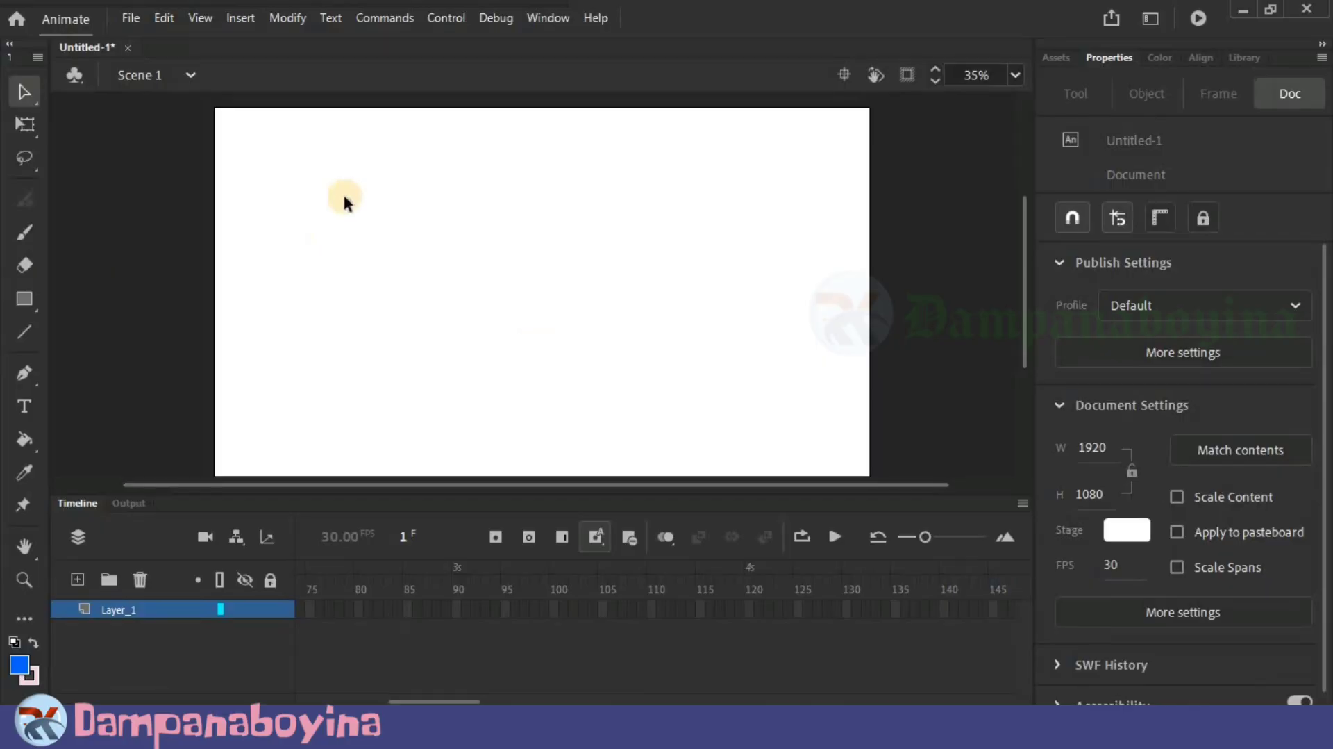
Step: Import the Illustrator file 7.1 from the adobe\1 folder to the stage, using the Artboard 3 artwork
left_click(137, 18)
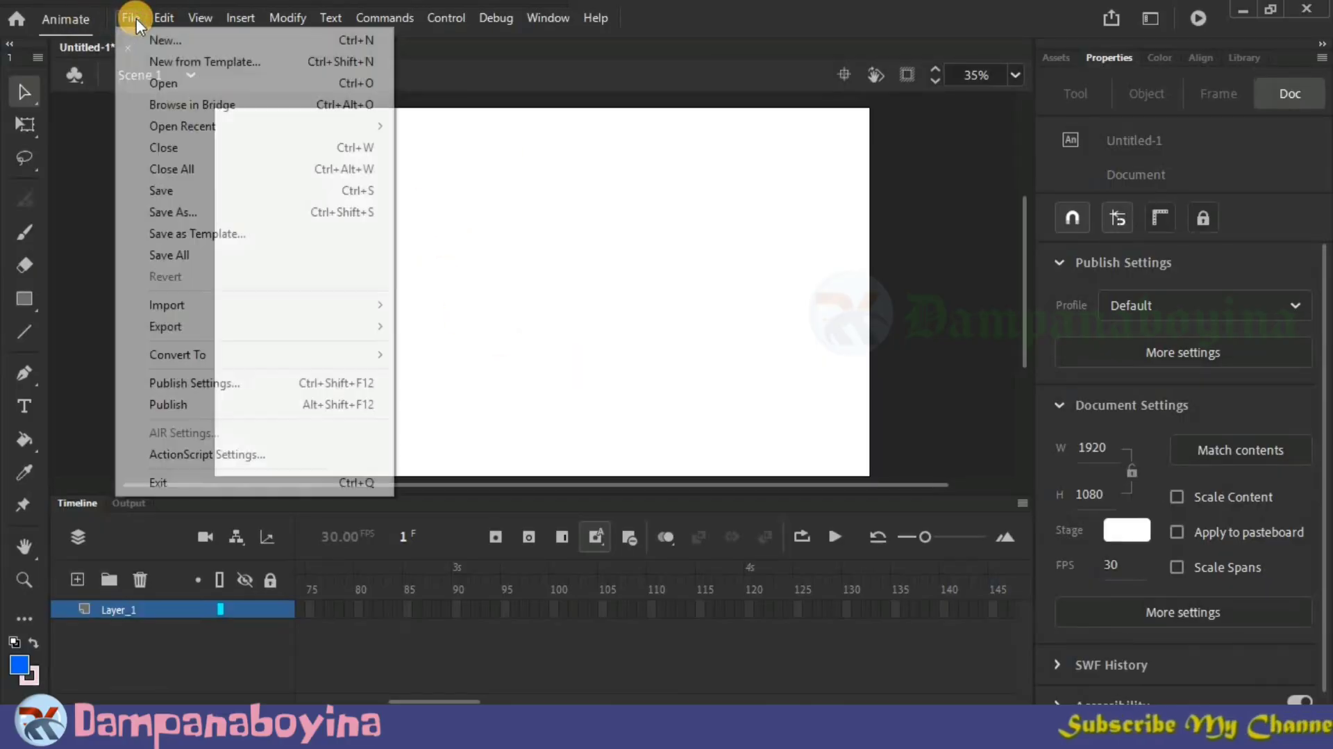
left_click(131, 18)
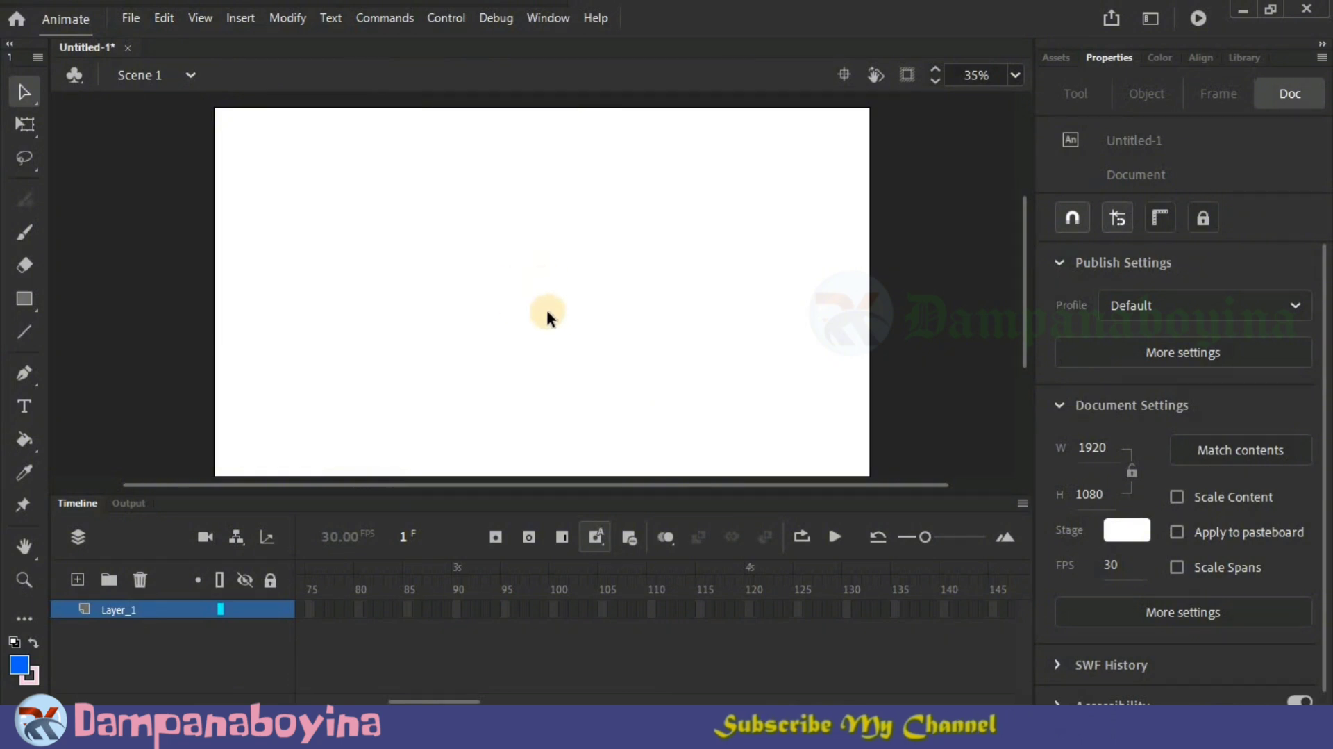
left_click(451, 729)
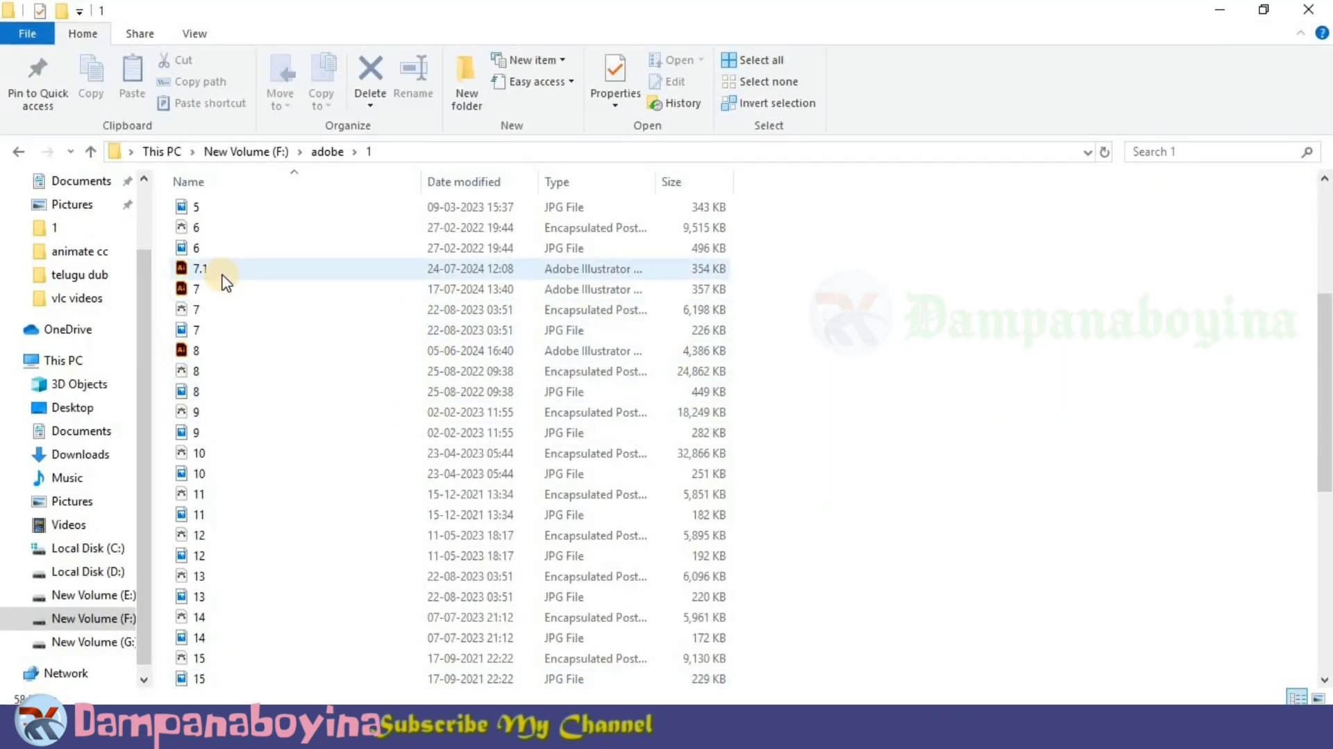
left_click(292, 269)
left_click_drag(644, 700, 603, 383)
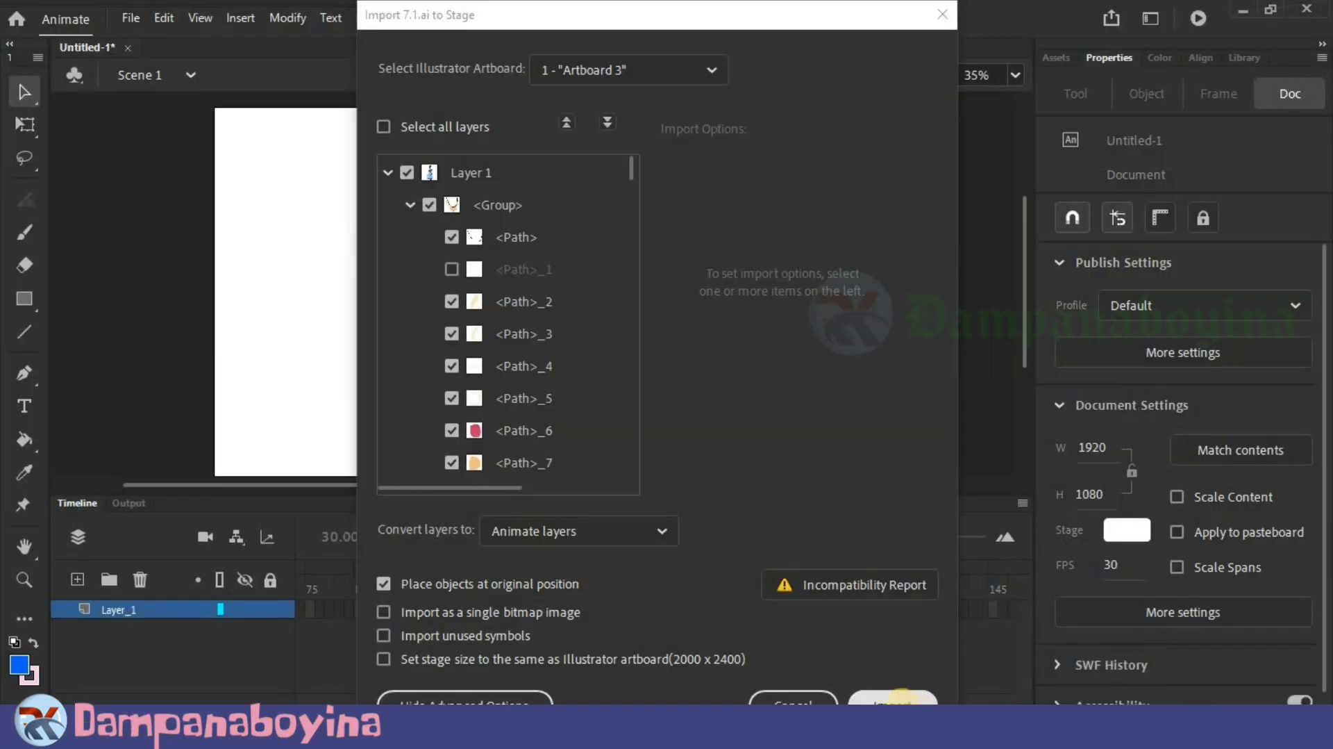
left_click(900, 696)
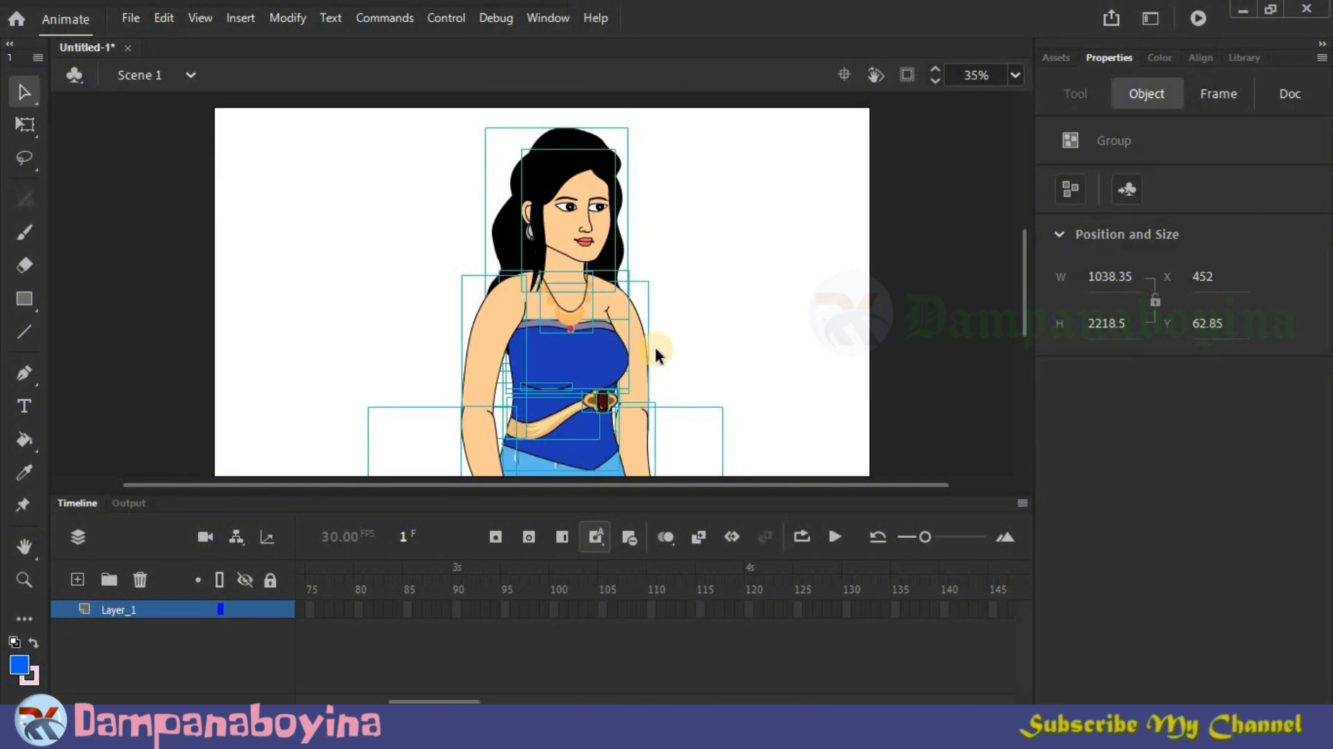
Step: Scale the imported woman character down to about 330 × 706 px so that it fits within the stage
key("ctrl+minus")
key("ctrl+minus")
left_click(24, 125)
left_click_drag(586, 437, 548, 317)
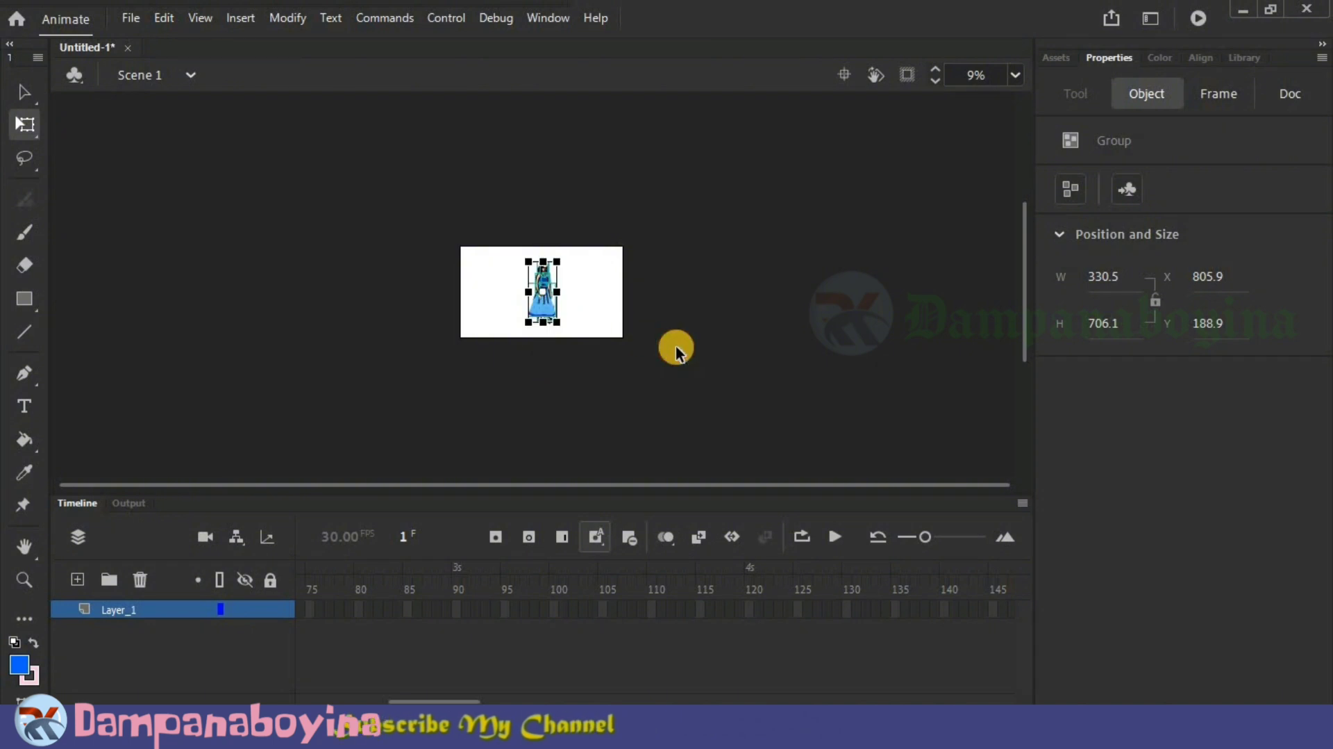
key("ctrl+equal")
key("ctrl+equal")
Step: Convert the character to a graphic symbol and rename its layer charecter
key("F8")
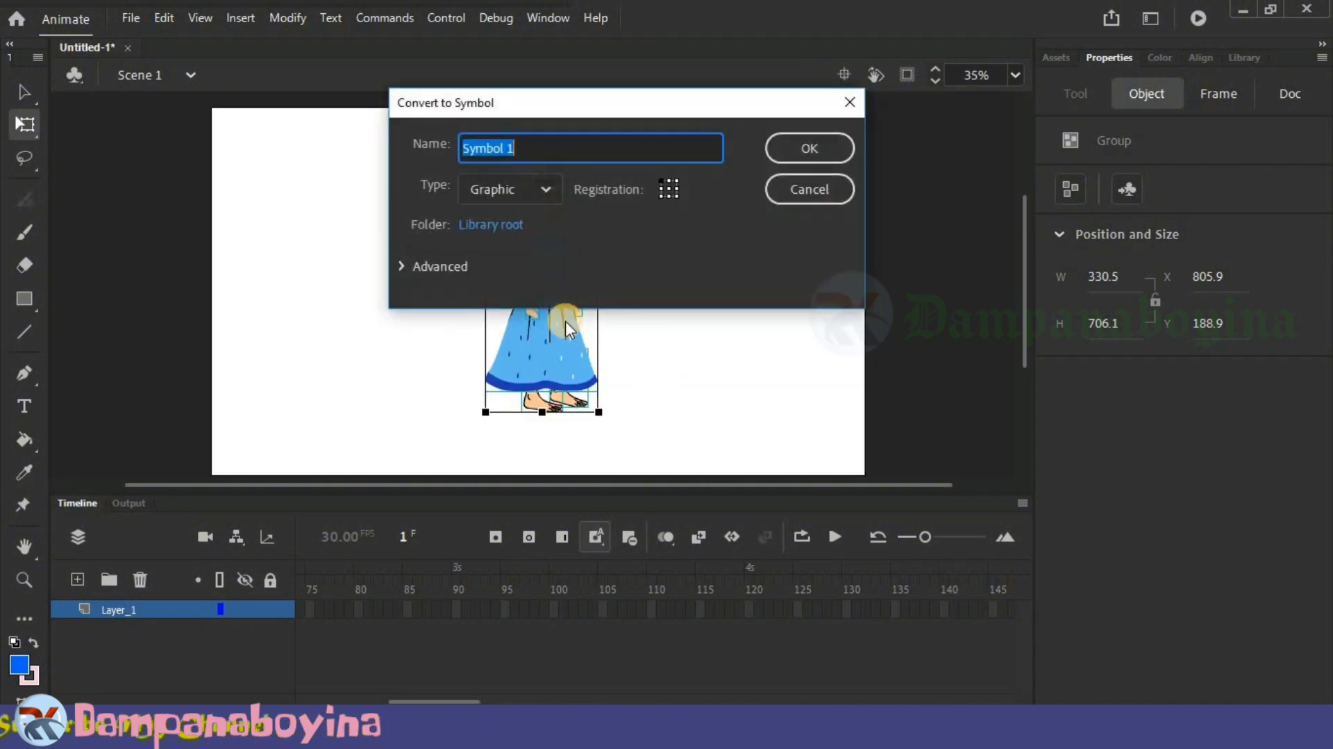
left_click(813, 150)
left_click(118, 613)
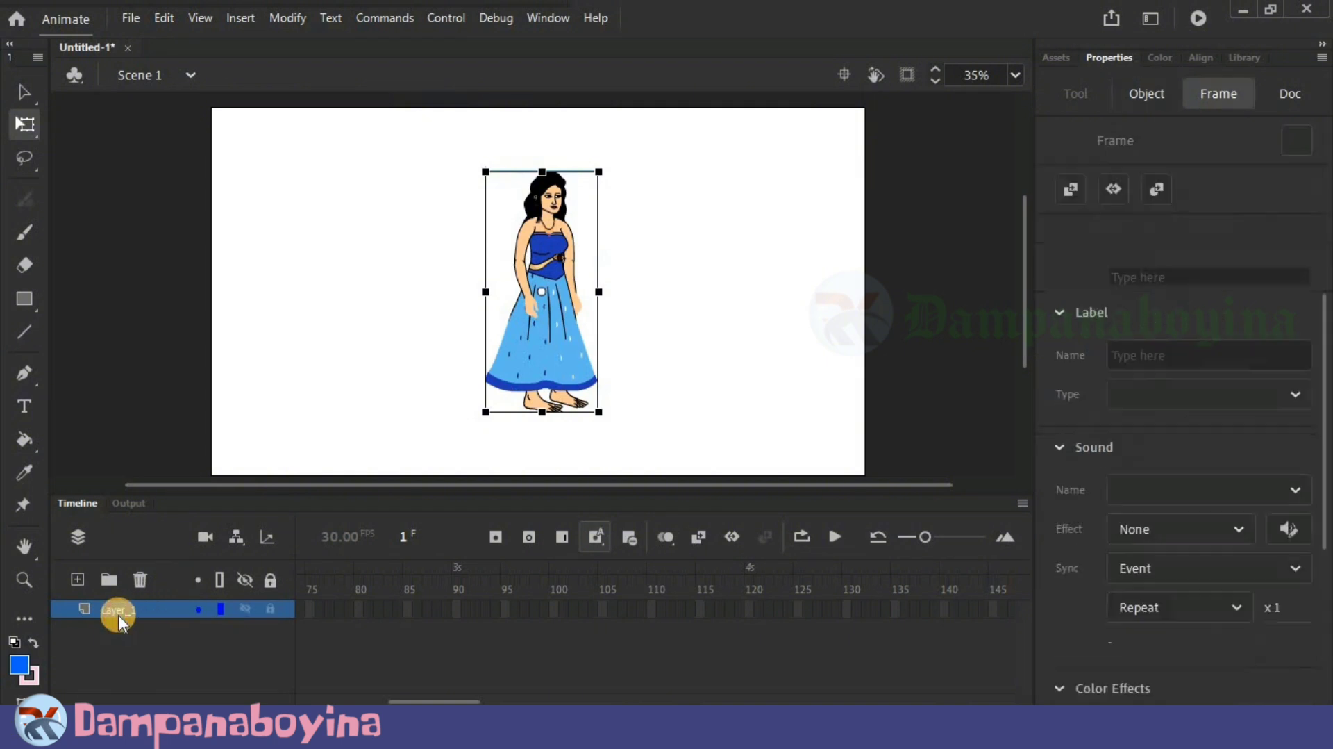
double_click(118, 611)
type("charecter")
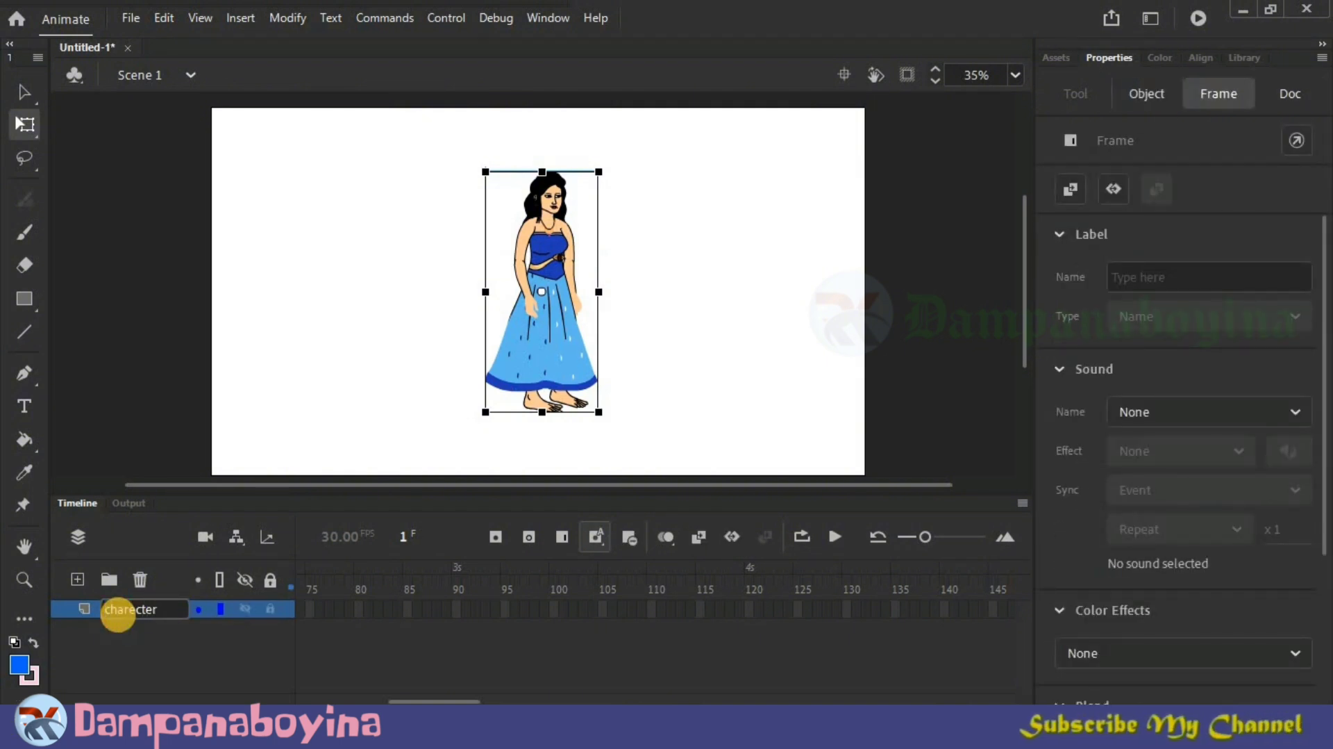
key("Return")
Step: Inside the character symbol, move the character's right leg in place from Layer_1 to a new layer
double_click(543, 334)
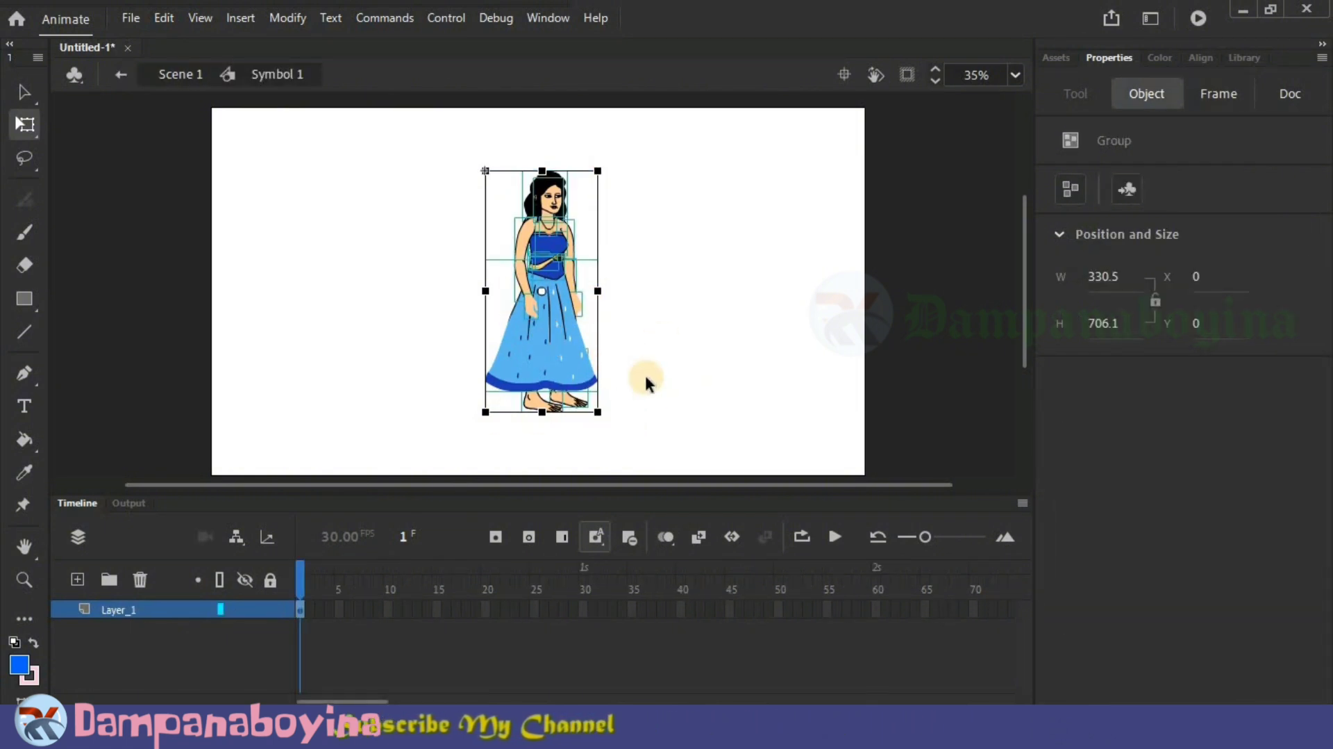
key("ctrl+=")
key("ctrl+minus")
left_click(608, 302)
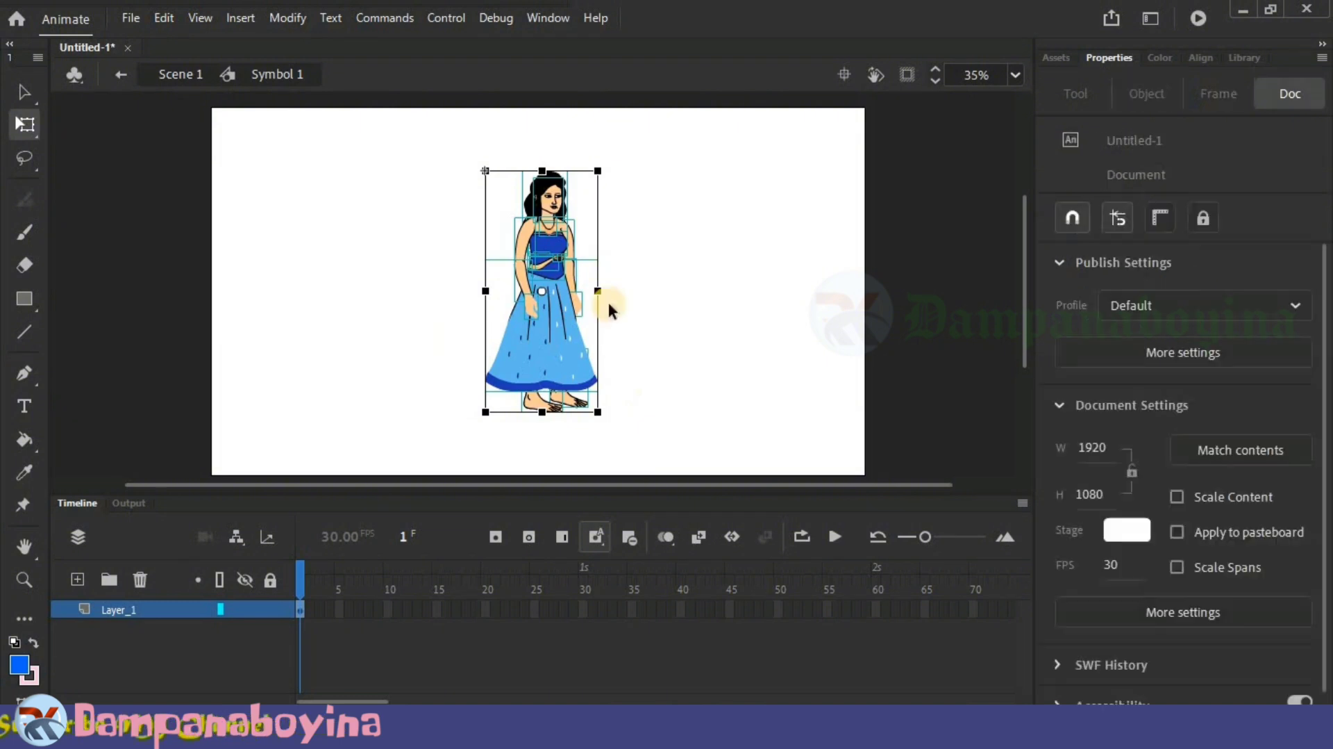
left_click(543, 416)
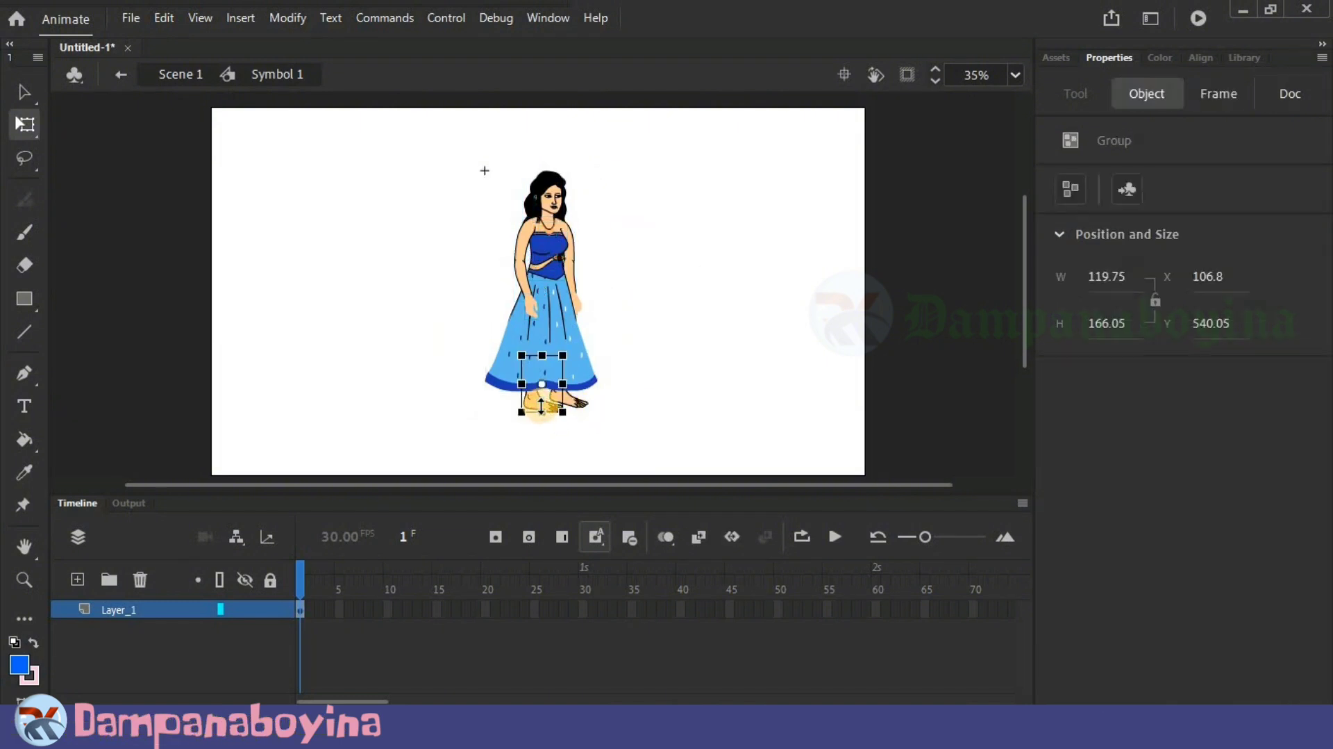
left_click(80, 578)
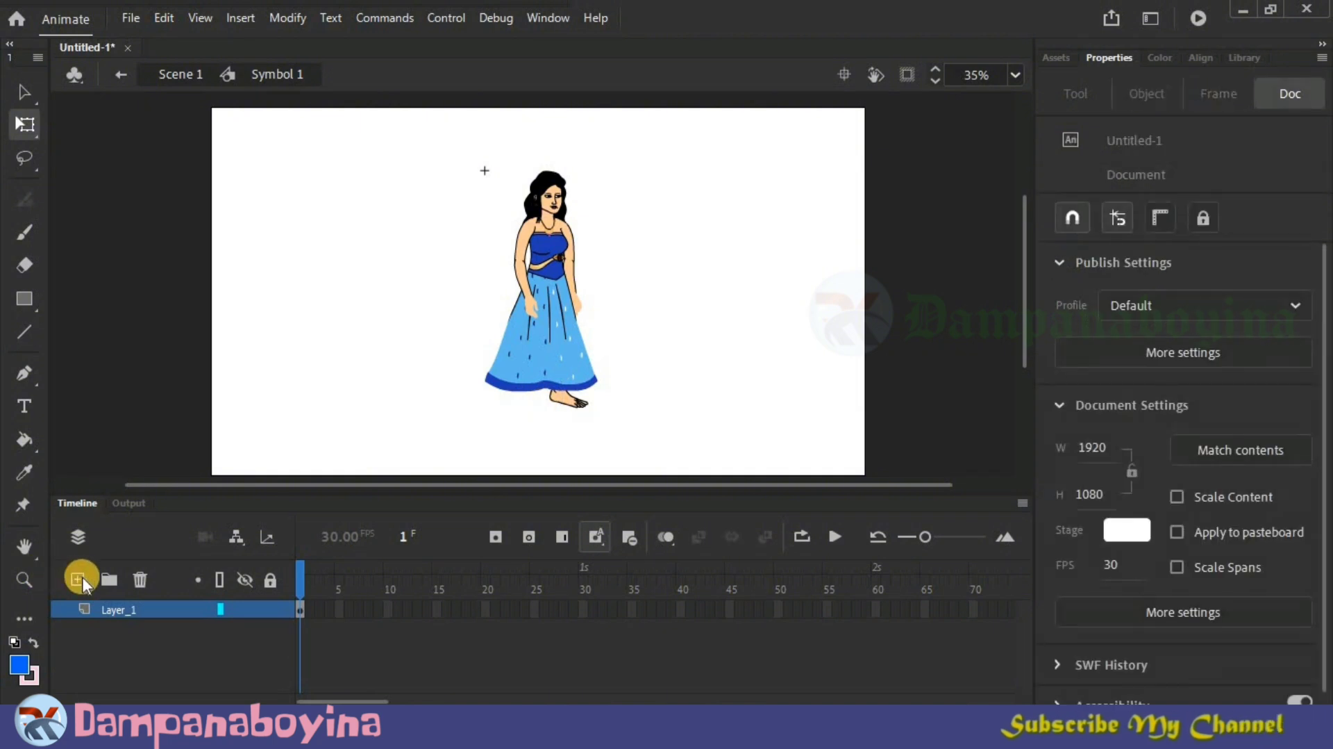
left_click(552, 401)
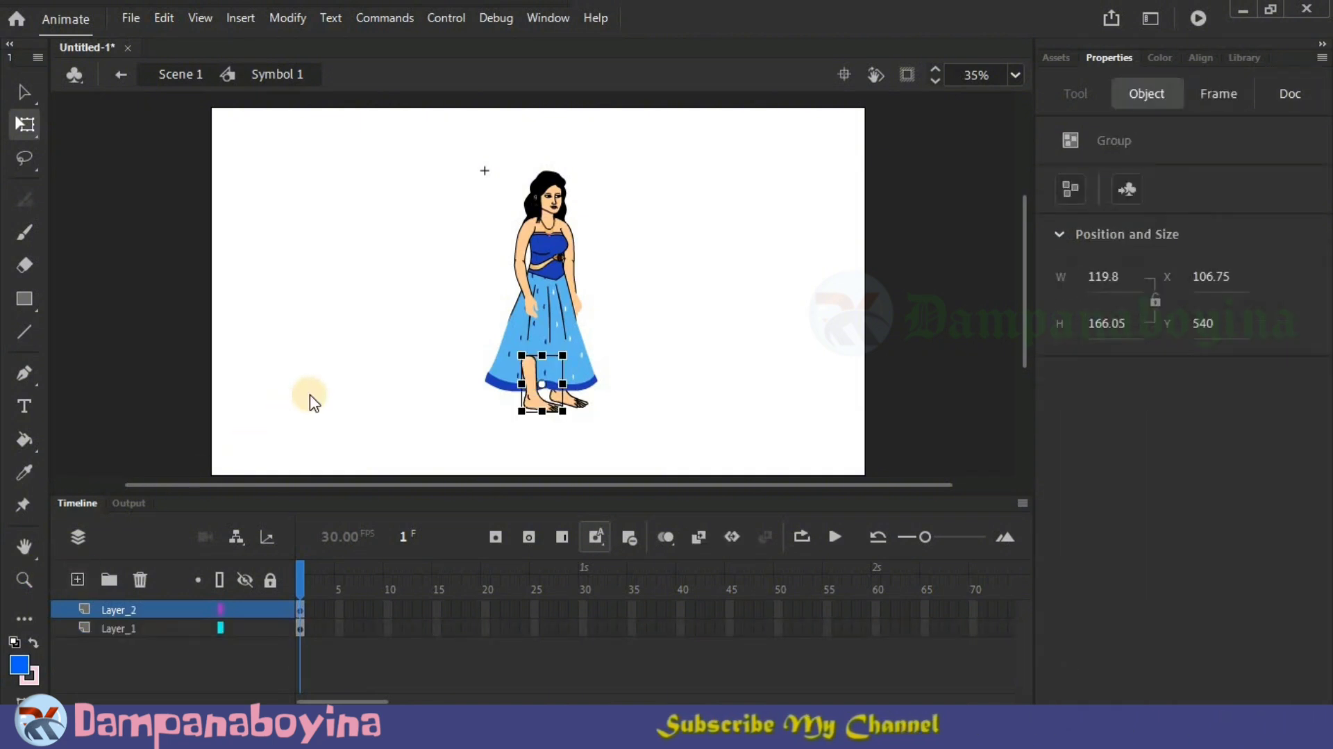
Step: Cut the character's left leg from Layer_1 and paste it in place on a new layer above the right leg's layer
left_click(584, 417)
left_click(577, 406)
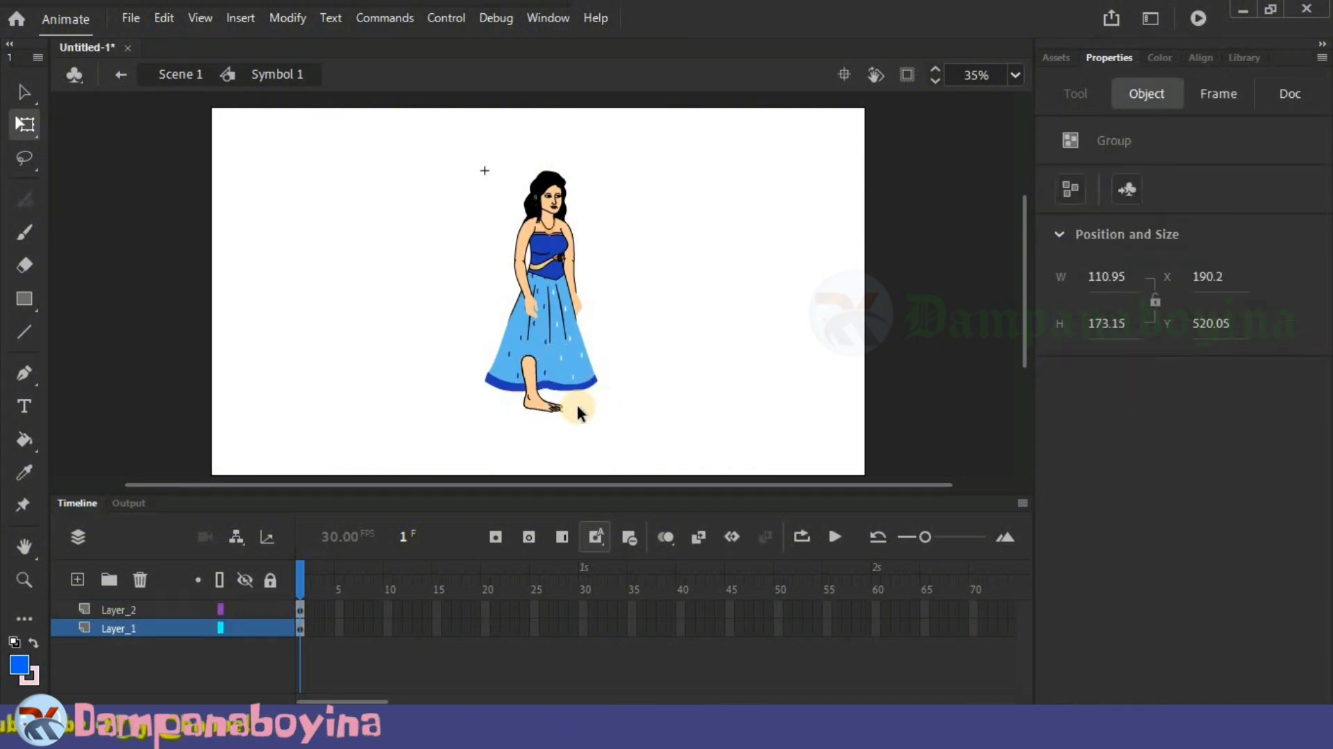
left_click(578, 404)
left_click(157, 611)
left_click(78, 578)
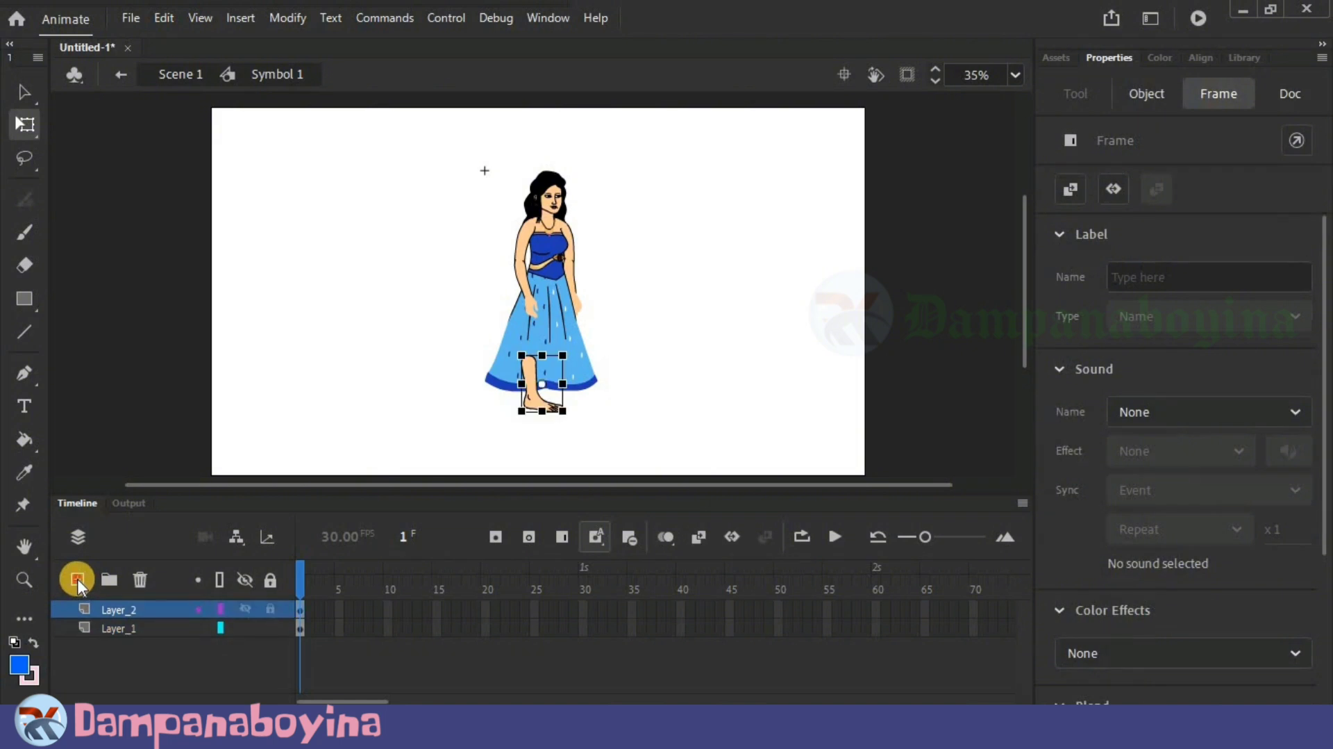
key("ctrl+shift+v")
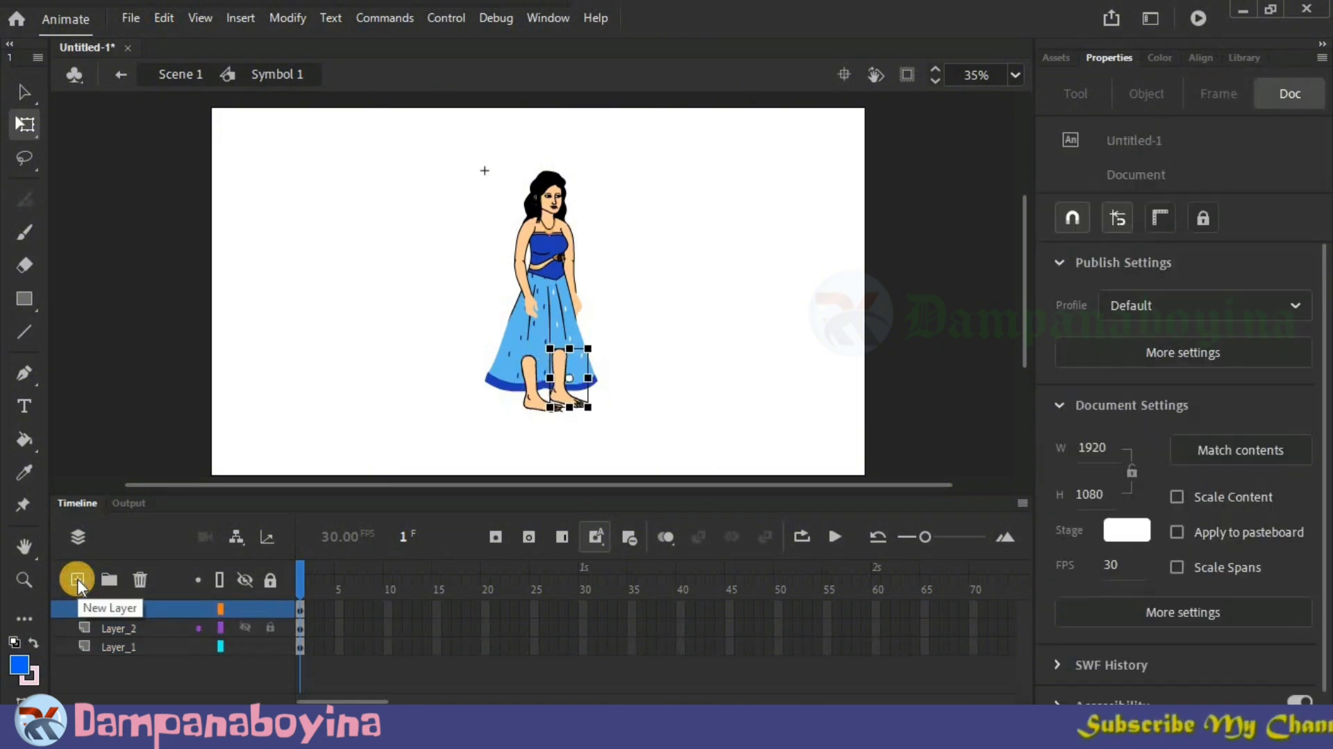
Step: Rename the right leg's layer rl and the left leg's layer ll, then move ll below rl
double_click(119, 632)
type("r")
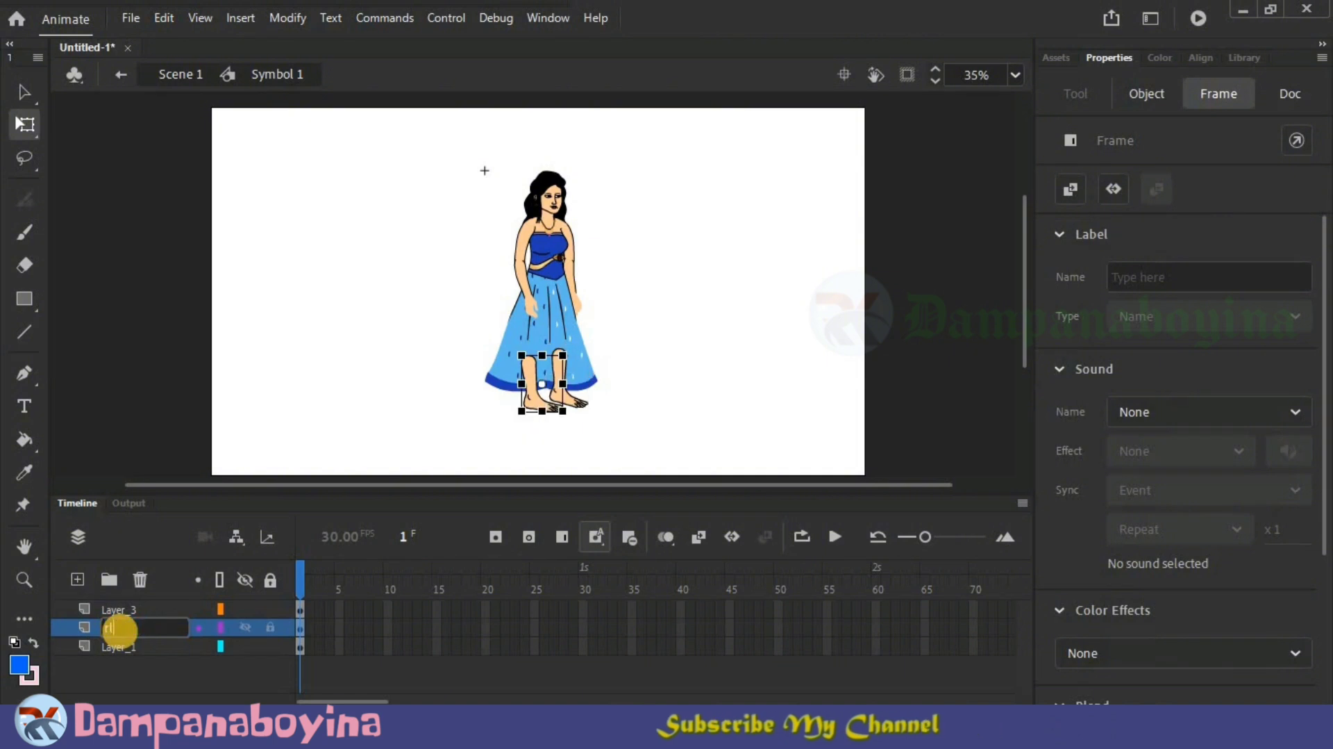
type("l")
left_click(128, 607)
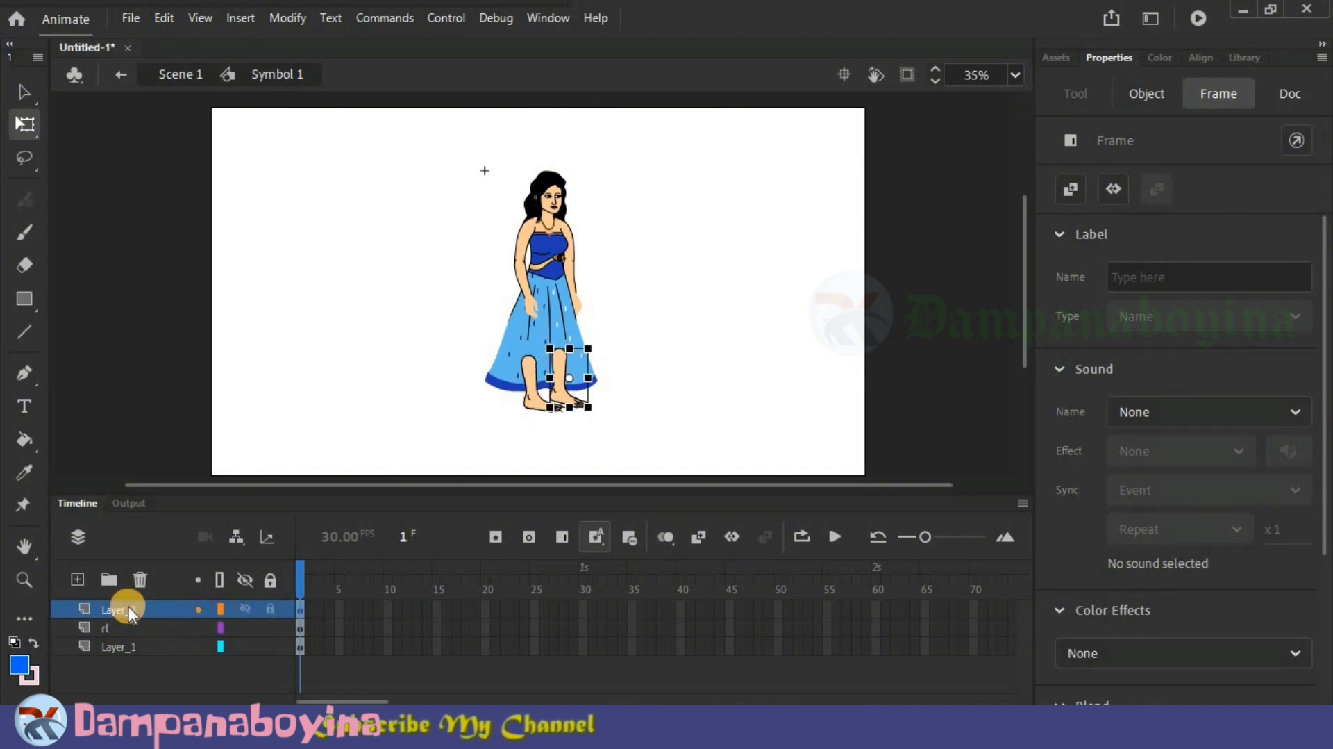
double_click(130, 608)
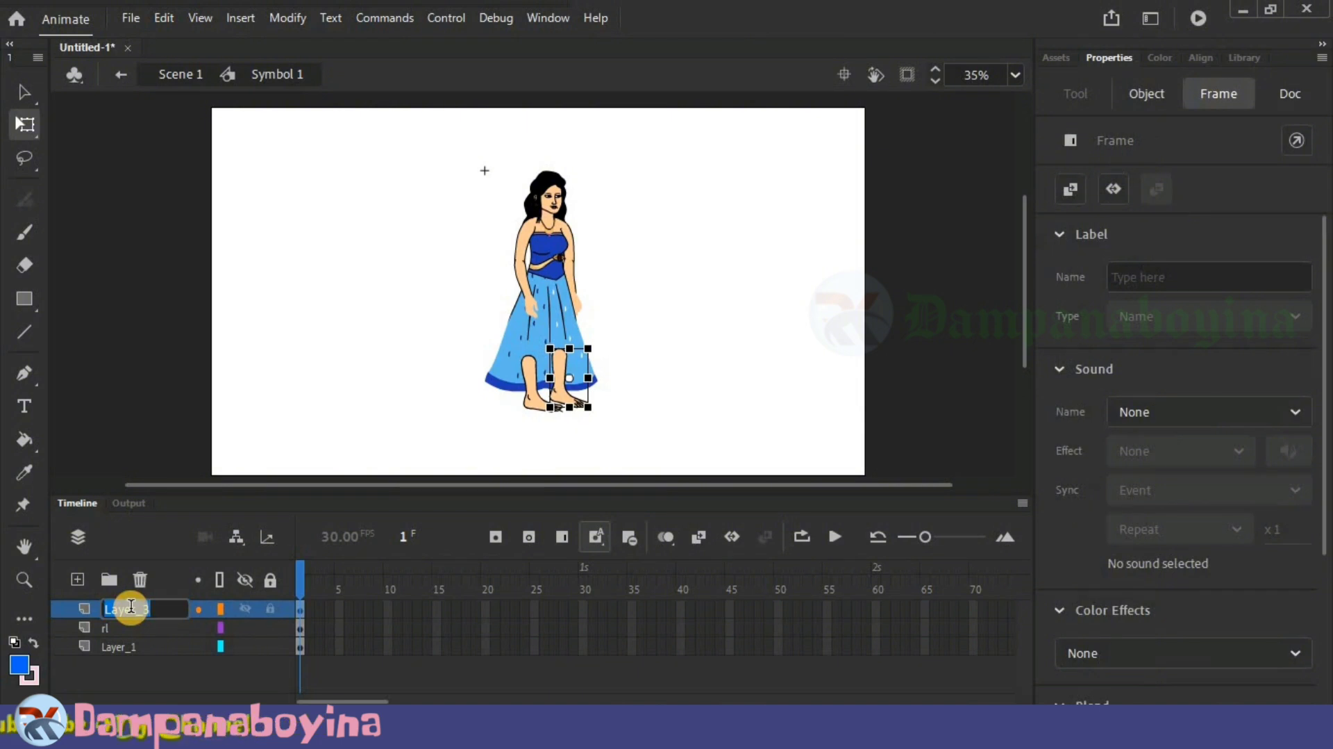
type("ll")
key("Return")
left_click_drag(132, 607, 132, 633)
Step: Cut the character's right upper arm from Layer_1 and paste it in place on a new layer at the top of the stack
left_click(336, 335)
key("ctrl+=")
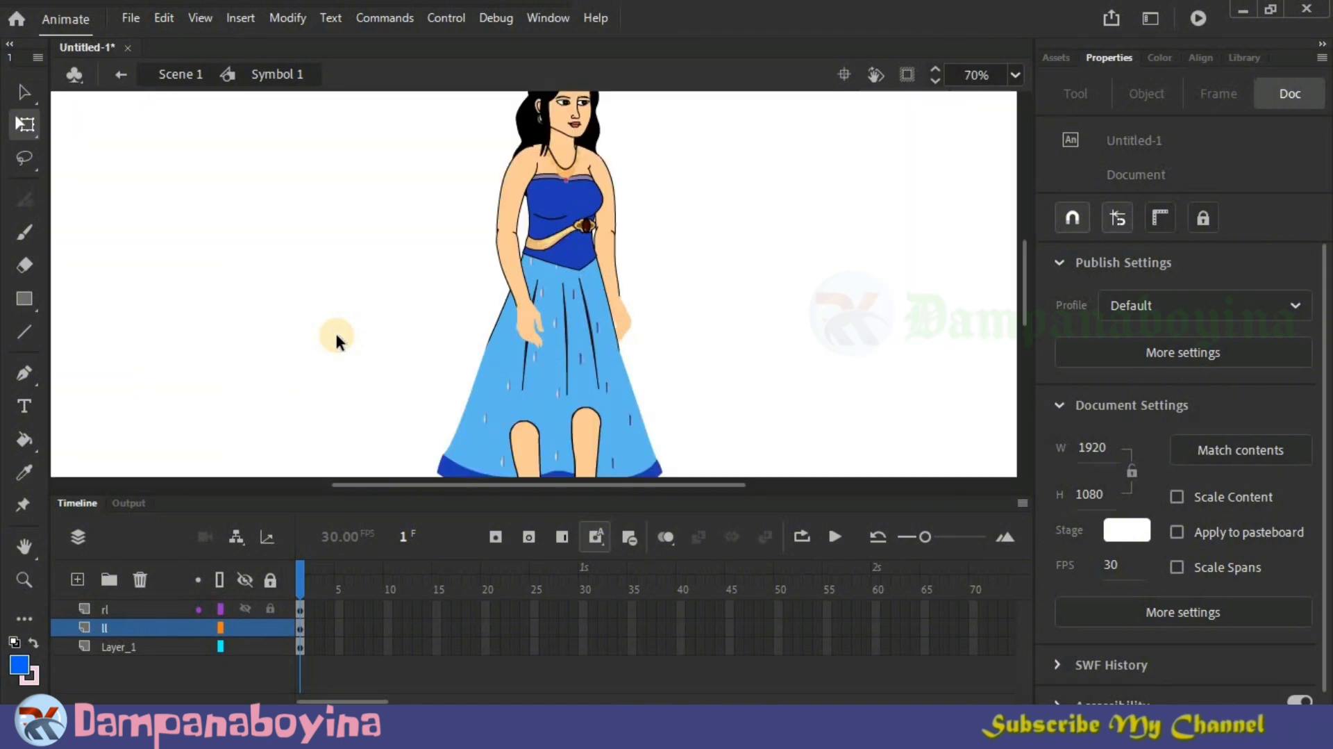
left_click(515, 185)
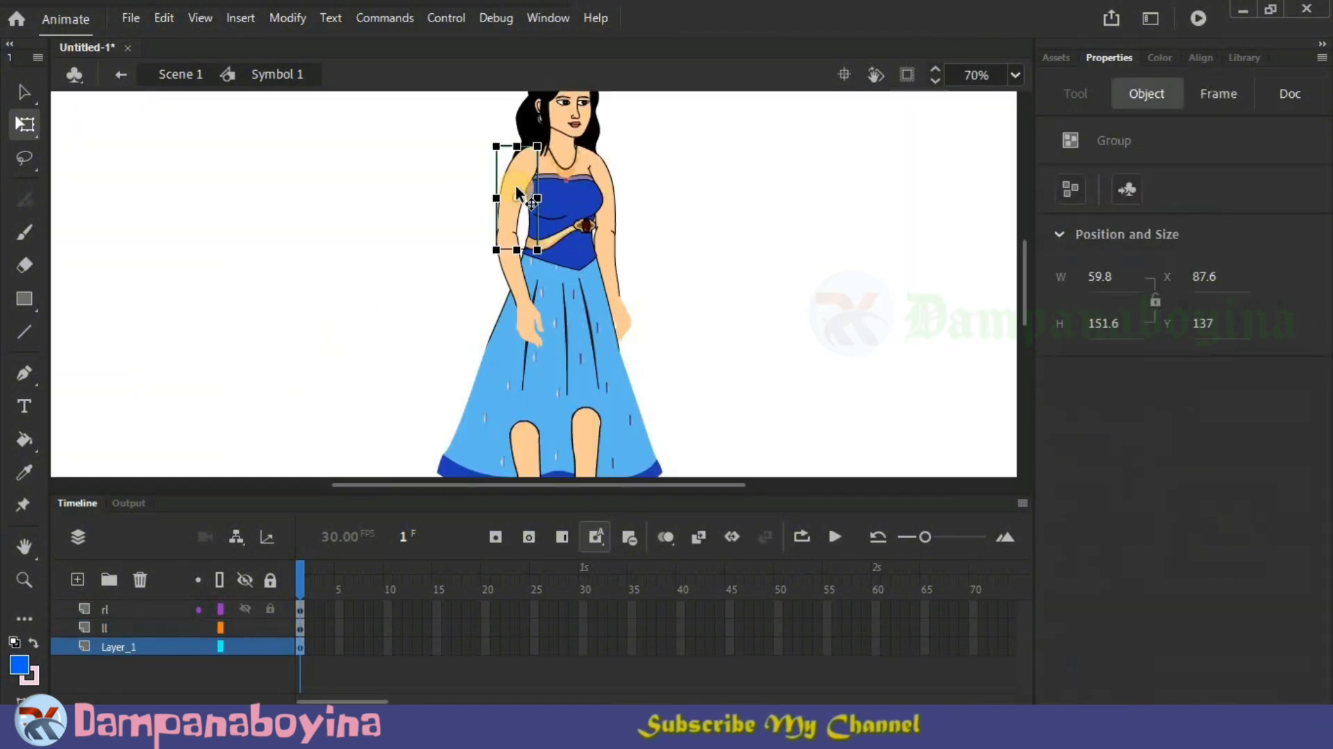
key("ctrl+x")
left_click(77, 580)
left_click(192, 451)
key("ctrl+shift+v")
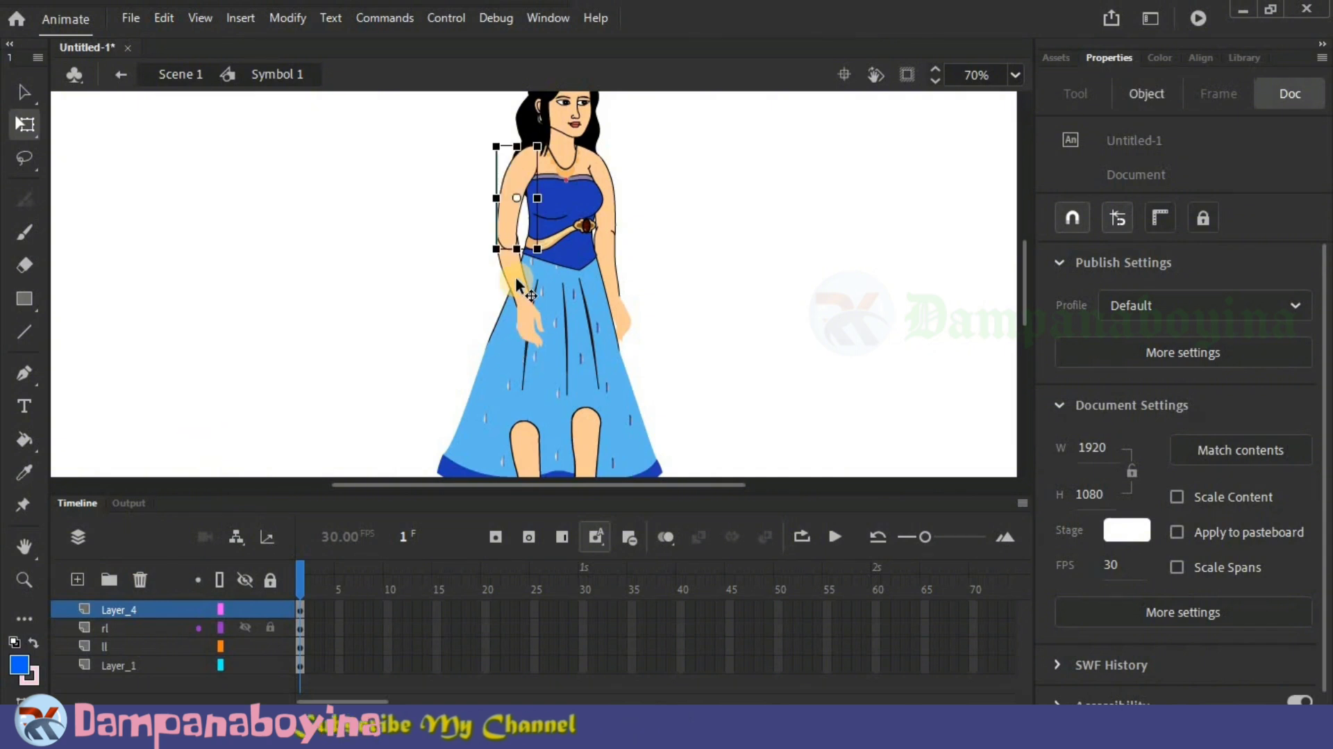
Step: Cut the character's right forearm from Layer_1 and paste it in place on a new layer above the right upper arm
left_click(77, 579)
left_click(518, 273)
key("ctrl+x")
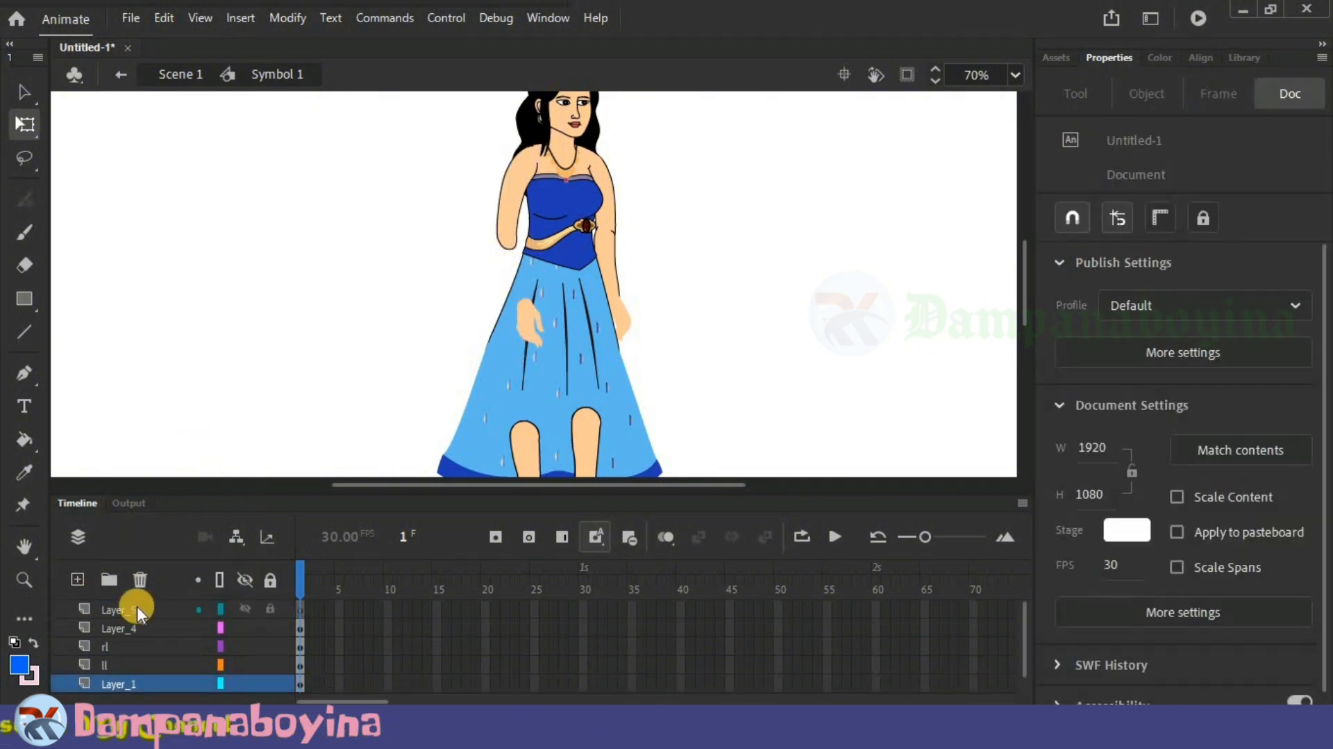
left_click(136, 609)
key("ctrl+shift+v")
Step: Cut the character's right hand from Layer_1 and paste it in place on a new layer above the right forearm
left_click(532, 330)
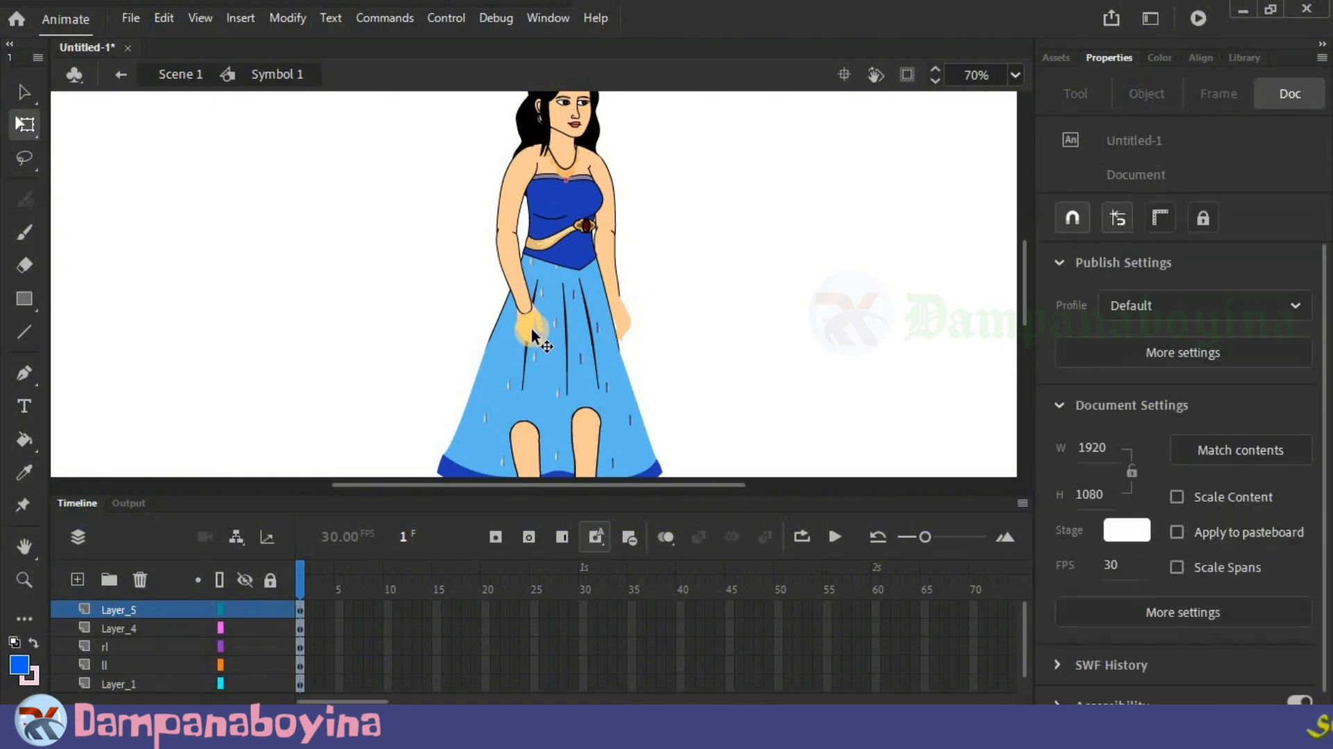
key("ctrl+x")
left_click(118, 611)
left_click(77, 581)
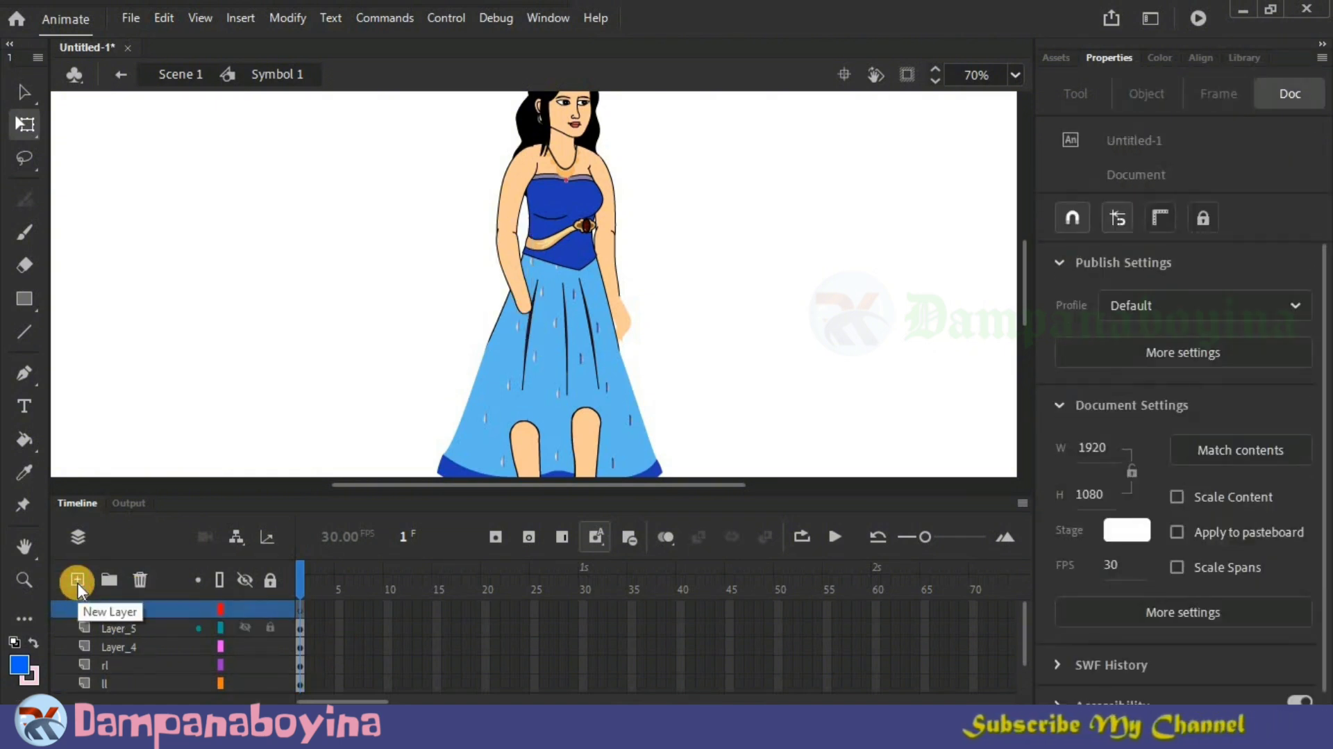
key("ctrl+shift+v")
Step: Rename the layers of the right upper arm, forearm and hand rh, rh1 and rh2 respectively
left_click(611, 200)
scroll(154, 628, "up", 1)
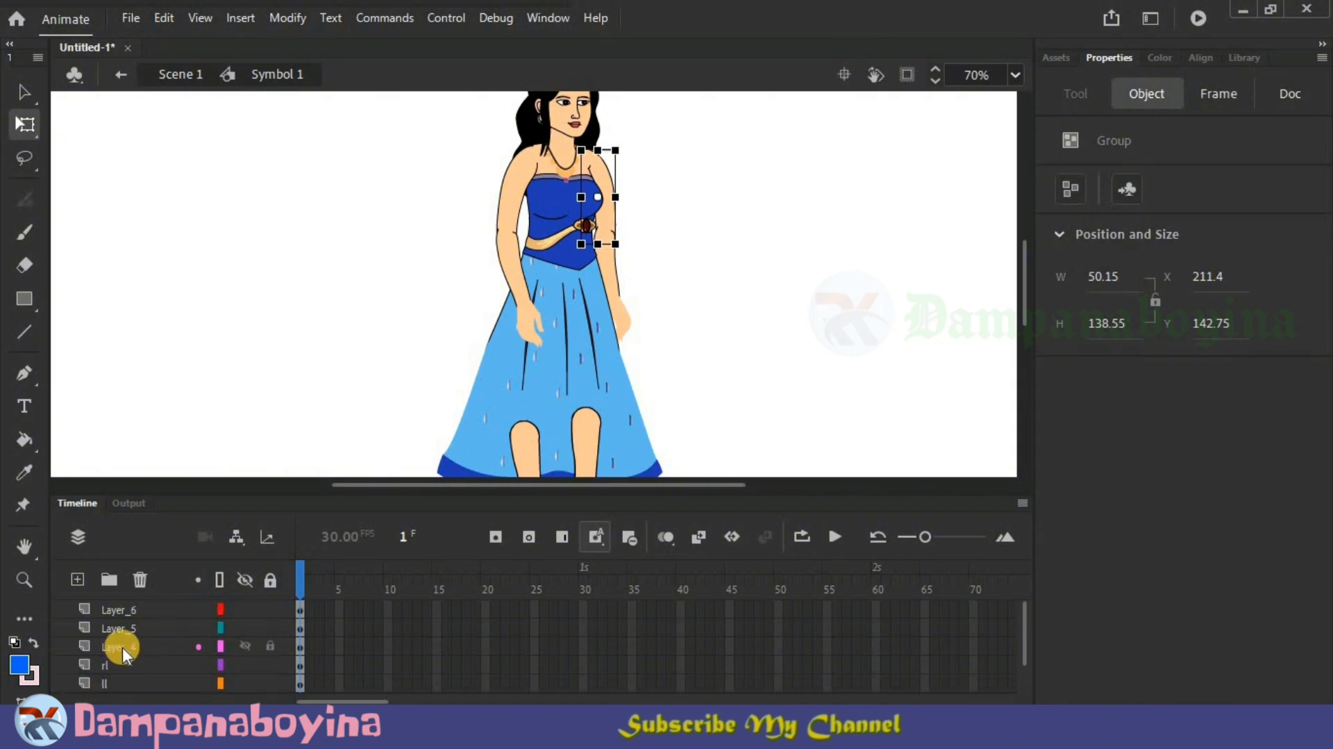
double_click(123, 647)
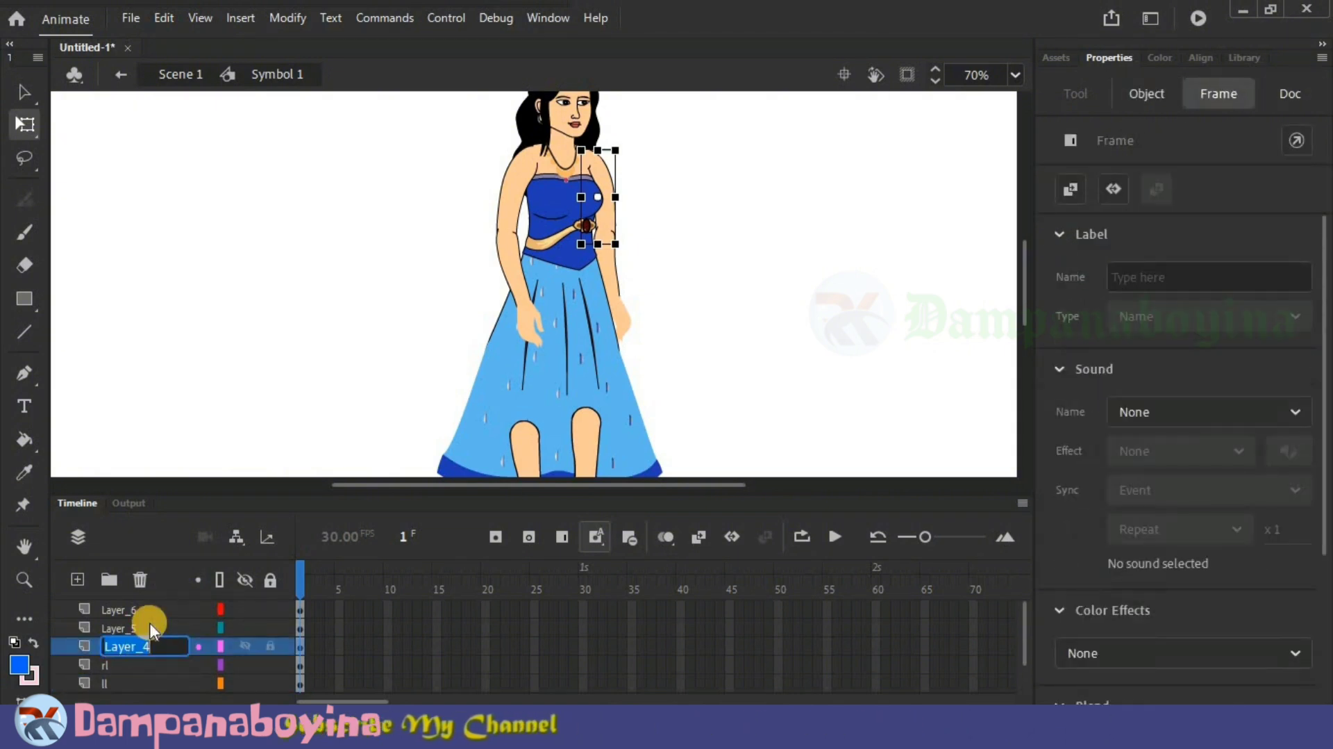
type("rh")
double_click(117, 628)
type("rh1")
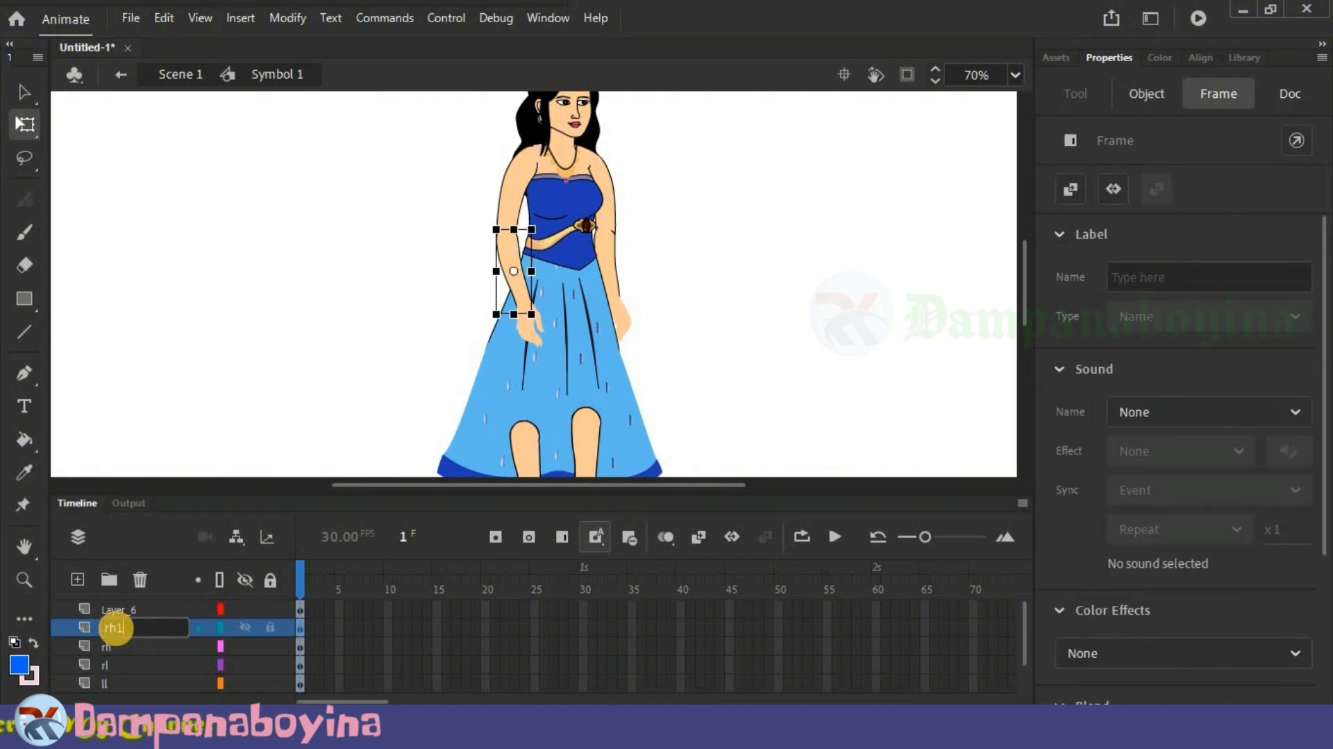
double_click(119, 610)
type("rh2")
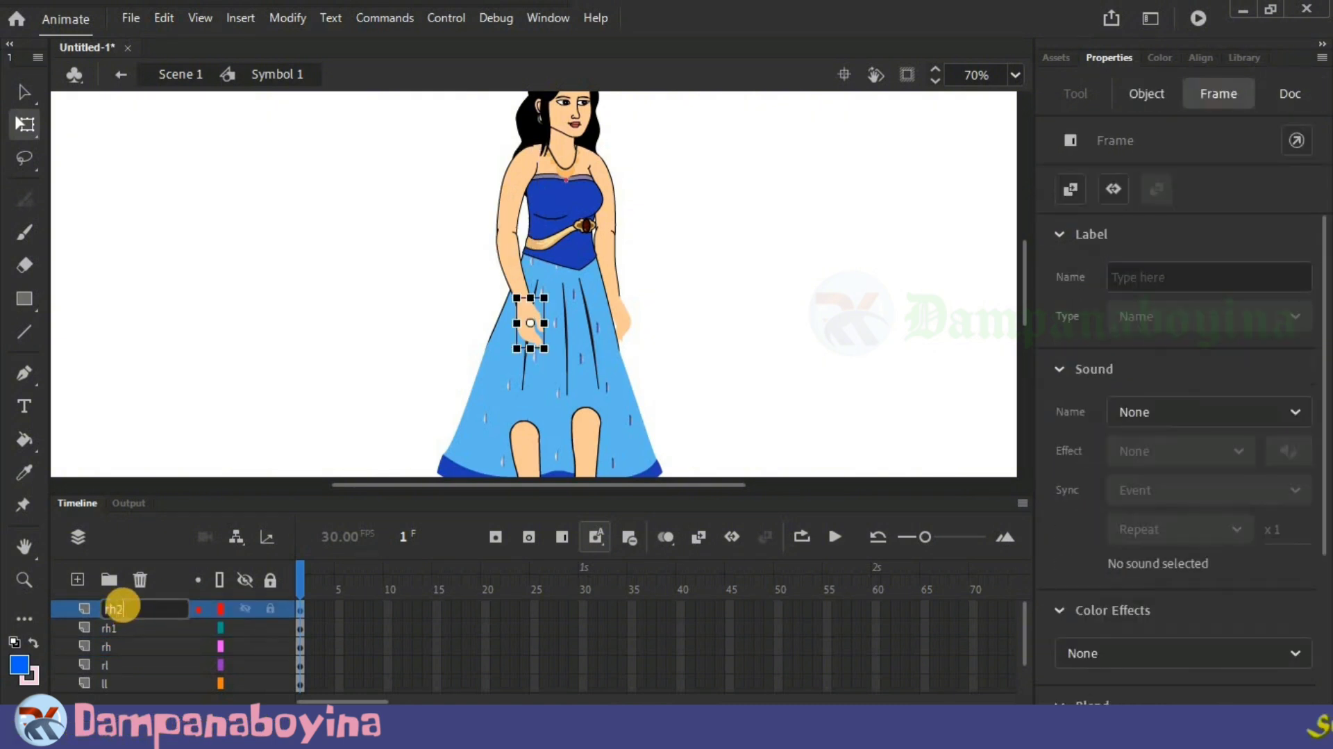
Step: Cut the character's left upper arm from Layer_1 and paste it in place on a new layer above rh2
left_click(609, 206)
key("ctrl+x")
scroll(98, 642, "up", 1)
left_click(135, 609)
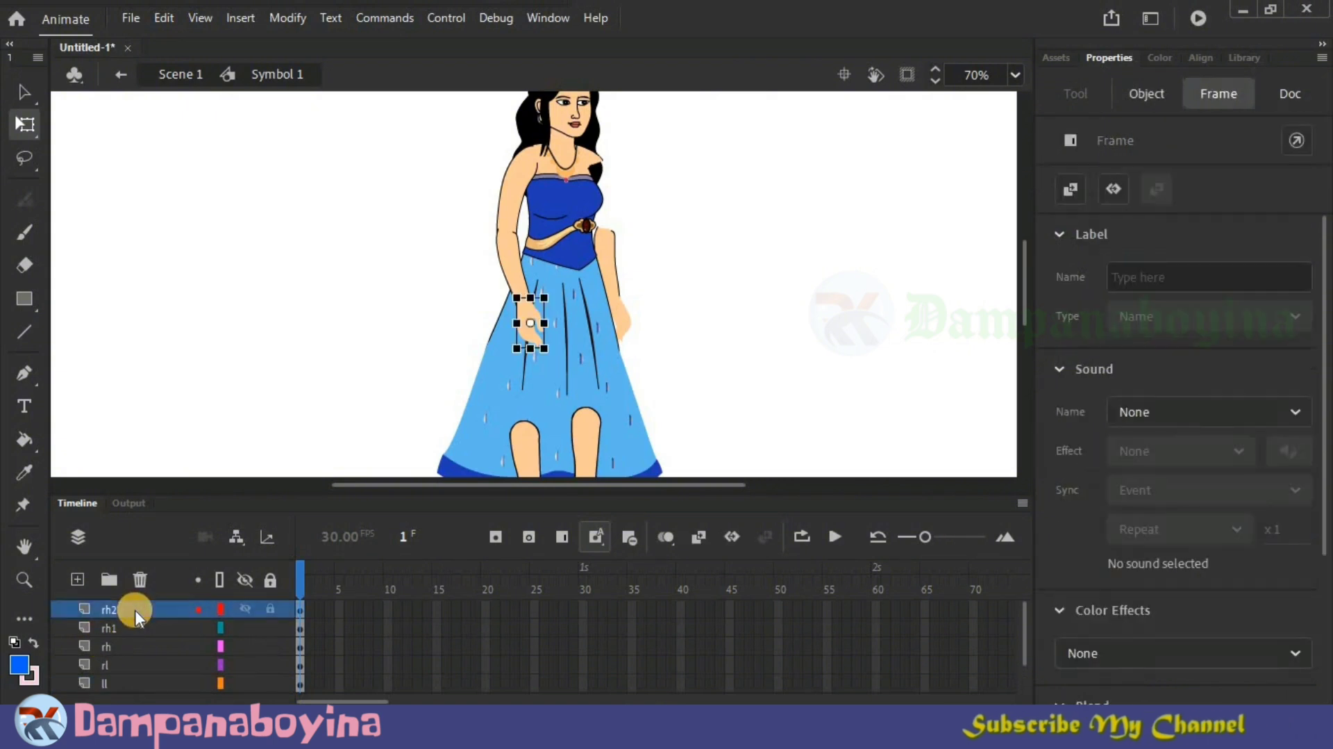
left_click(75, 580)
key("ctrl+shift+v")
Step: Cut the character's left forearm from Layer_1 and paste it in place on a new layer above the left upper arm
left_click(609, 267)
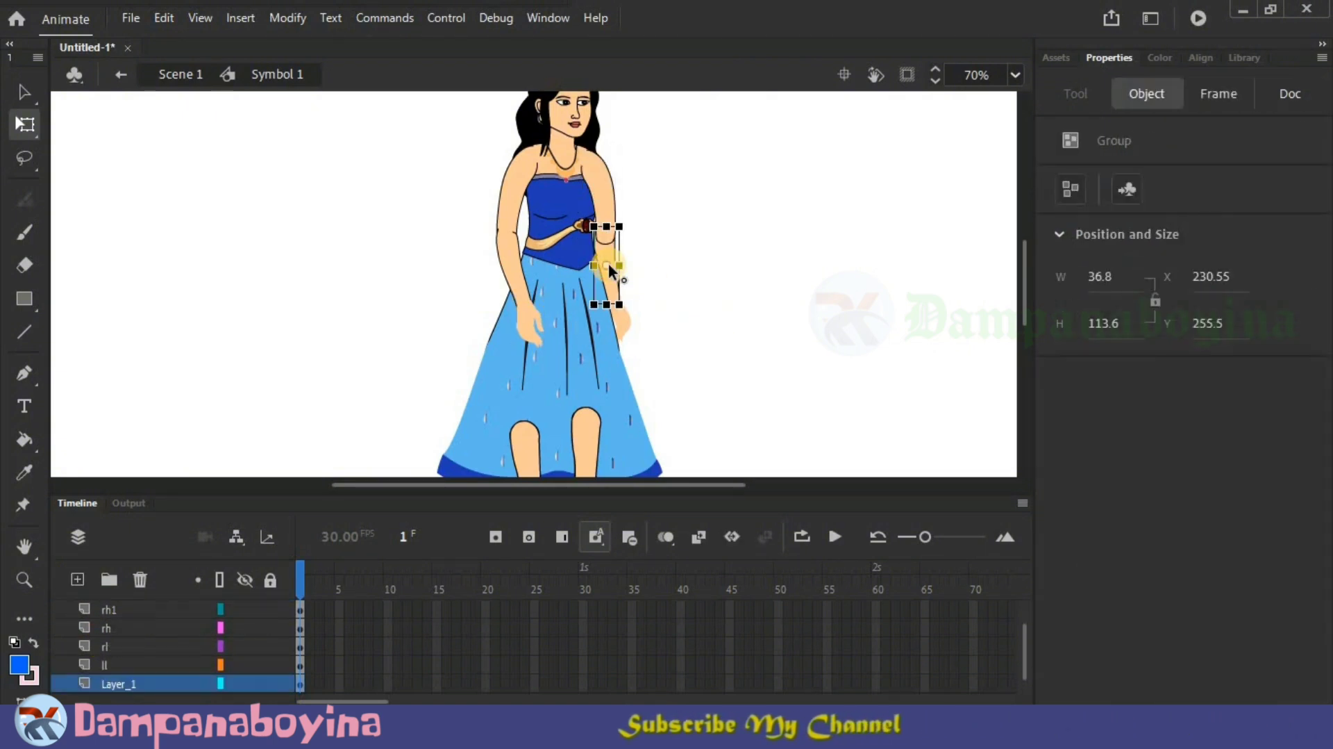
key("ctrl+x")
scroll(182, 649, "up", 1)
left_click(134, 609)
left_click(78, 579)
key("ctrl+shift+v")
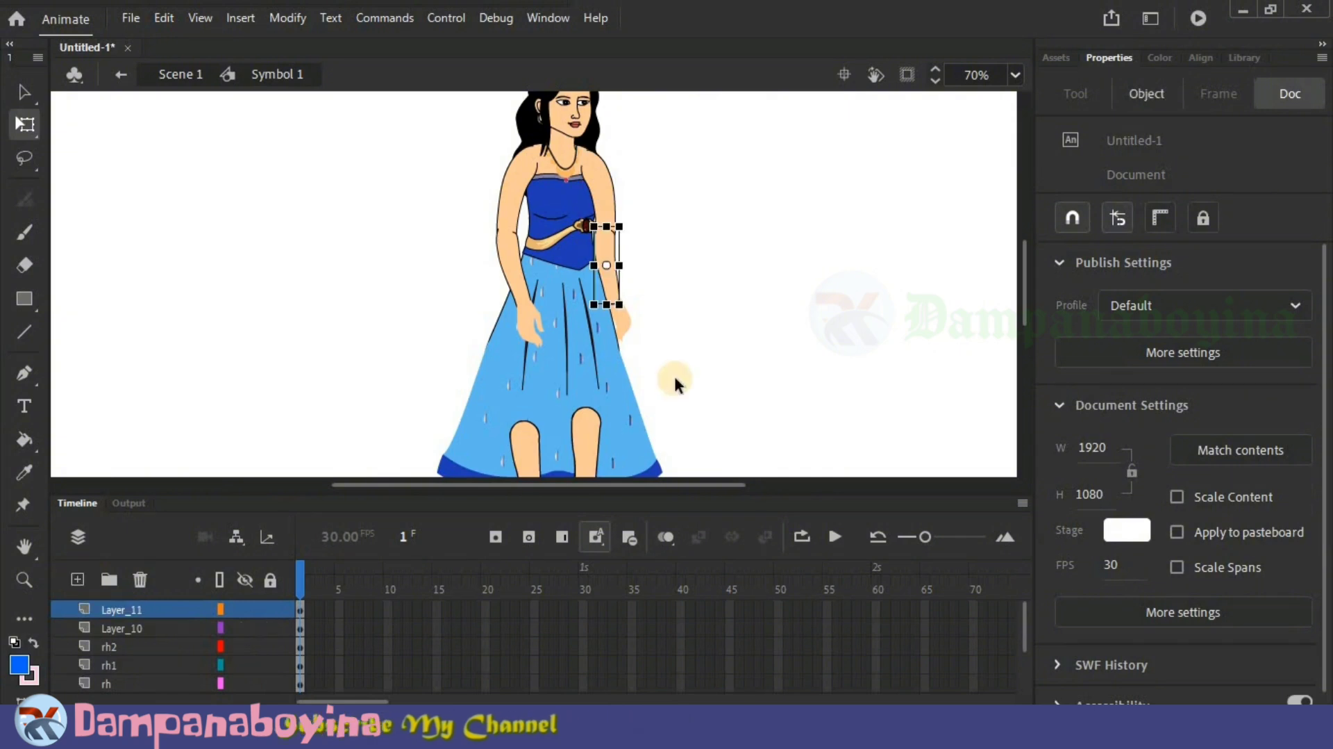
Step: Cut the character's left hand from Layer_1 and paste it in place on a new layer above the left forearm
left_click(623, 321)
key("ctrl+x")
scroll(154, 631, "up", 2)
left_click(132, 609)
left_click(77, 579)
left_click(197, 416)
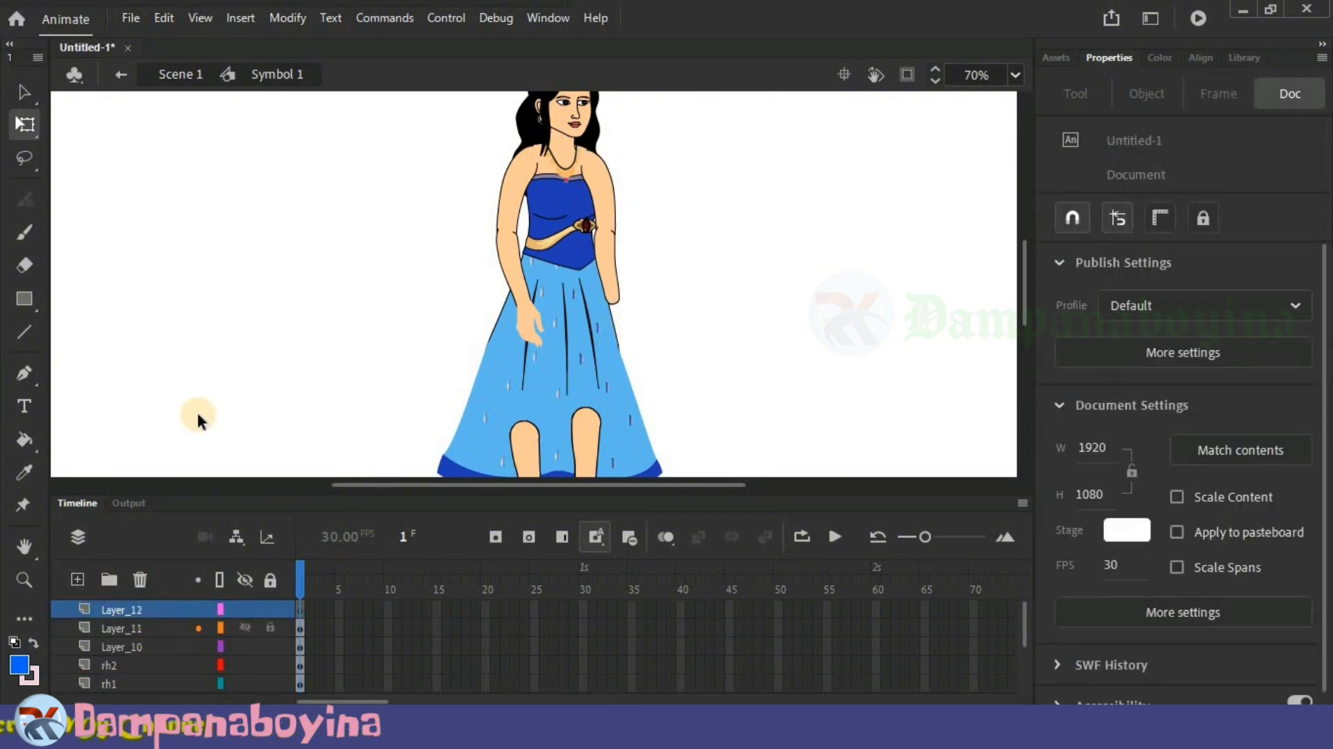
Step: Rename the layers of the left upper arm, forearm and hand lh, lh1 and lh2 respectively
double_click(127, 646)
type("lh")
double_click(131, 627)
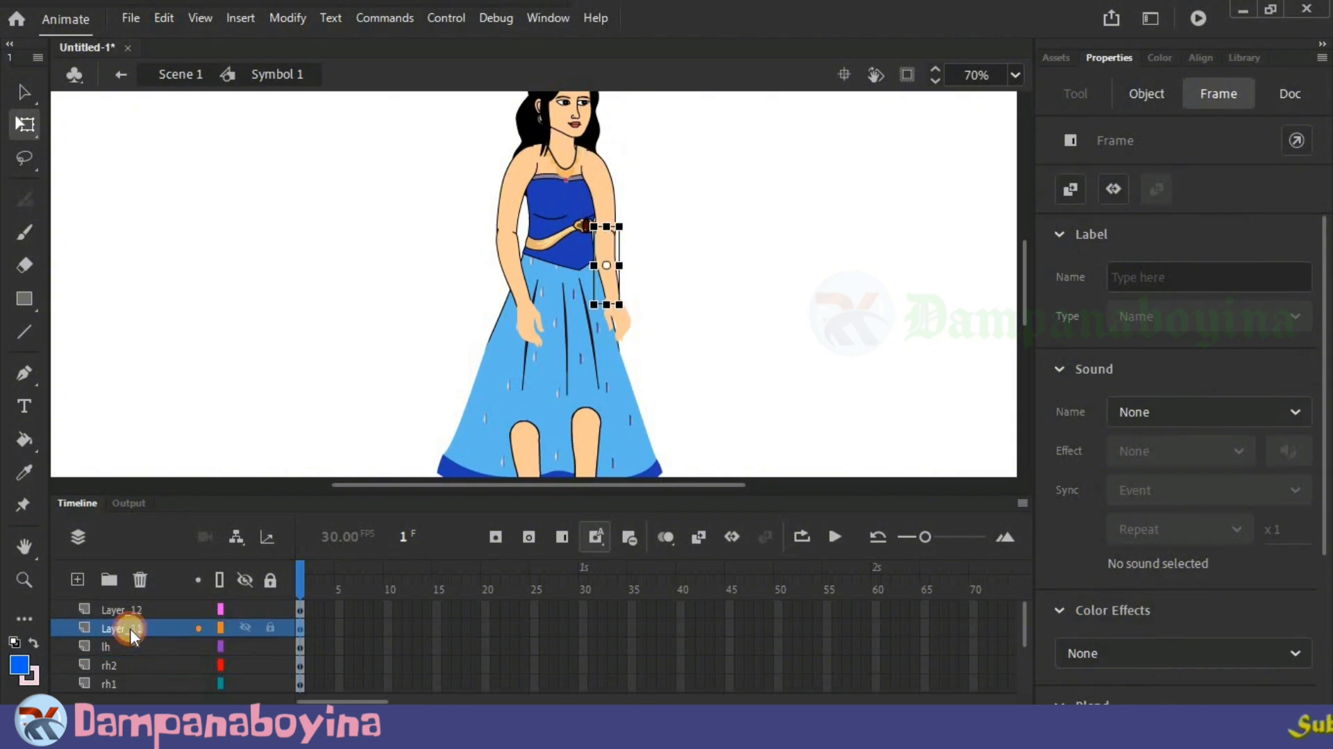
type("lh1")
double_click(131, 606)
type("lh2")
Step: Cut the skirt from Layer_1, paste it in place on a new layer directly above it, and name that layer d
left_click(592, 365)
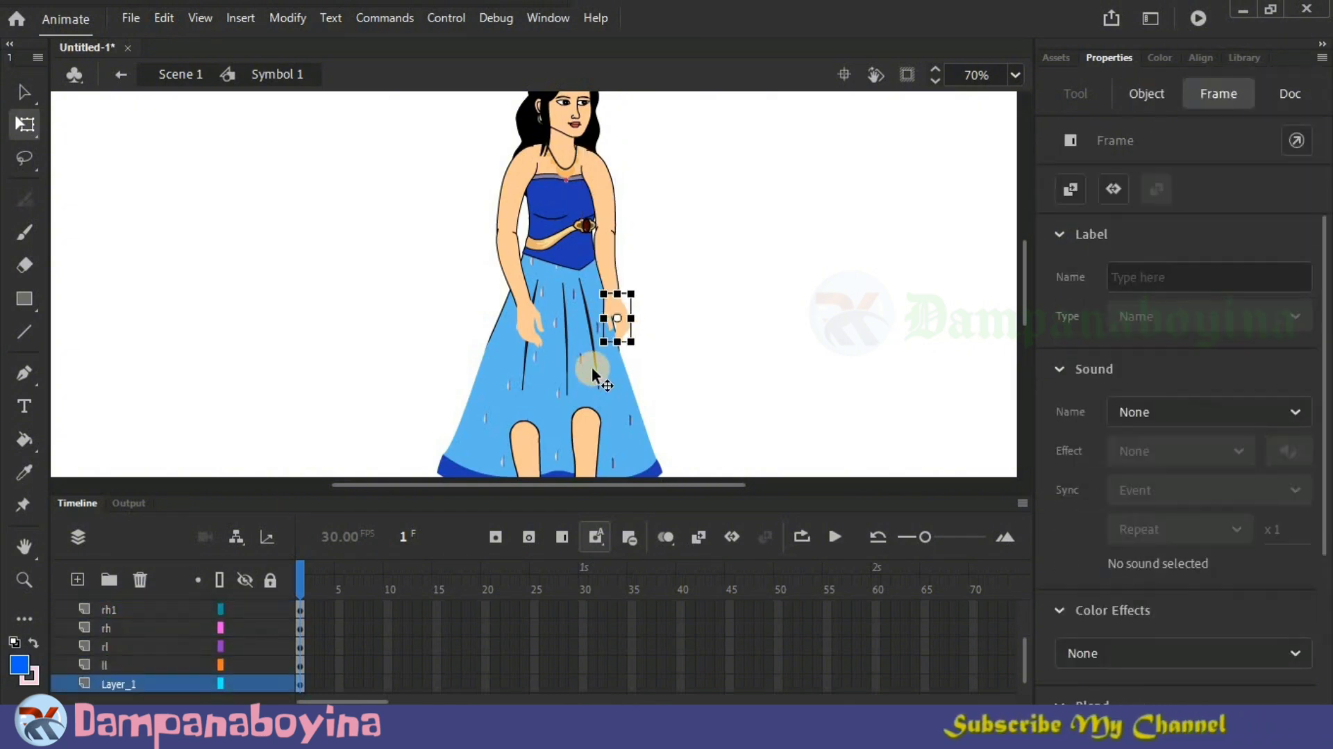
key("ctrl+x")
left_click(77, 579)
key("ctrl+shift+v")
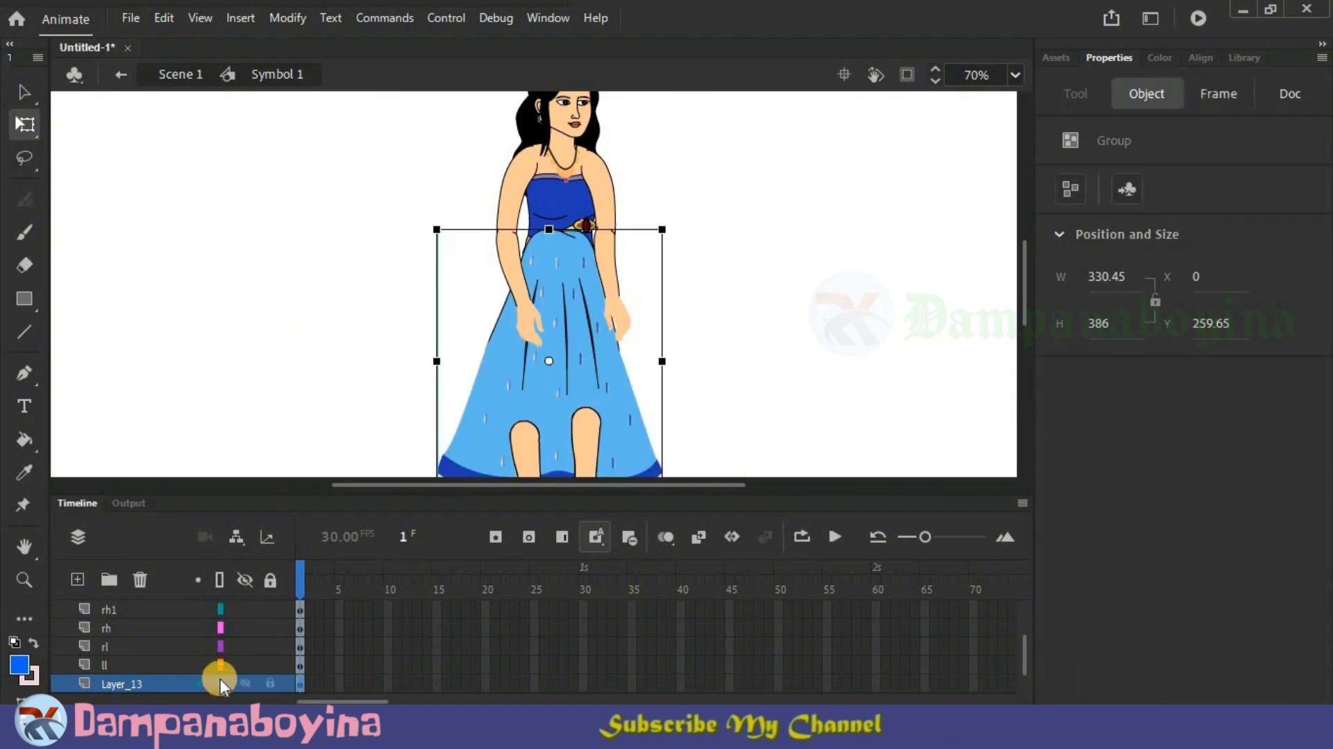
double_click(131, 666)
type("d")
key("Return")
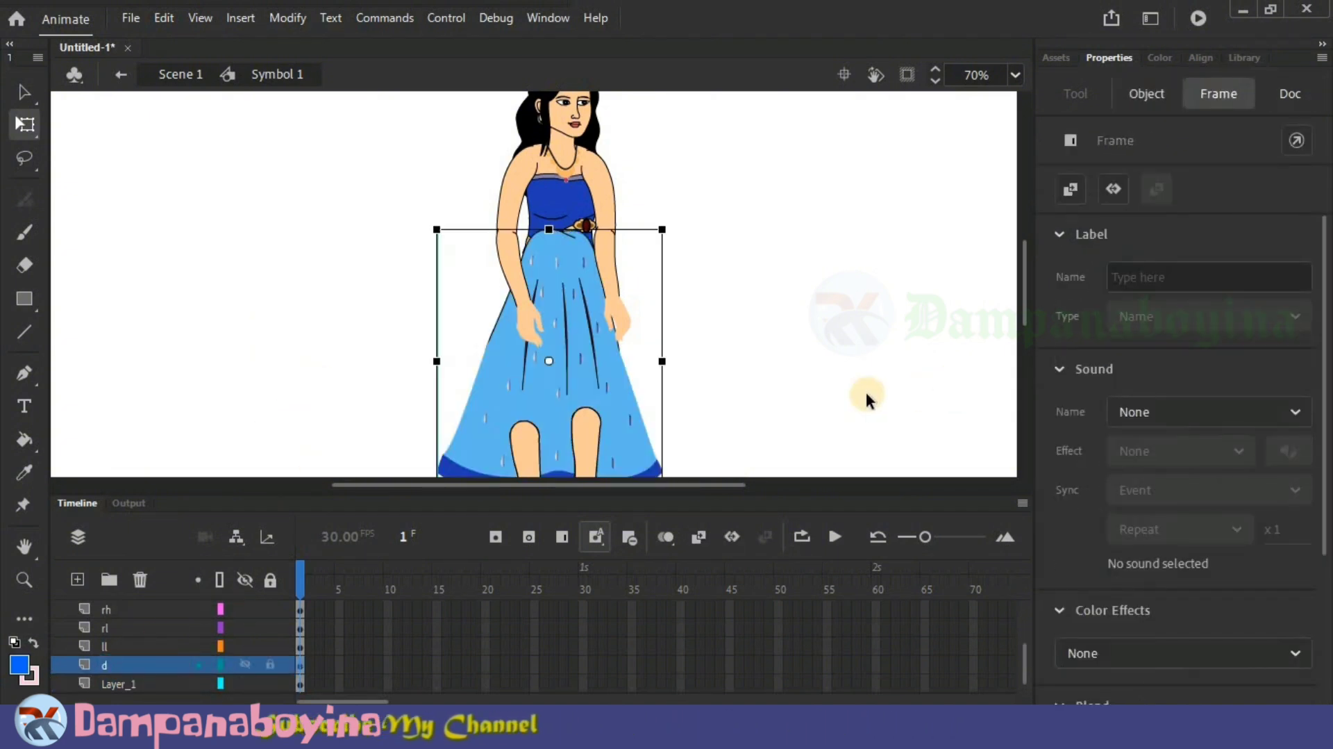
Step: Cut the neck from Layer_1, paste it in place on a new layer below d, and name that layer n
scroll(866, 396, "up", 3)
left_click(562, 258)
left_click(678, 305)
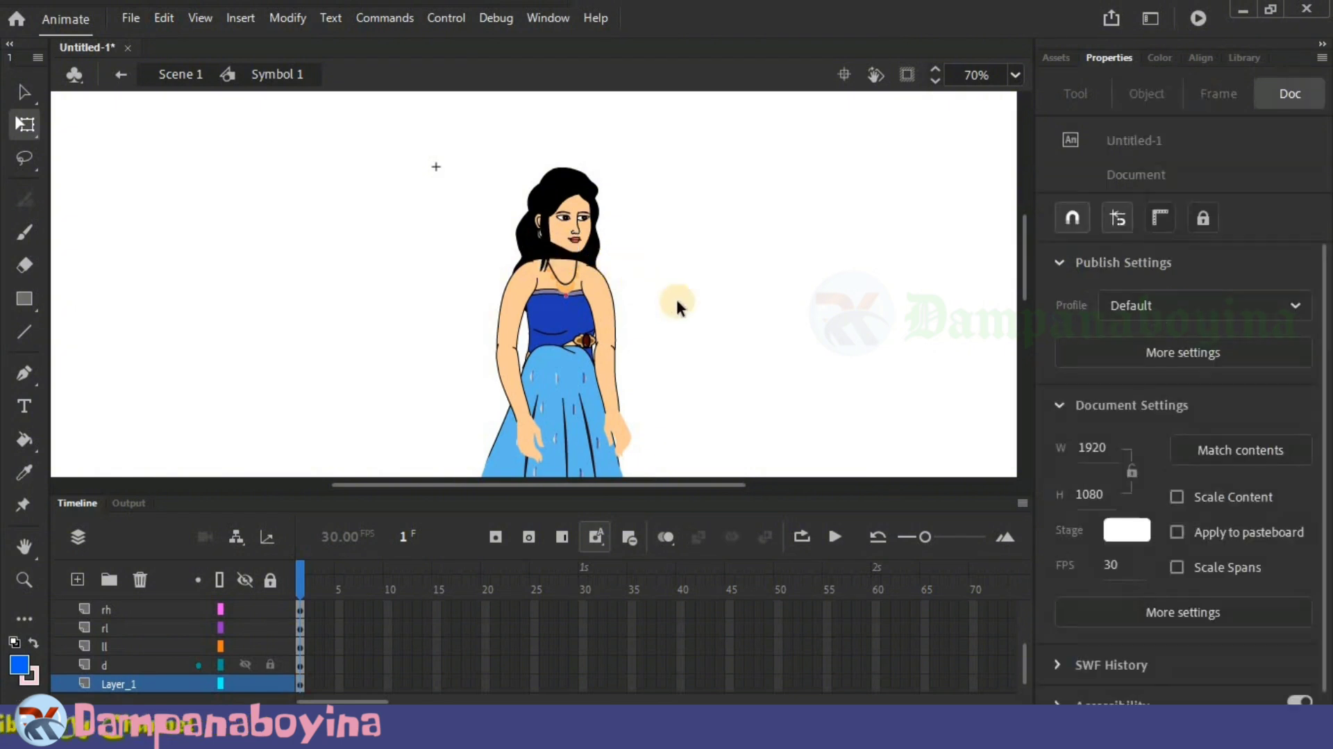
key("ctrl+shift+v")
double_click(116, 683)
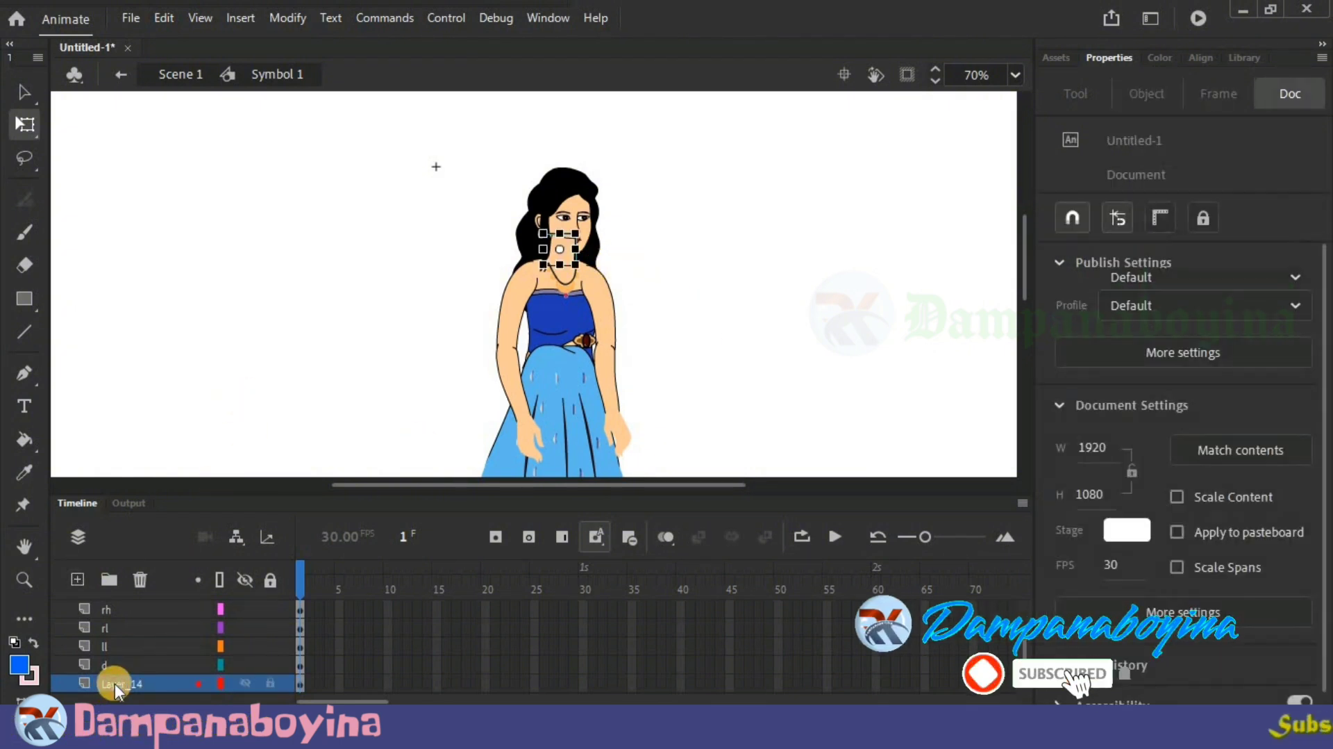
type("n")
left_click(702, 302)
left_click(701, 303)
Step: Cut the head from Layer_1, paste it in place on a new layer named he, and reorder layer n beneath he
left_click(587, 226)
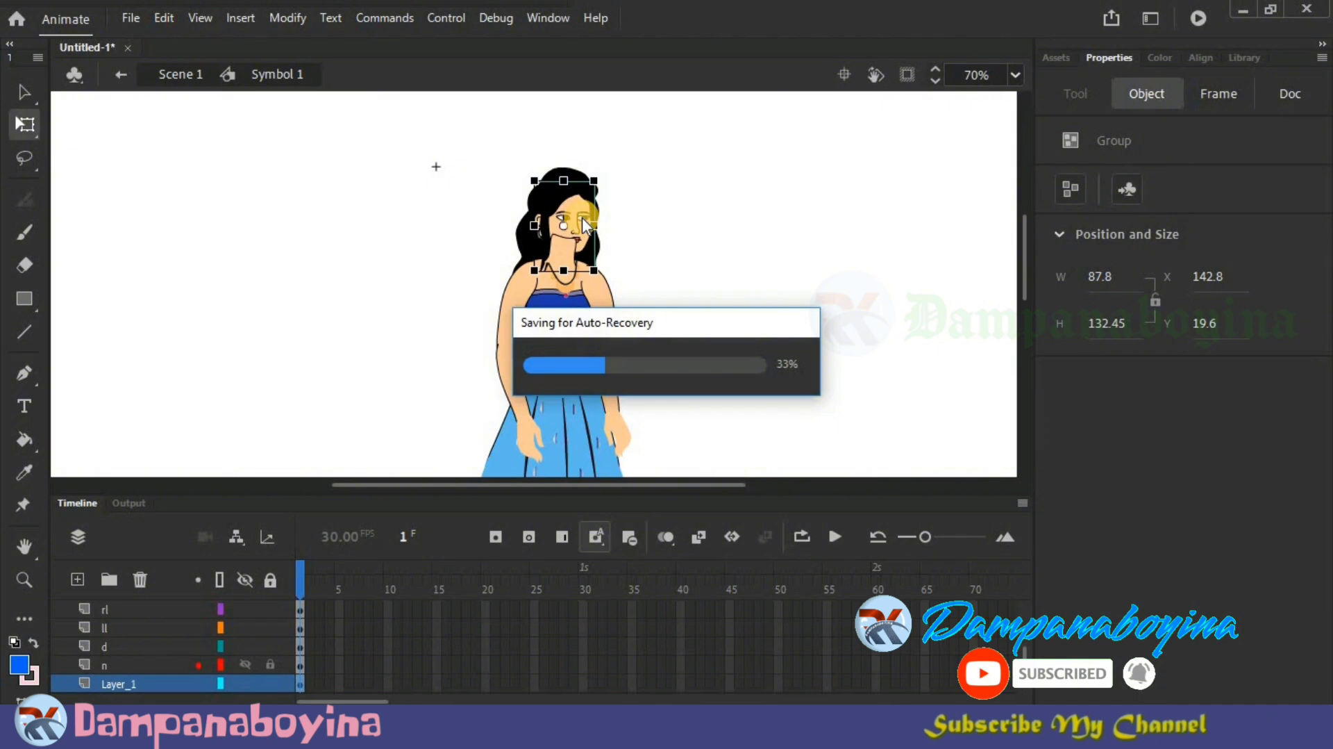
key("ctrl+x")
left_click(77, 579)
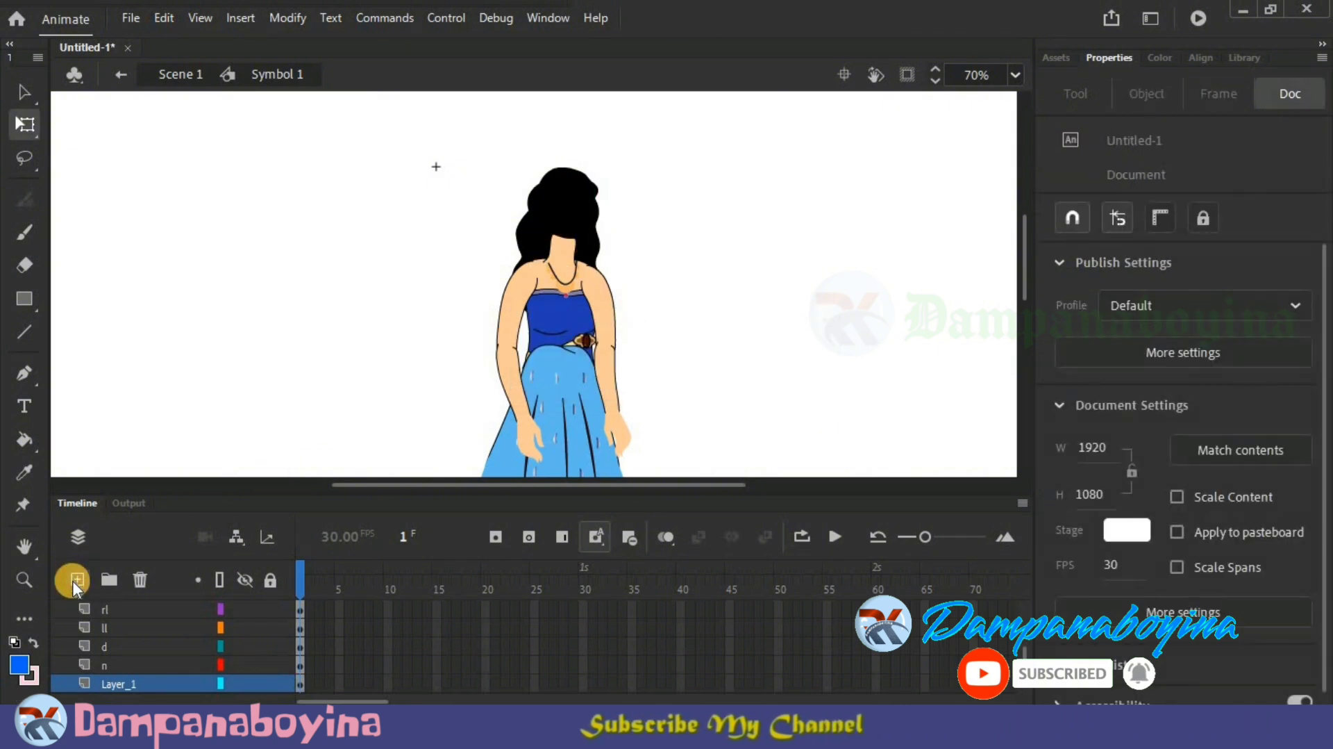
key("ctrl+shift+v")
left_click(123, 684)
double_click(125, 684)
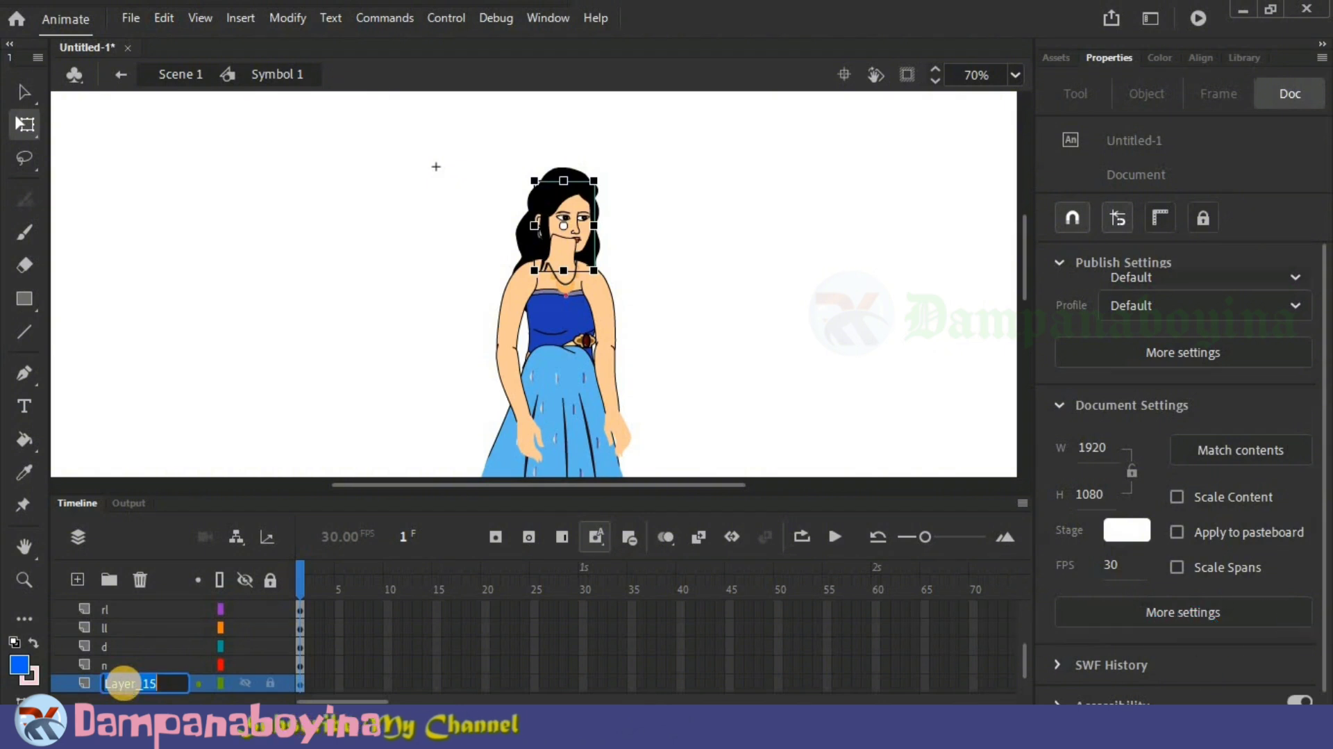
type("he")
left_click_drag(127, 665, 133, 688)
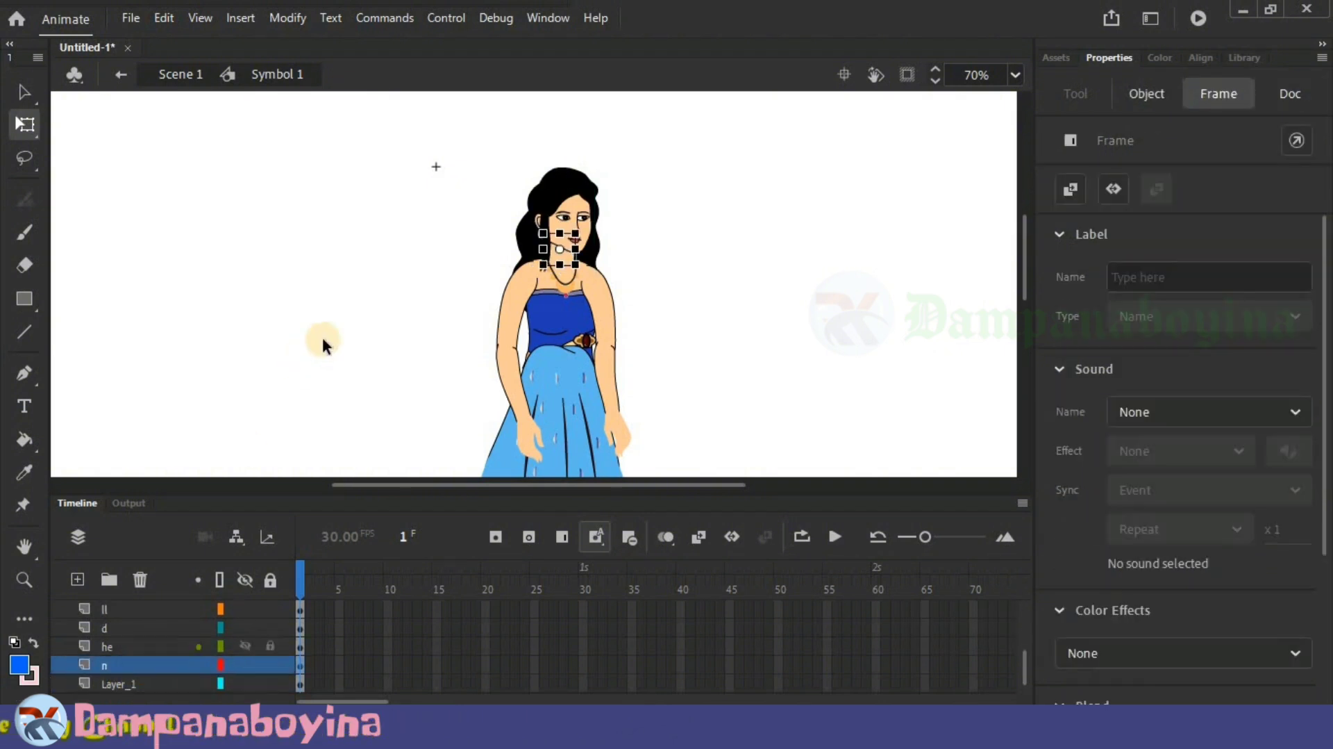
Step: Cut the hair from Layer_1, paste it in place on a new layer named ha, and move ha beneath Layer_1
left_click(526, 234)
key("ctrl+x")
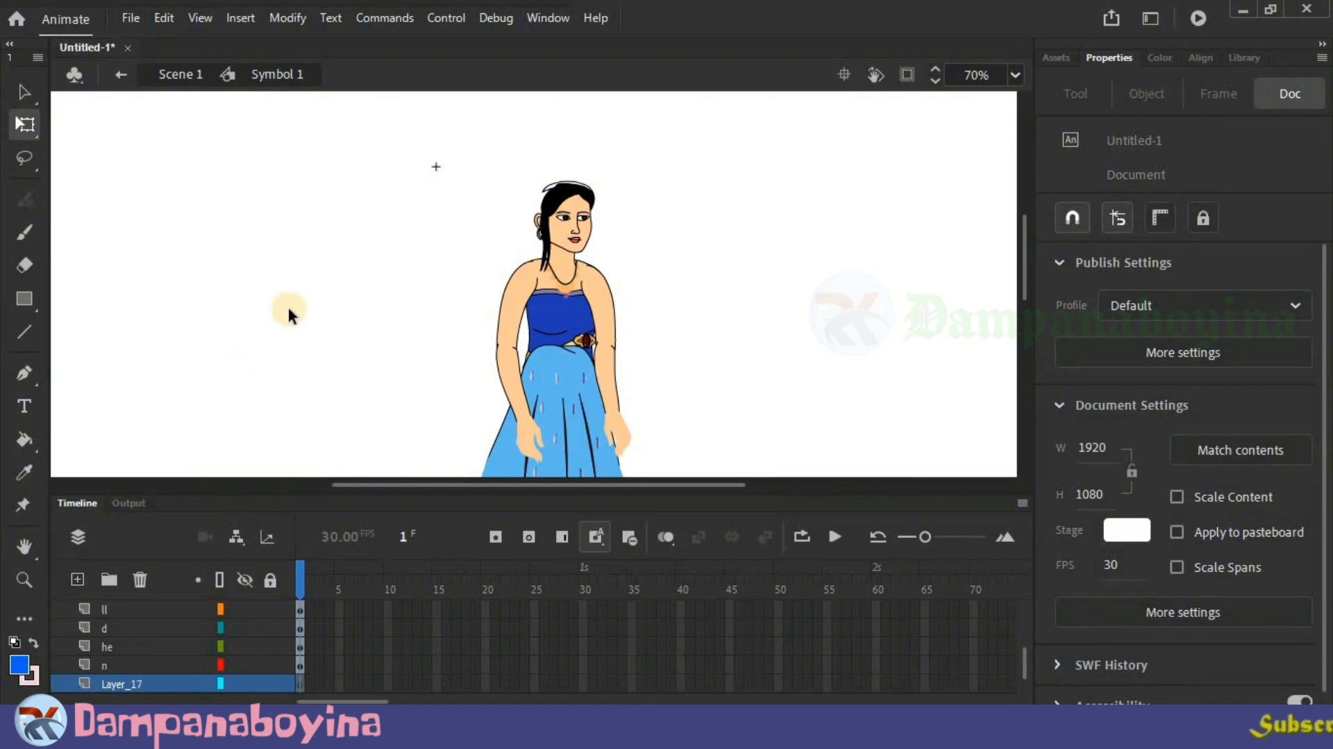
key("ctrl+shift+v")
double_click(125, 684)
type("ha")
key("Return")
left_click_drag(128, 684, 130, 698)
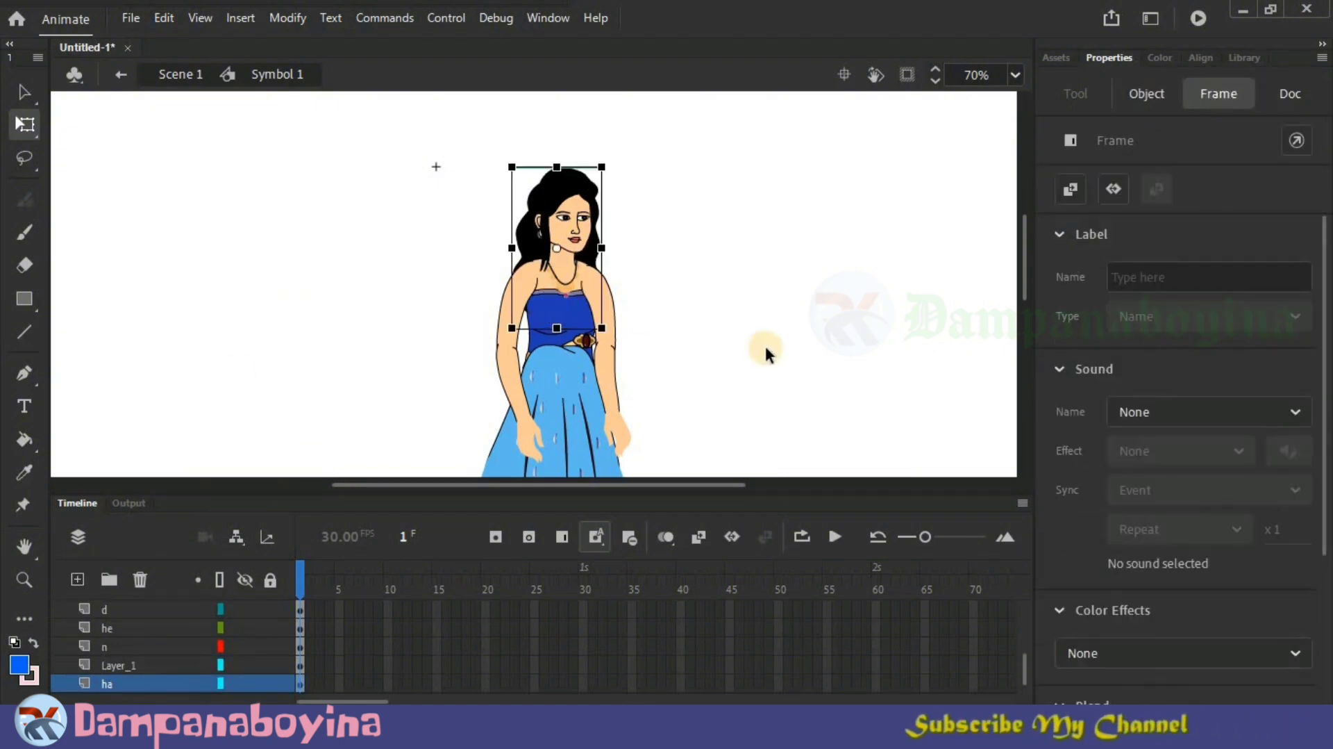
Step: Rename Layer_1, which holds the remaining torso, as b
left_click(768, 354)
left_click(124, 665)
double_click(128, 664)
type("b")
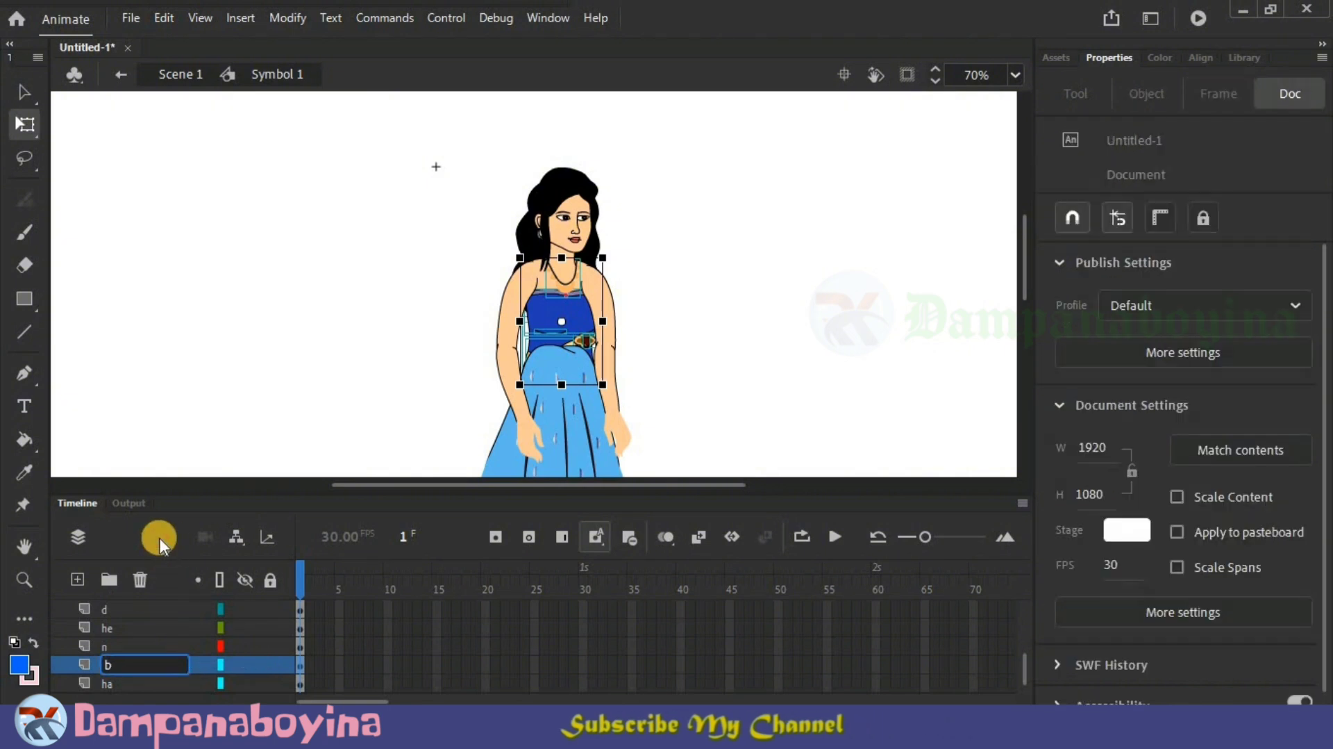
left_click(159, 537)
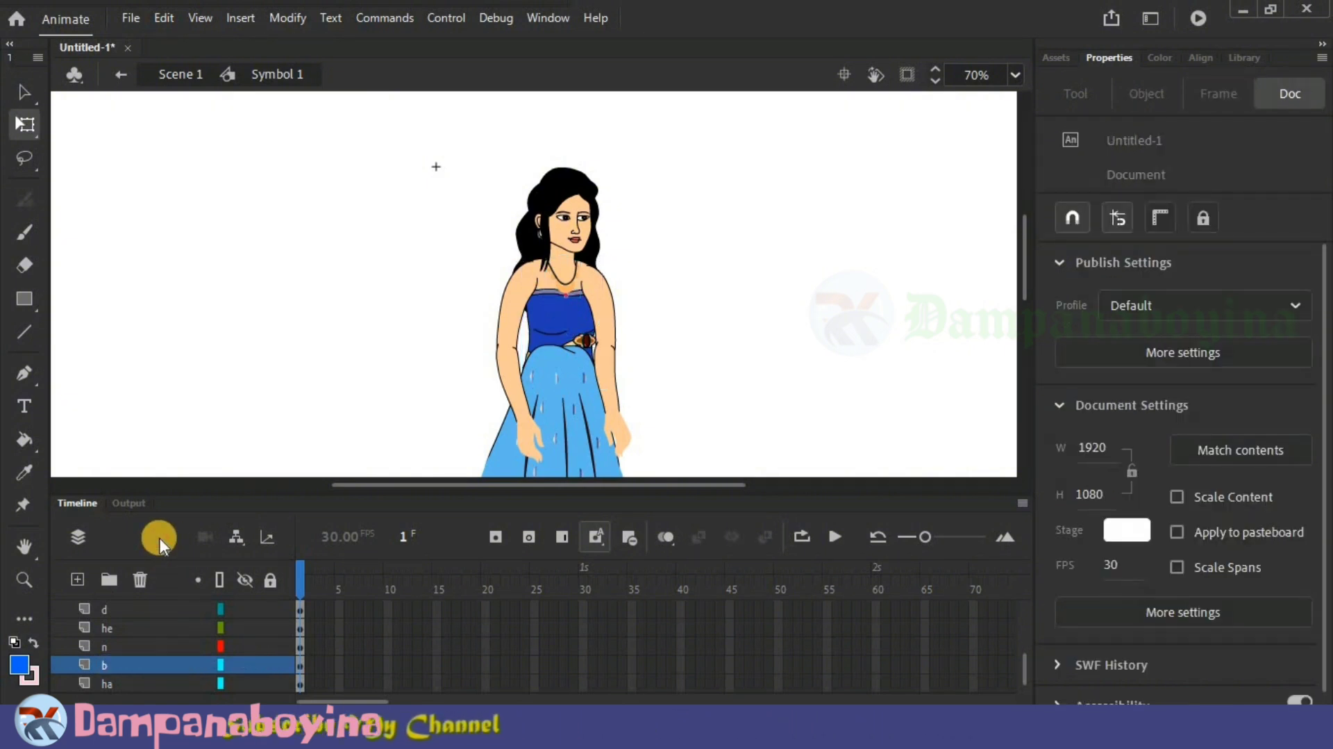
Step: Convert all the torso artwork on layer b to a single graphic symbol with the default name
left_click(120, 667)
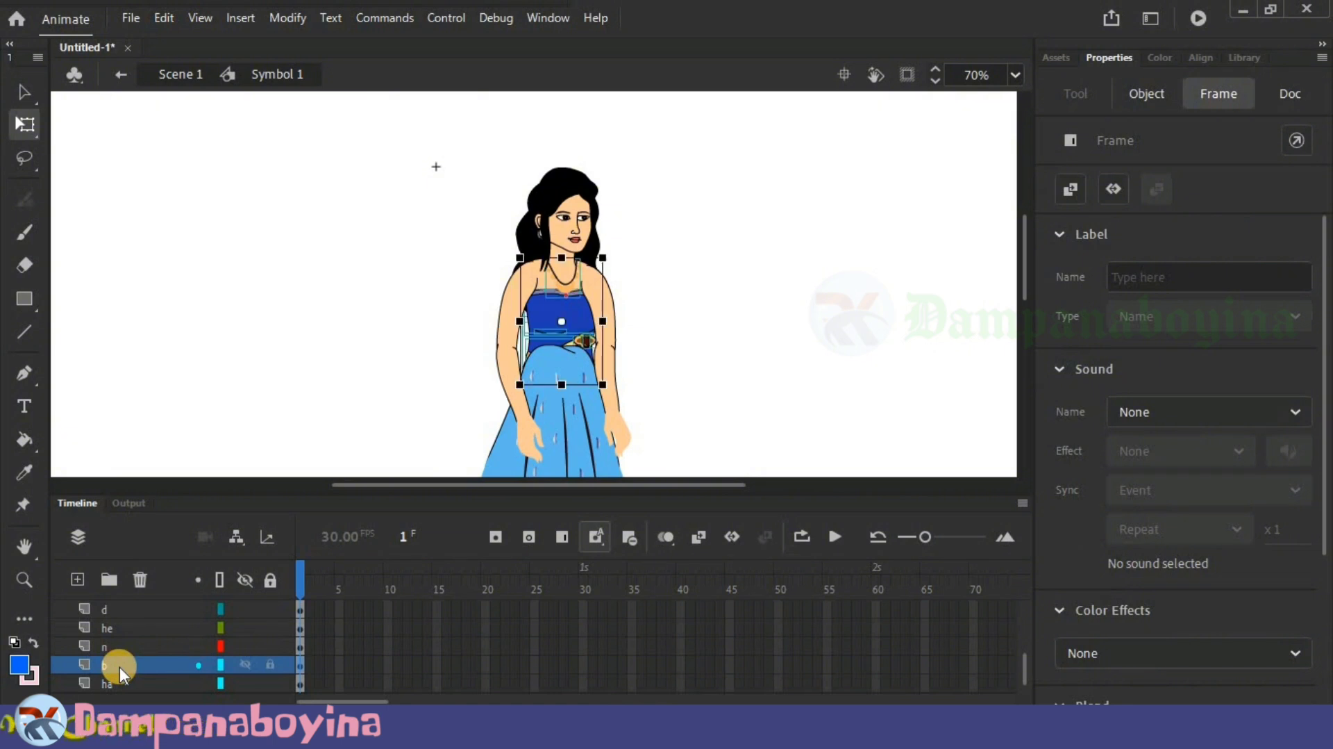
key("F8")
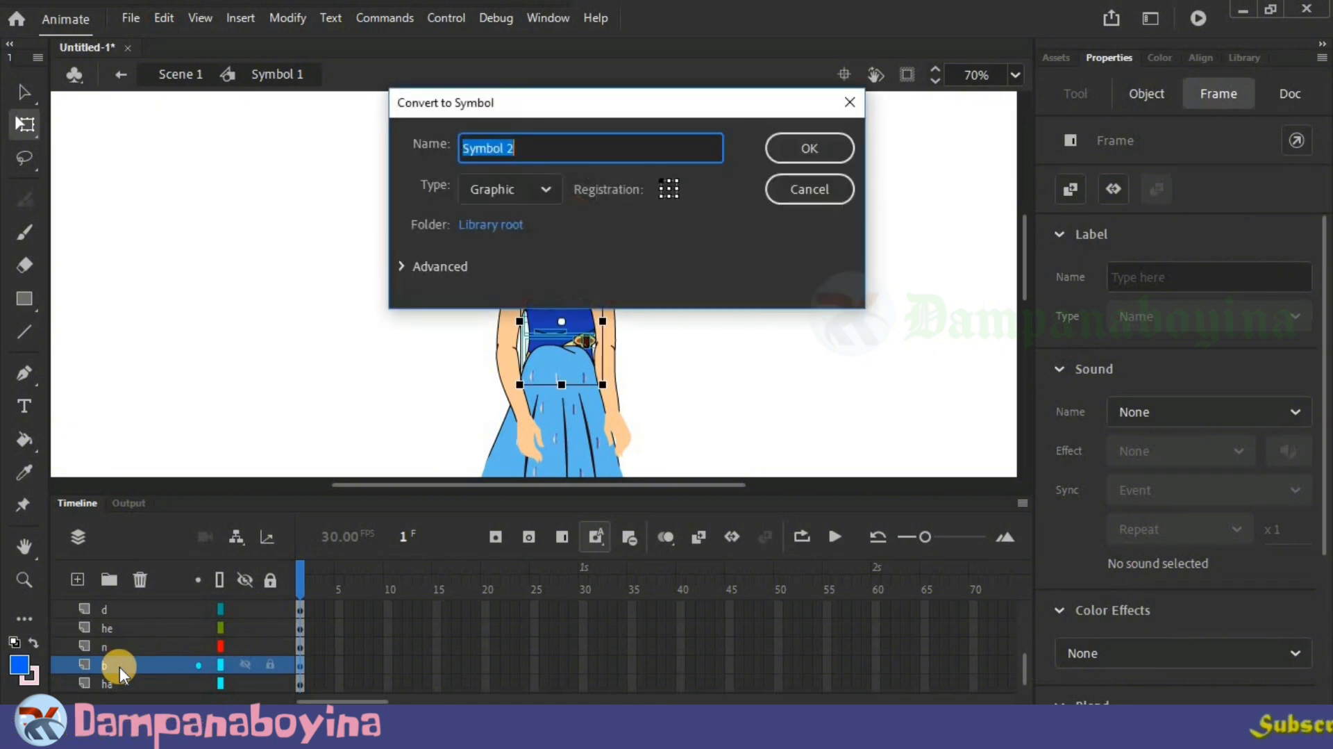
left_click(844, 144)
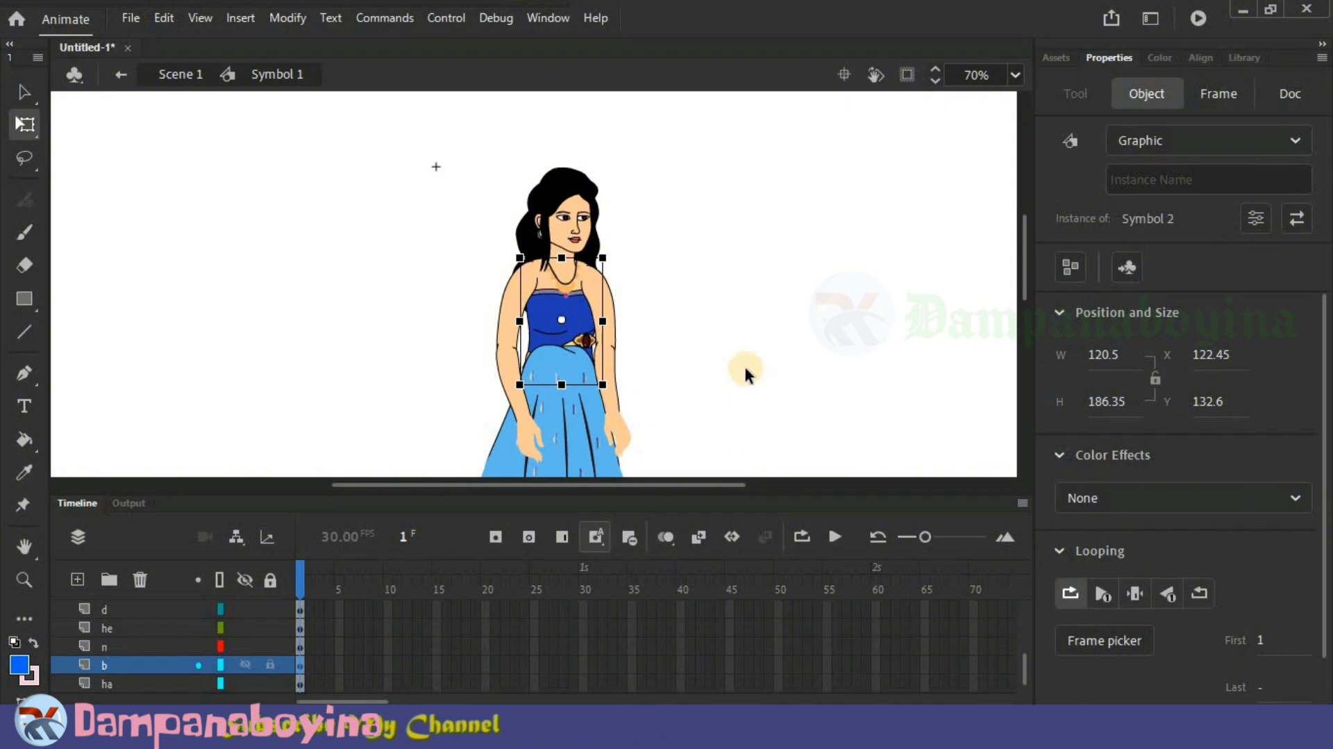
left_click(727, 328)
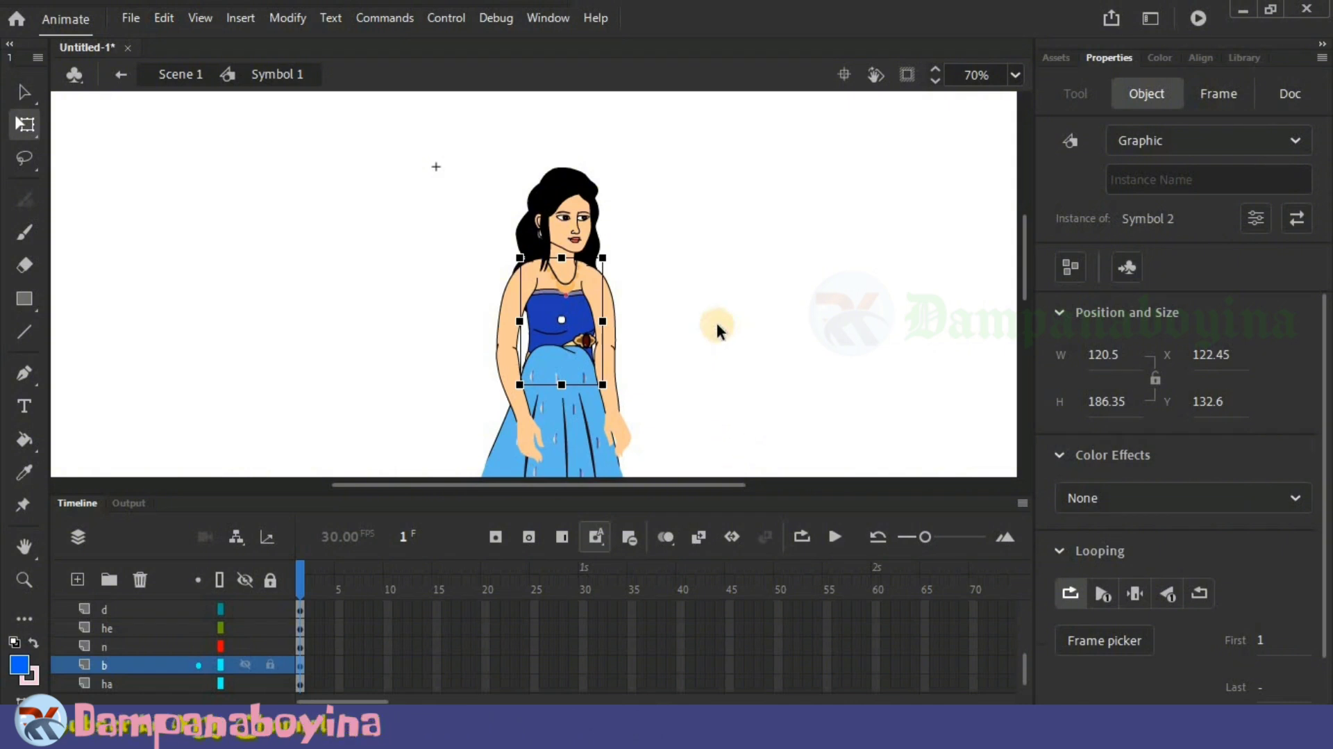
Step: Convert the neck, the head and the hair each to its own graphic symbol with the default name
left_click(552, 249)
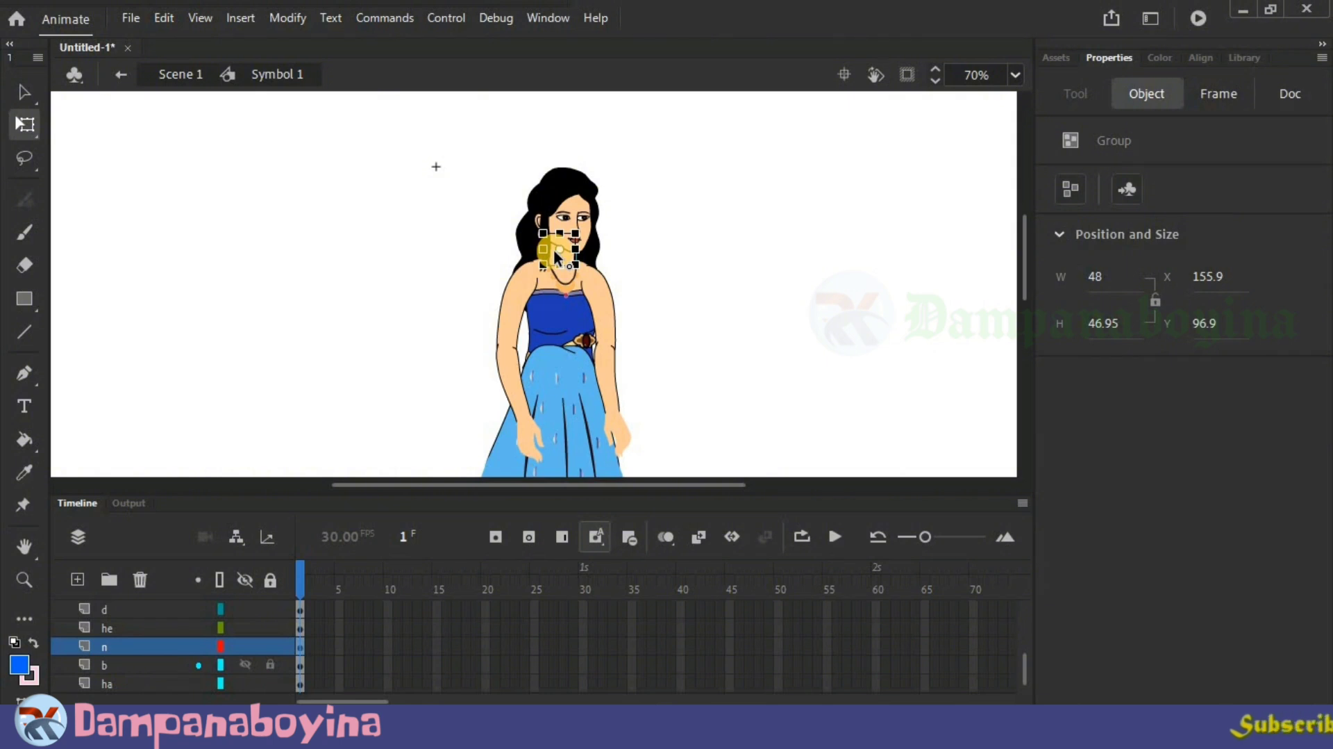
key("F8")
left_click(794, 148)
left_click(574, 208)
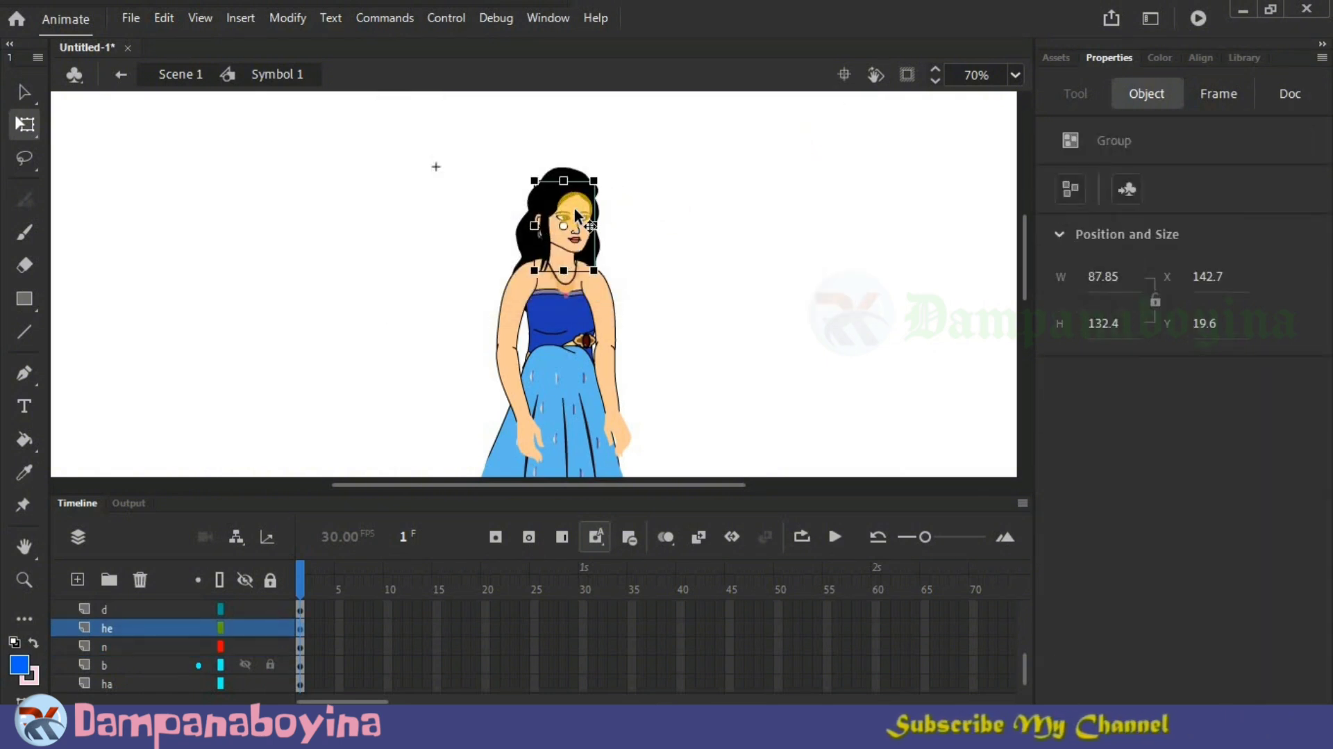
key("F8")
left_click(793, 149)
left_click(693, 232)
left_click(515, 235)
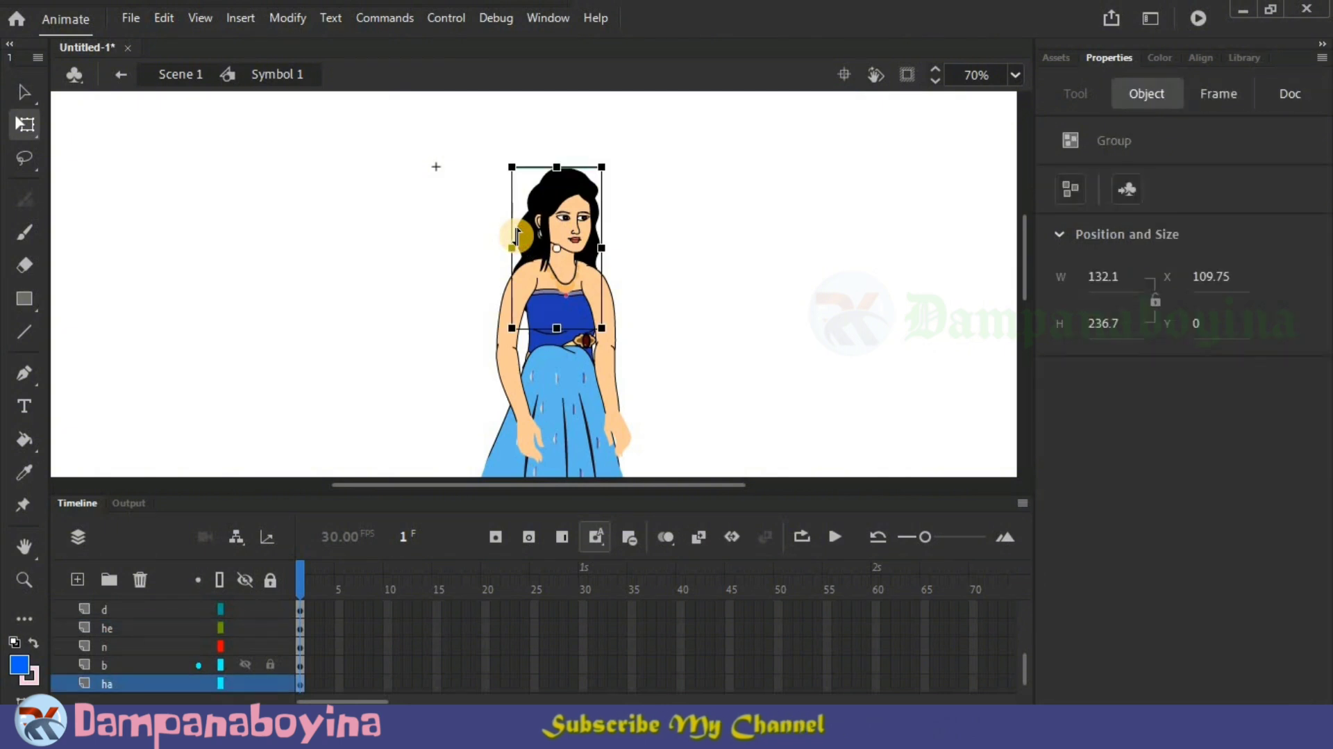
key("F8")
left_click(783, 149)
left_click(711, 277)
Step: Convert the right upper arm, forearm and hand each to its own graphic symbol with the default name
left_click(511, 306)
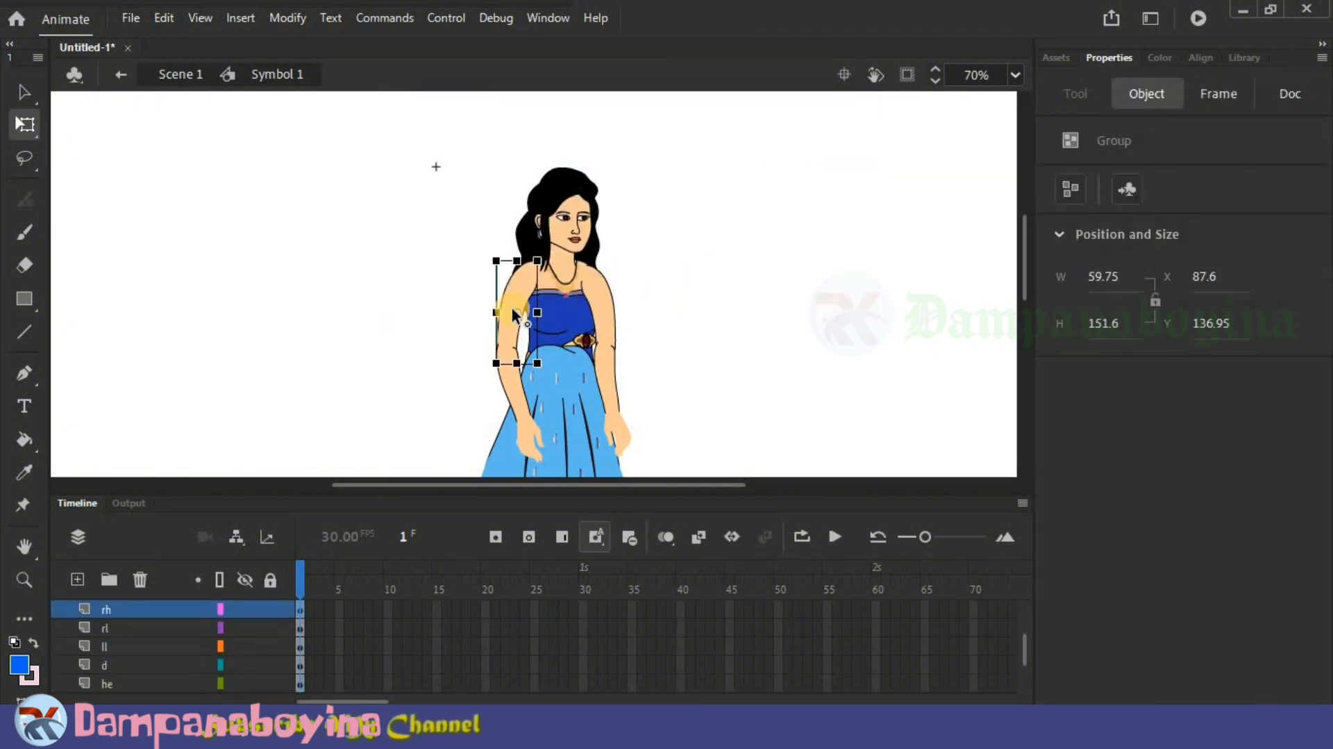
key("F8")
left_click(811, 144)
left_click(509, 385)
key("F8")
key("Escape")
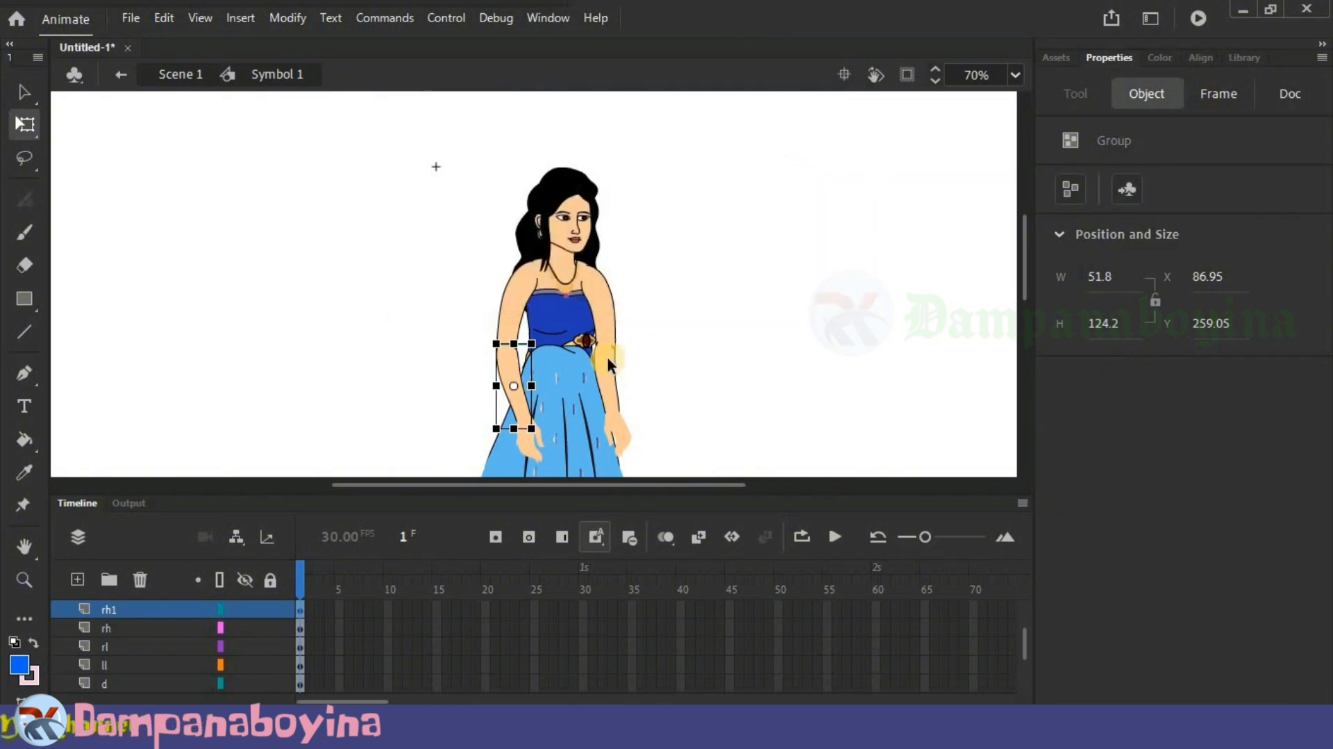
left_click(531, 441)
key("F8")
left_click(798, 144)
Step: Convert the left upper arm, forearm and hand each to its own graphic symbol with the default name
left_click(611, 300)
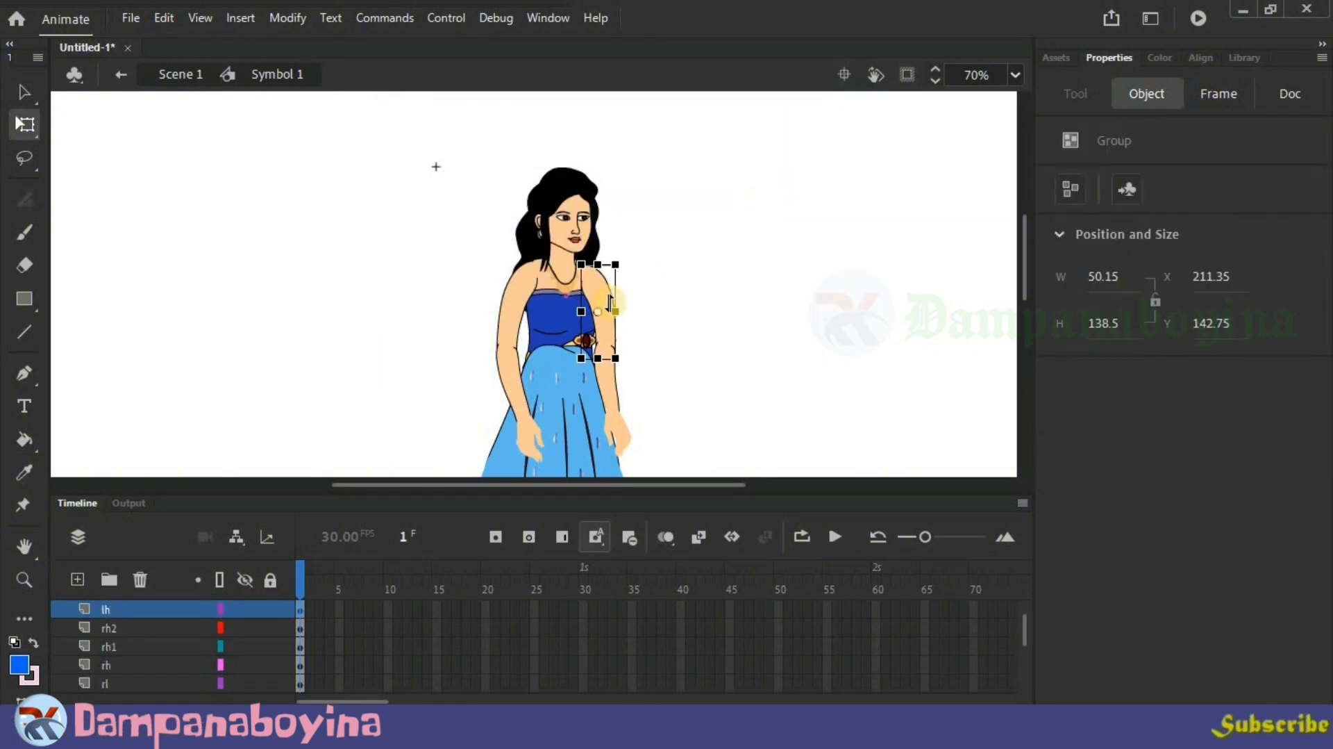
key("F8")
left_click(810, 145)
left_click(608, 386)
key("F8")
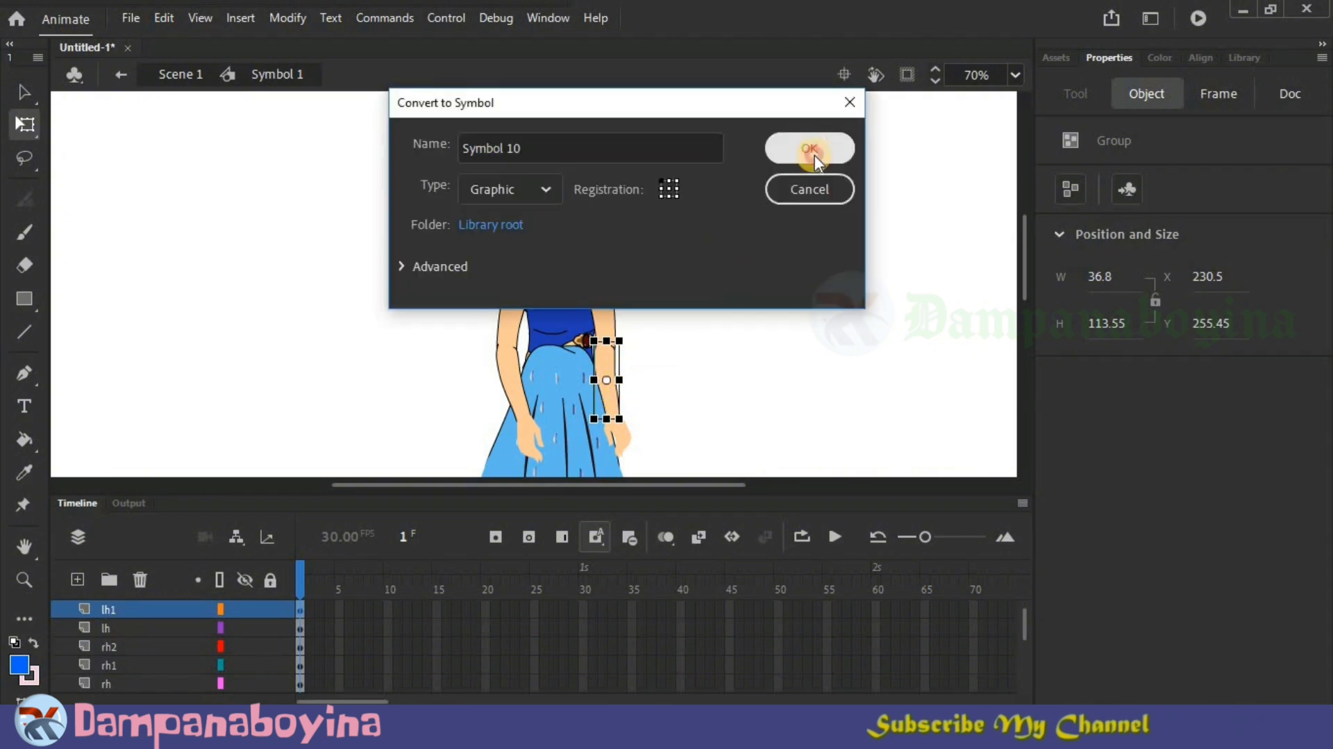
left_click(811, 149)
left_click(621, 440)
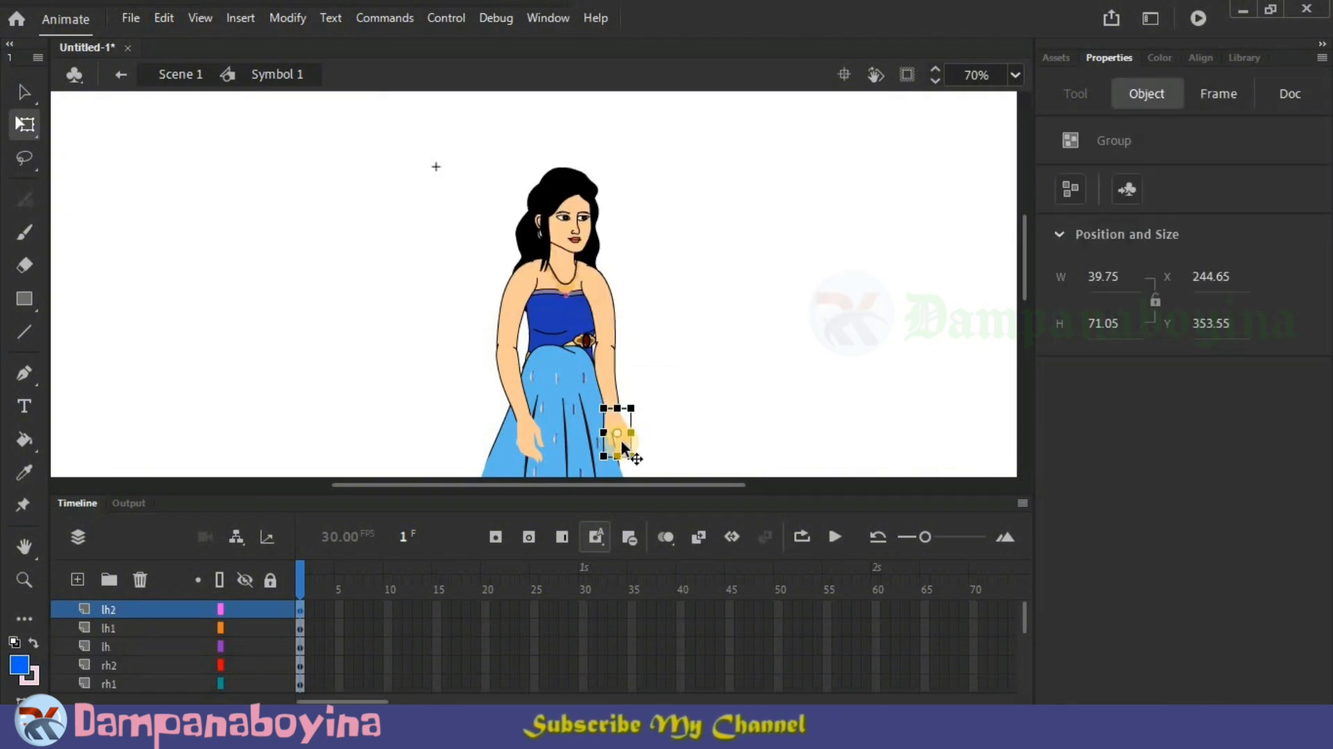
key("F8")
left_click(801, 149)
Step: Convert the skirt on layer d to a graphic symbol named Symbol 12
left_click(562, 406)
key("F8")
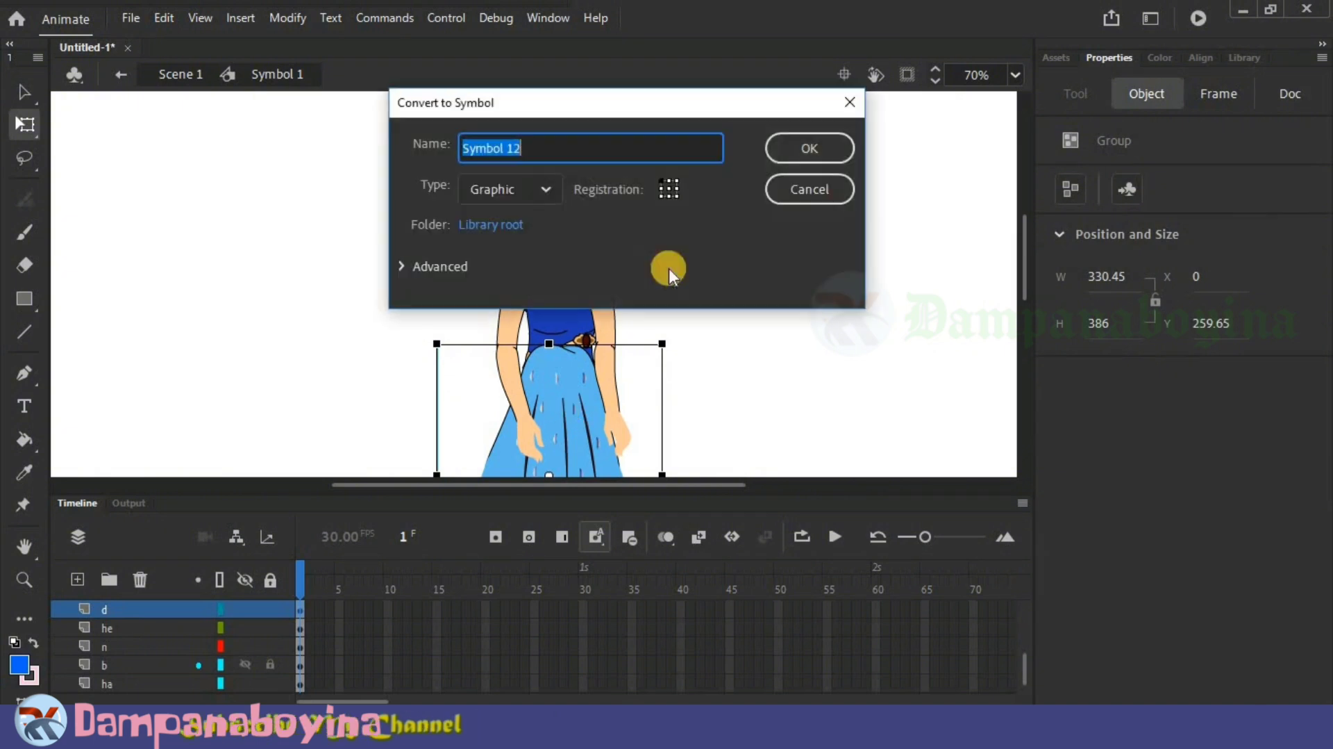
left_click(812, 147)
Step: Convert the right leg and the left leg each to its own graphic symbol with the default name
scroll(576, 408, "down", 4)
left_click(550, 411)
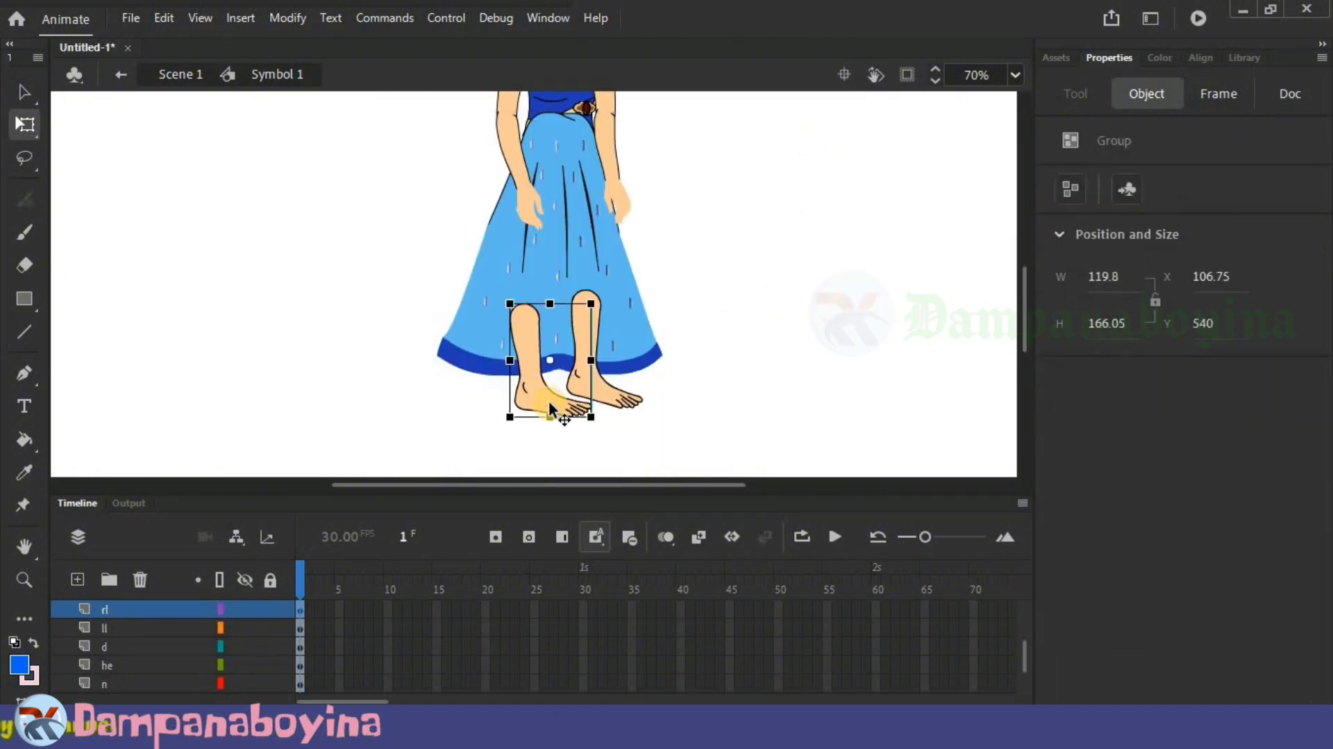
key("F8")
left_click(803, 146)
left_click(629, 406)
key("F8")
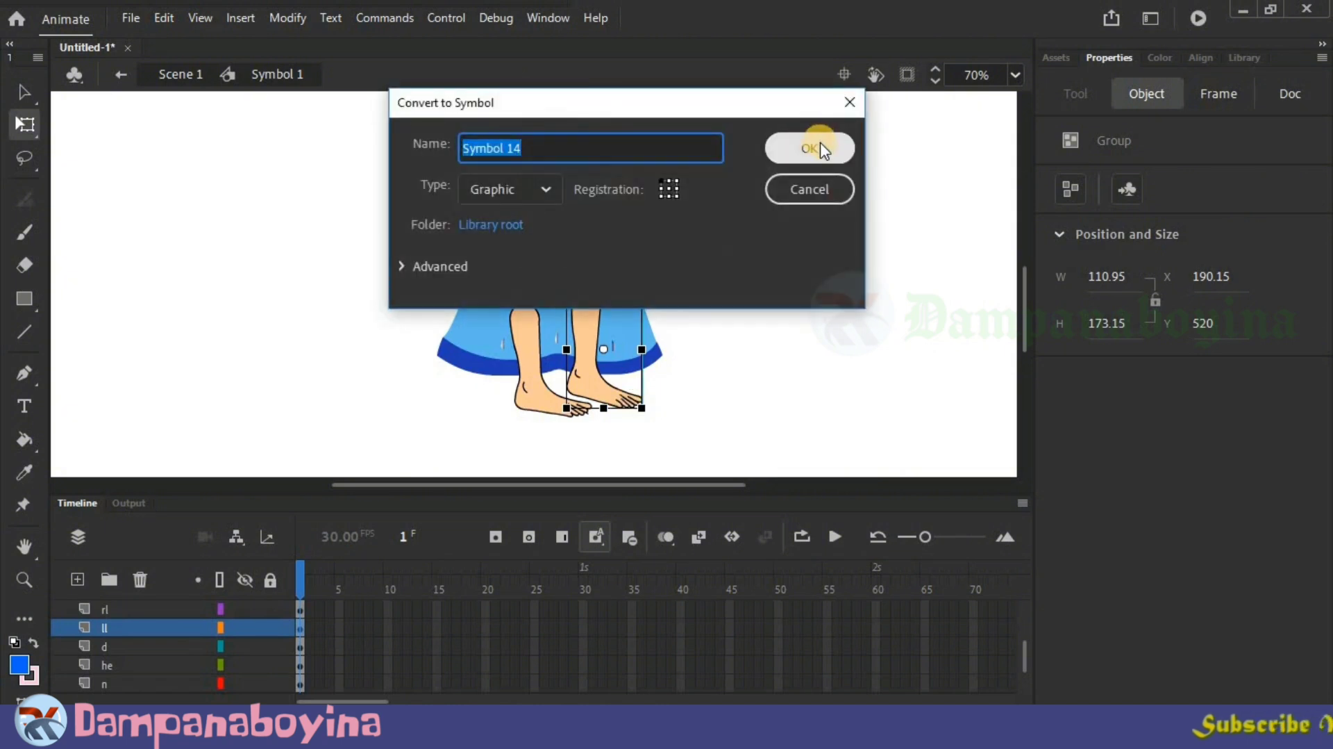
left_click(815, 144)
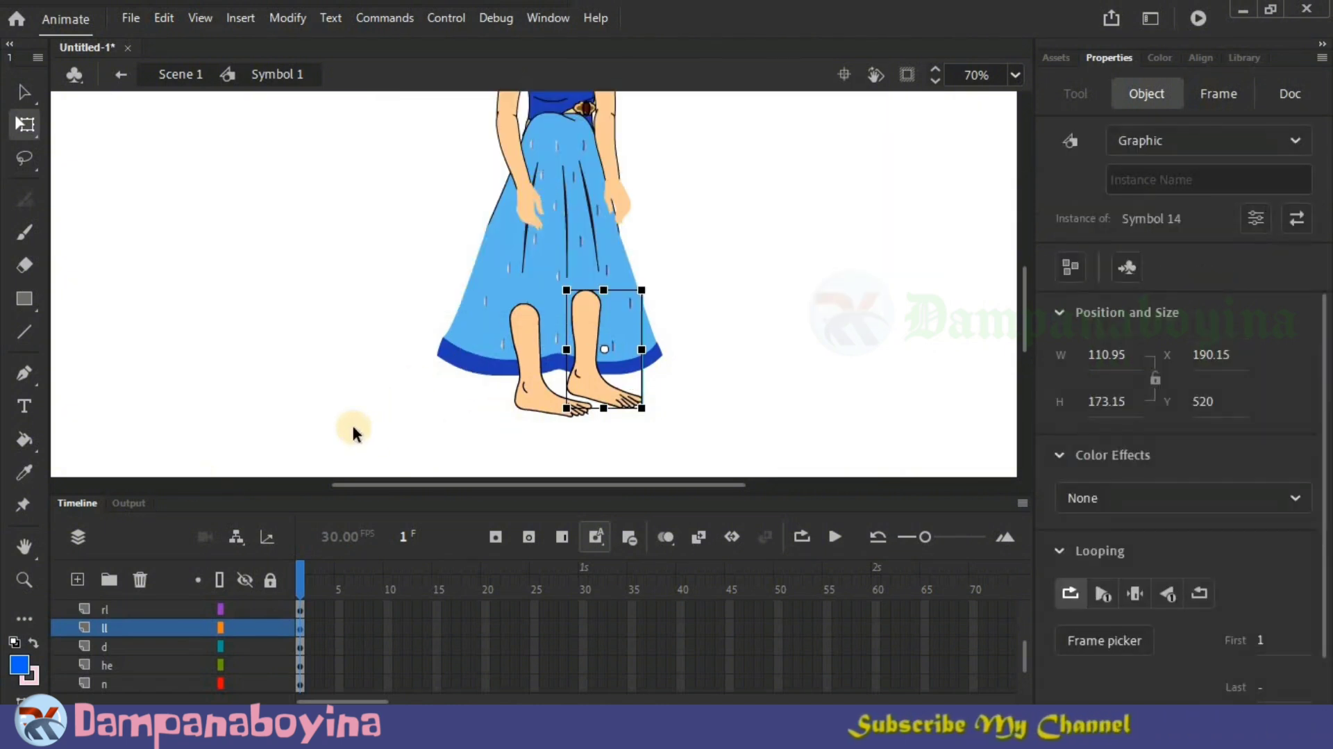
Step: Select the layers rl, ll and d together and move them beneath layer ha in the layer stack
left_click(116, 608)
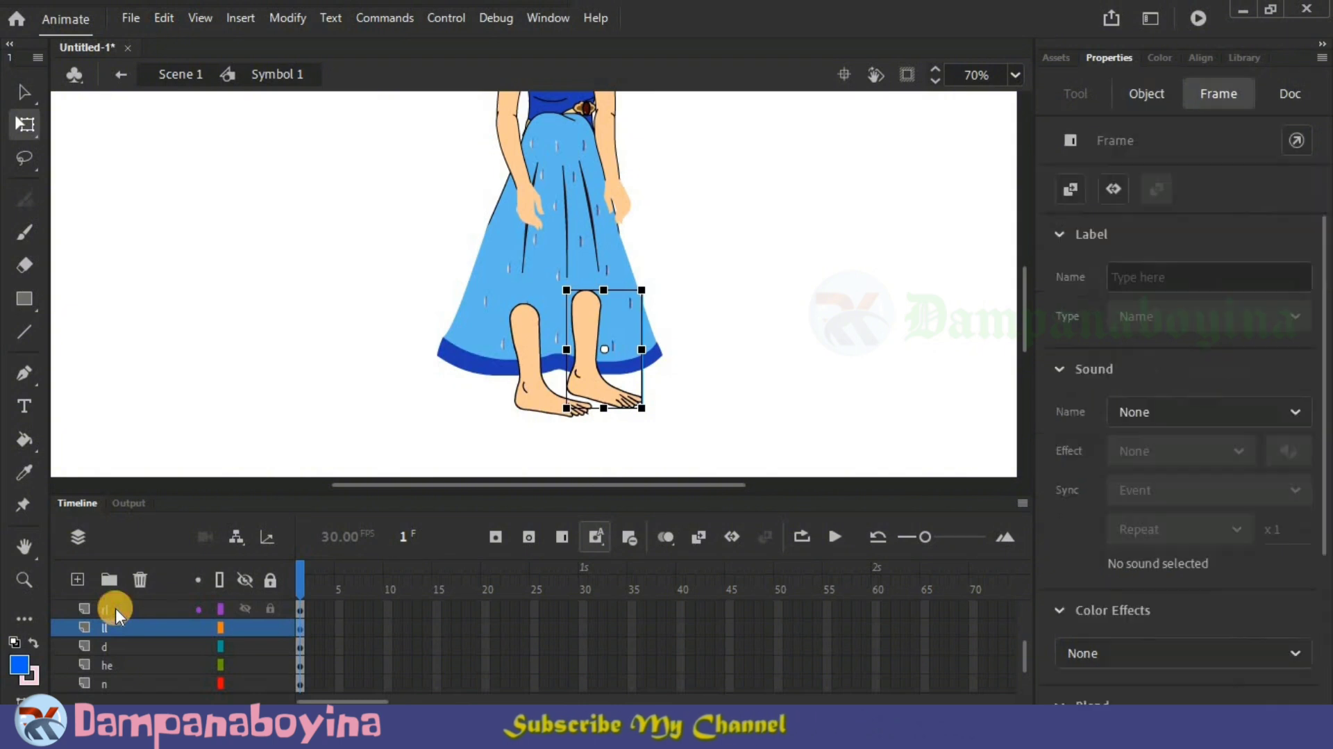
left_click(114, 607)
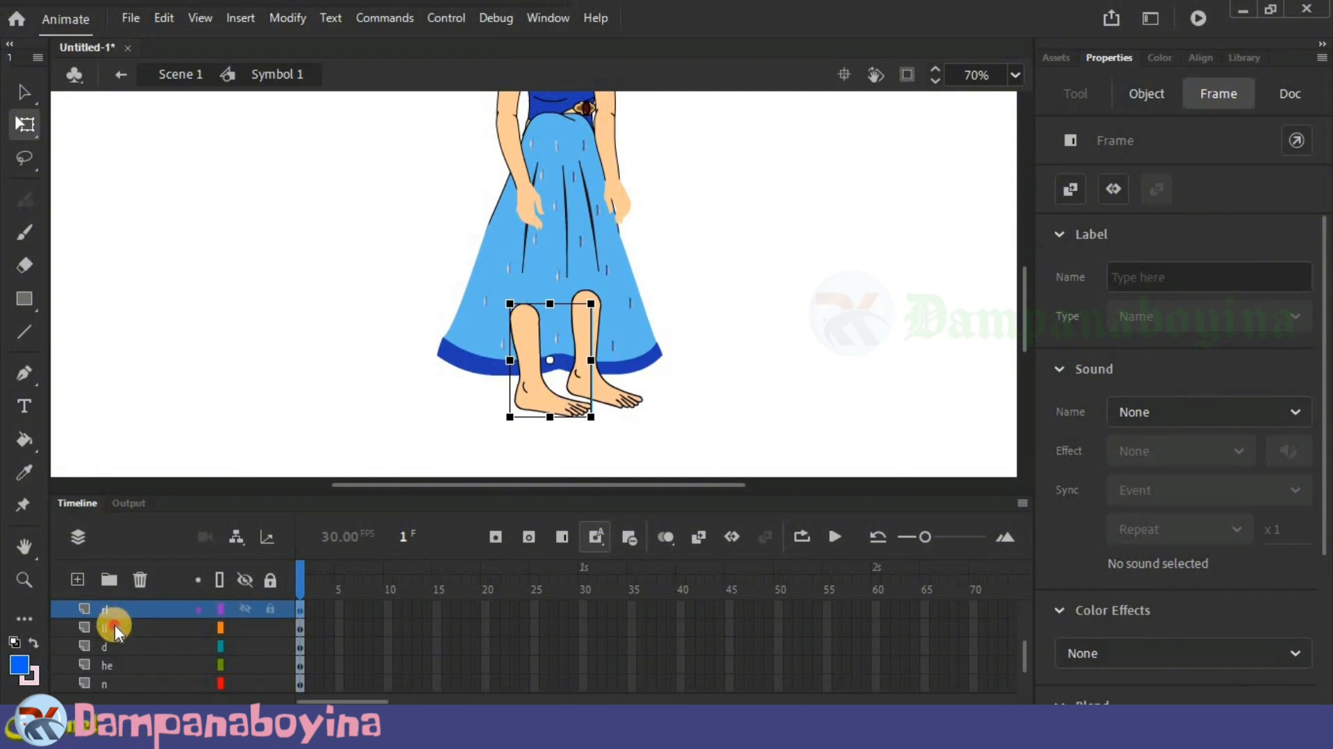
left_click(114, 626, "shift")
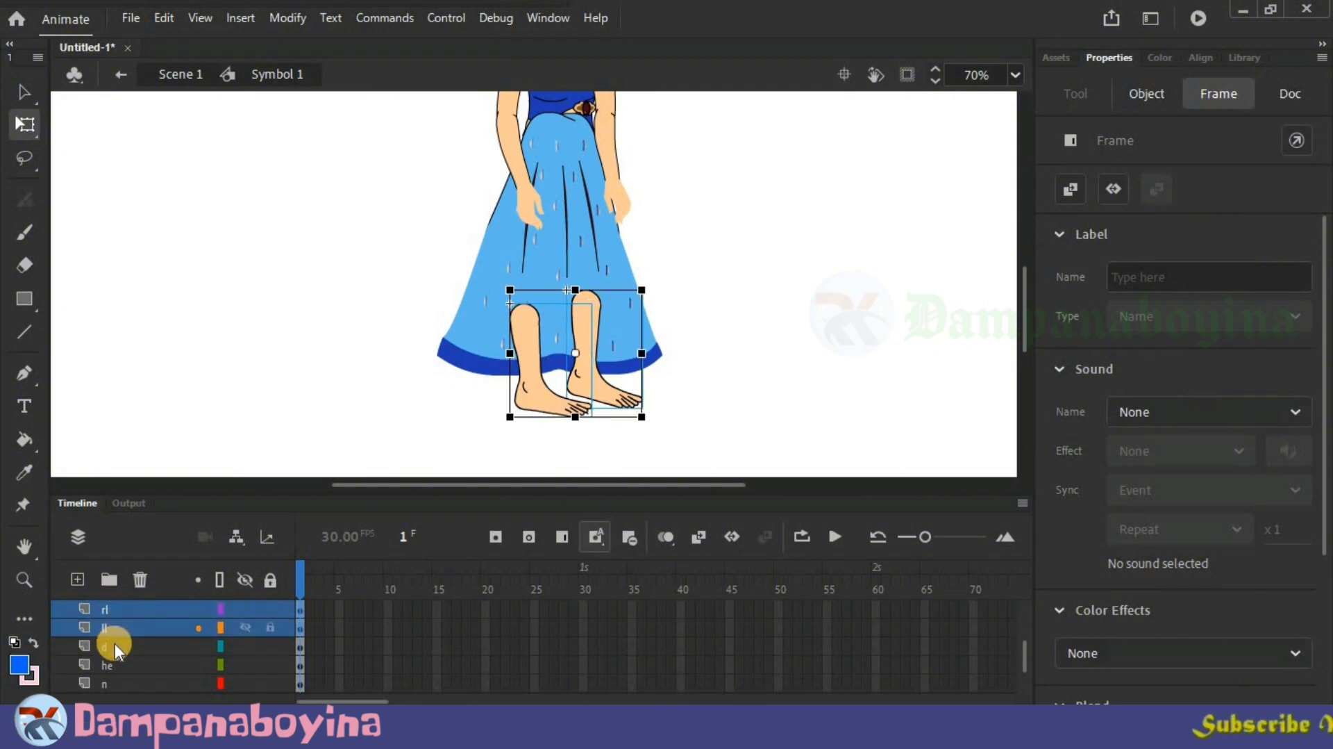
left_click(114, 645, "shift")
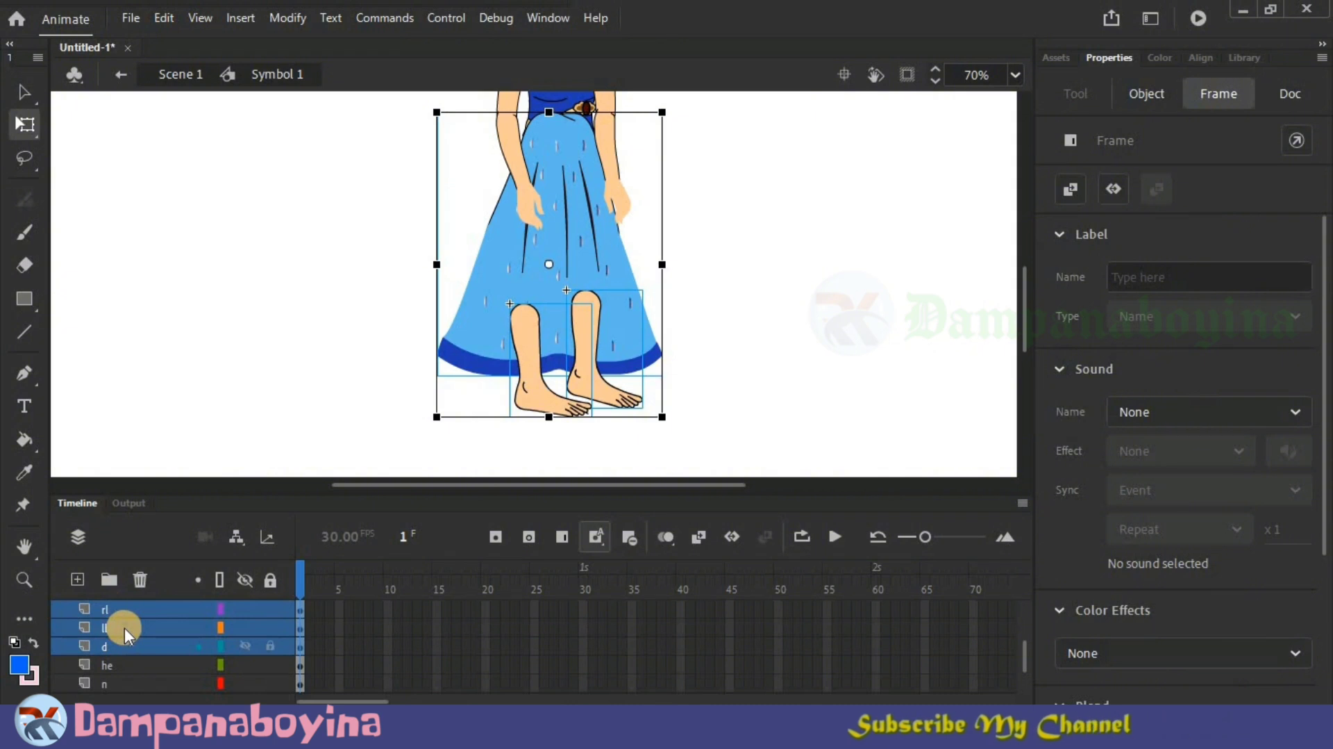
left_click_drag(123, 627, 124, 674)
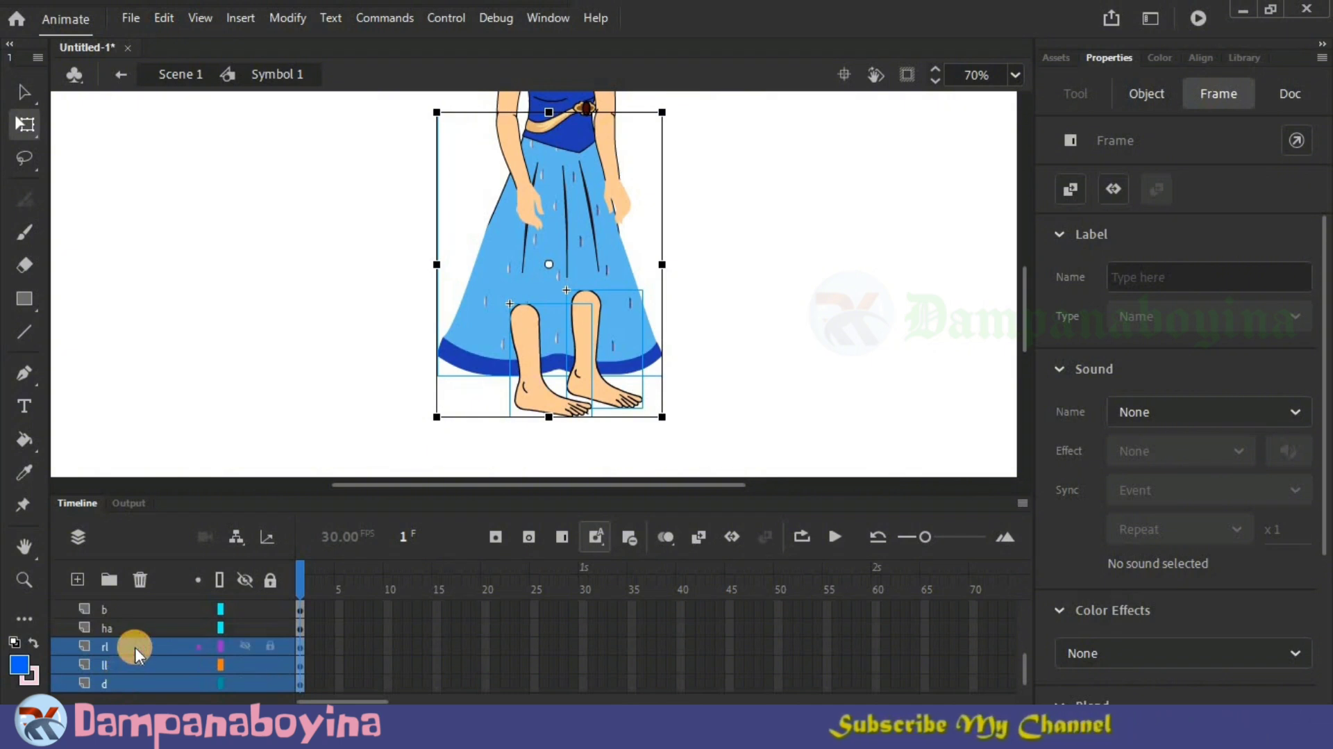
Step: Select the leg layers rl and ll together and move them beneath the skirt layer d
left_click(135, 650)
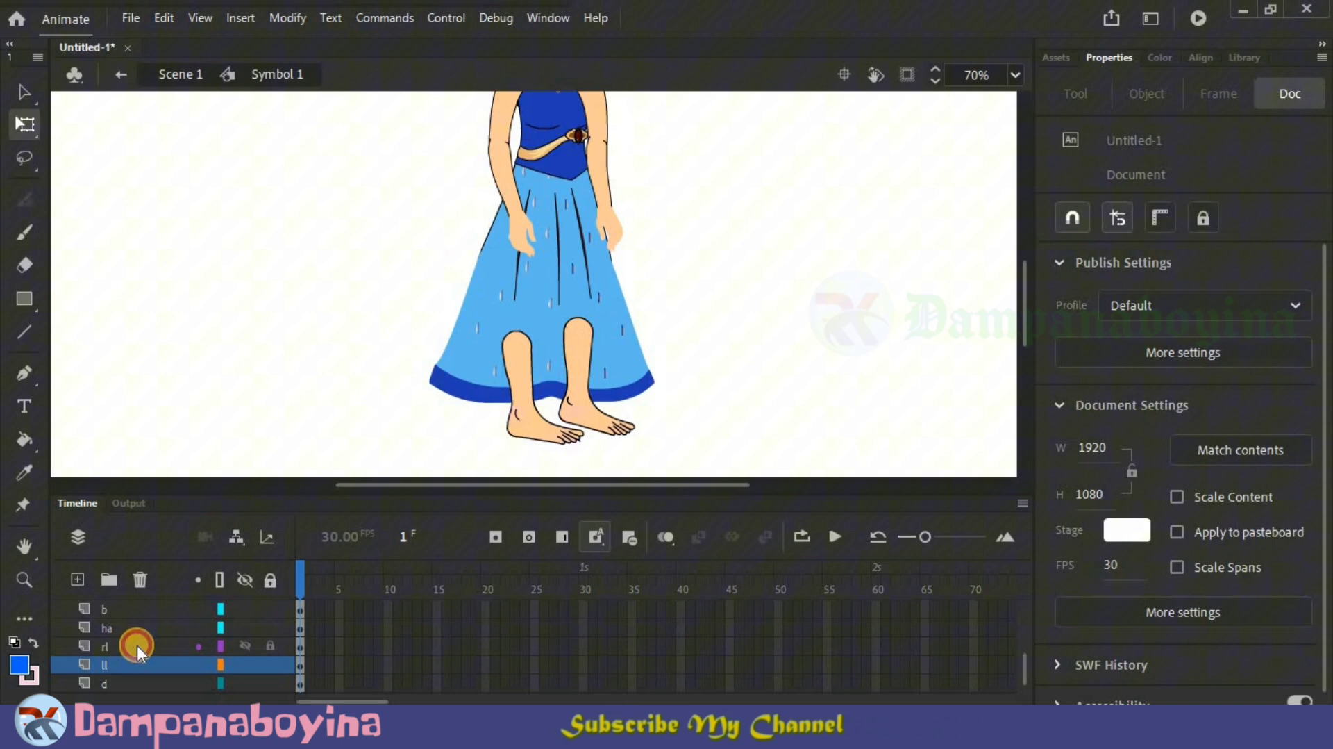
left_click(136, 645)
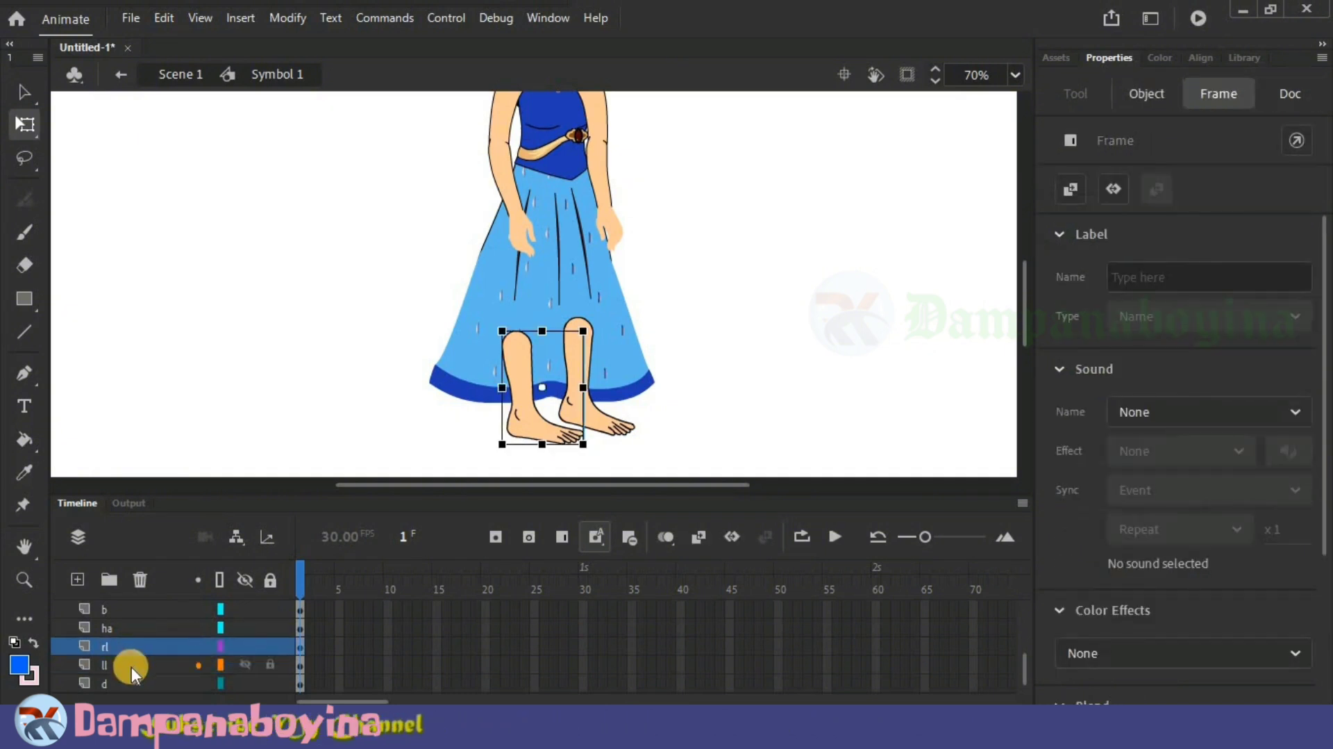
left_click(131, 667)
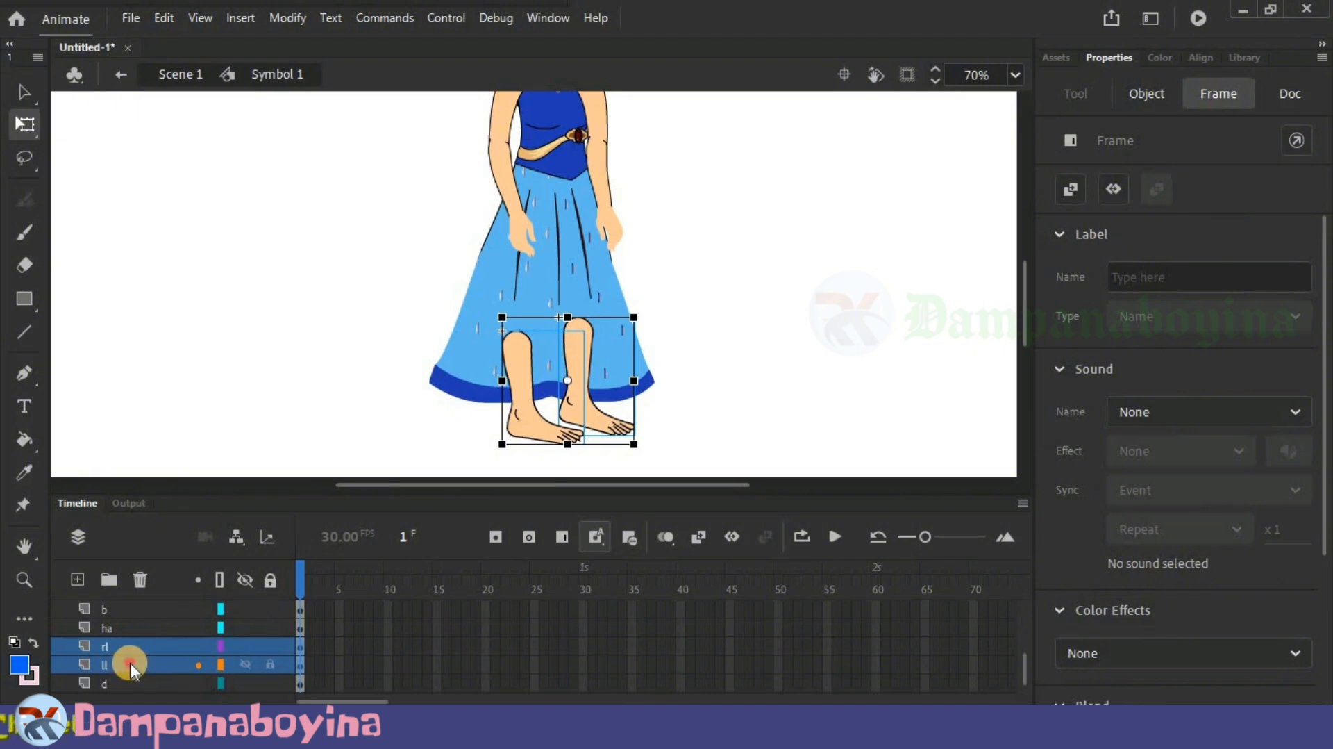
left_click(131, 685)
left_click_drag(131, 684, 129, 691)
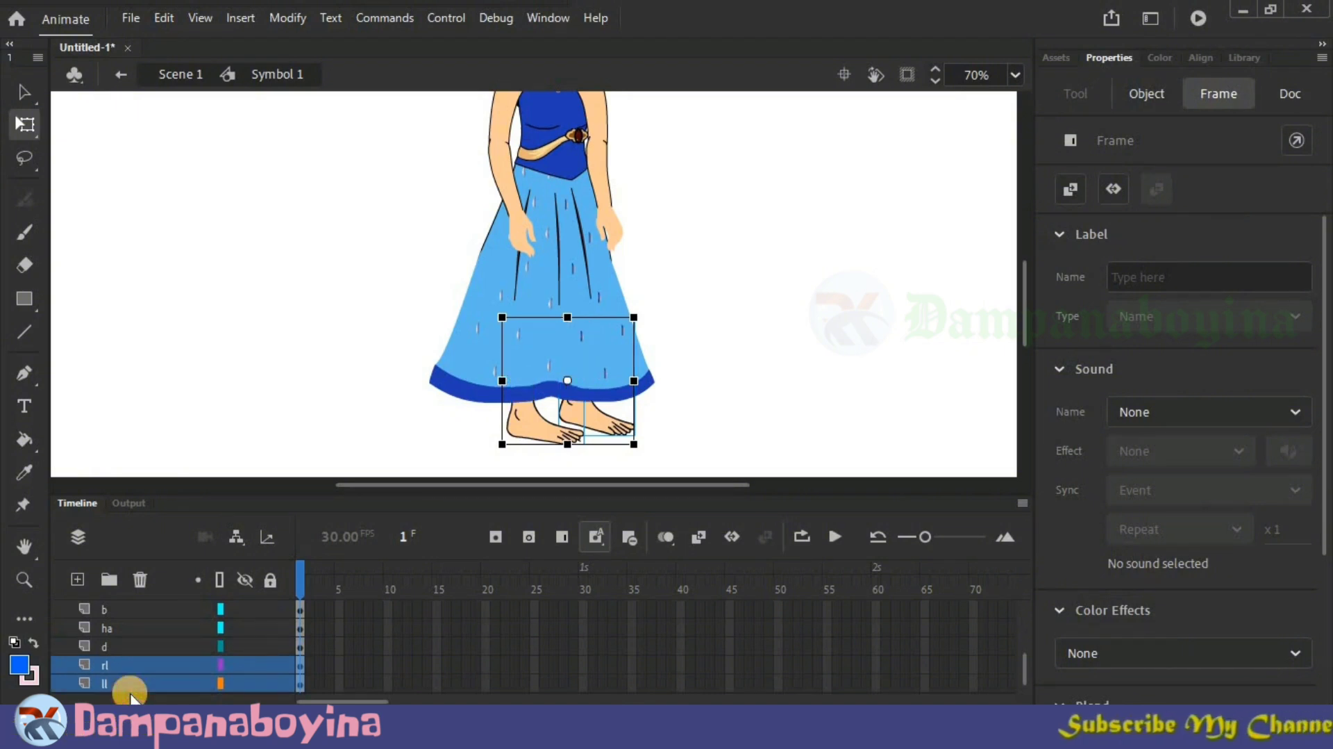
left_click(272, 361)
Step: Move the left arm layers lh2, lh1 and lh together beneath layer ll, and layer ha to the very bottom of the stack
scroll(693, 357, "up", 3)
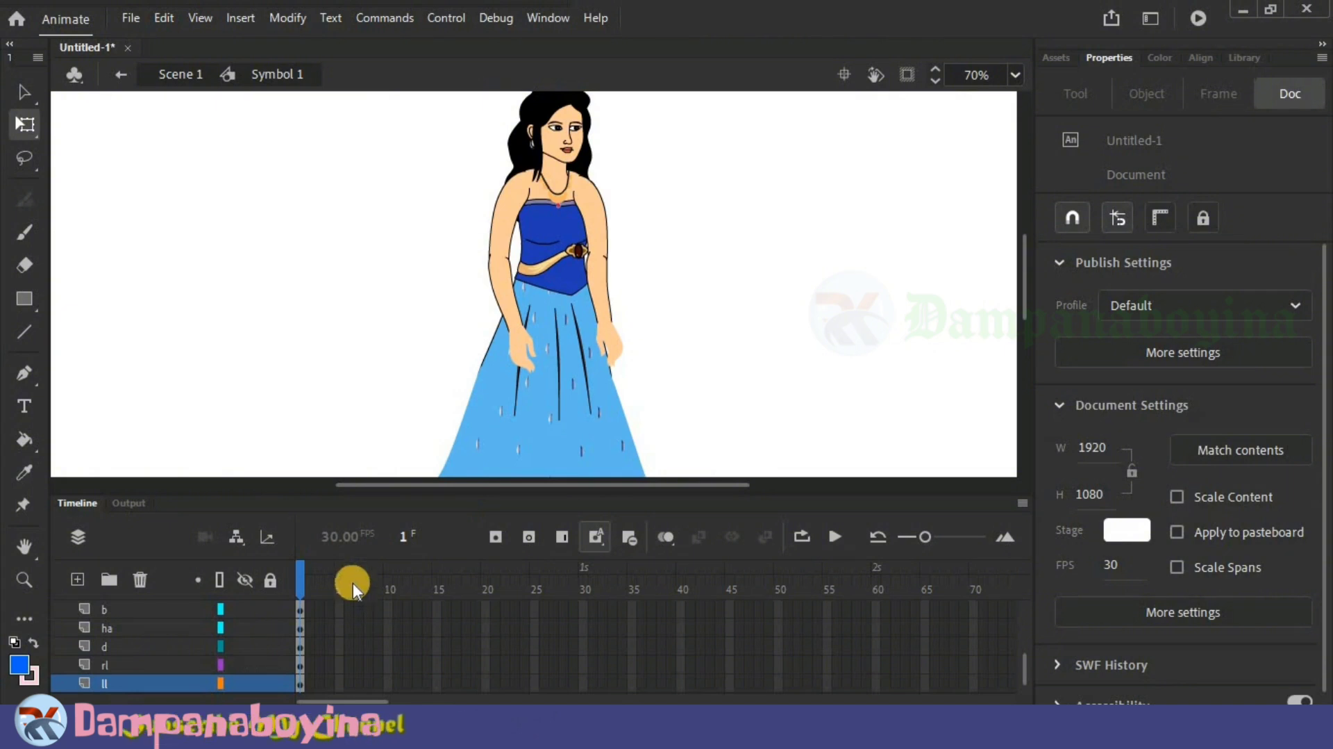
scroll(127, 631, "up", 2)
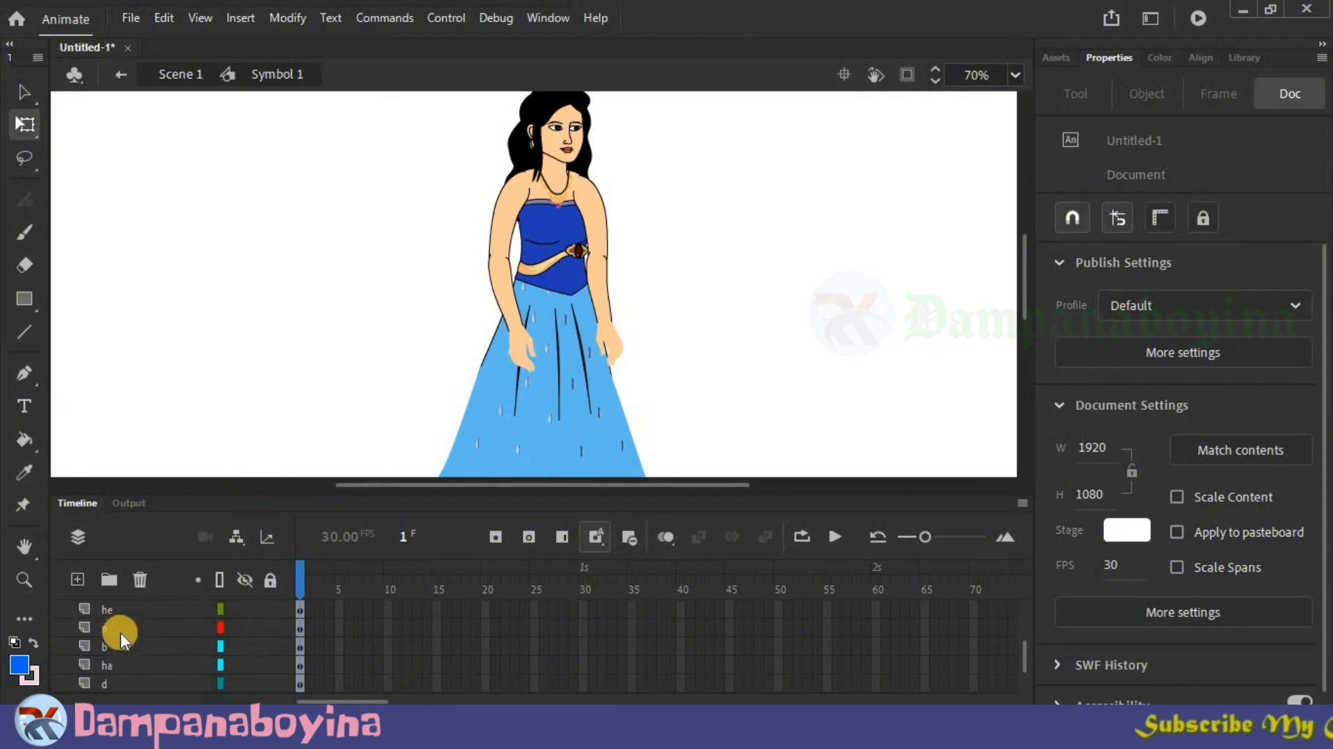
scroll(109, 656, "up", 3)
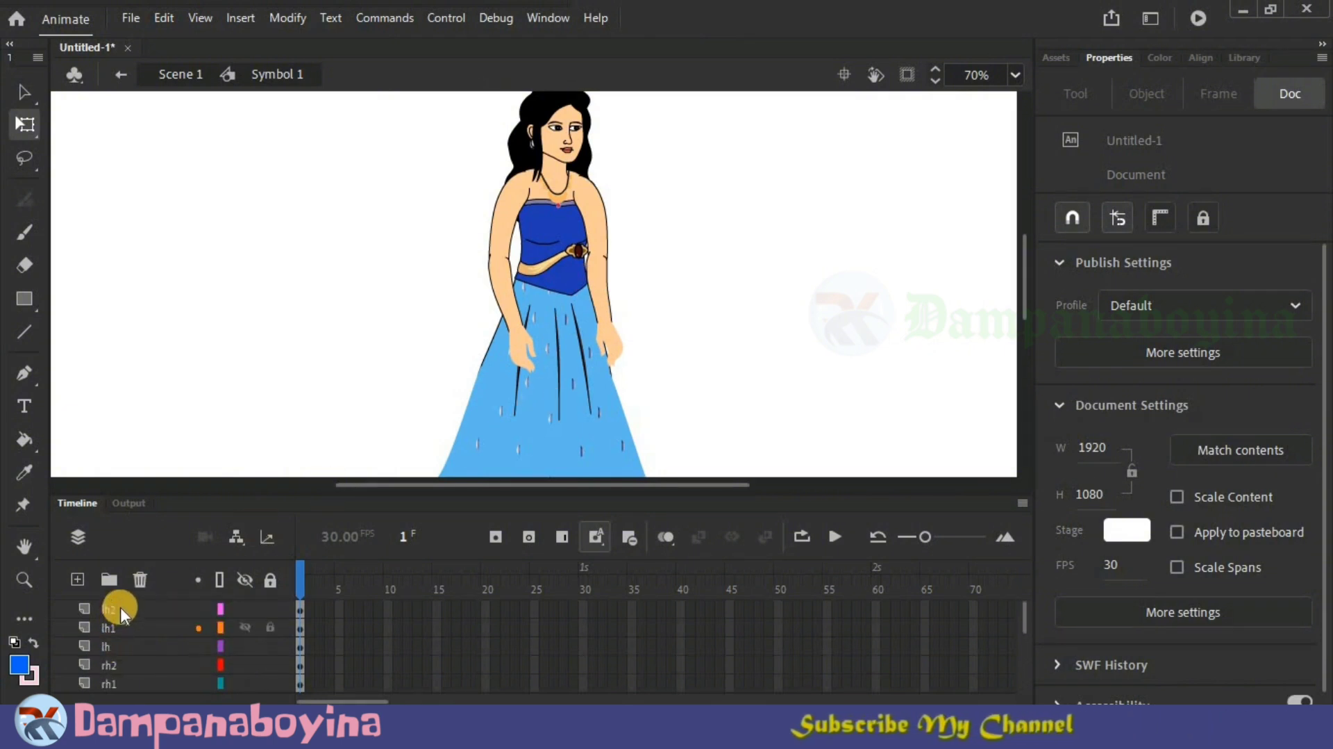
left_click(132, 601)
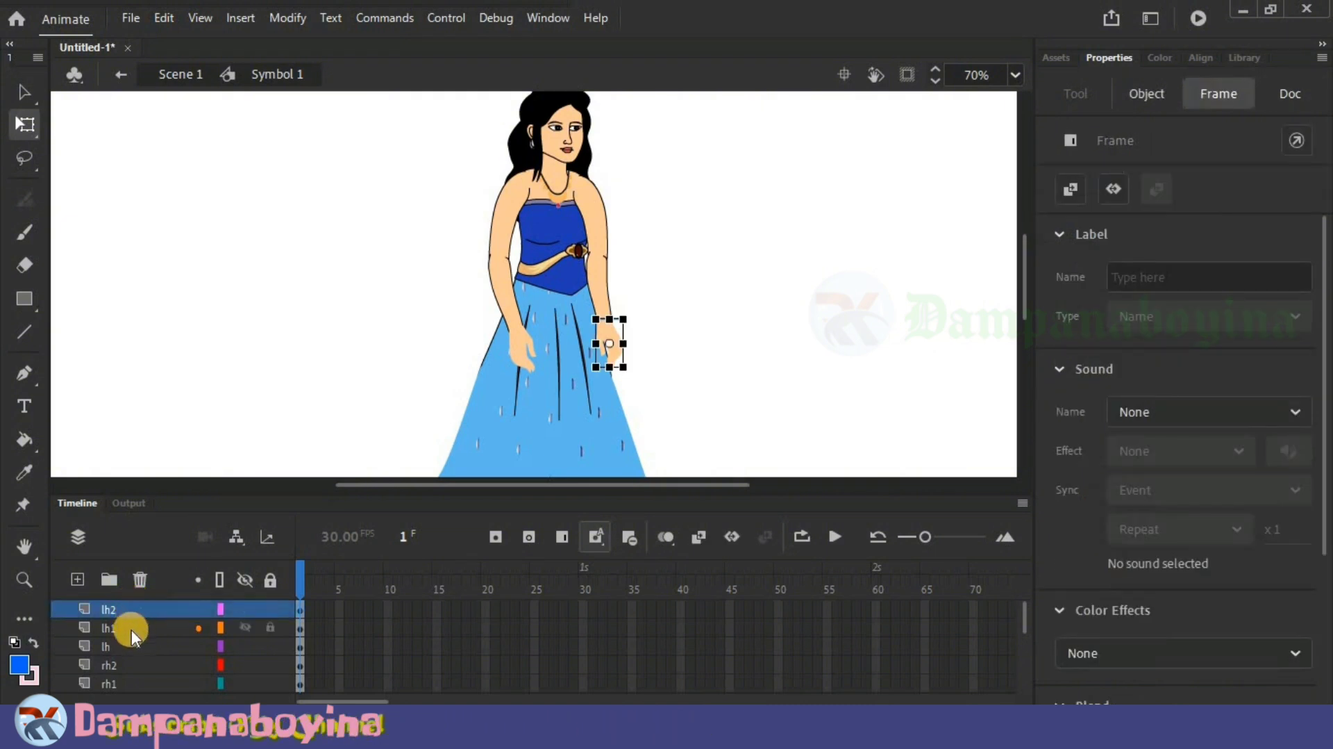
left_click(131, 629, "shift")
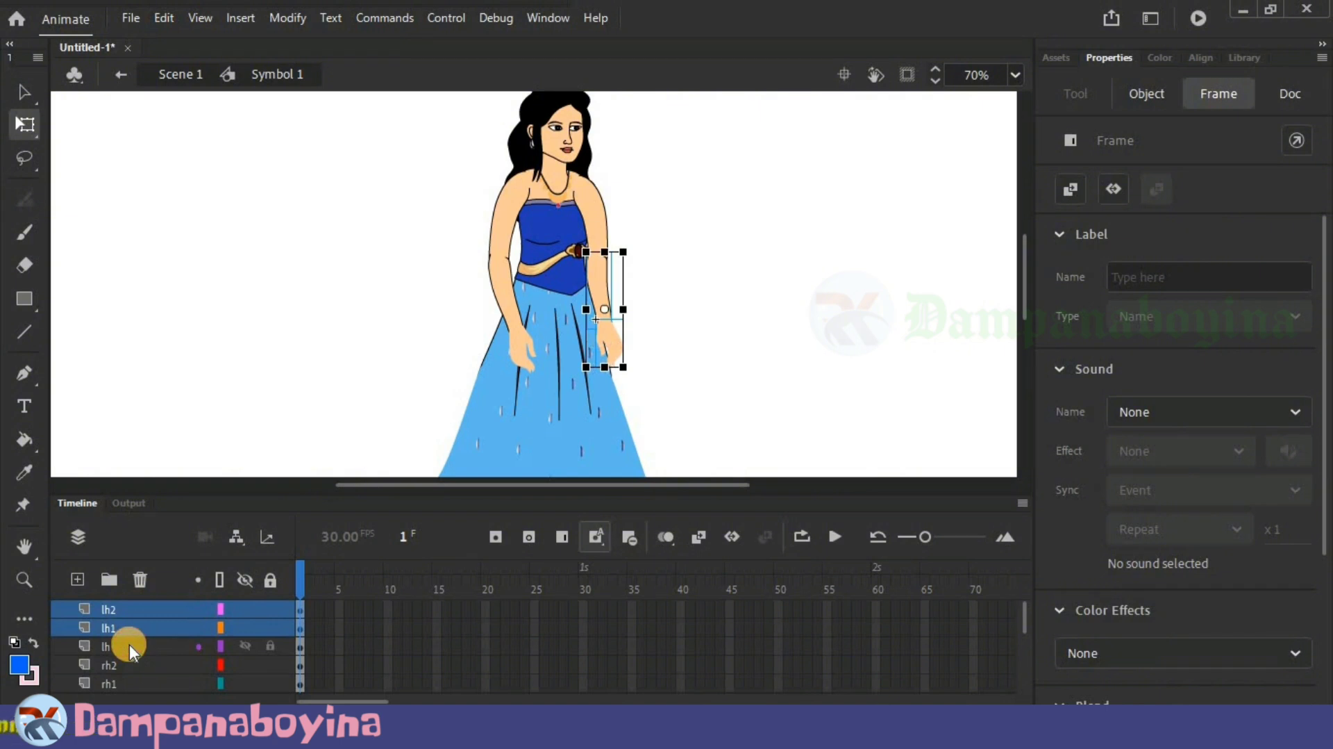
left_click(129, 644, "shift")
left_click_drag(130, 636, 131, 694)
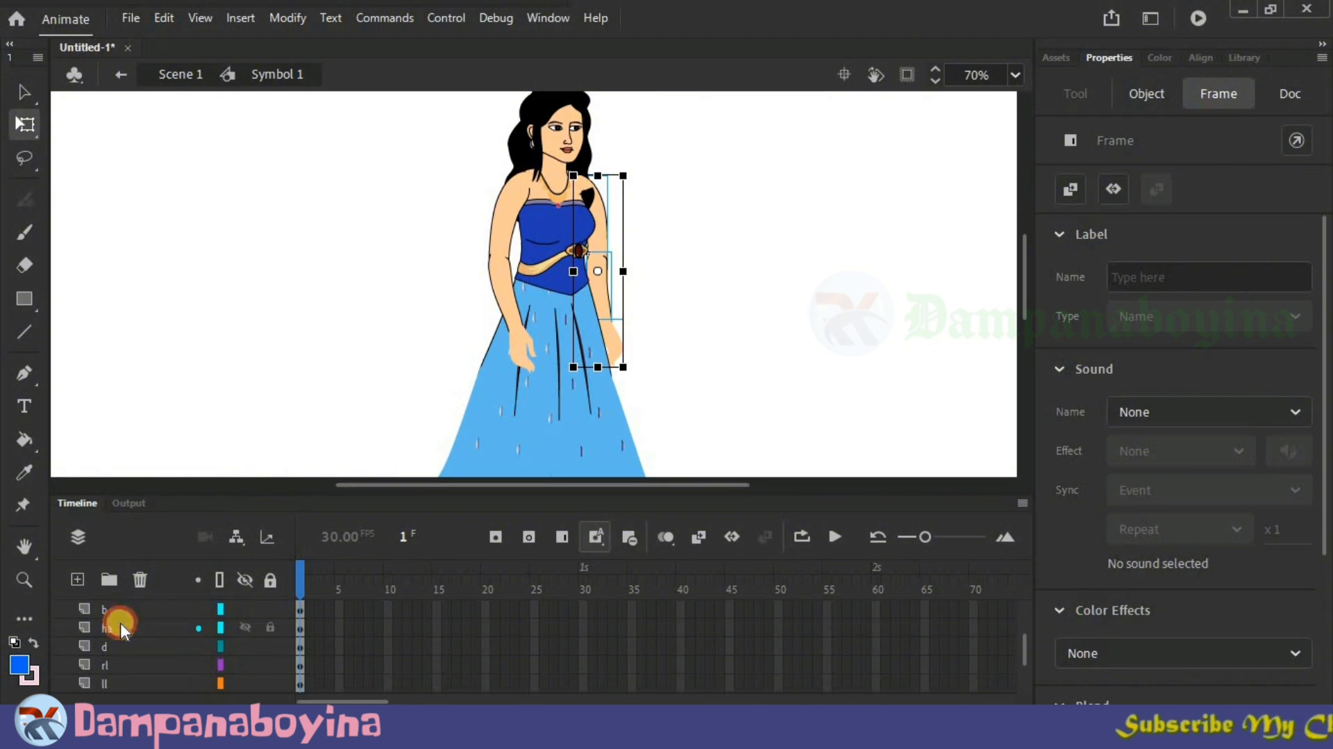
left_click_drag(120, 623, 125, 696)
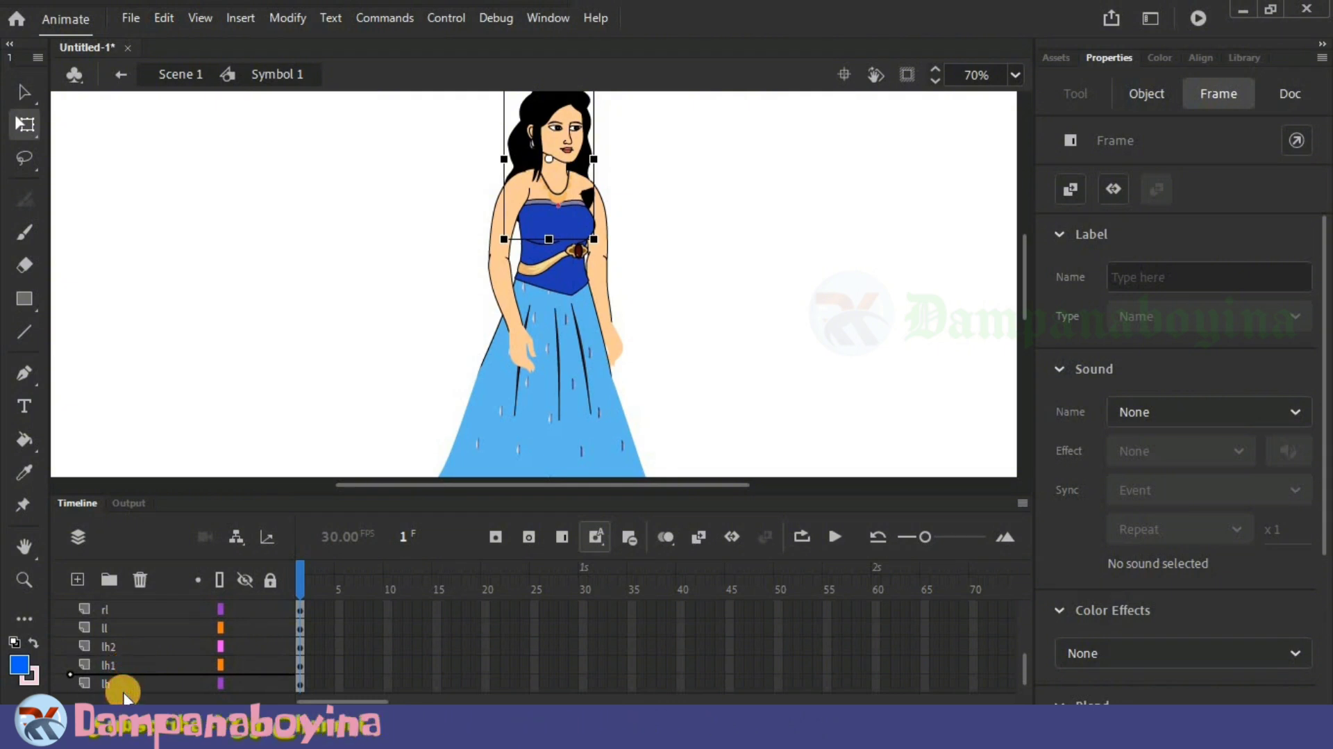
left_click(681, 393)
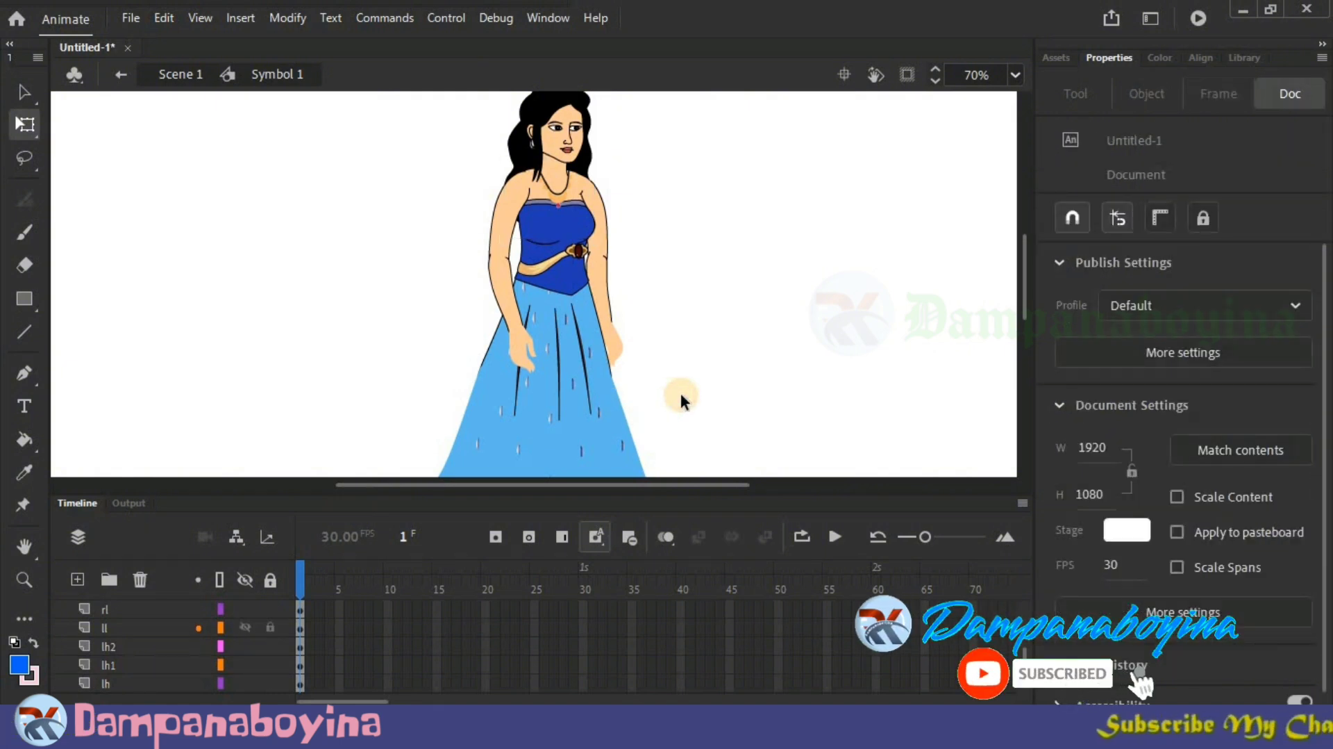
Step: Select the whole character and scale it up proportionally from its center to about 467 by 998 px
key("ctrl+minus")
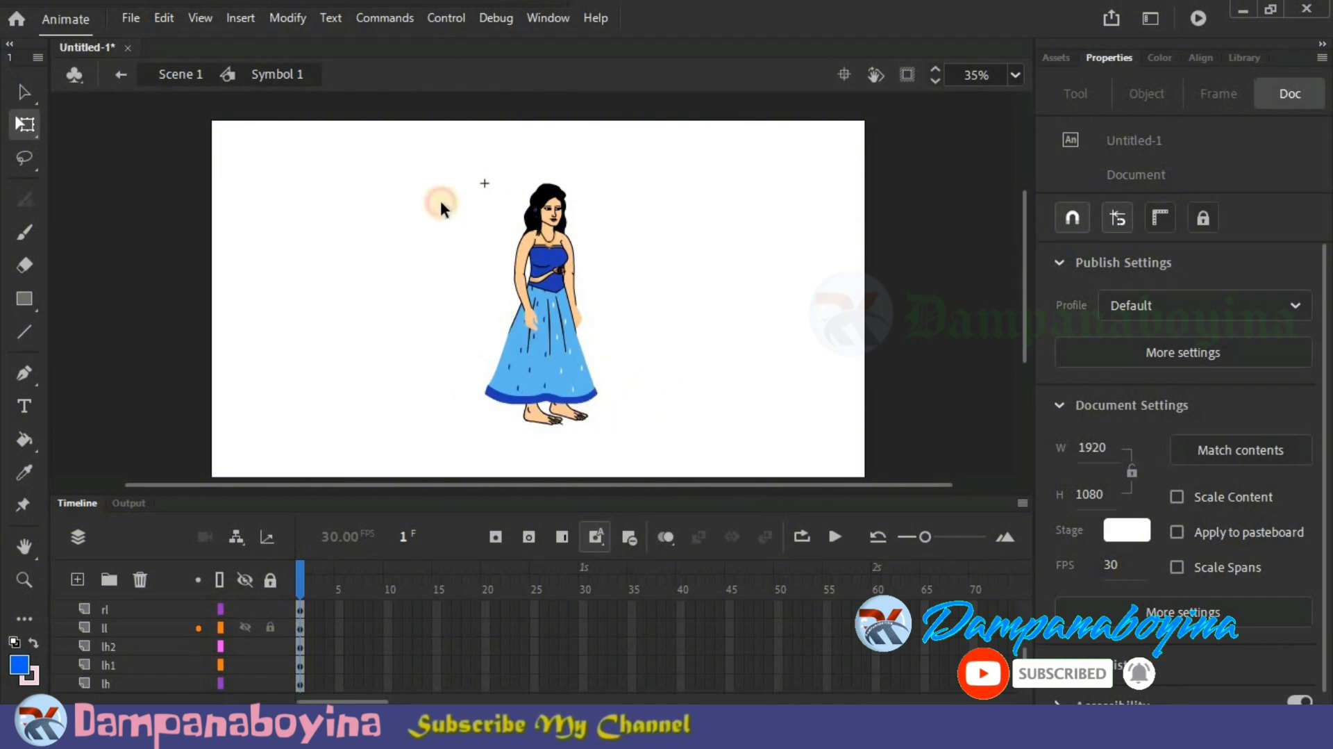
left_click_drag(494, 220, 602, 412)
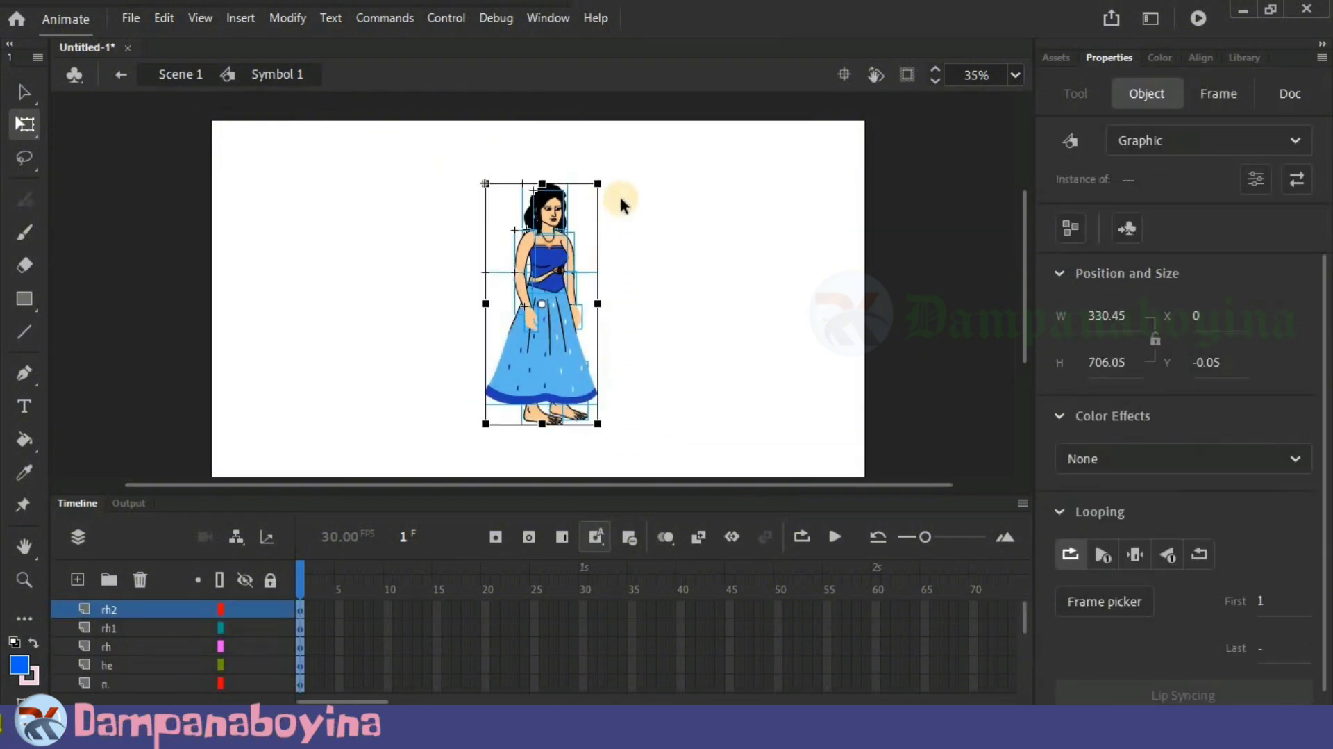
scroll(1024, 271, "down", 2)
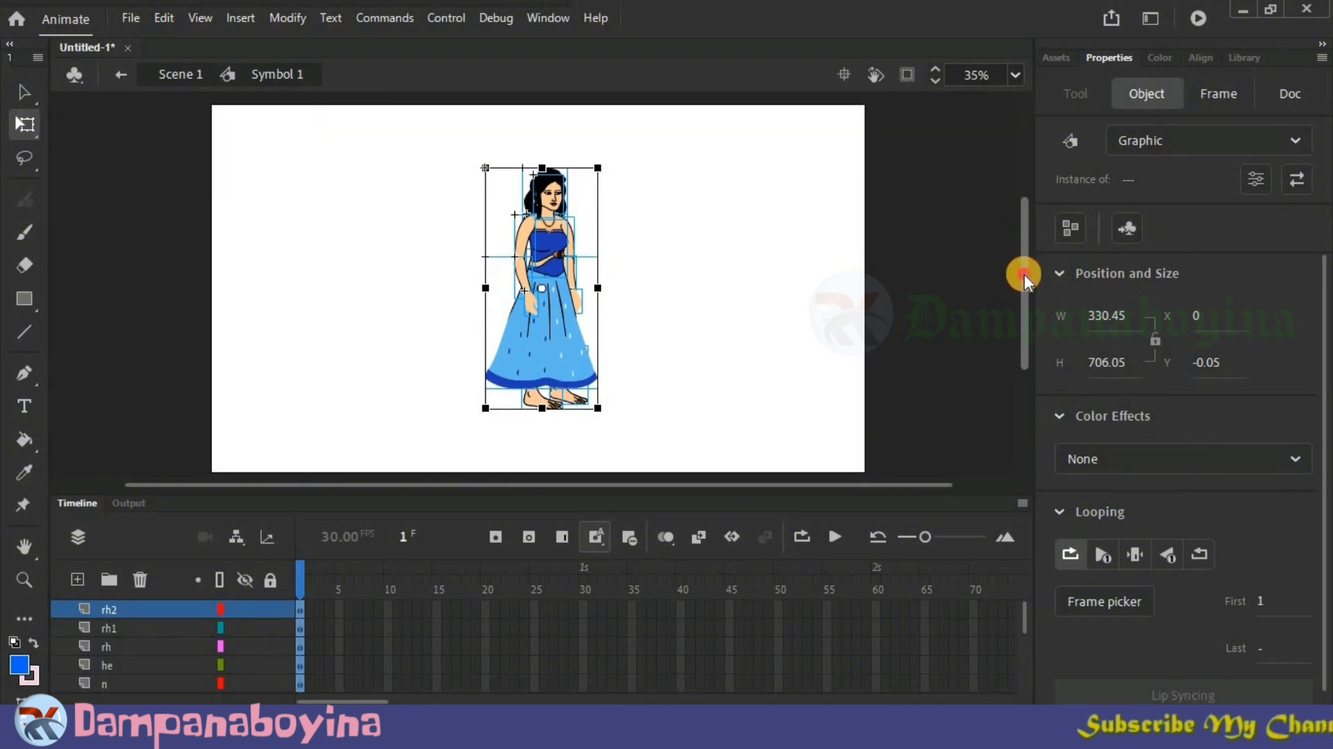
left_click_drag(598, 154, 702, 103)
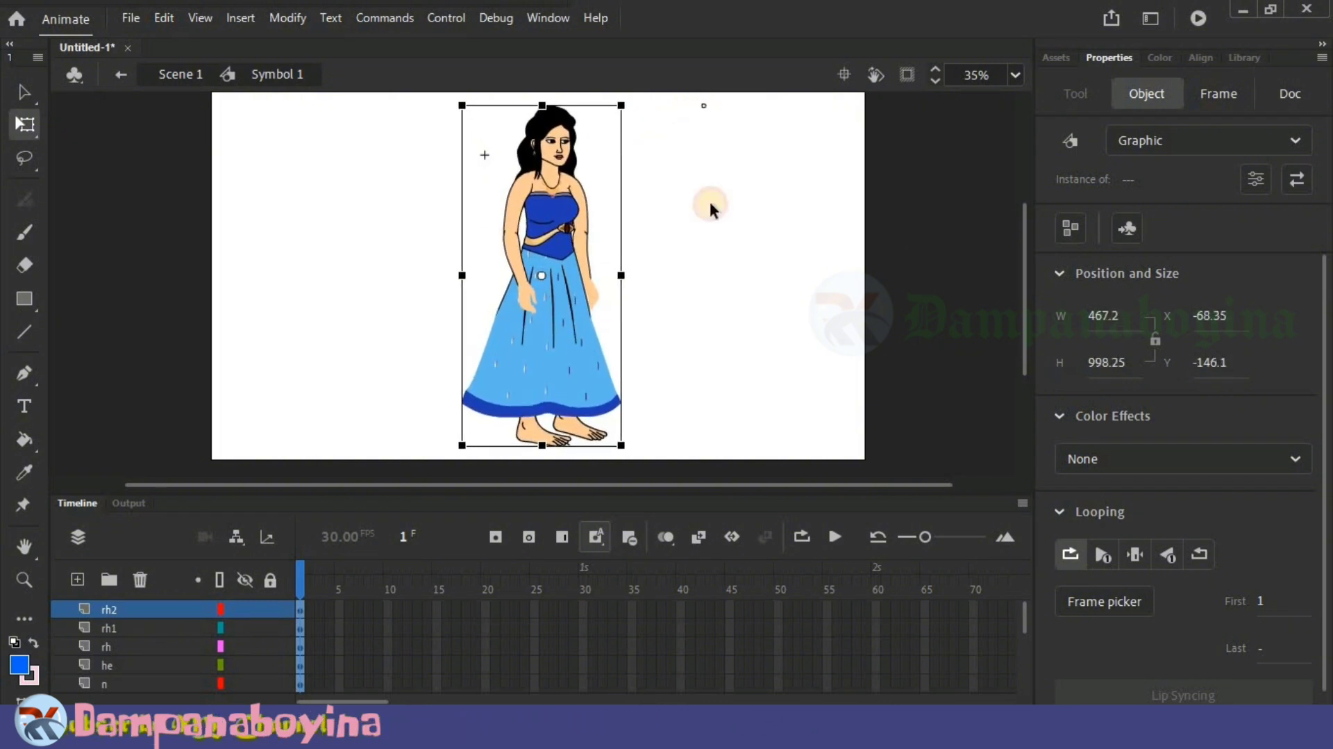
left_click(707, 352)
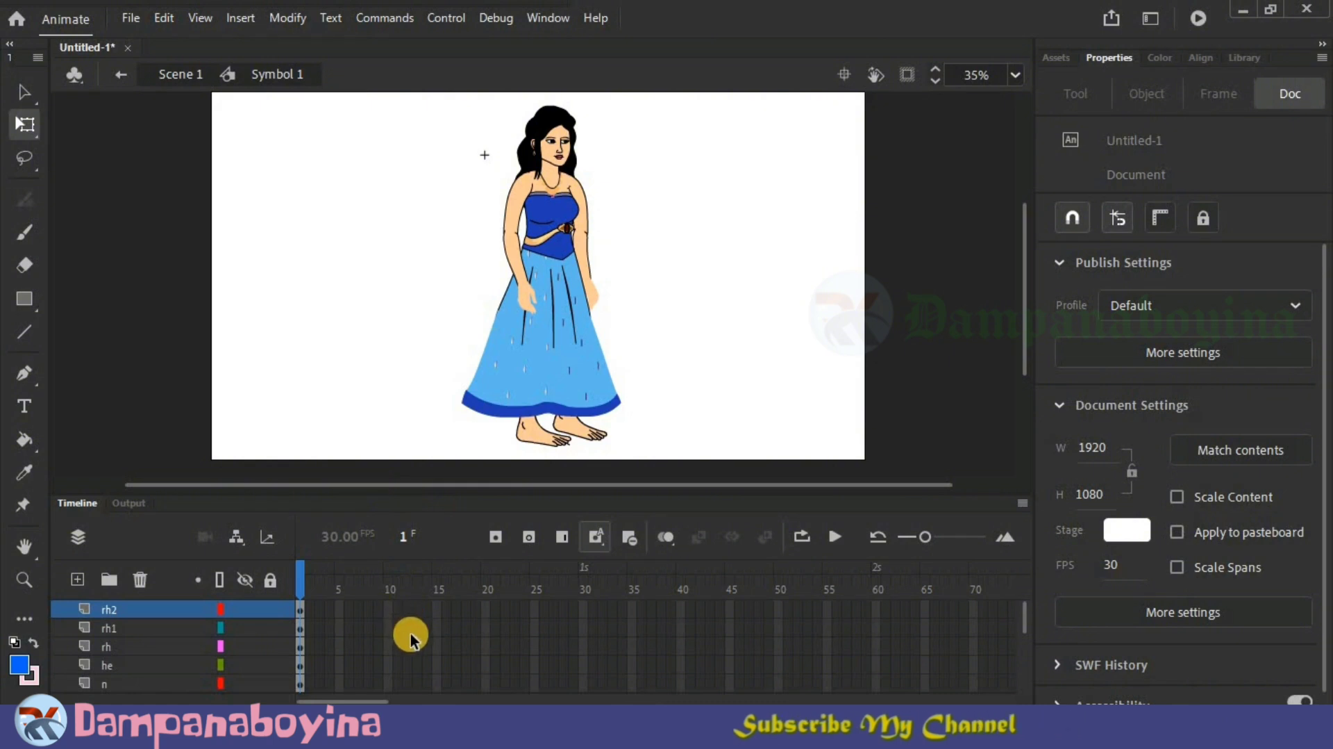
Step: Insert keyframes at frame 20 on all layers from rh2 down to ha and return the playhead to frame 1
left_click(487, 614)
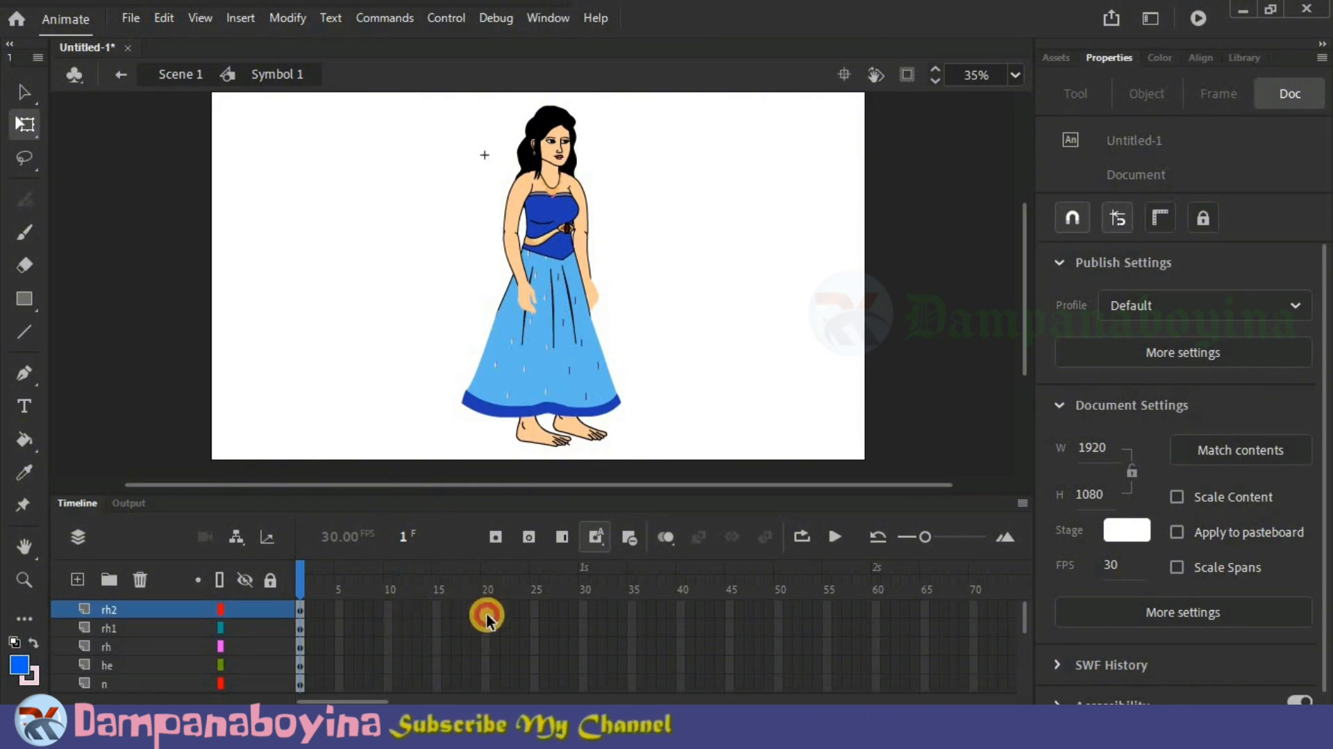
left_click_drag(488, 616, 487, 697)
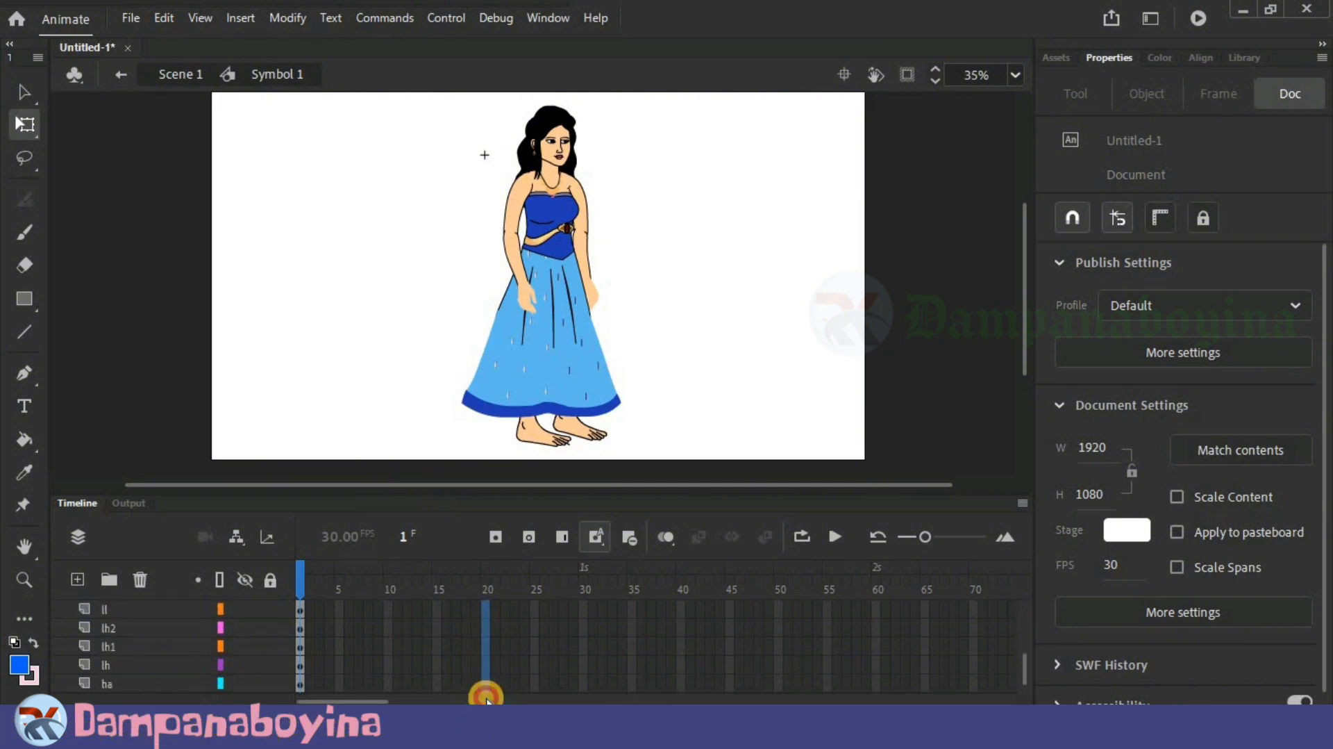
left_click_drag(486, 697, 487, 696)
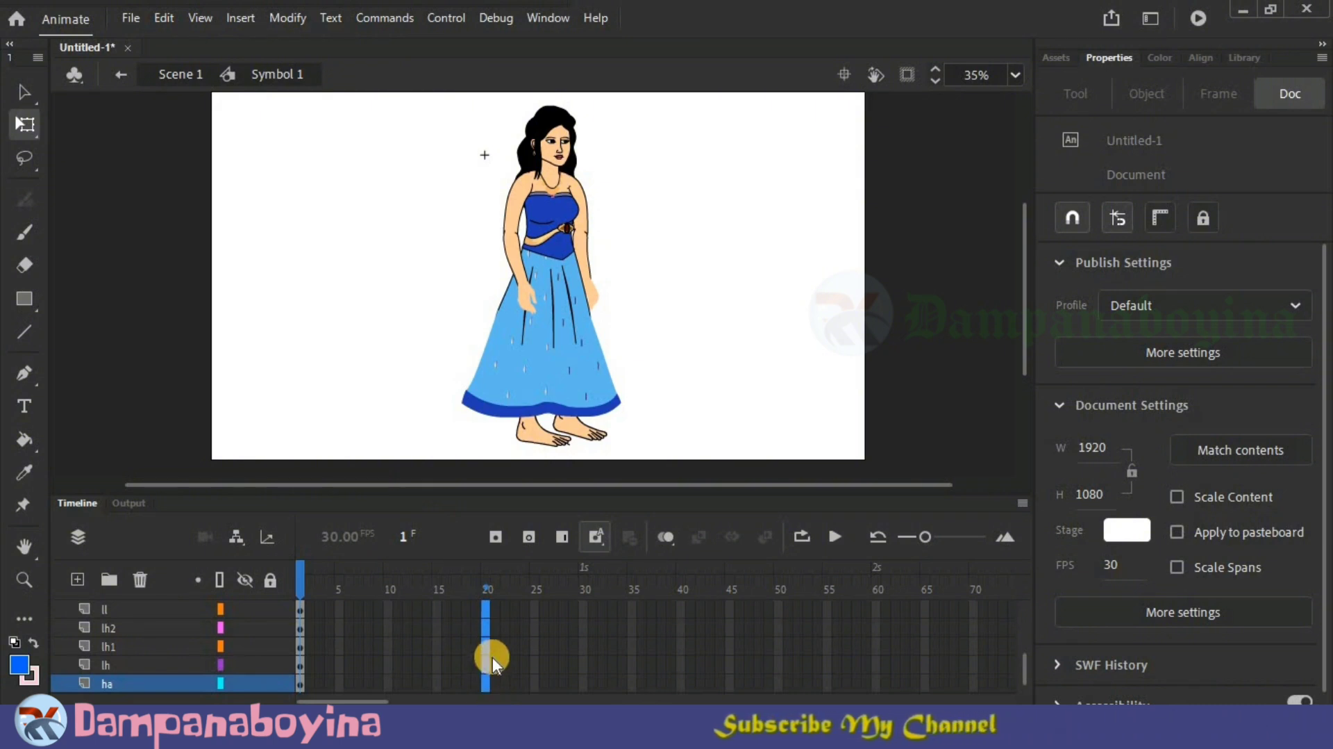
key("F6")
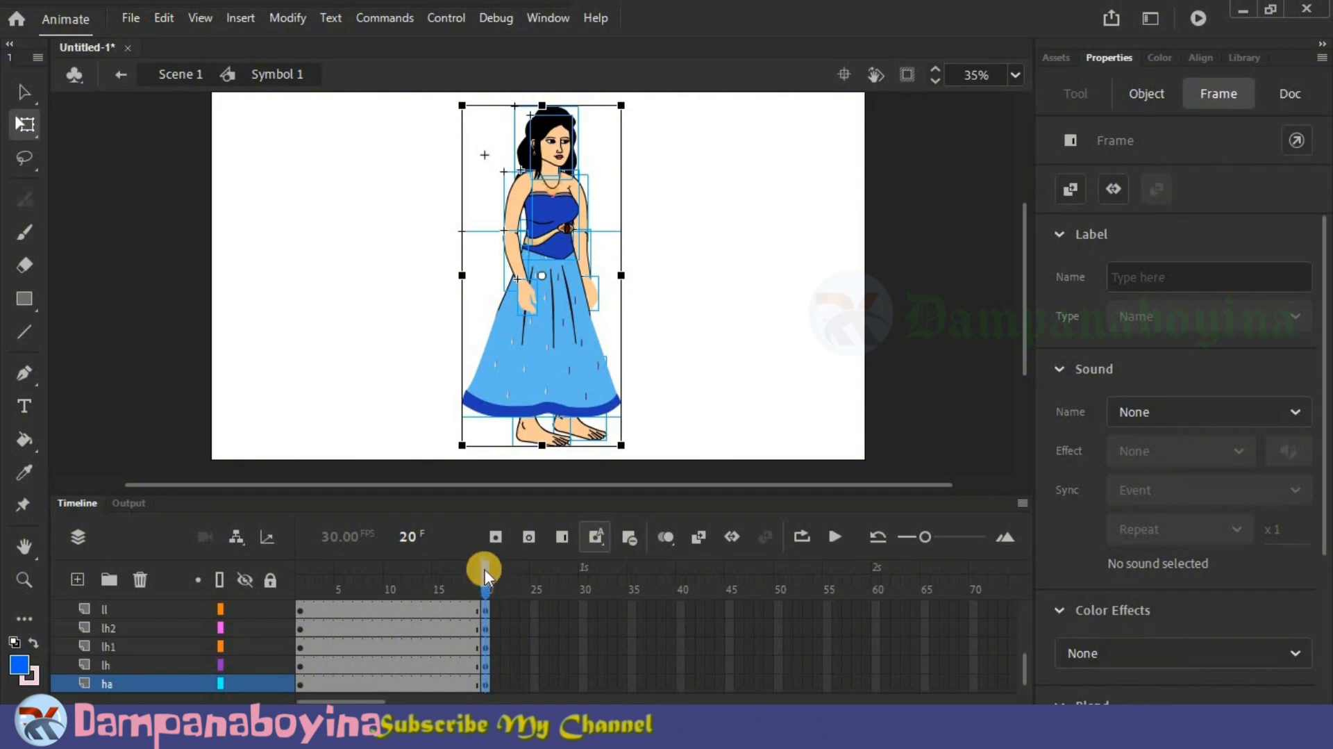
left_click(487, 587)
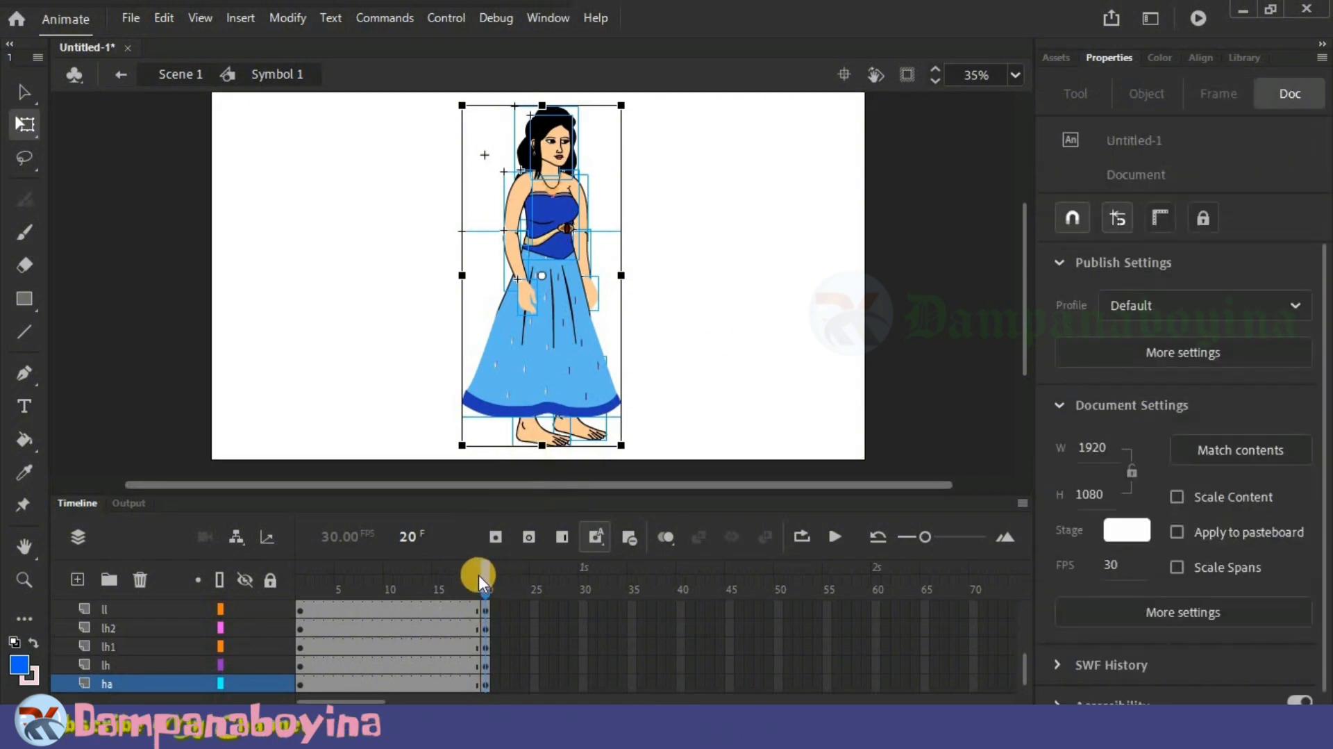
left_click(480, 575)
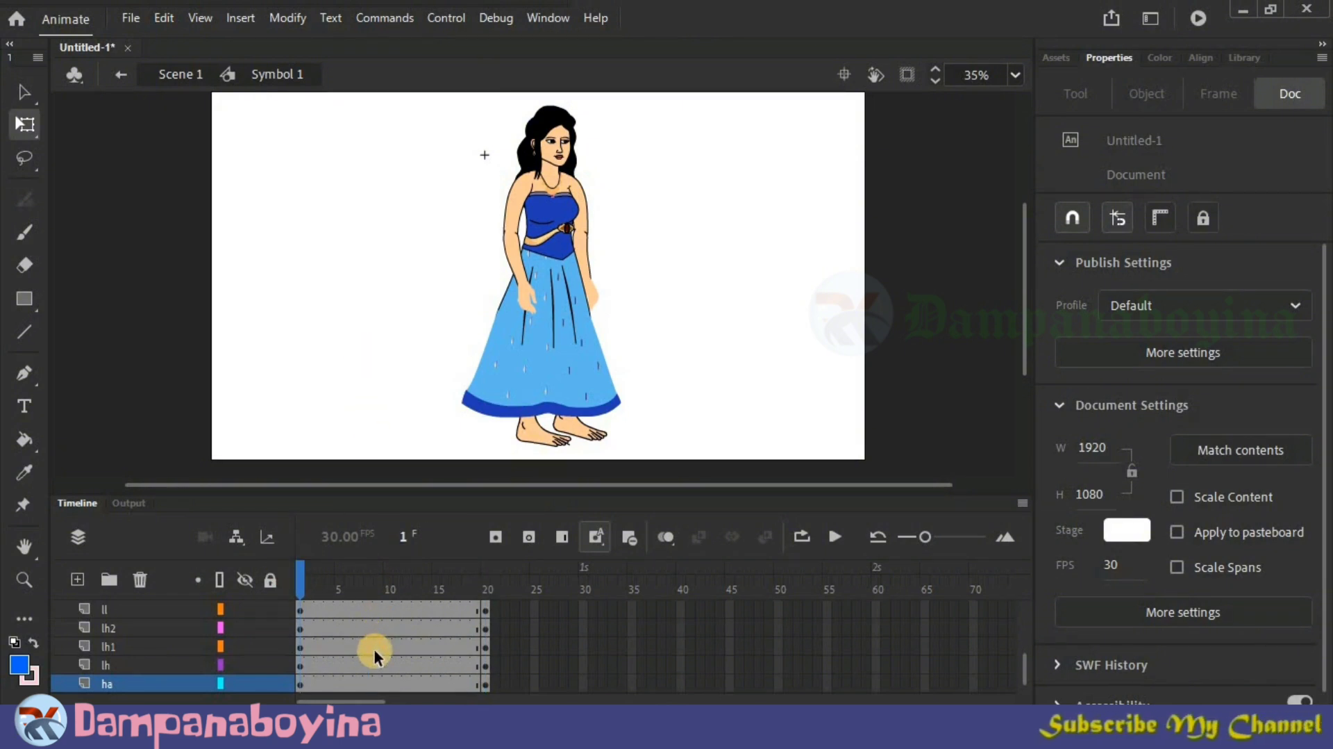
scroll(373, 648, "down", 3)
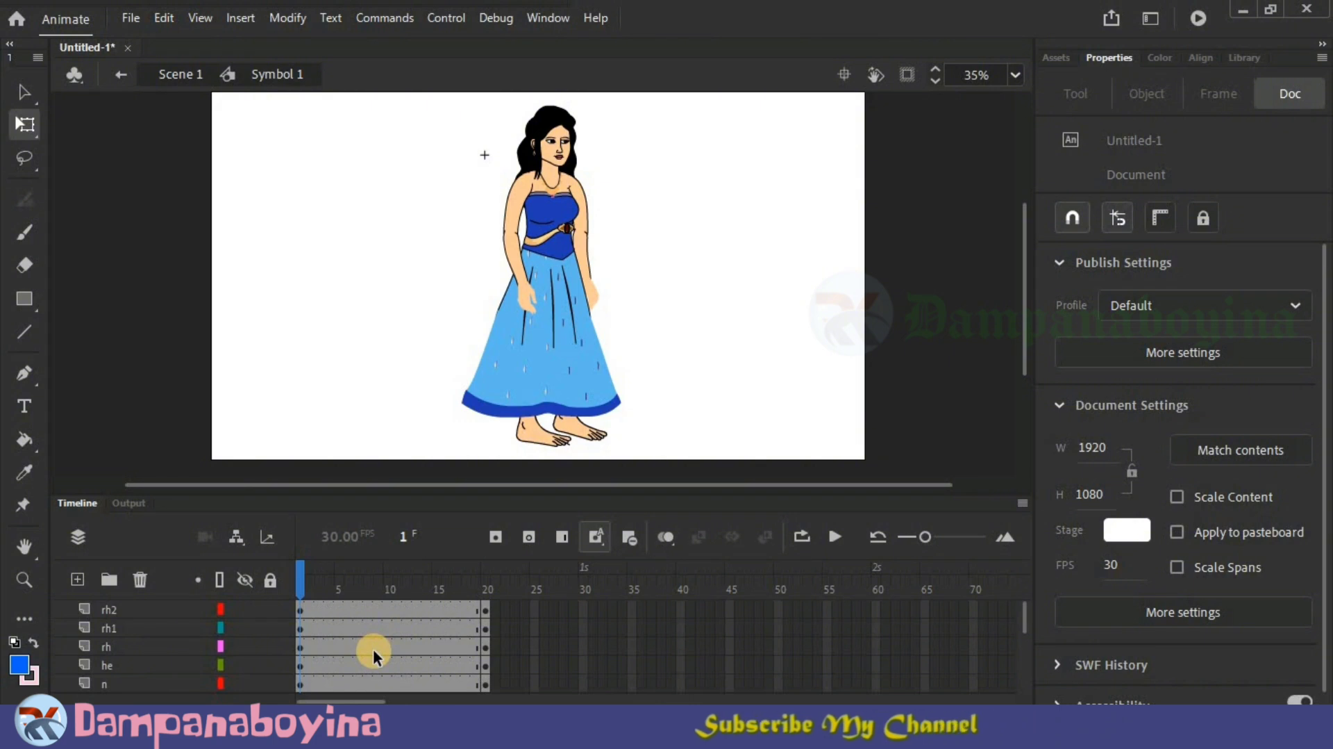
Step: Select the left hand, forearm and upper arm together, set their pivot at the shoulder and rotate the arm outward from the body
left_click(594, 299)
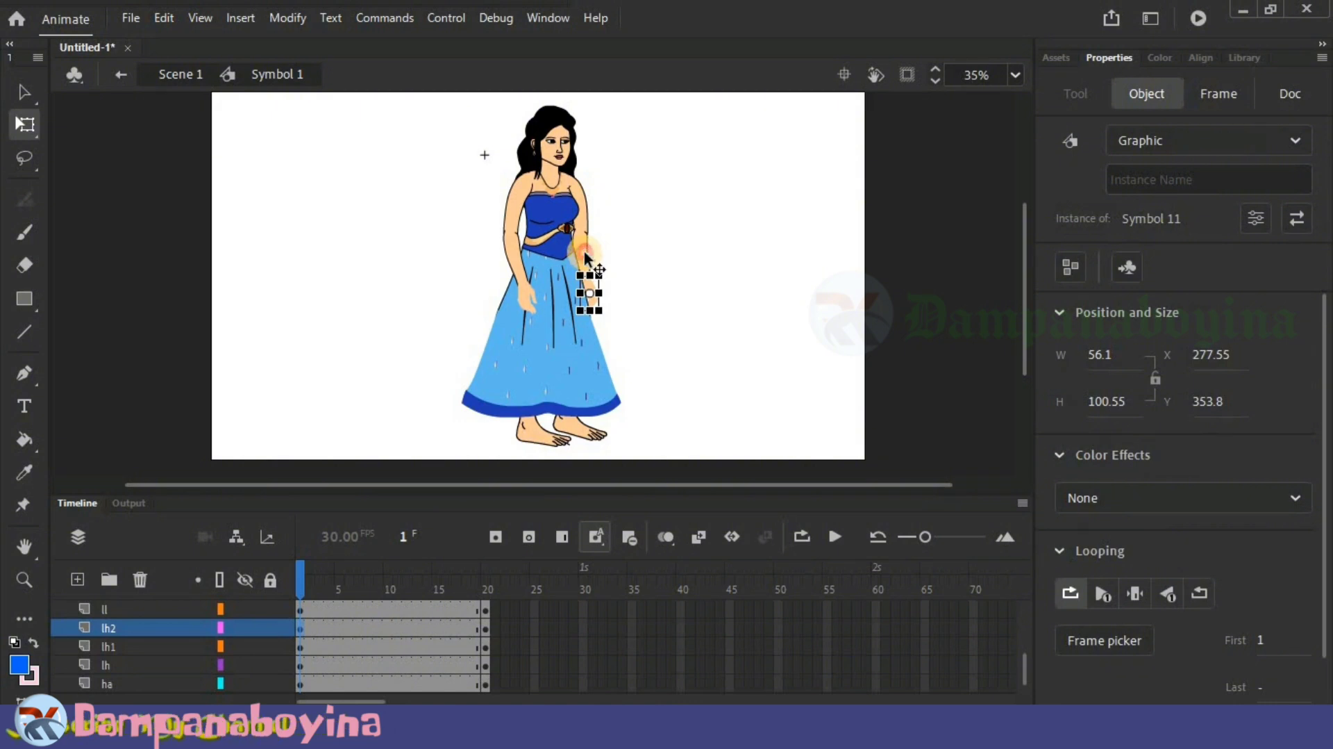
left_click(587, 210, "shift")
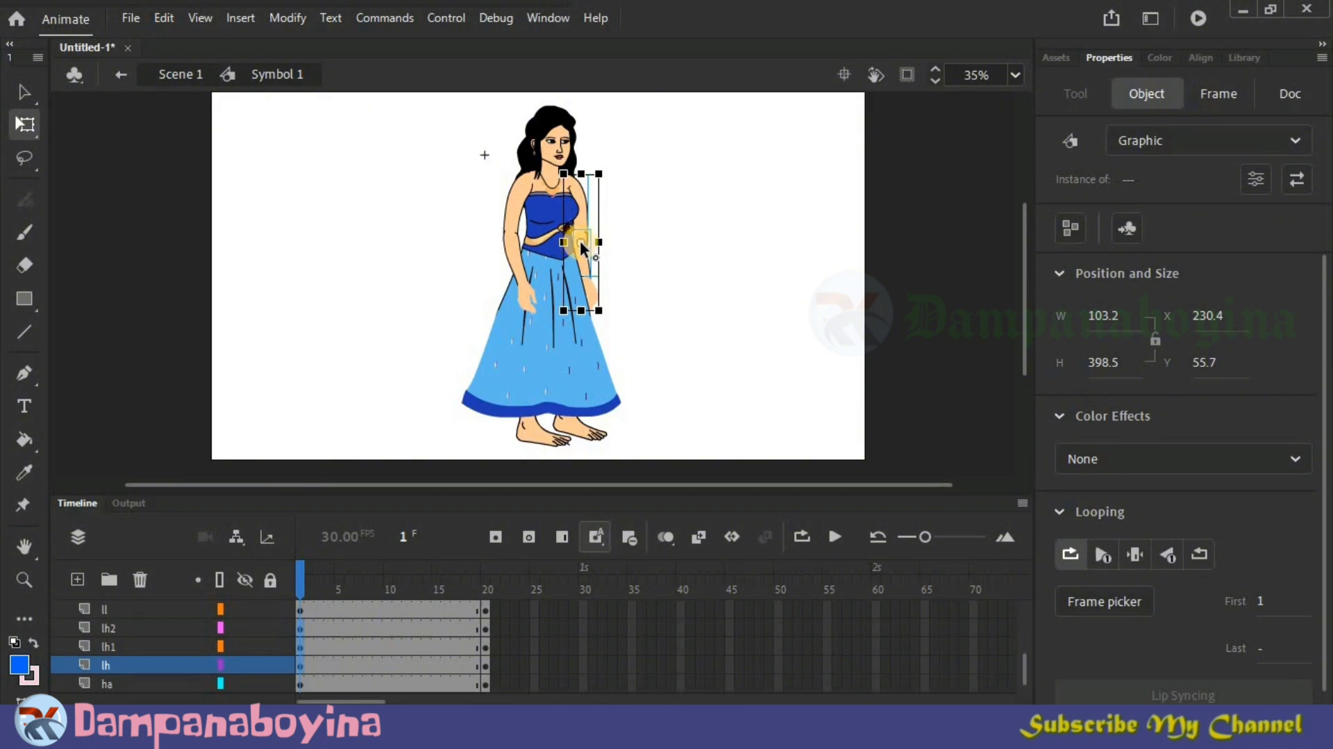
left_click_drag(581, 240, 568, 184)
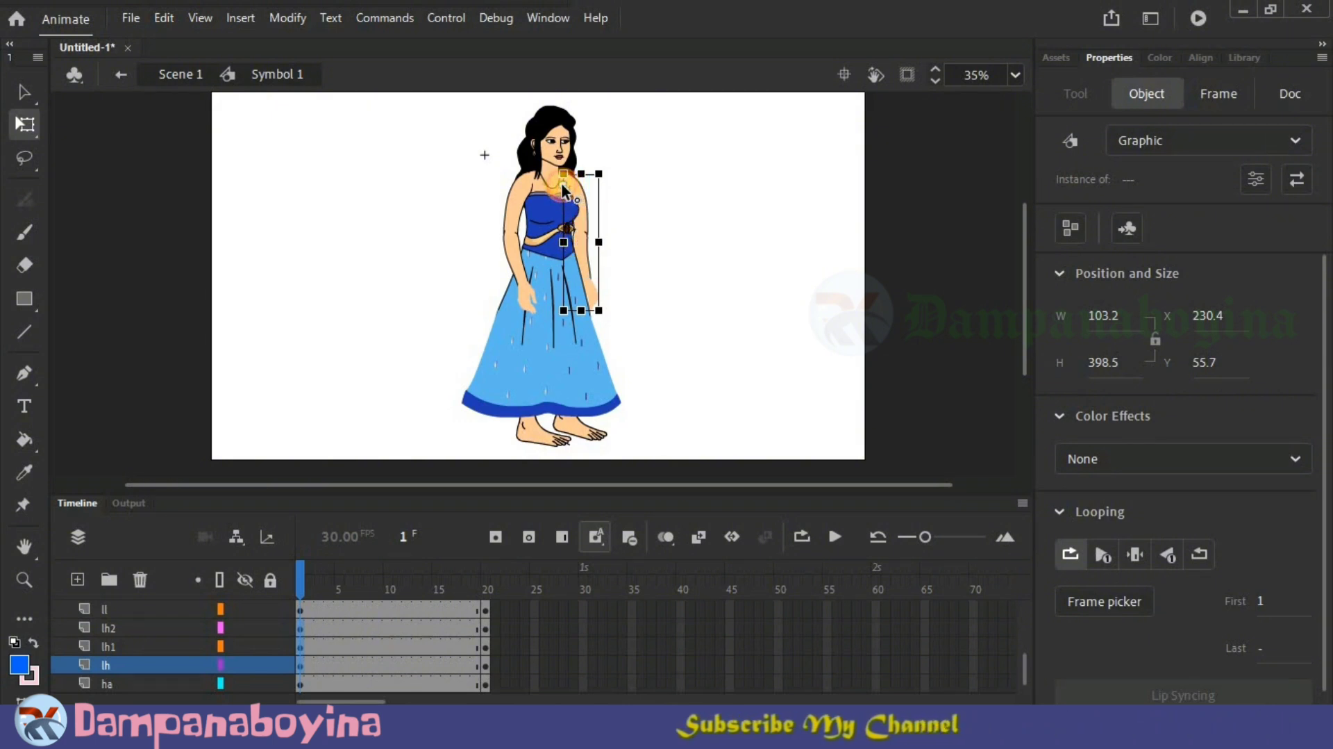
left_click_drag(618, 324, 655, 290)
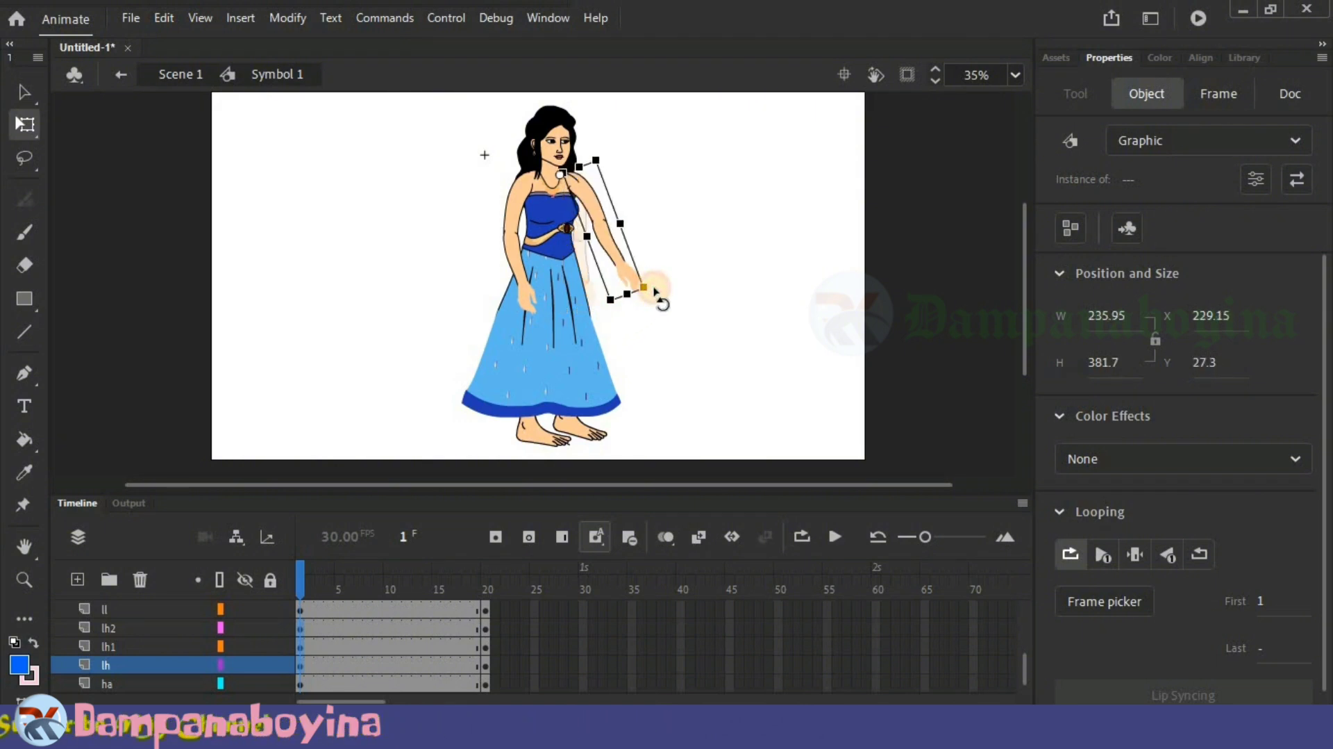
Step: Nudge the rotated left arm down and left to X 221.95, Y 38.9 so it joins the shoulder
key("ctrl+=")
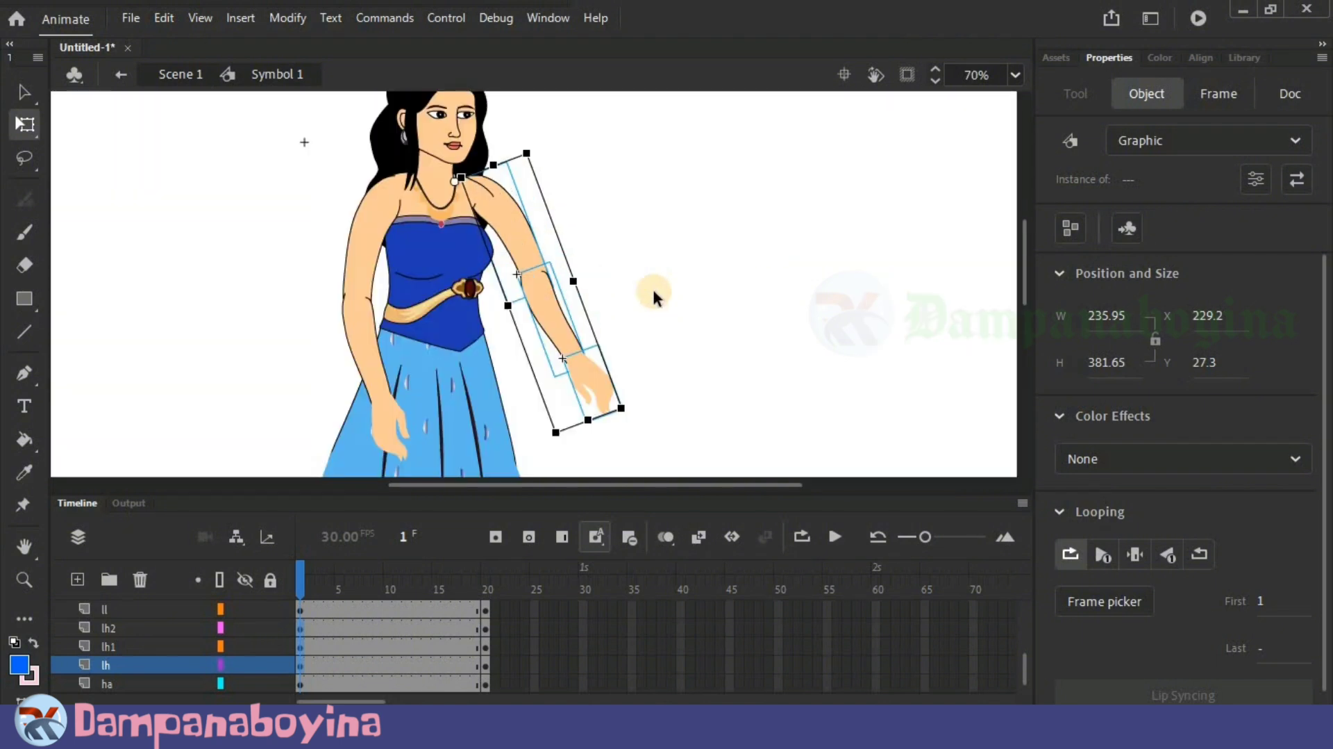
key("Down")
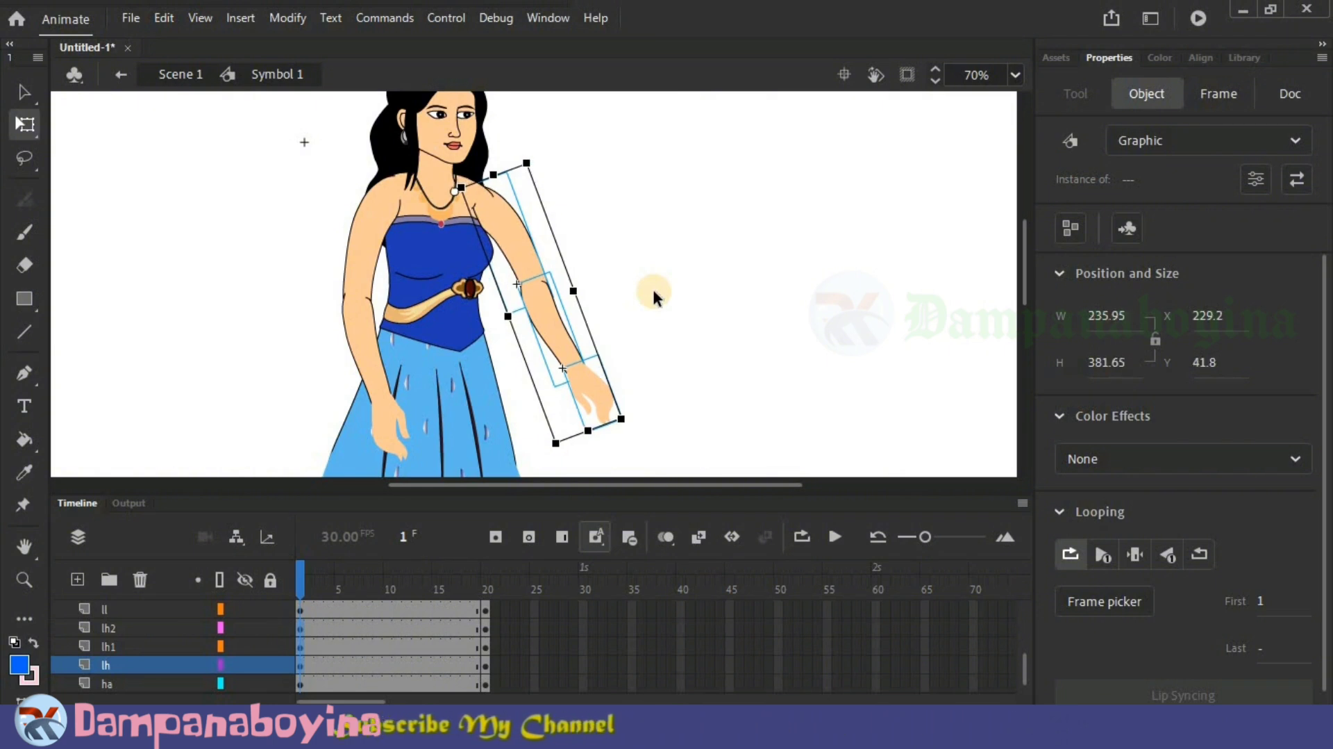
key("Left")
key("Left")
key("Left")
key("Left")
key("Left")
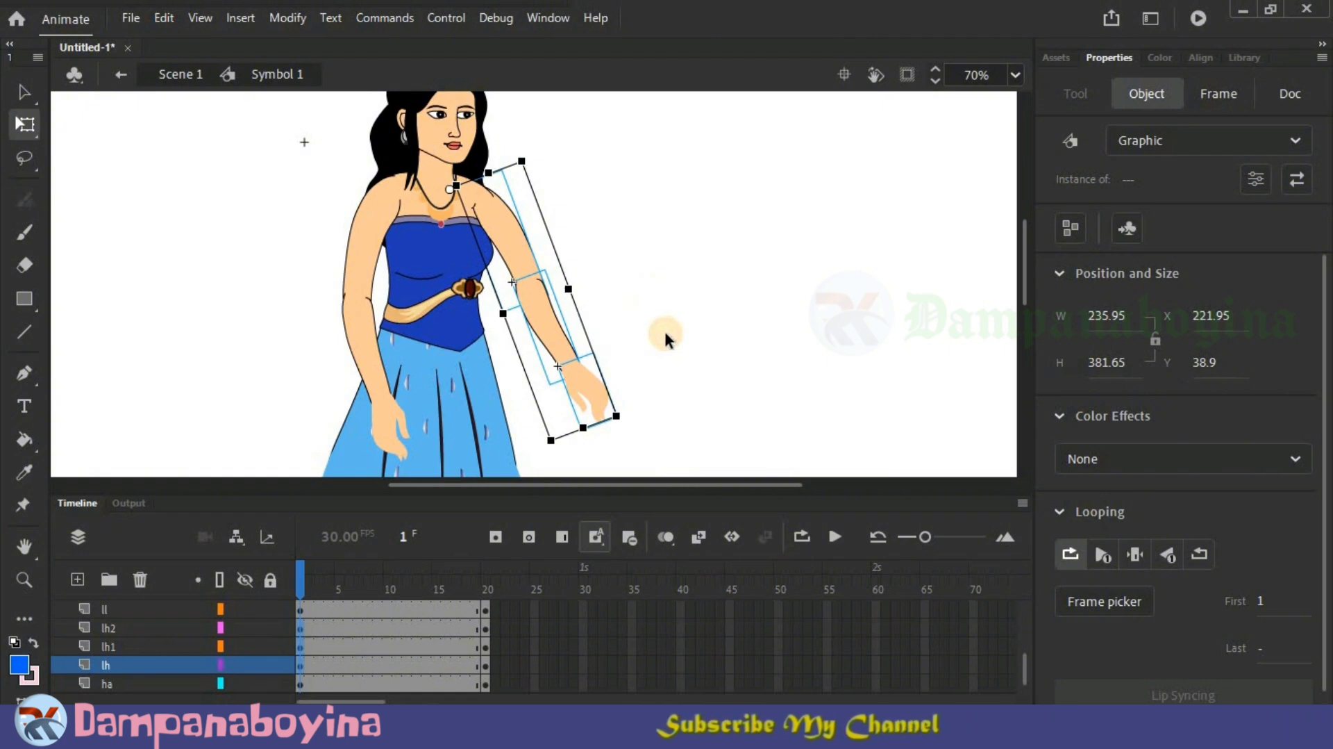
left_click(684, 363)
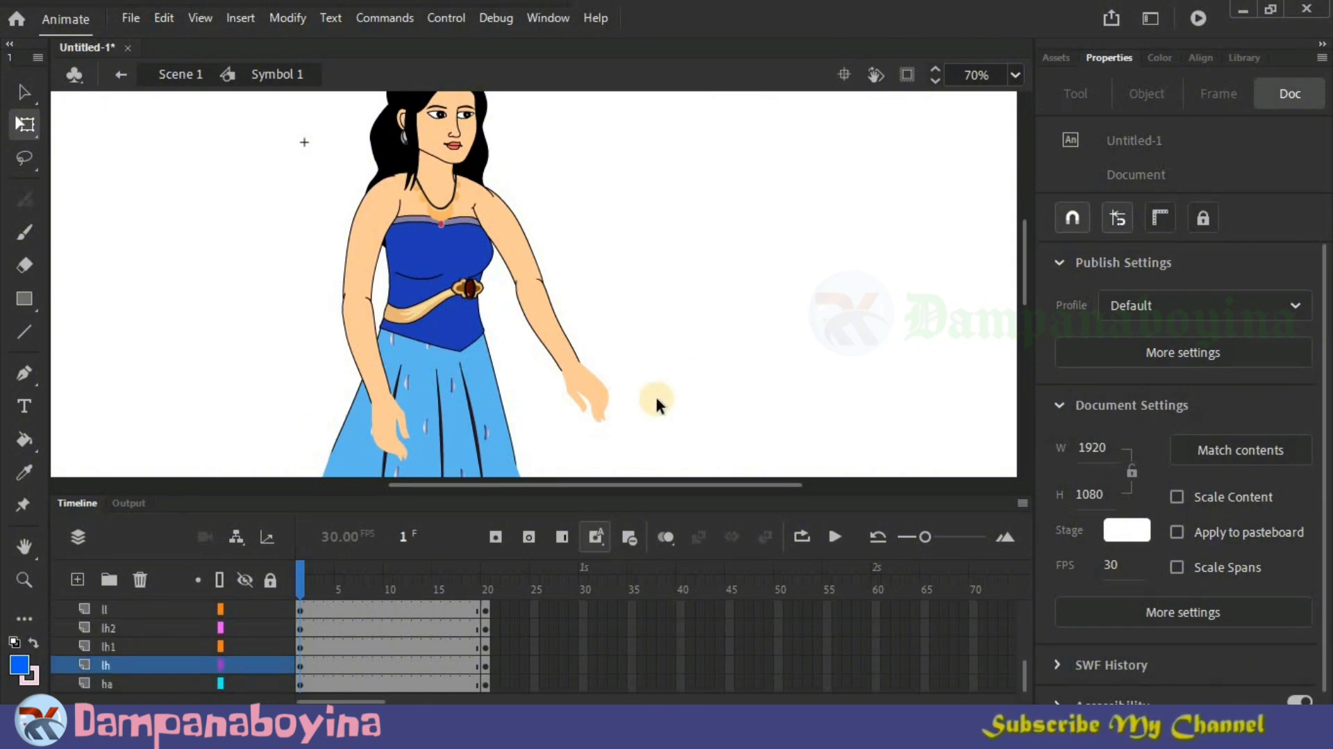
Step: Set the right upper arm's pivot at the shoulder and rotate the upper arm slightly inward toward the torso
left_click(361, 243)
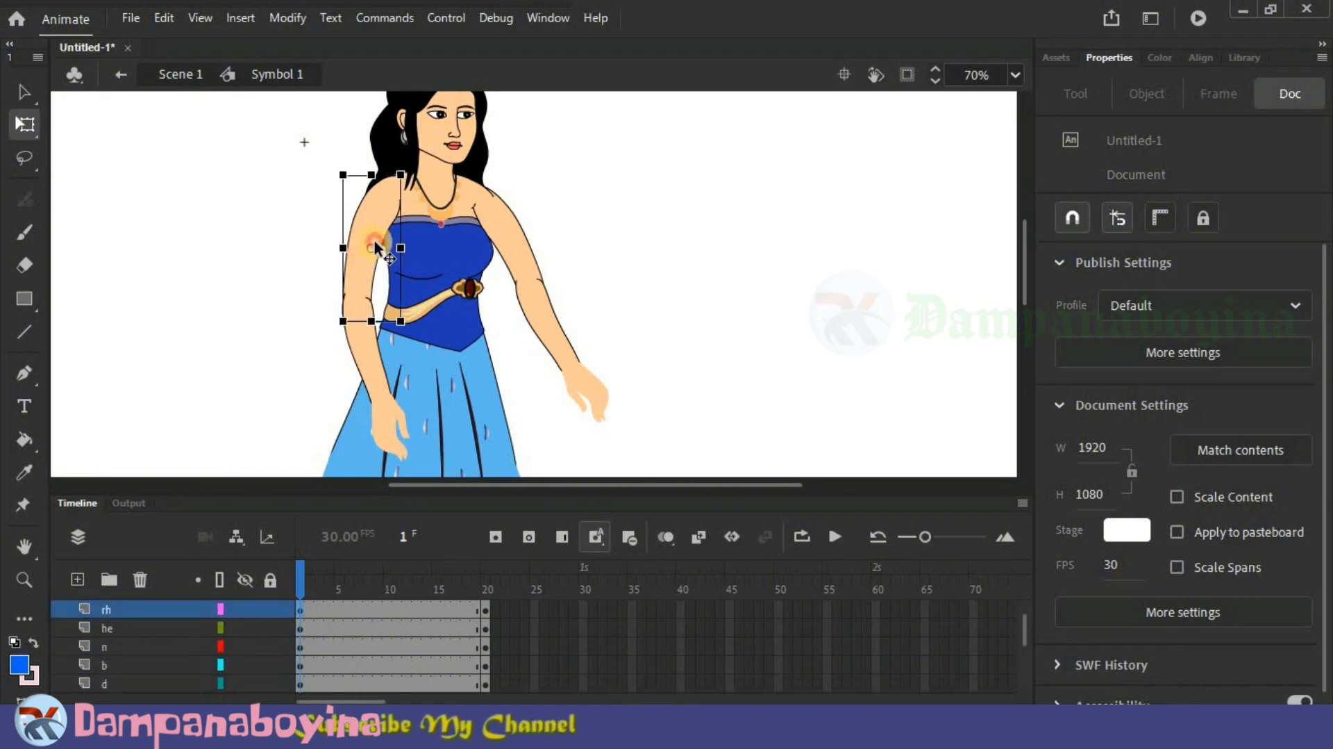
left_click_drag(375, 239, 415, 187)
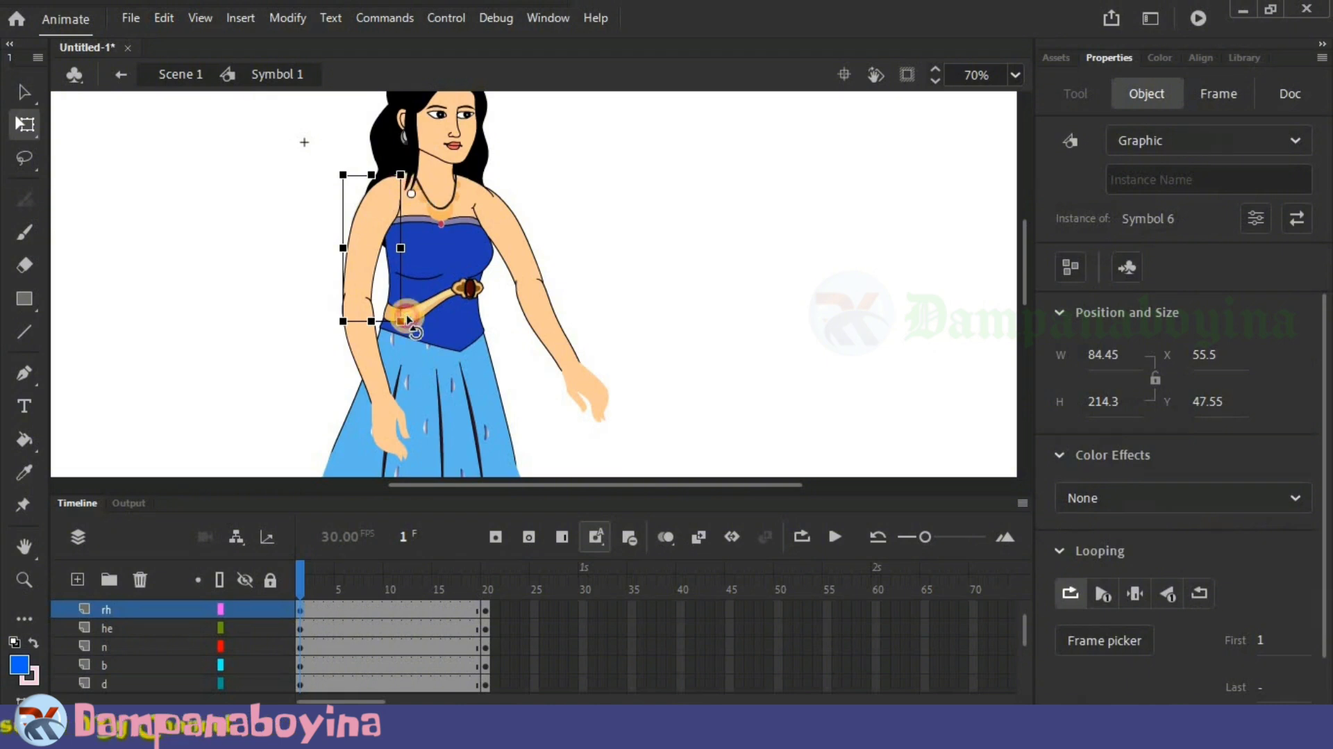
left_click_drag(416, 321, 424, 325)
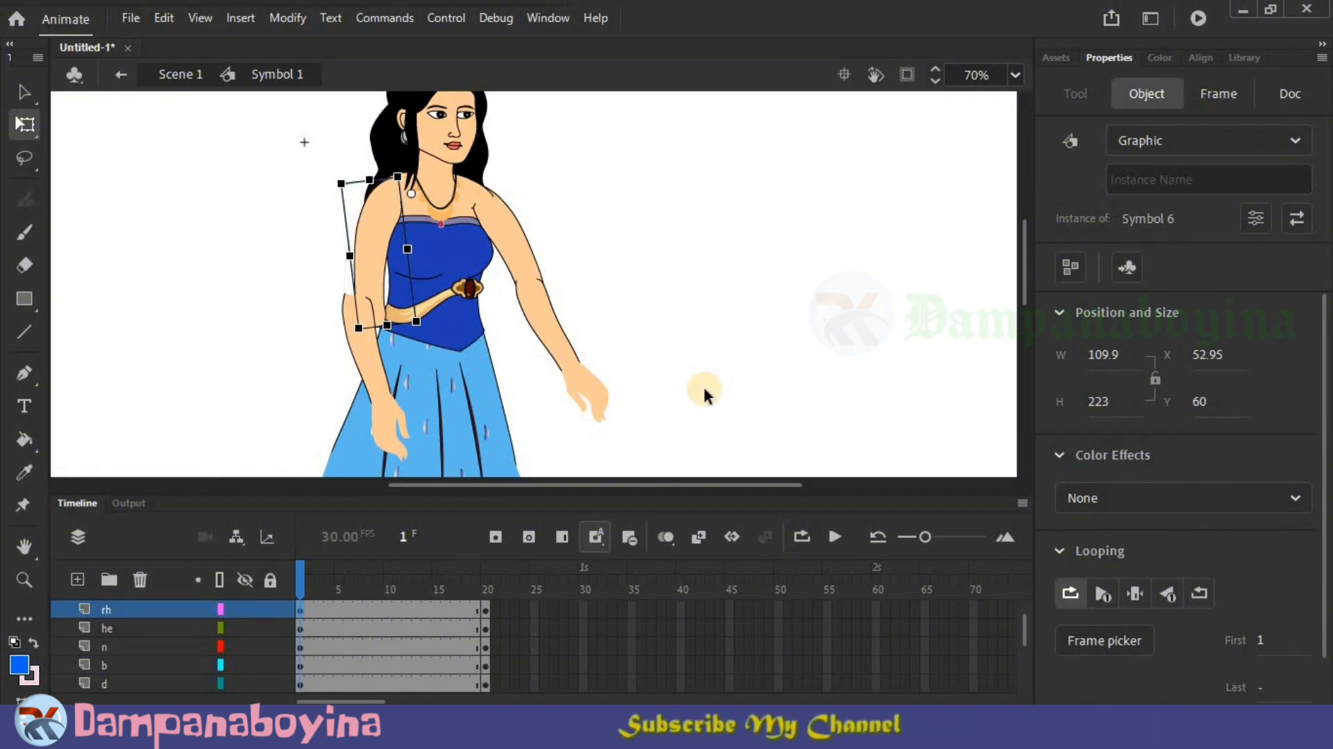
Step: Nudge the right upper arm up slightly so it fits the shoulder, and deselect it
key("Up")
key("Up")
key("Up")
left_click(270, 352)
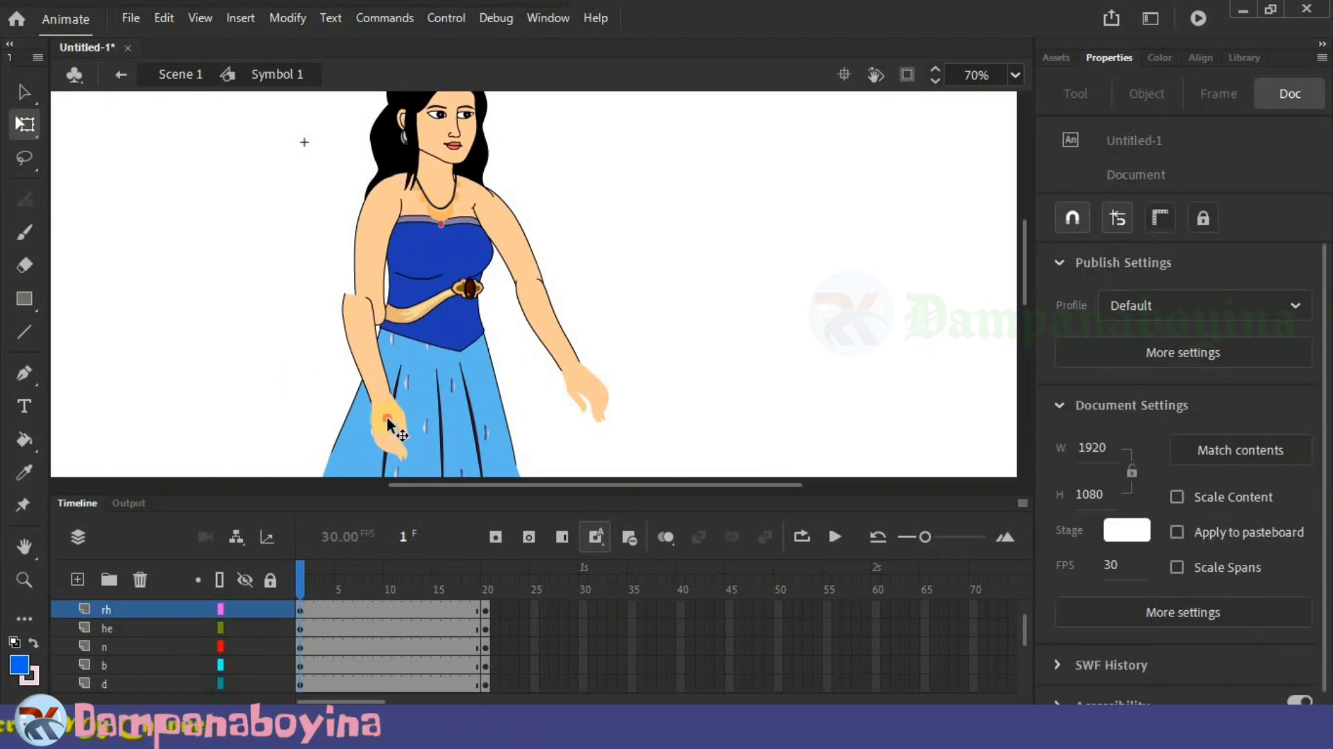
Step: Select the right forearm and hand together and move them right to line up under the upper arm
left_click(364, 336)
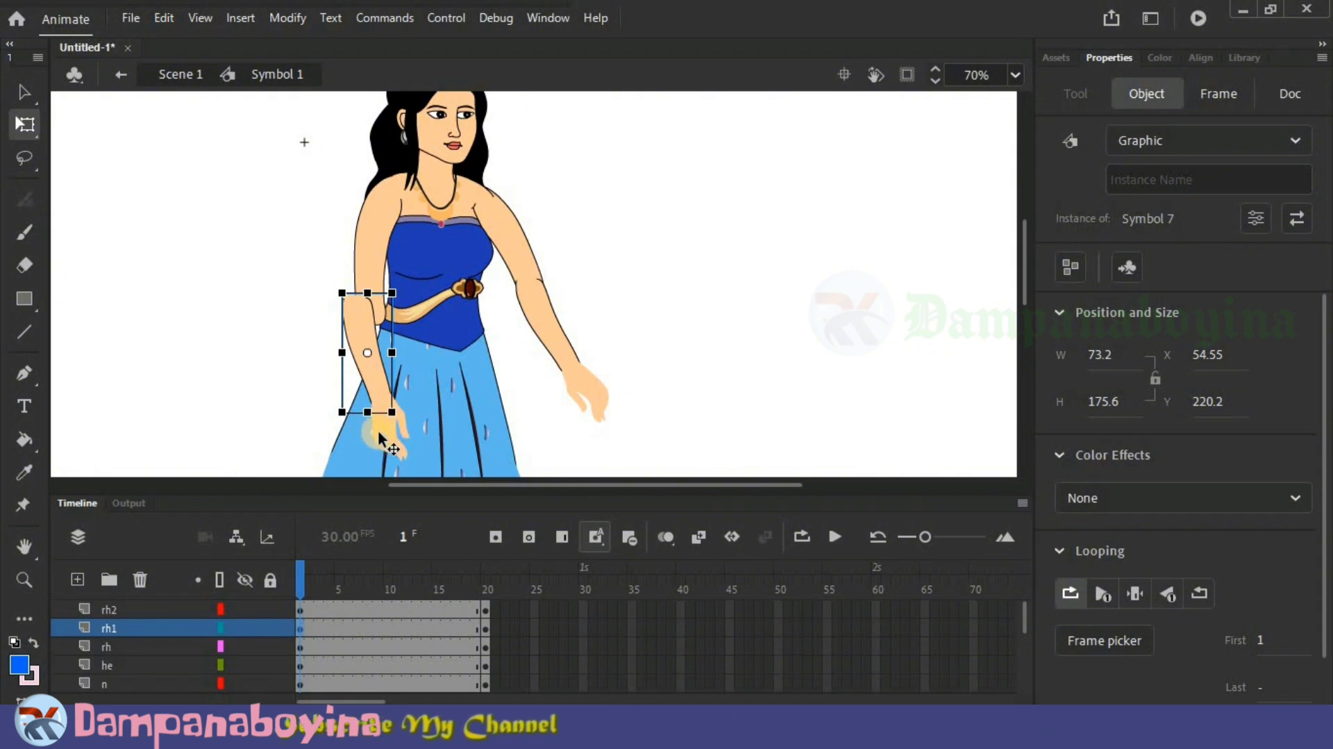
left_click(383, 438)
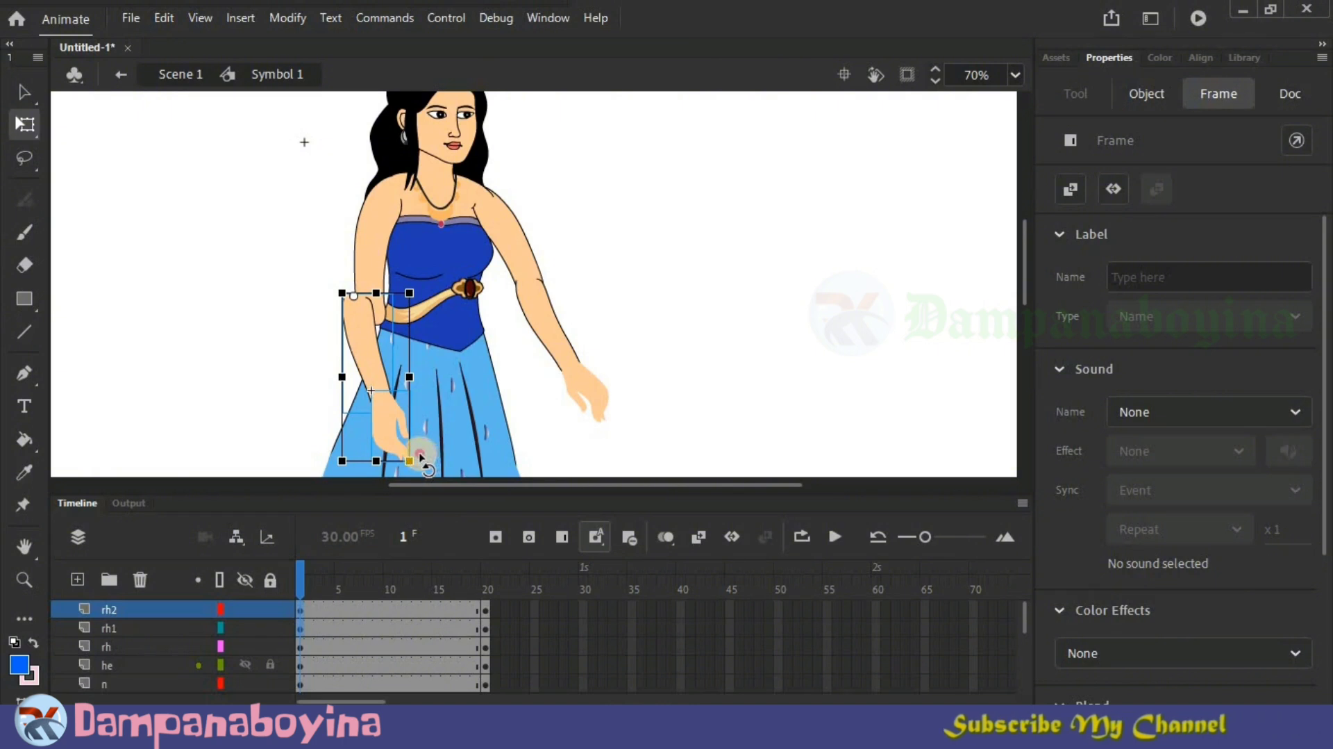
left_click(368, 348)
left_click_drag(372, 351, 383, 352)
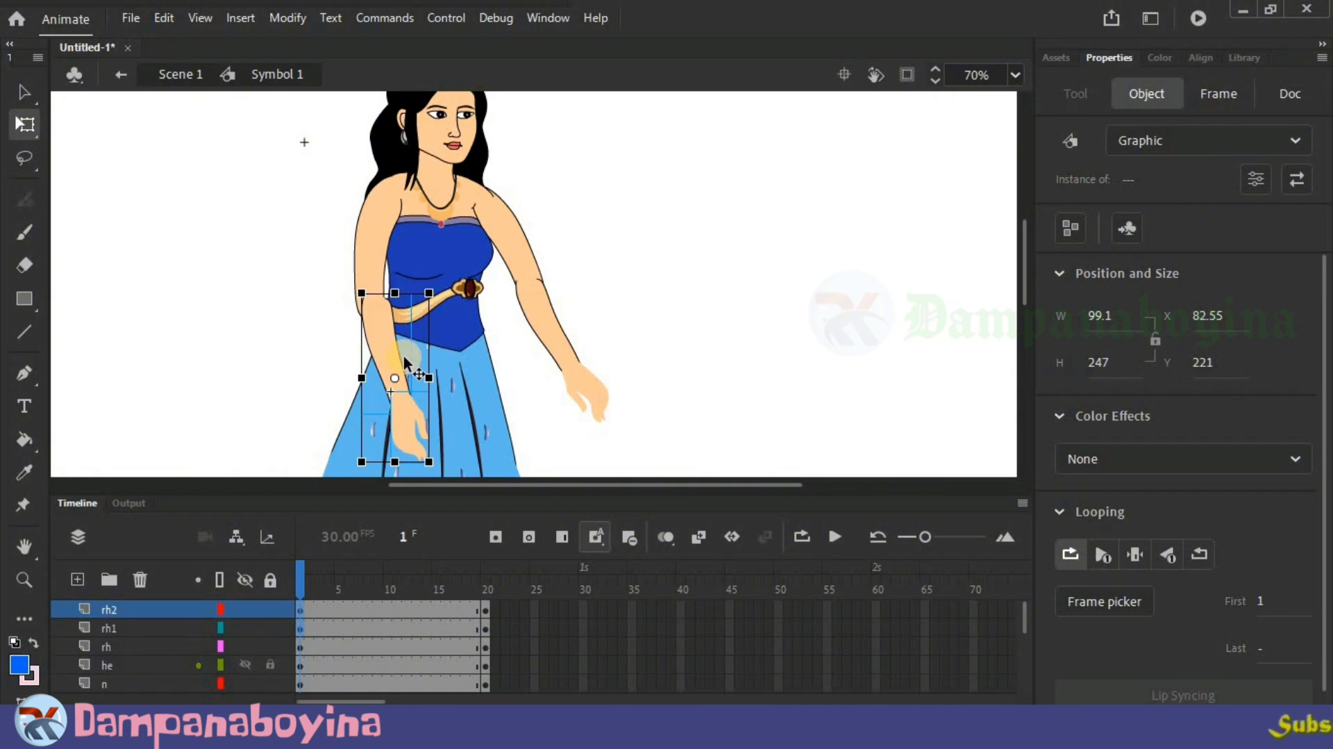
Step: Nudge the right forearm and hand into place at the elbow, at X 75.3, Y 222.45
key("Left")
key("Left")
key("Left")
key("Left")
key("Left")
key("Left")
key("Left")
key("Left")
key("Left")
key("Left")
key("Left")
key("Left")
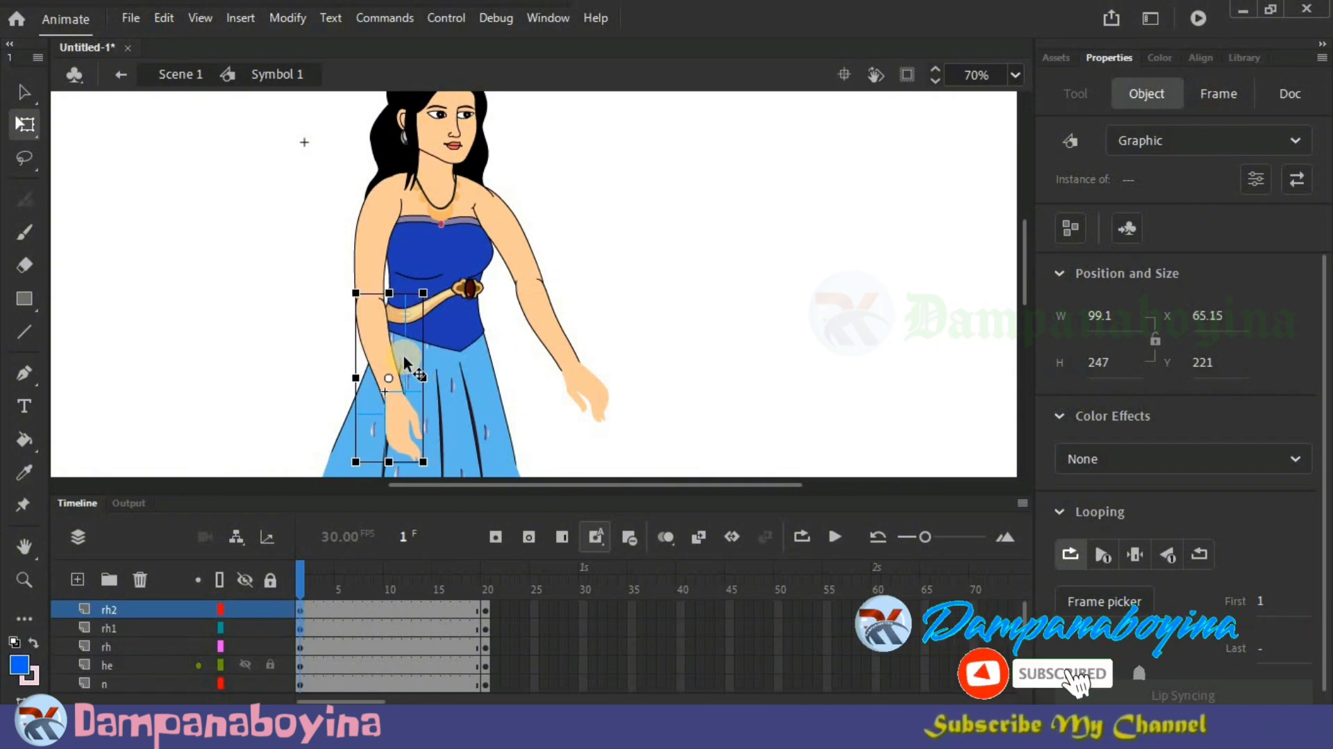
key("Left")
key("Left")
key("Down")
key("Down")
key("Right")
key("Right")
key("Right")
key("Right")
key("Right")
key("Right")
key("Right")
key("Right")
key("Right")
key("Up")
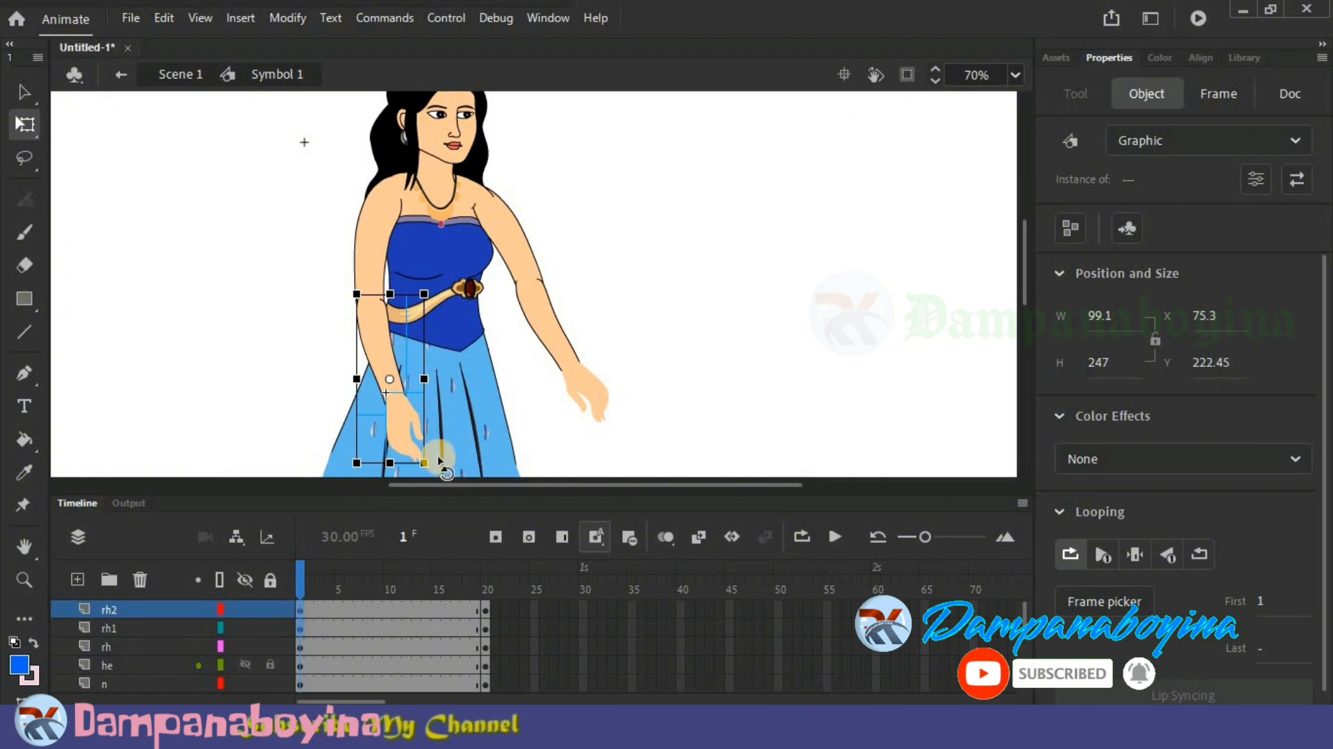
Step: Set the pivot of the right forearm and hand at the elbow, rotate them slightly toward the outside of the body, and deselect
left_click_drag(432, 463, 428, 464)
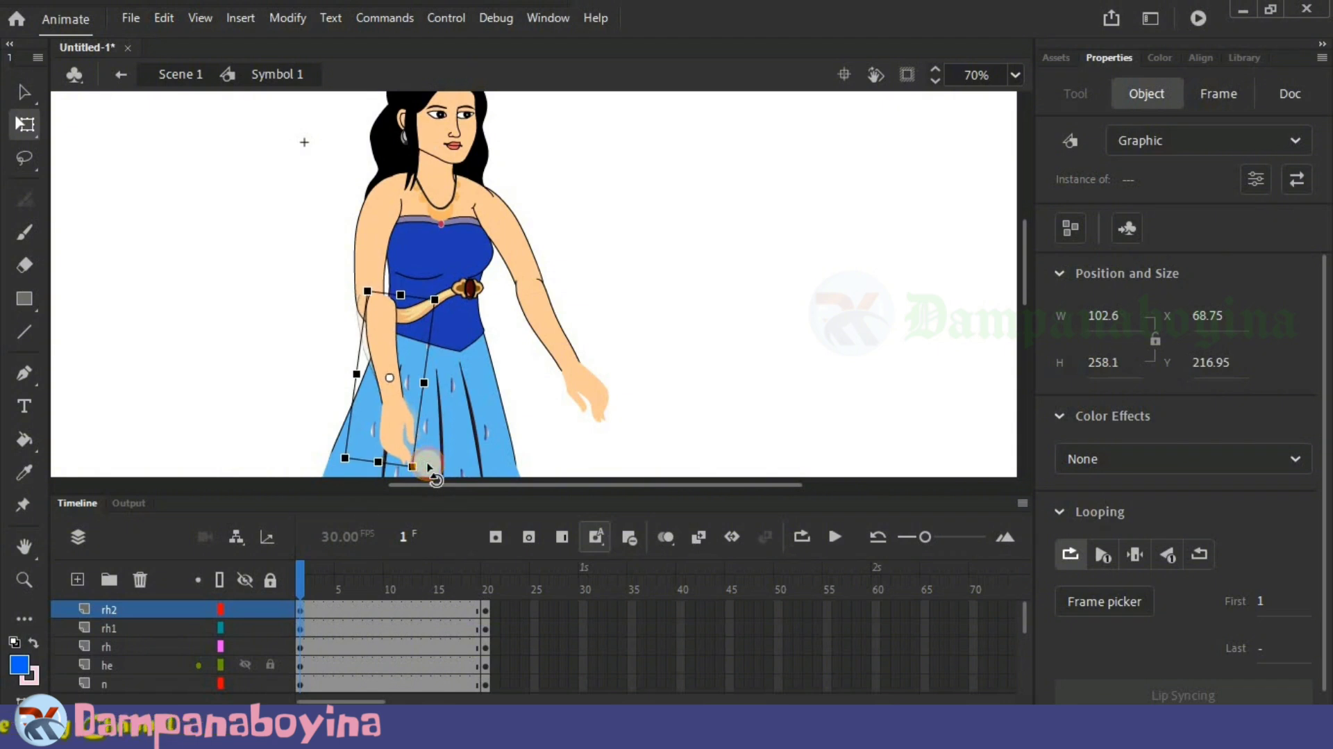
key("ctrl+z")
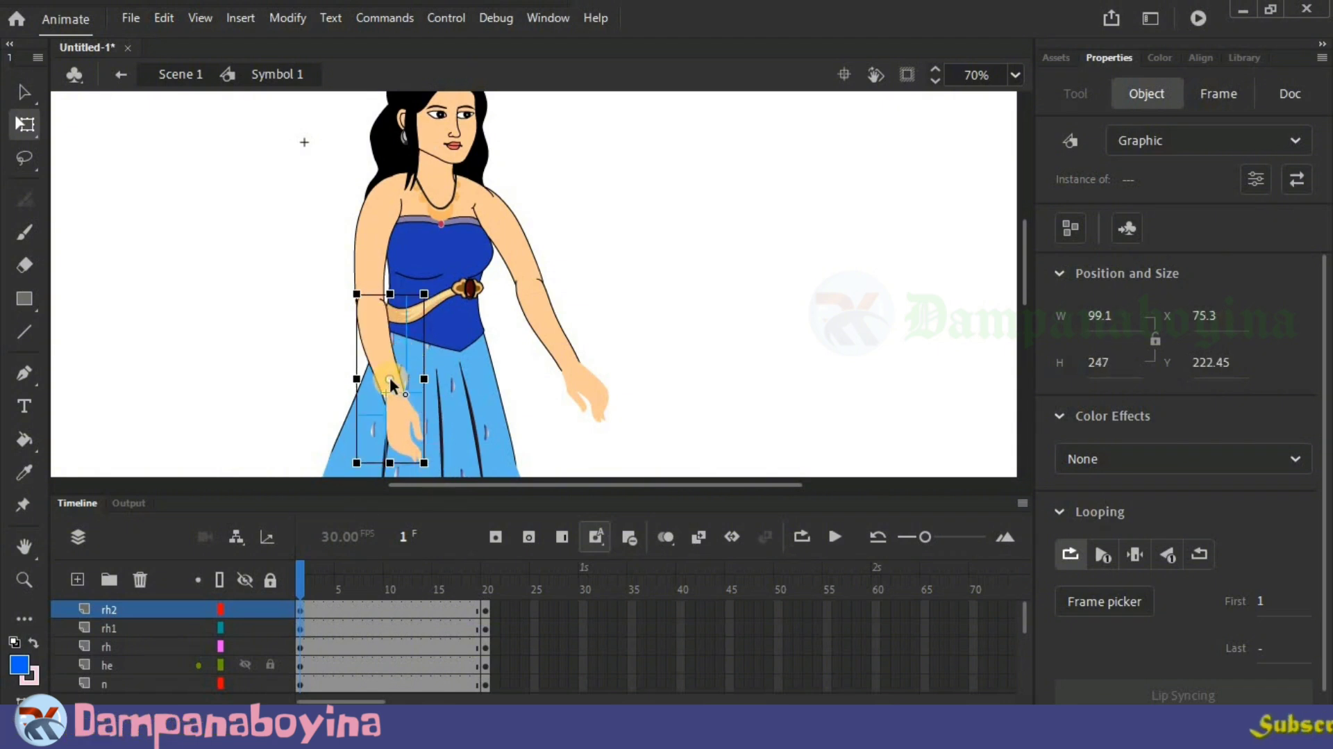
left_click_drag(389, 377, 371, 296)
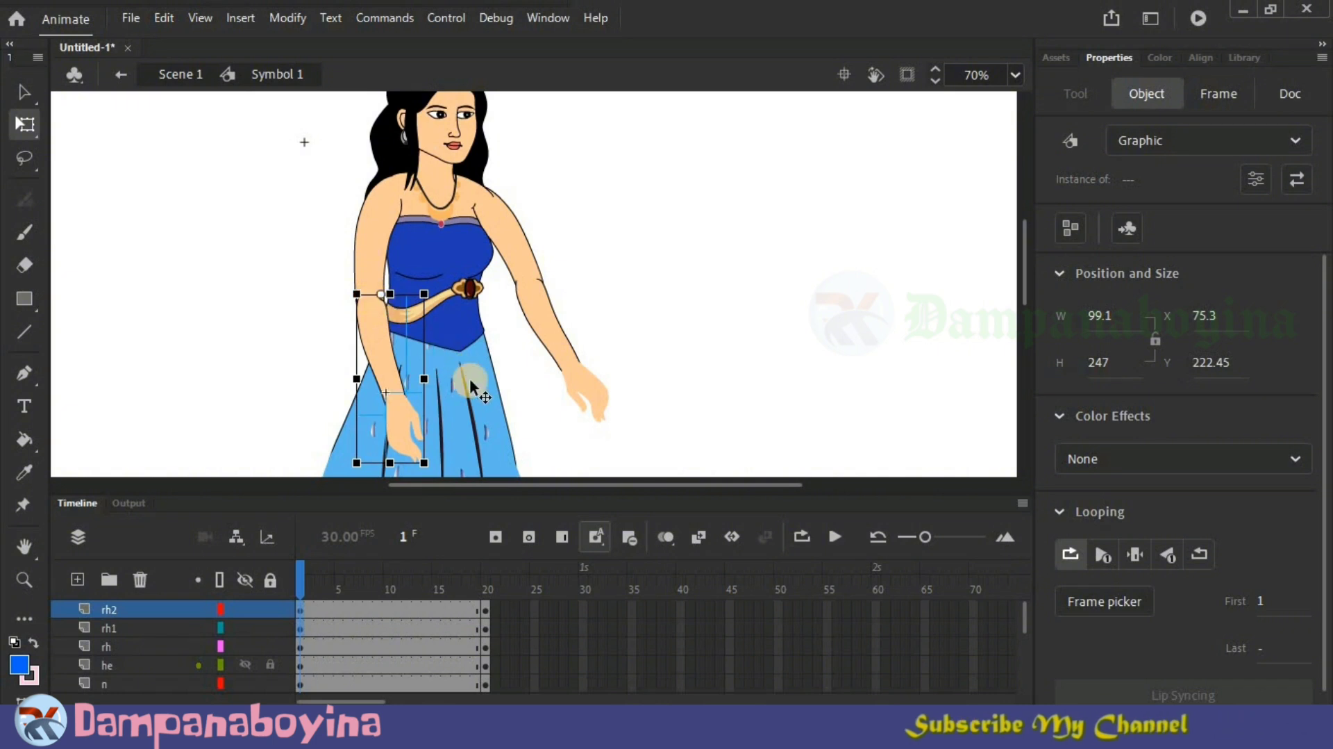
left_click_drag(426, 456, 429, 459)
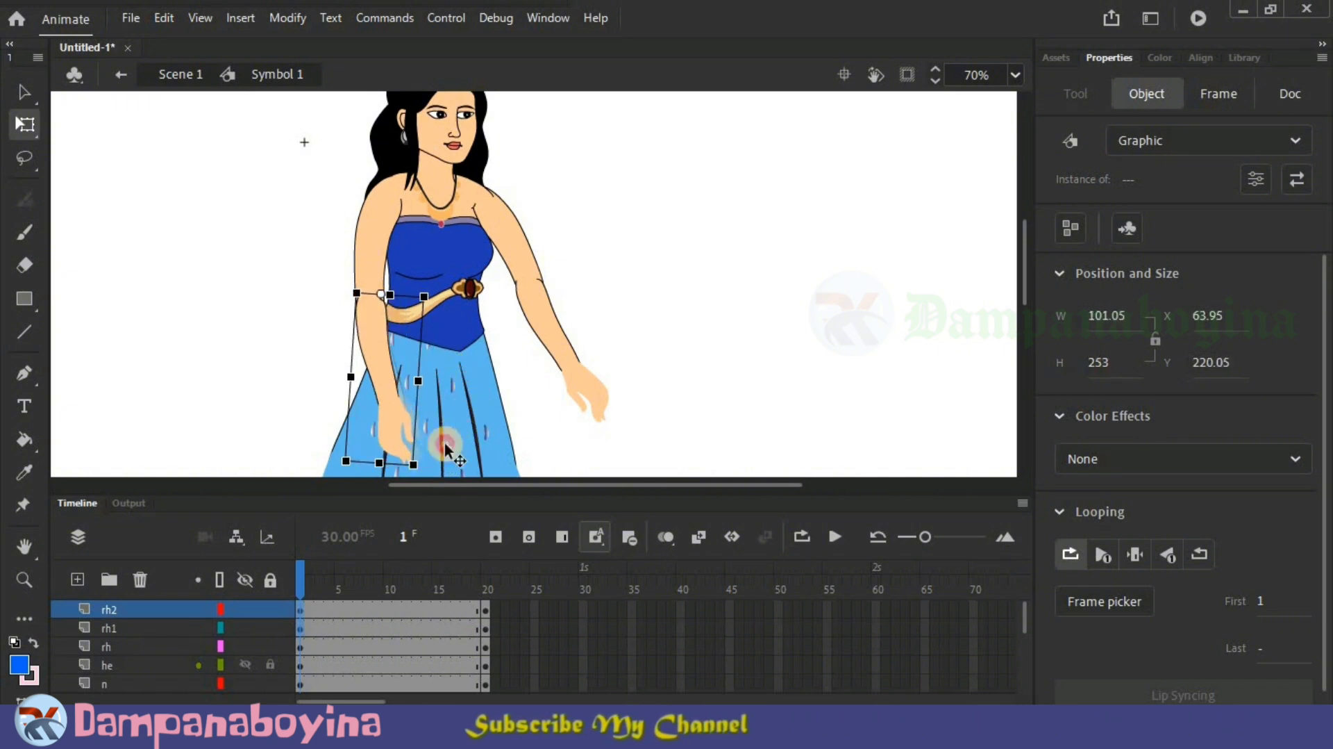
left_click(570, 435)
left_click(308, 340)
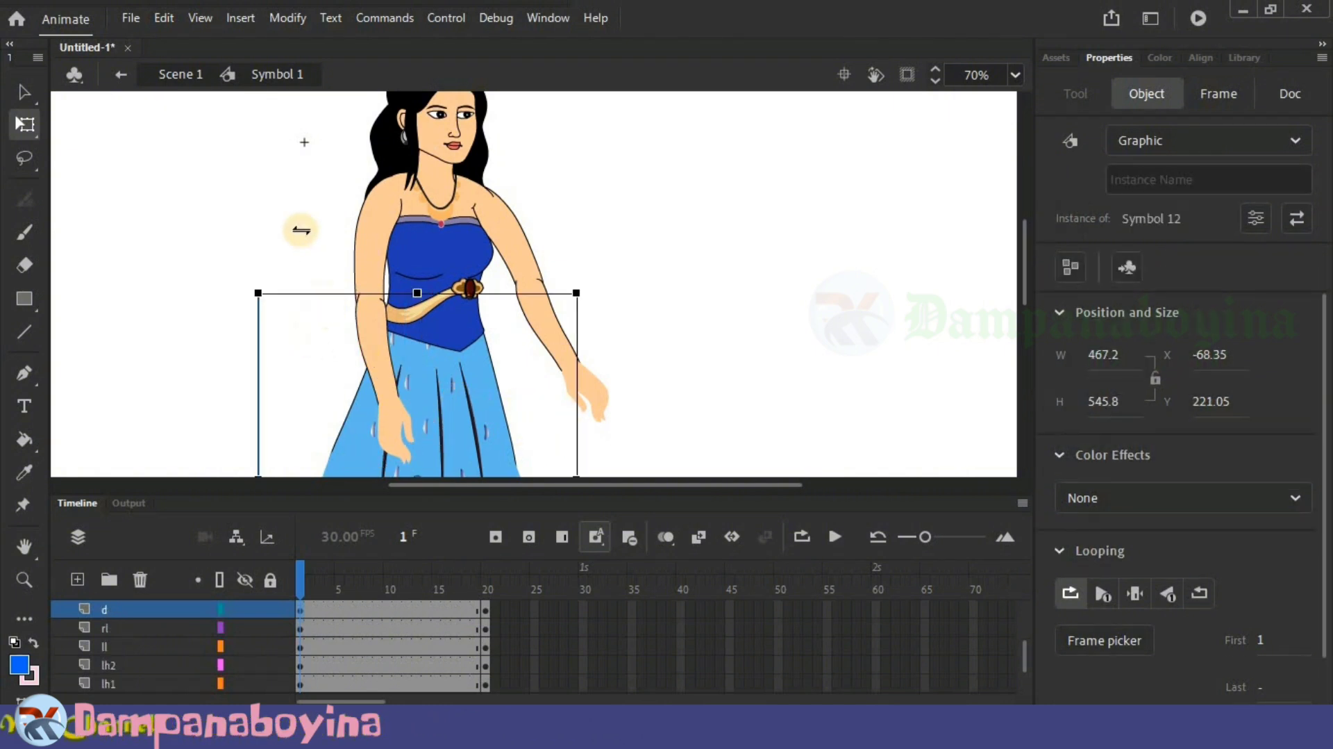
left_click(339, 239)
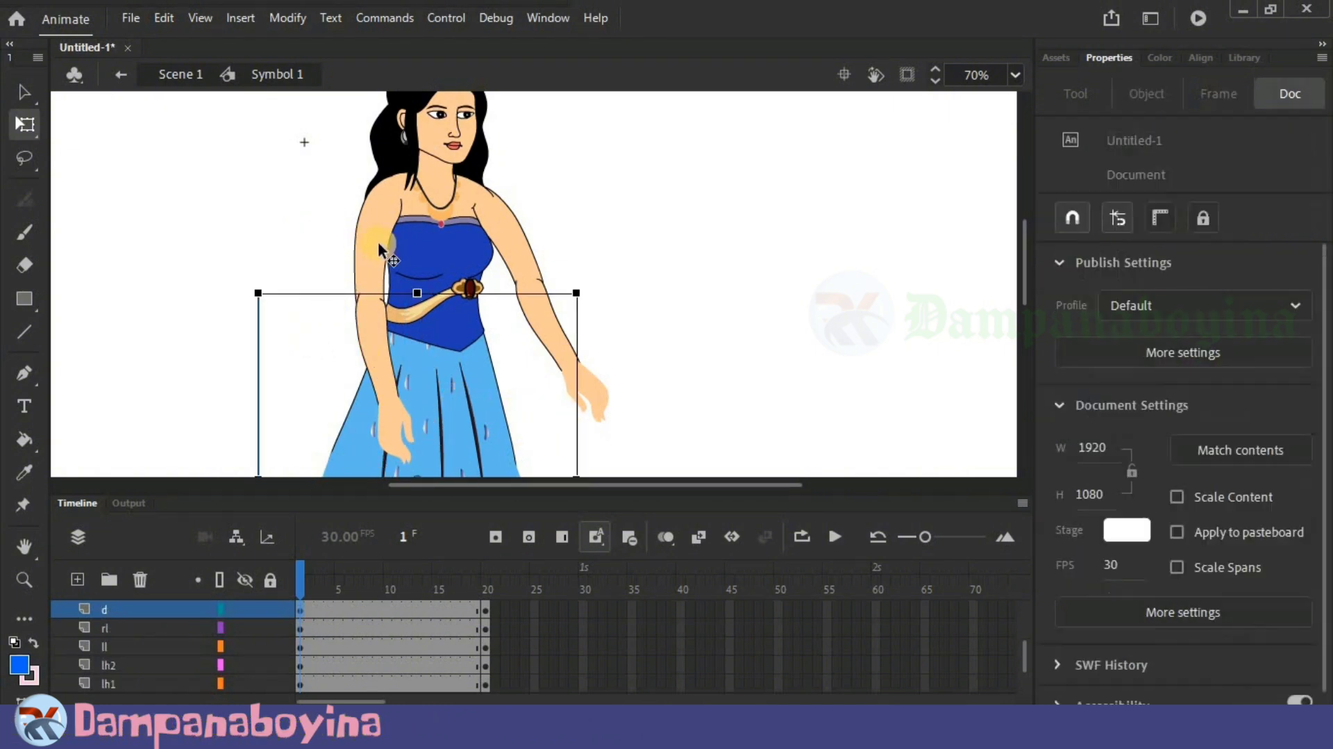
Step: Select the right hand, forearm and upper arm together, set their pivot at the shoulder and rotate the arm outward from the body
left_click(389, 429)
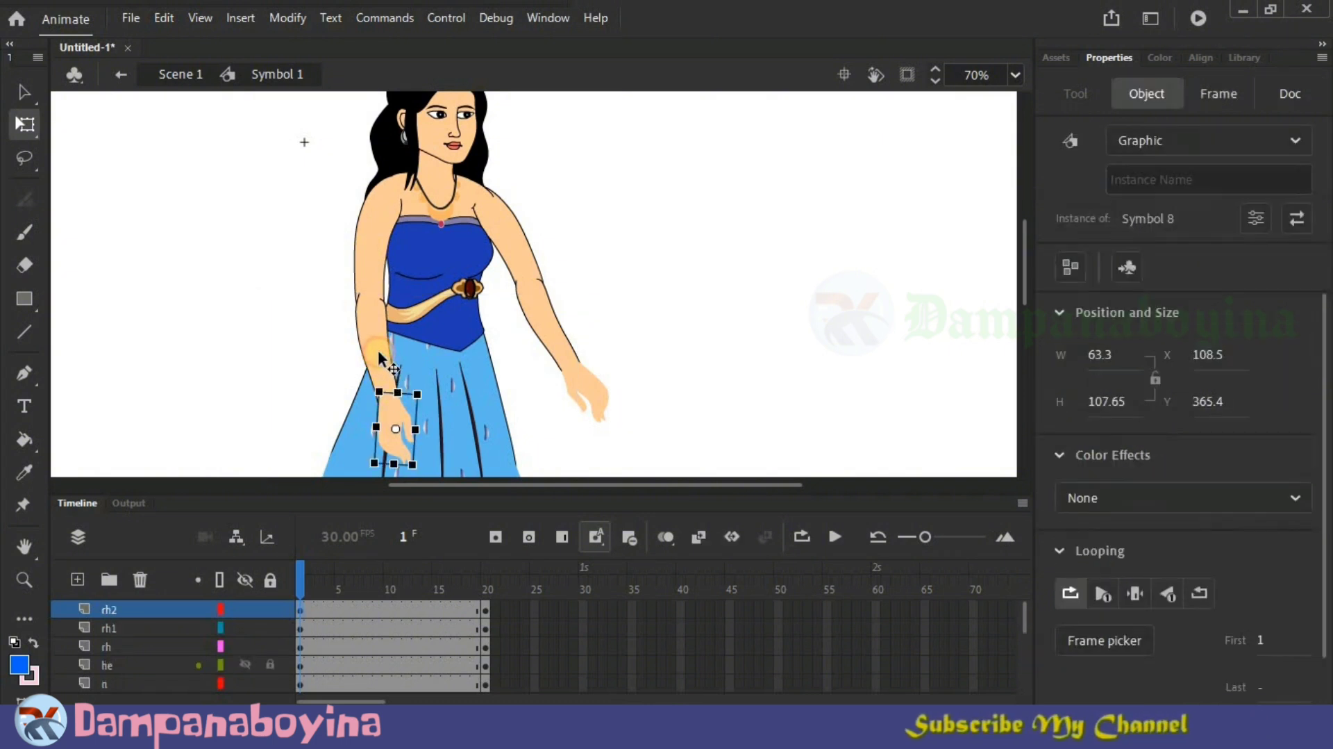
left_click(366, 259)
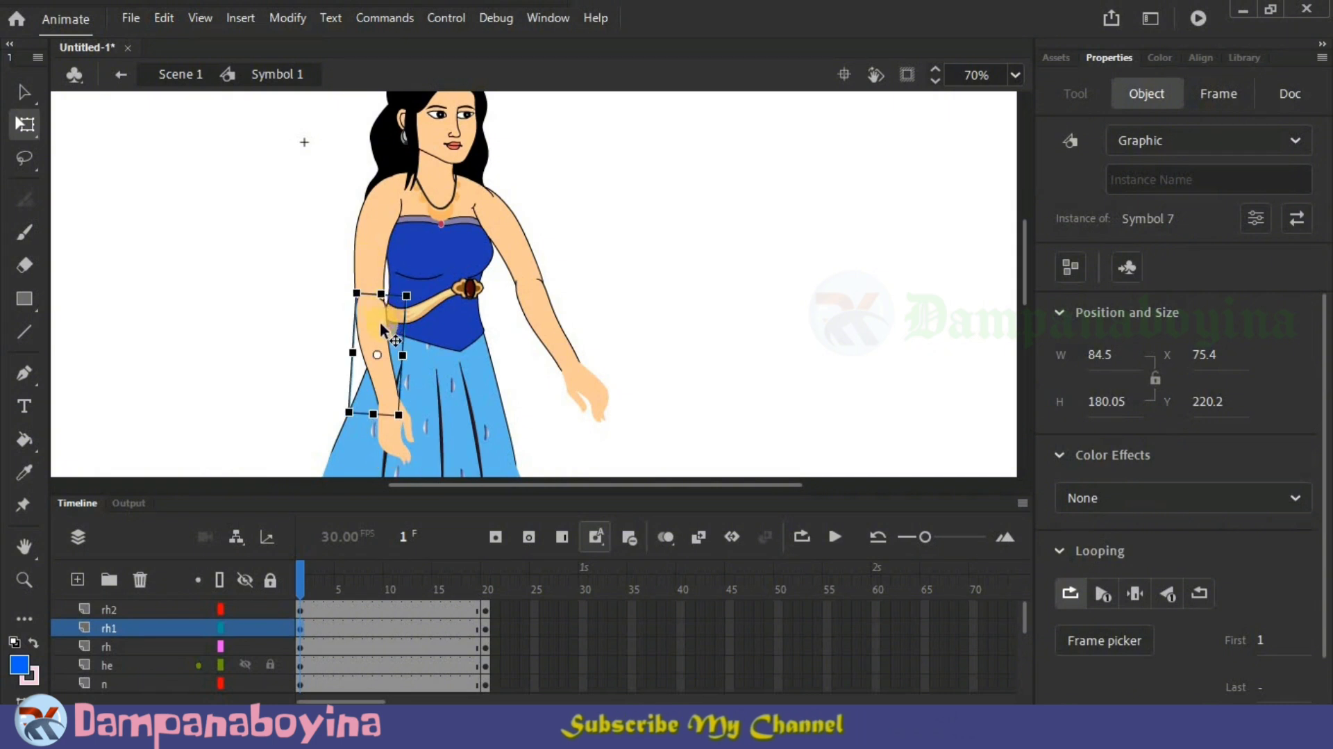
left_click(393, 439)
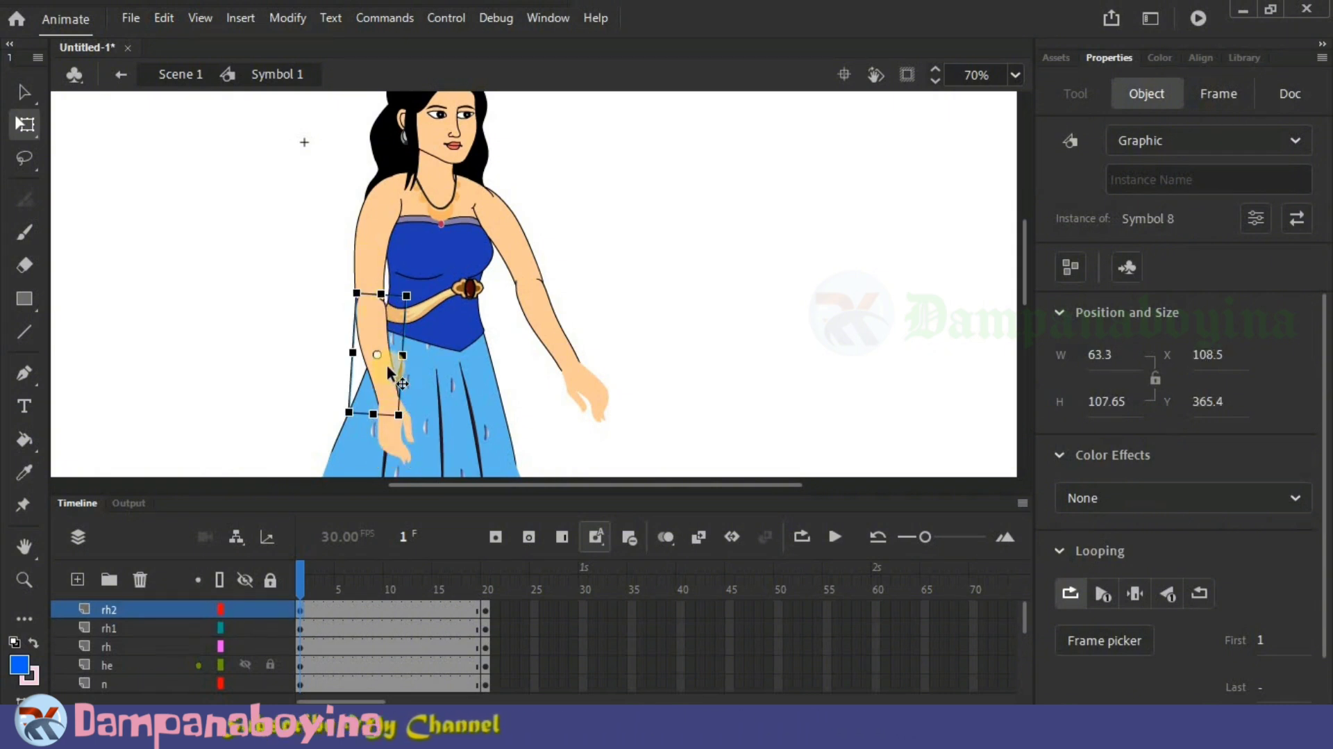
left_click(371, 312, "shift")
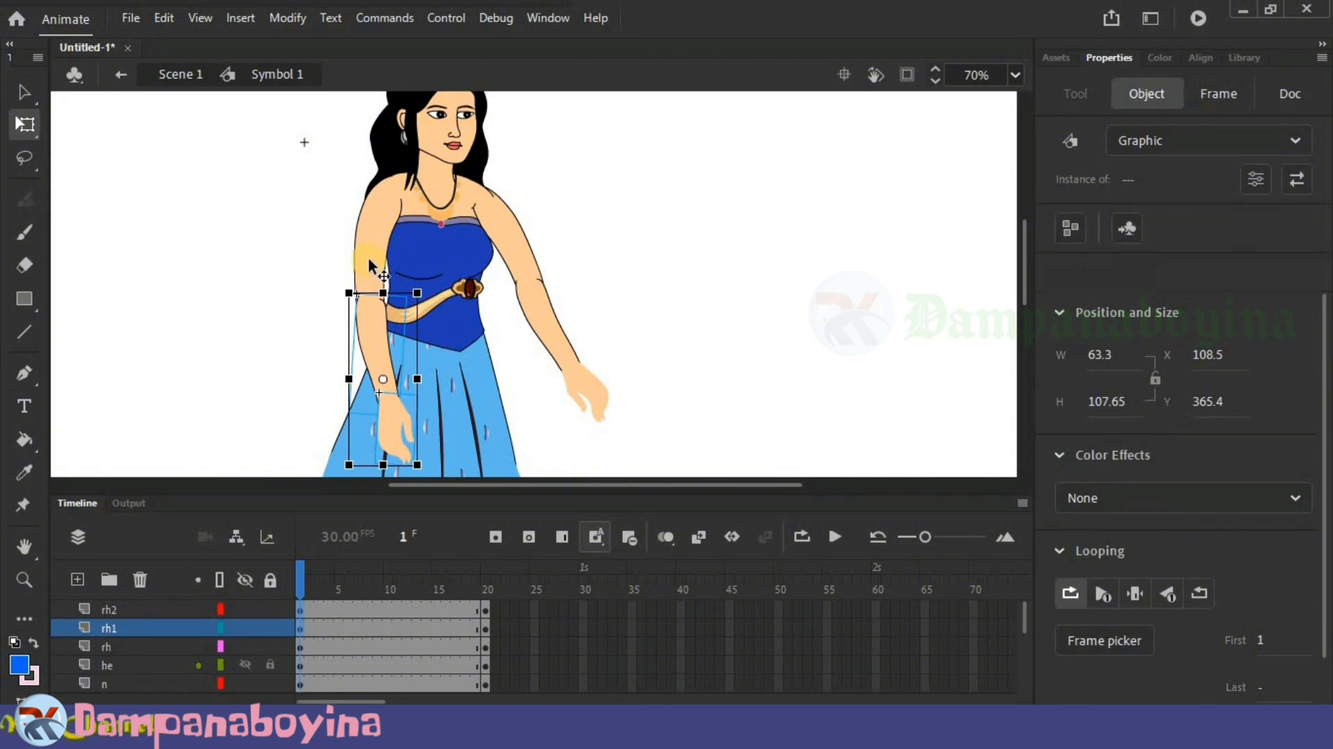
left_click(368, 258, "shift")
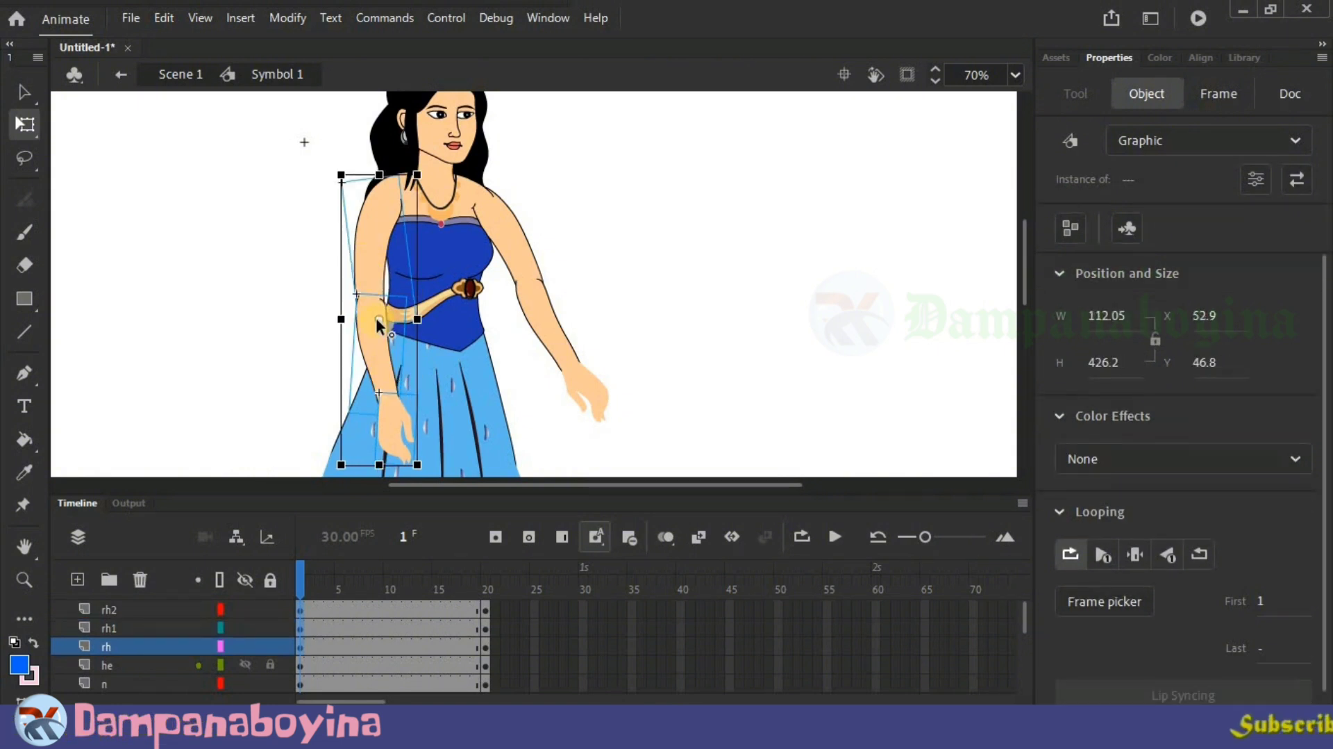
left_click_drag(379, 319, 416, 175)
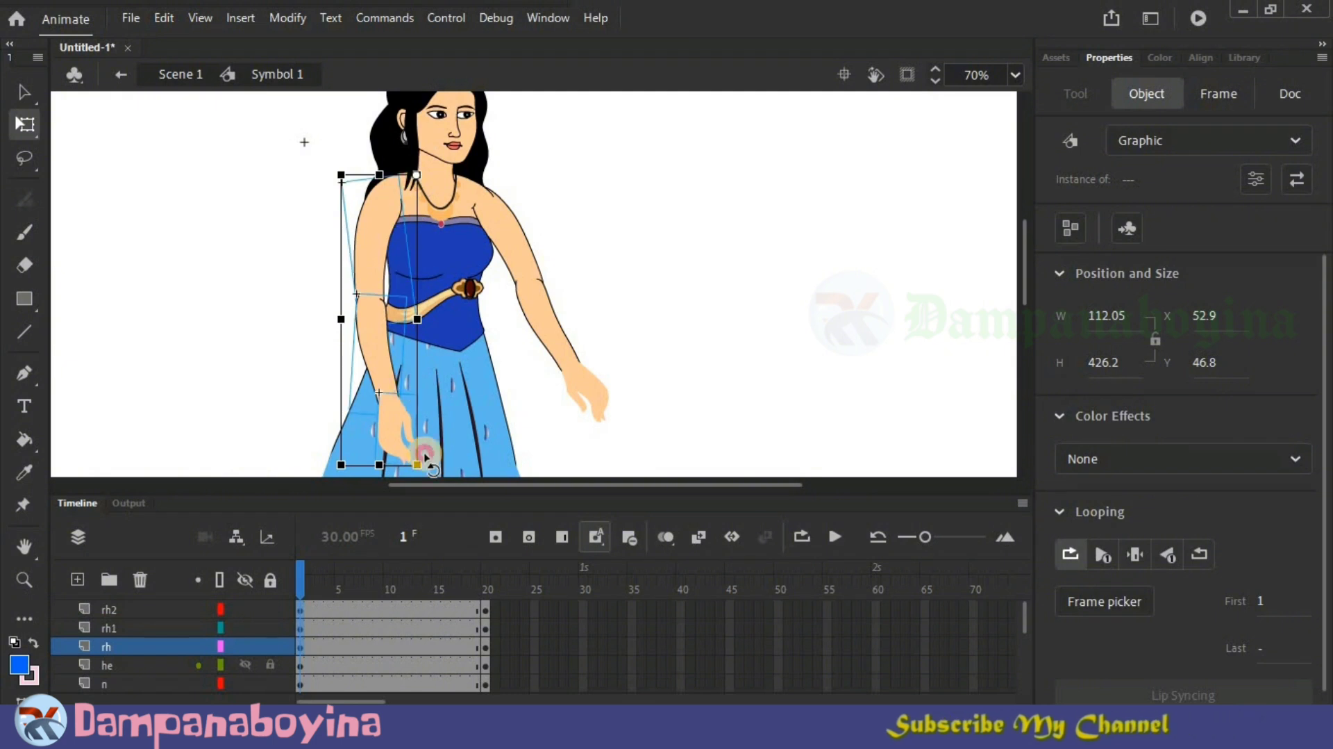
left_click_drag(424, 456, 315, 436)
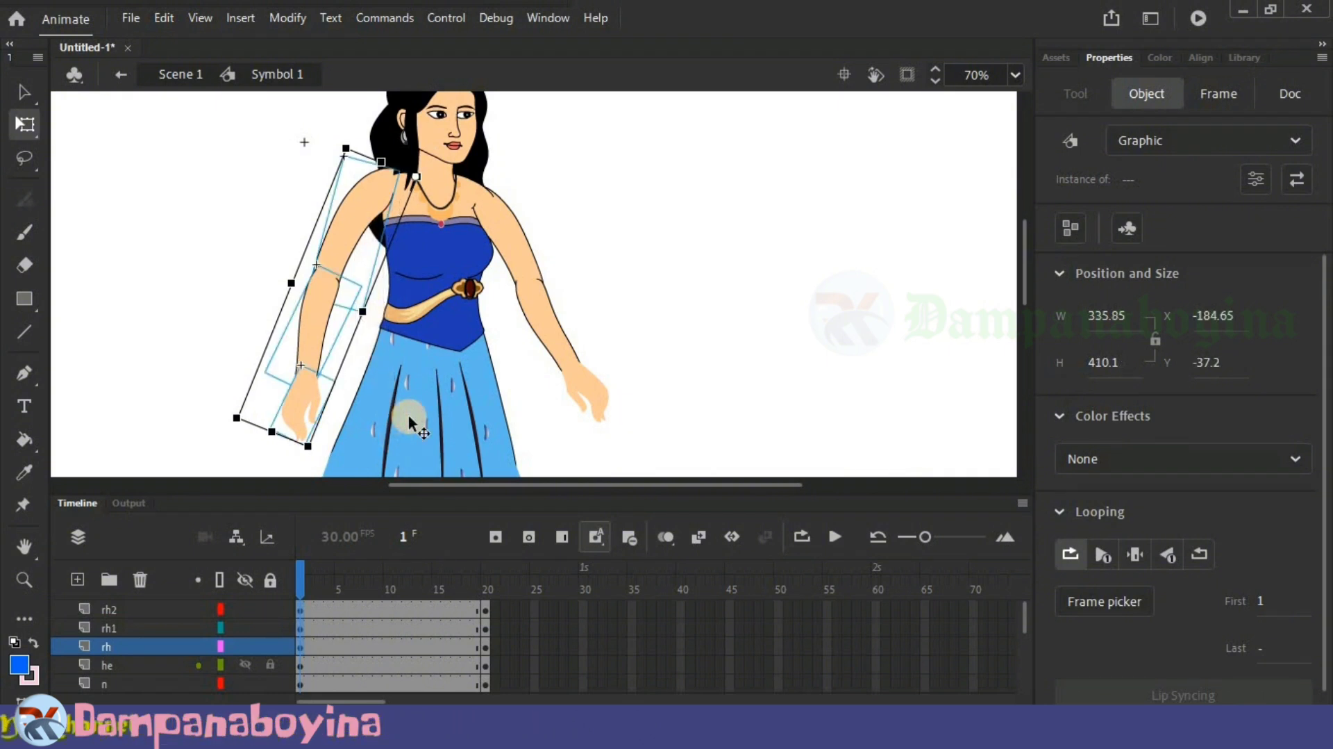
Step: Nudge the rotated right arm down so its top meets the shoulder
key("Down")
key("Down")
key("Down")
key("Down")
key("Down")
key("Down")
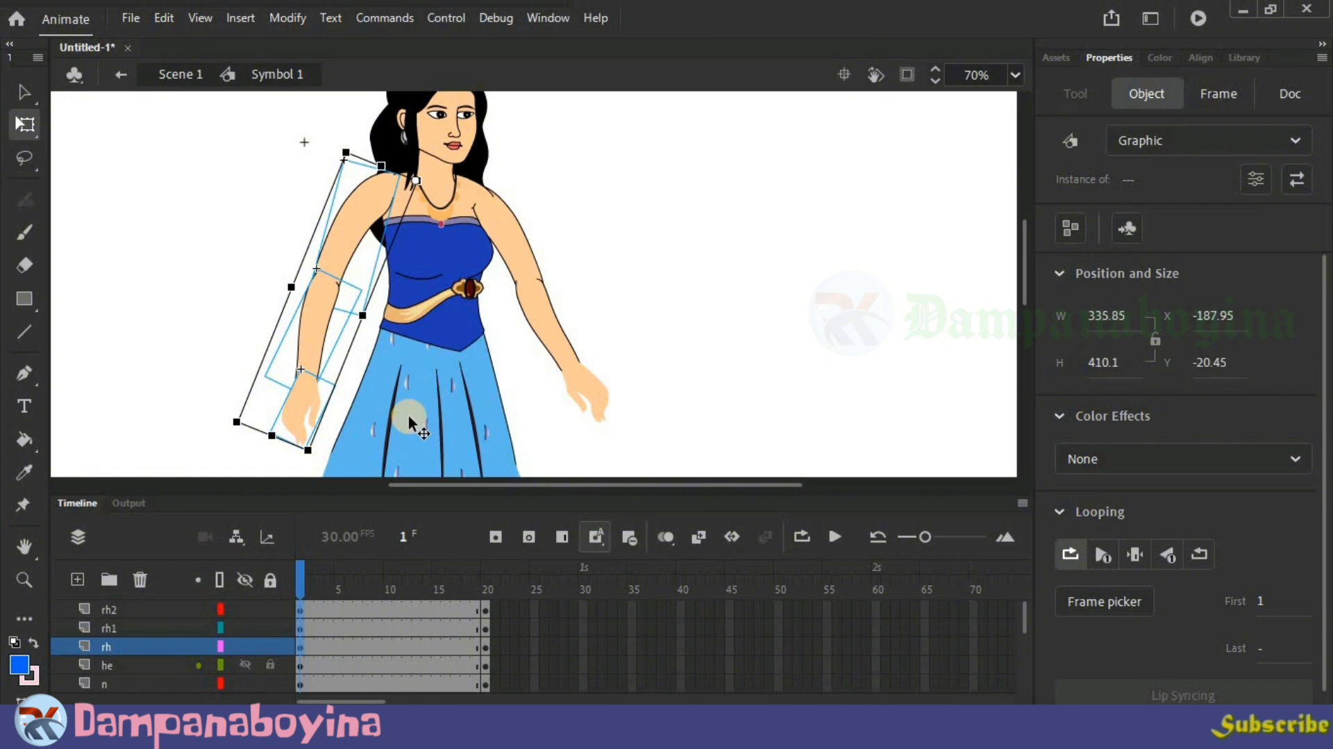
key("shift+Down")
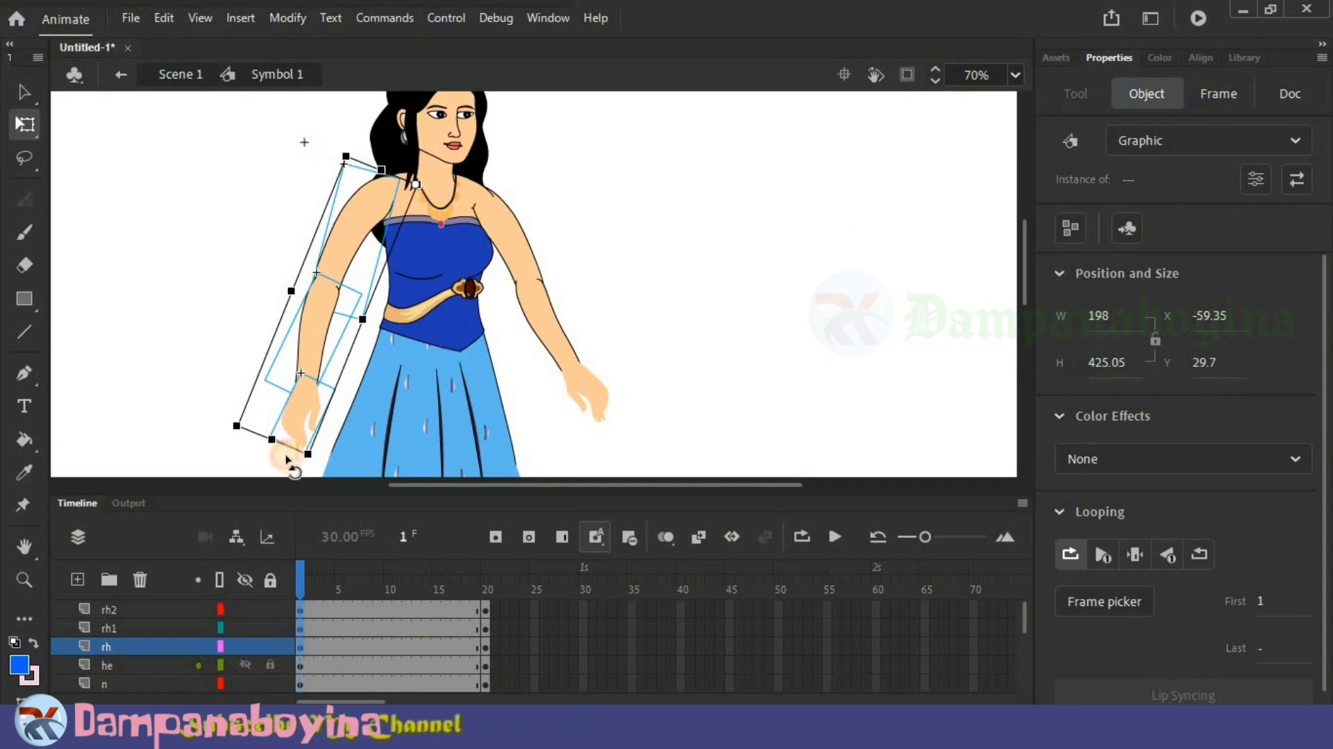
Step: Rotate the right arm further outward, nudge it to X -83.25, Y 25.65 at the shoulder, and deselect it
left_click_drag(287, 461, 261, 448)
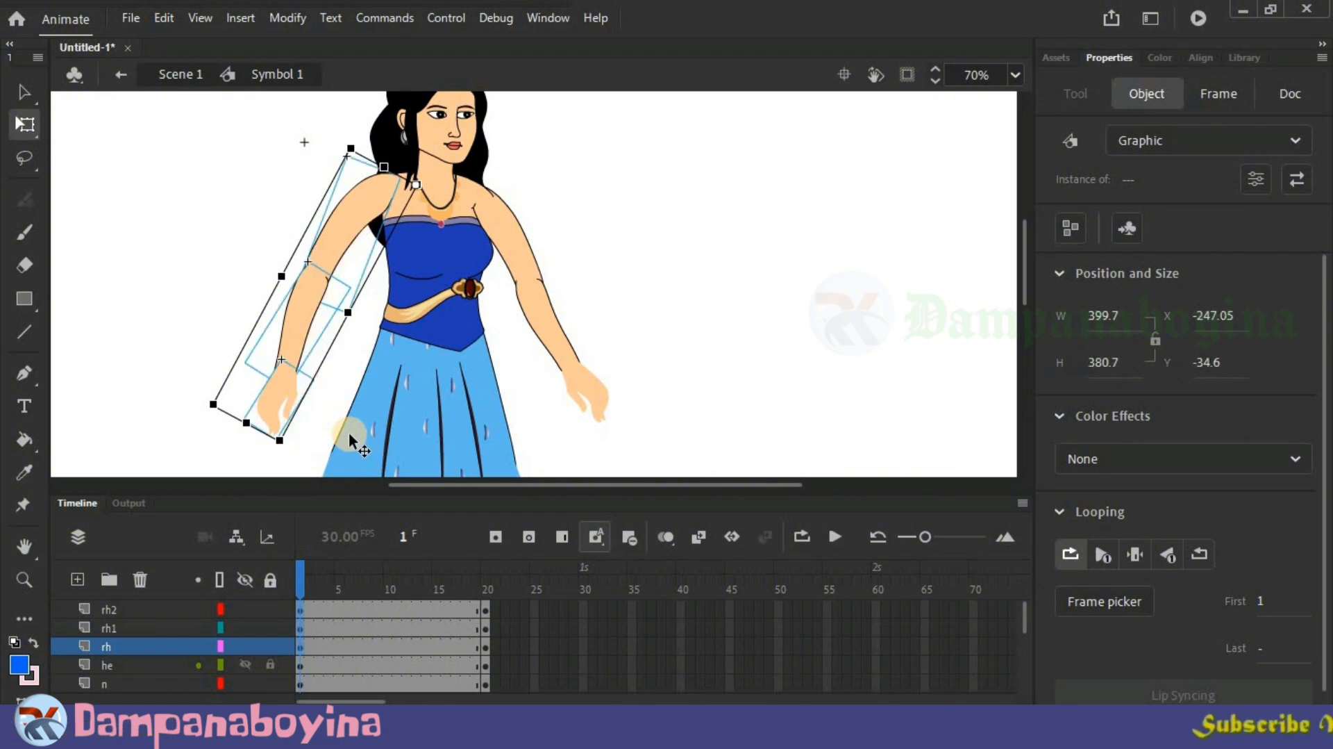
key("Down")
key("Down")
key("Down")
key("Down")
key("Down")
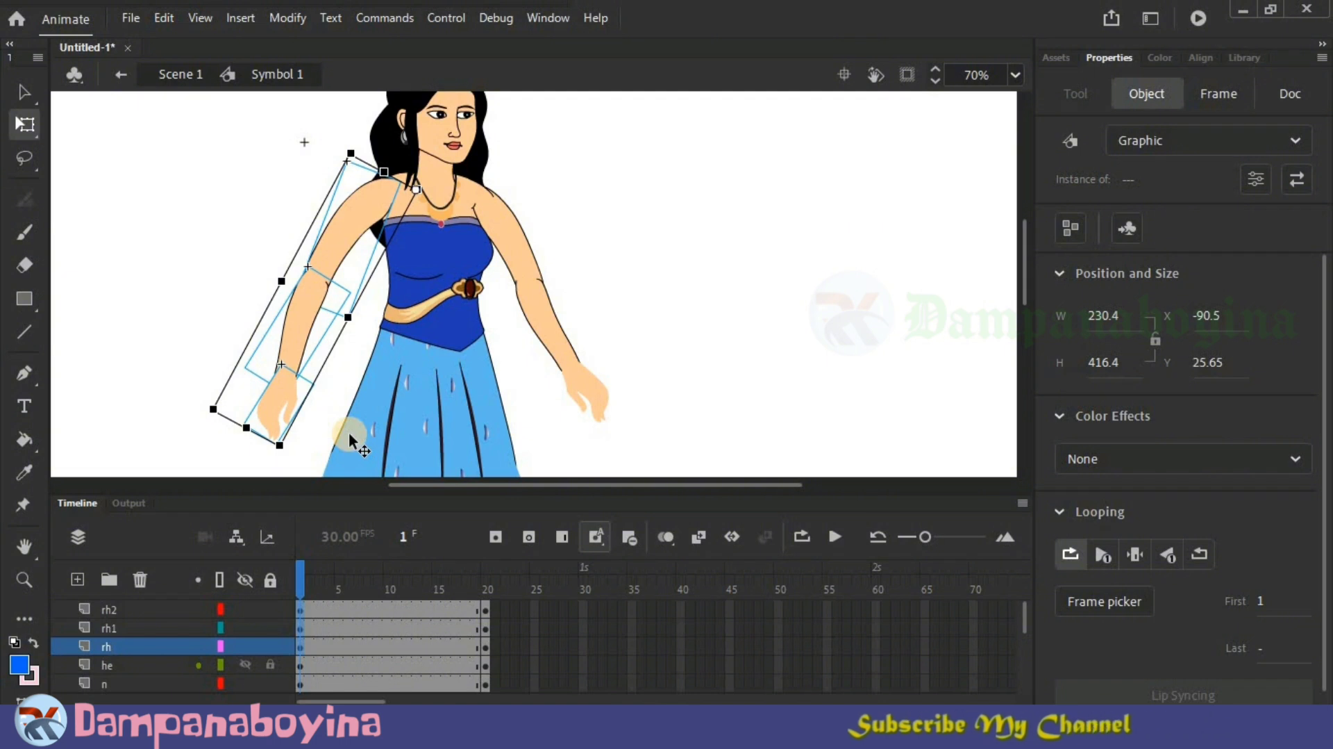
key("ctrl+z")
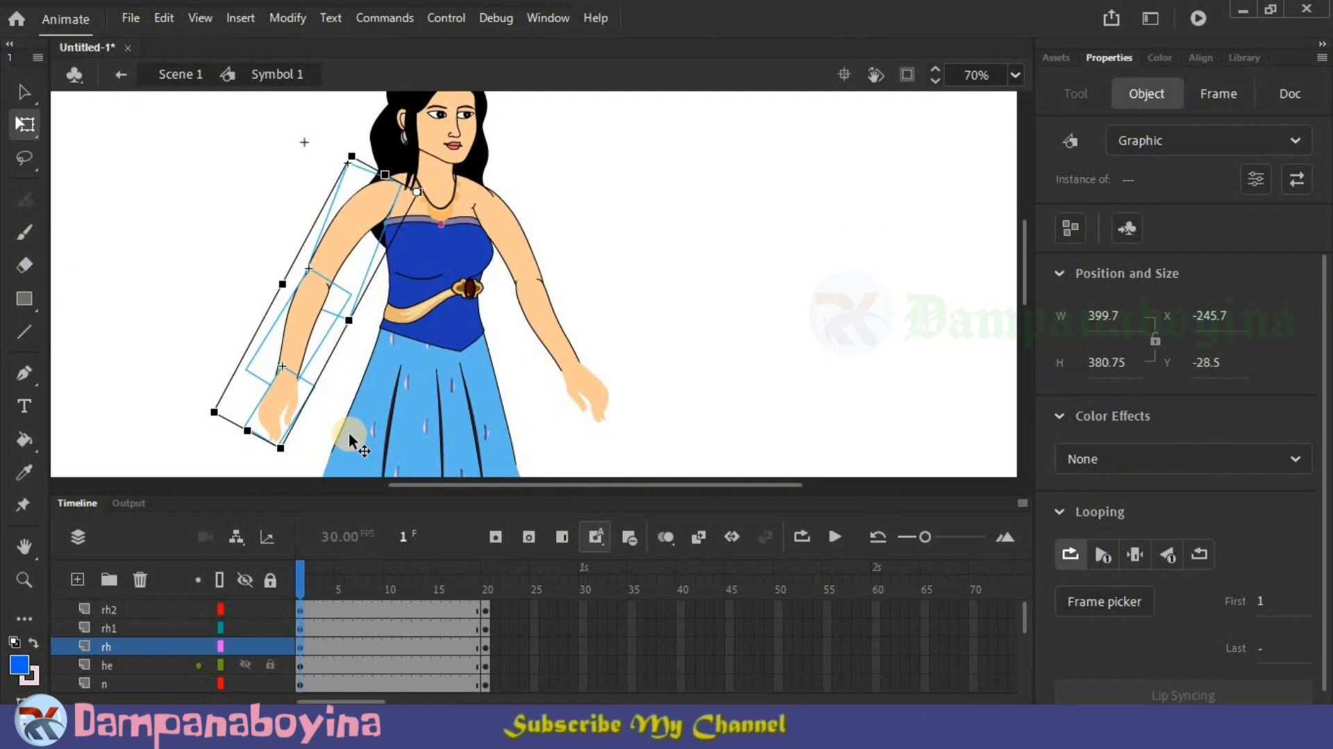
key("ctrl+z")
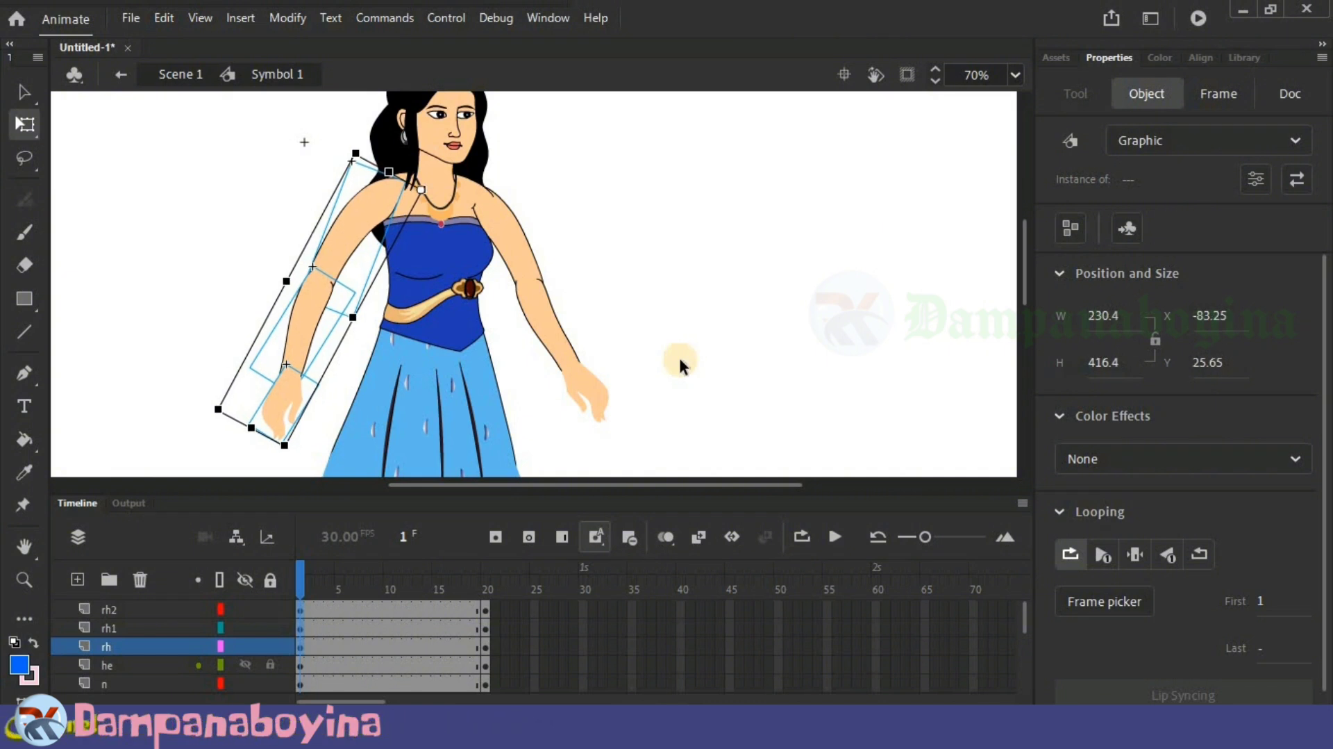
left_click(615, 407)
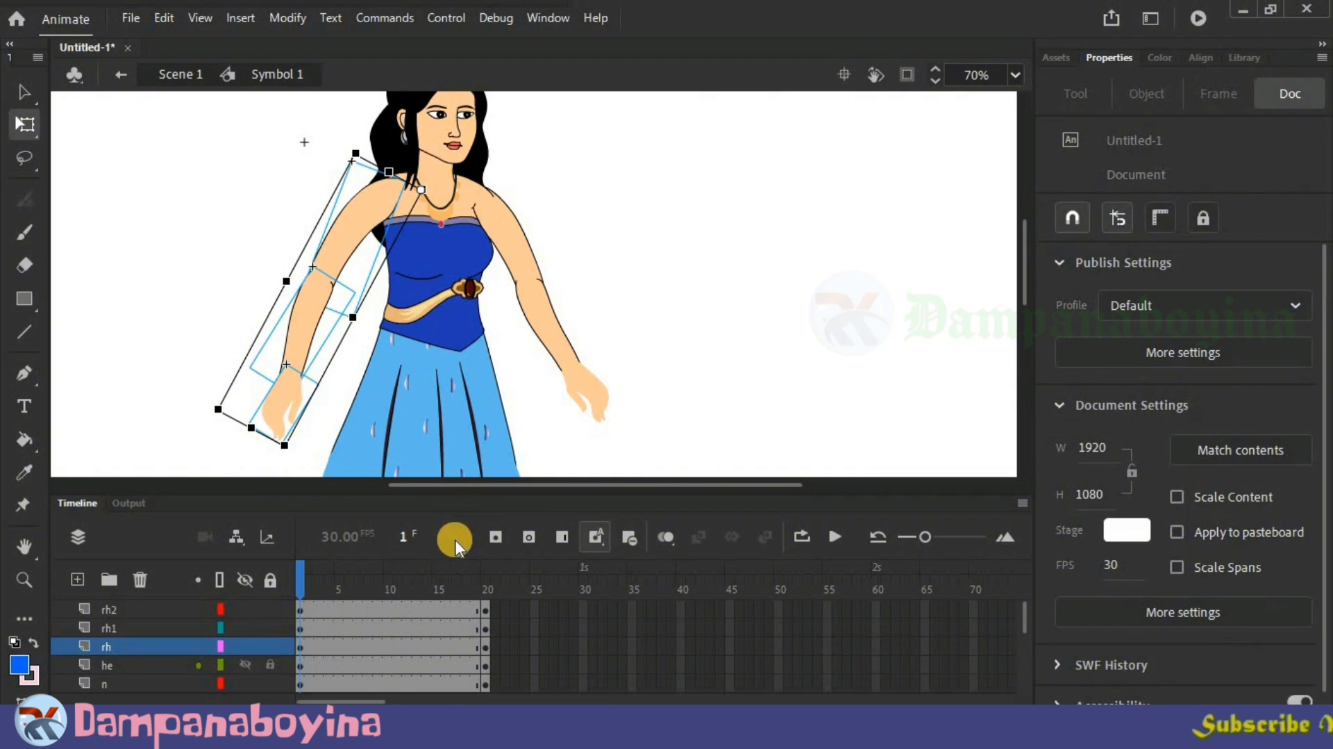
Step: Clear the frame 20 keyframes on all layers and return the playhead to frame 1
left_click(484, 585)
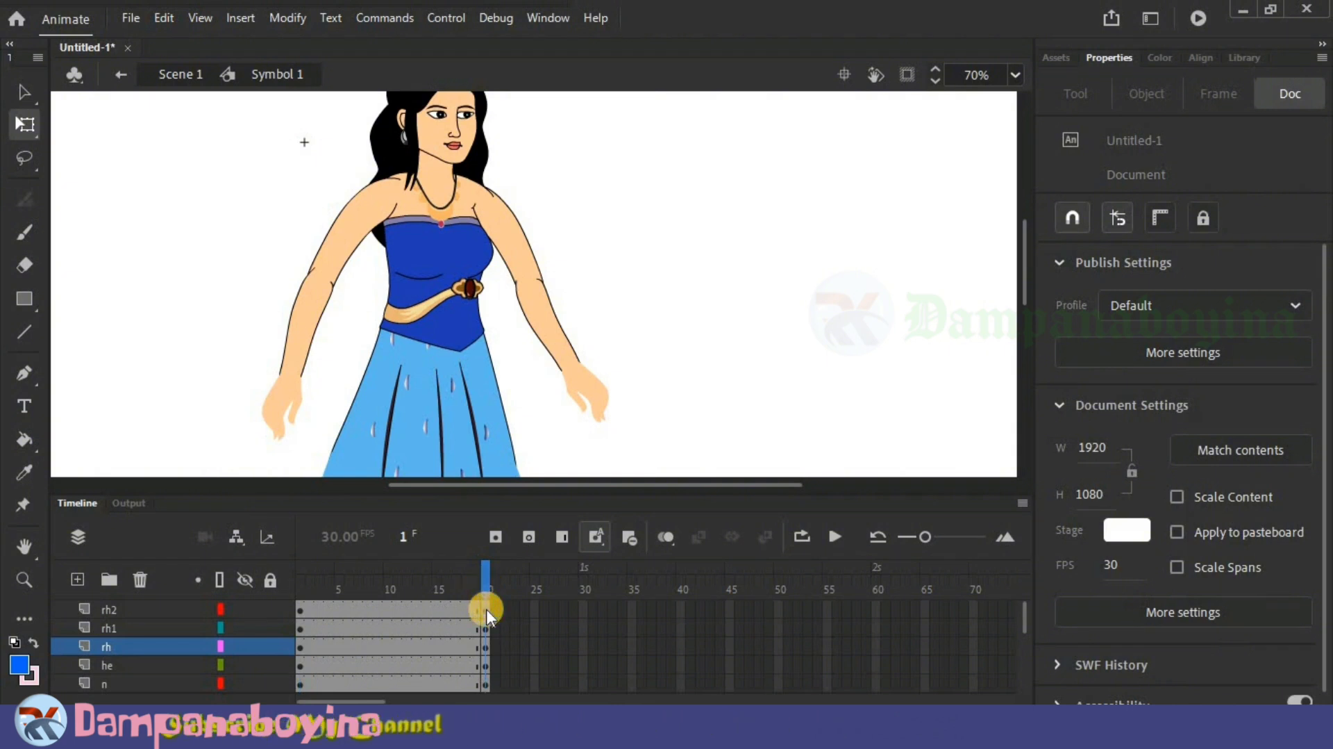
right_click(486, 610)
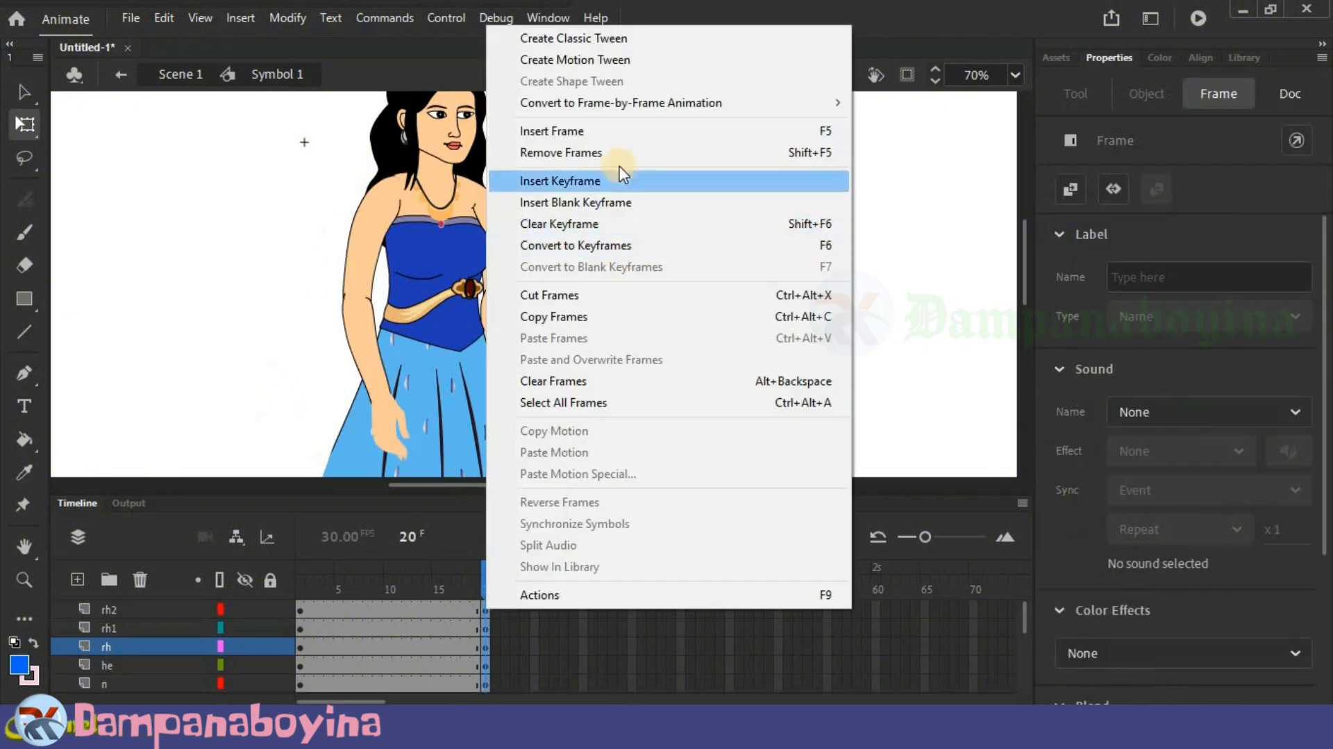
left_click(618, 228)
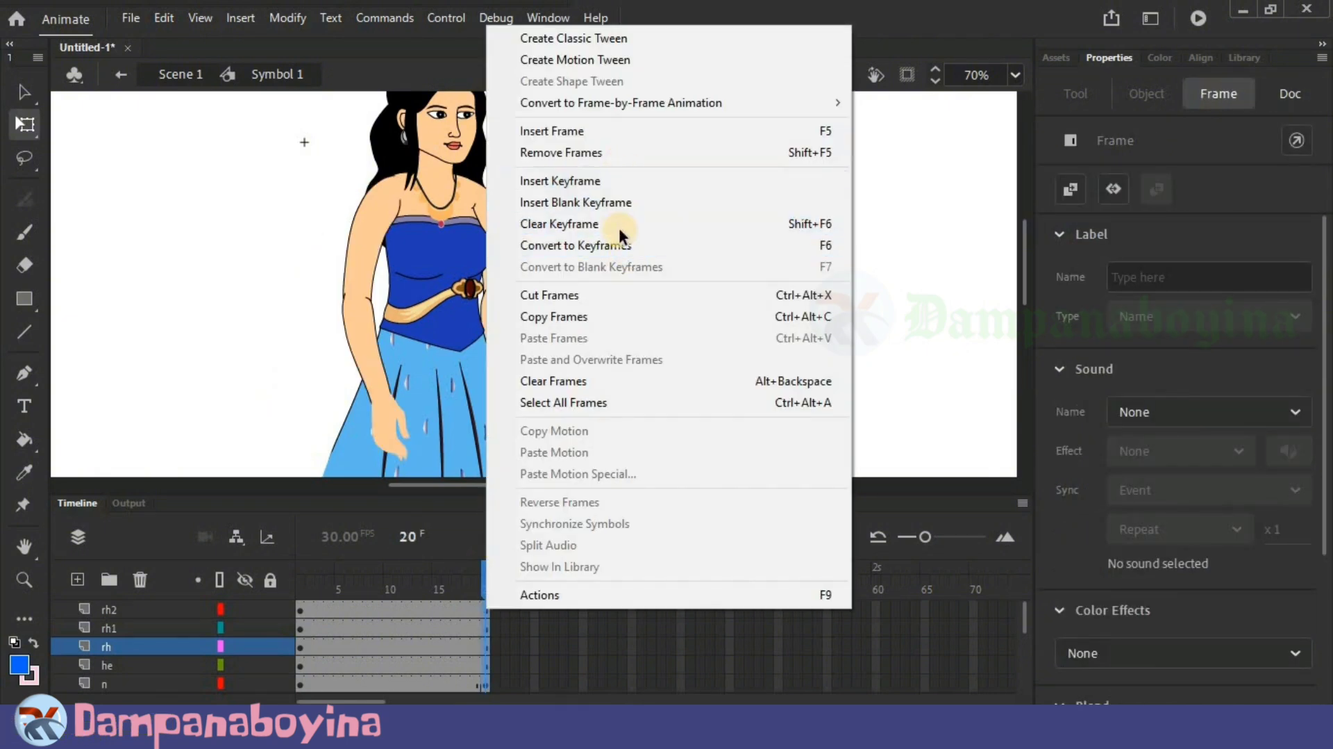
left_click(301, 582)
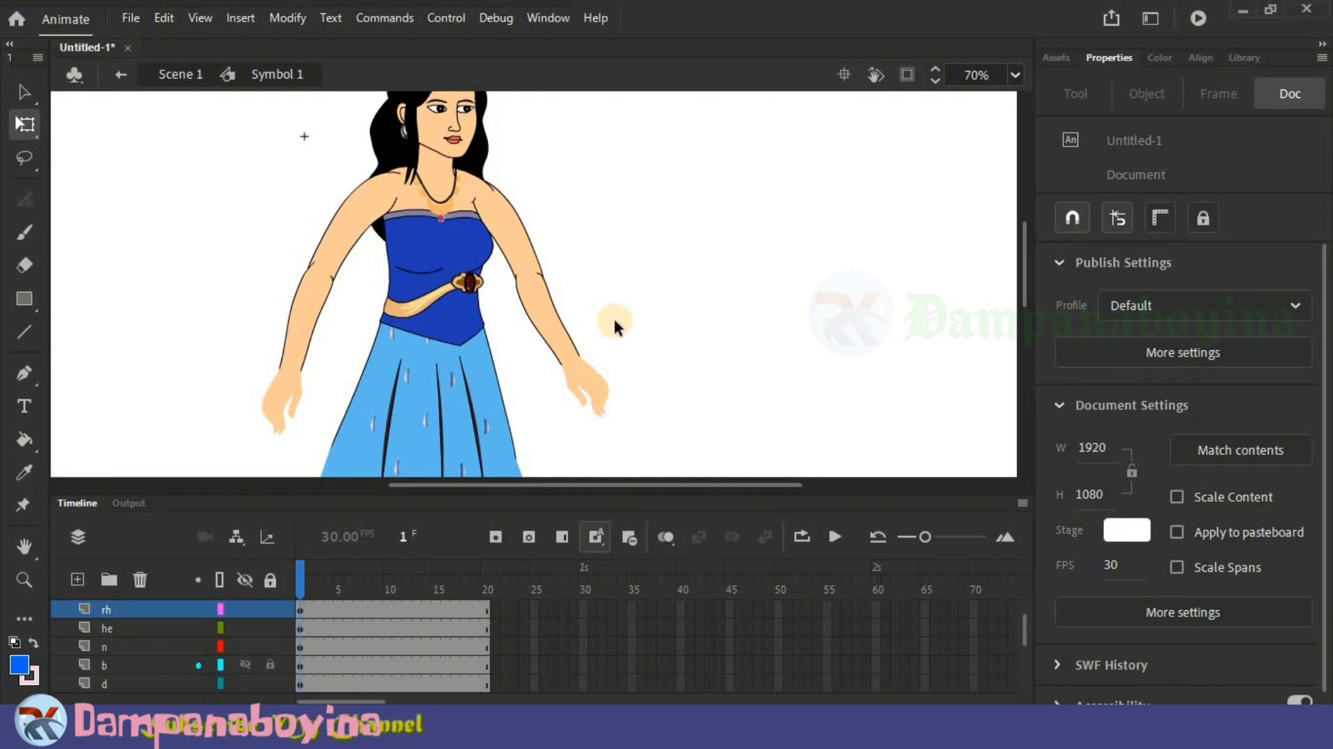
Step: Set the left leg's pivot at its upper end, rotate the leg forward and move it to about X 168.5, Y 626.3 under the skirt
scroll(615, 322, "down", 3)
scroll(620, 330, "down", 3)
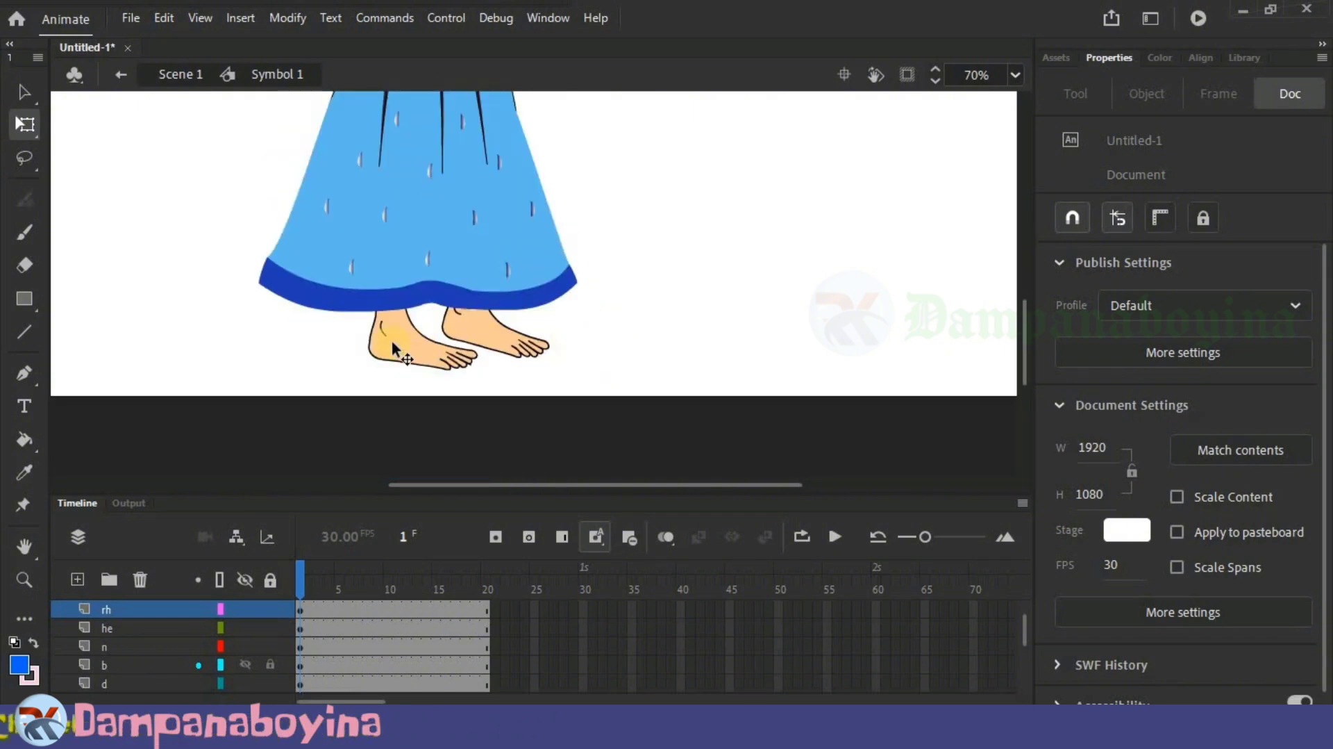
left_click(512, 340)
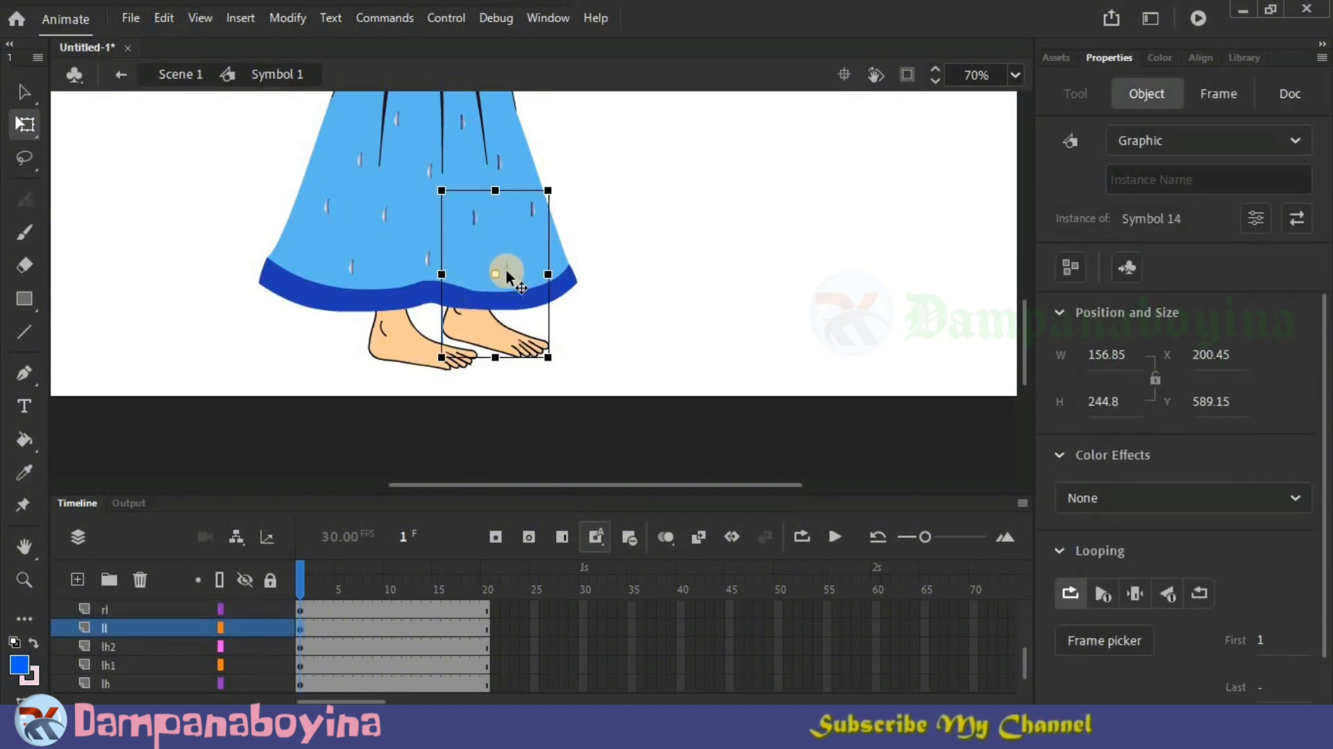
left_click_drag(495, 273, 461, 188)
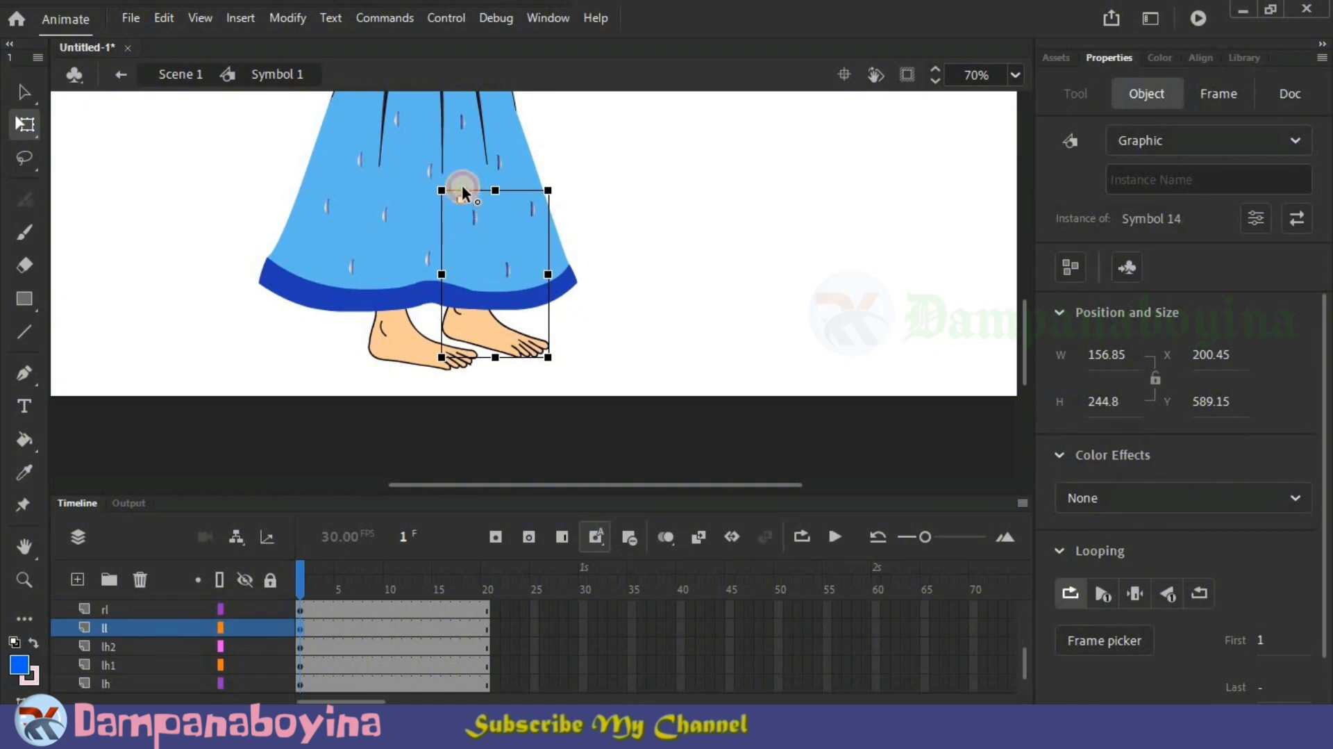
left_click_drag(597, 338, 616, 326)
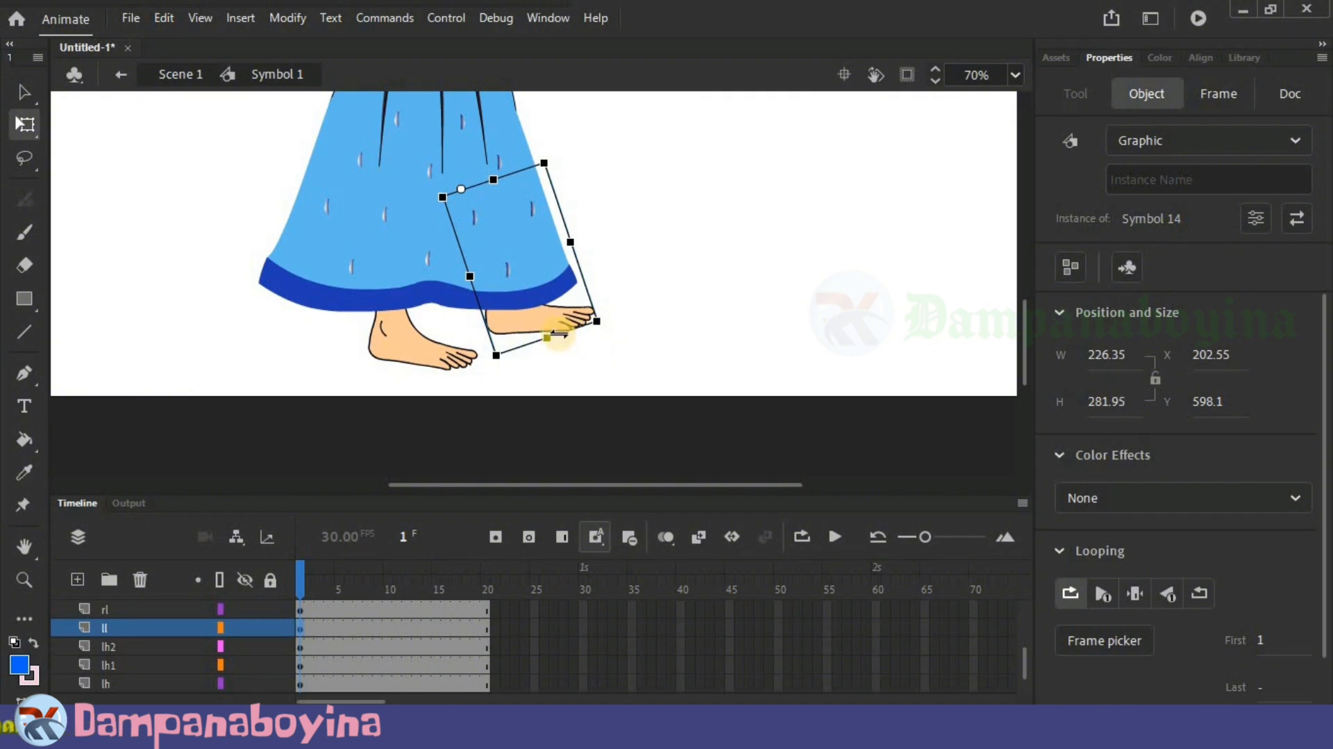
mouse_move(501, 327)
left_mouse_down()
mouse_move(504, 339)
mouse_move(604, 330)
mouse_move(501, 332)
left_mouse_up()
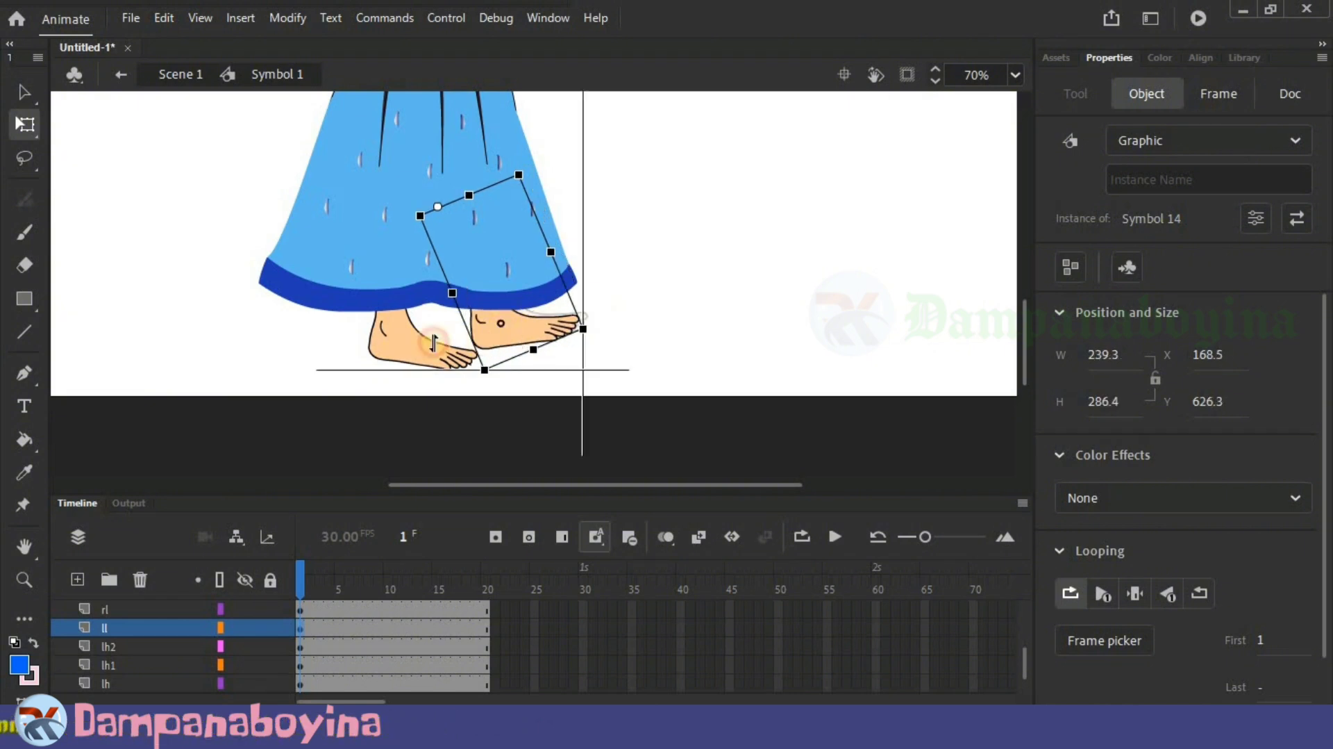
Step: Set the right leg's pivot at its upper end and rotate the leg backward beneath the skirt
left_click(400, 343)
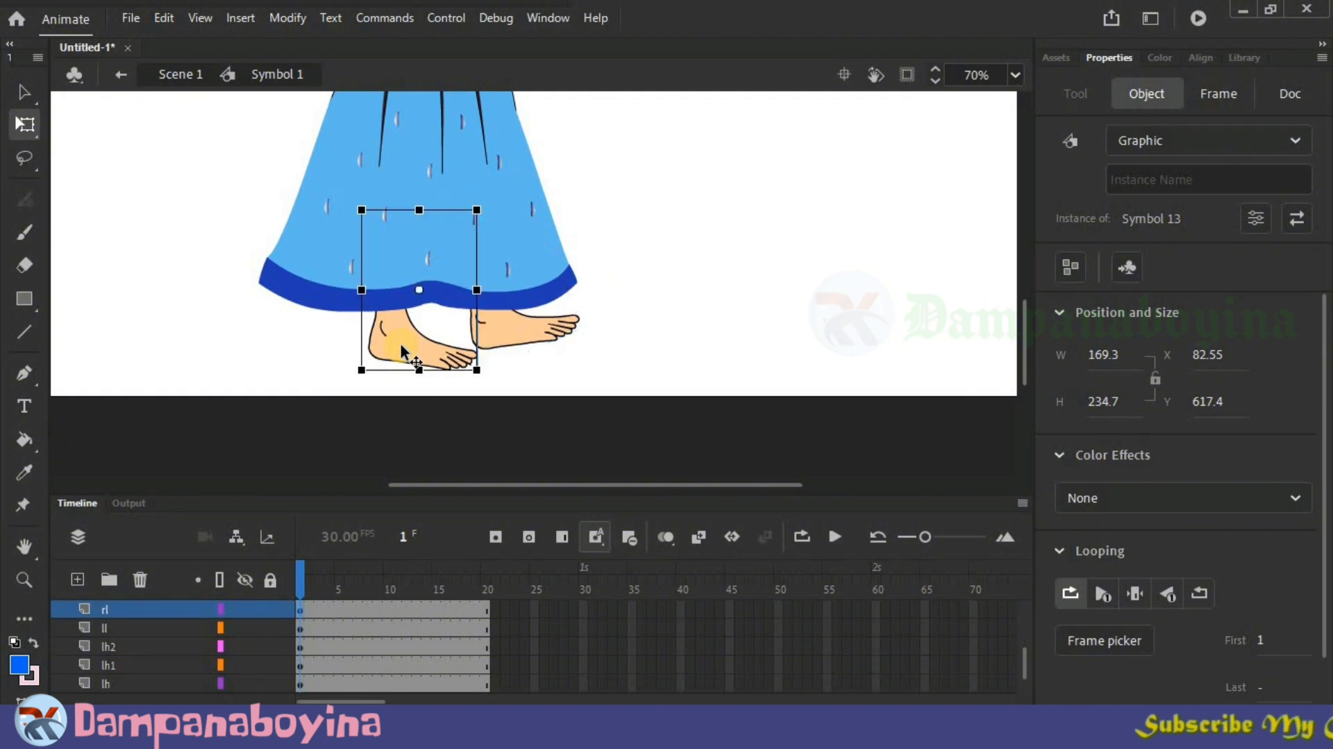
left_click_drag(418, 289, 418, 209)
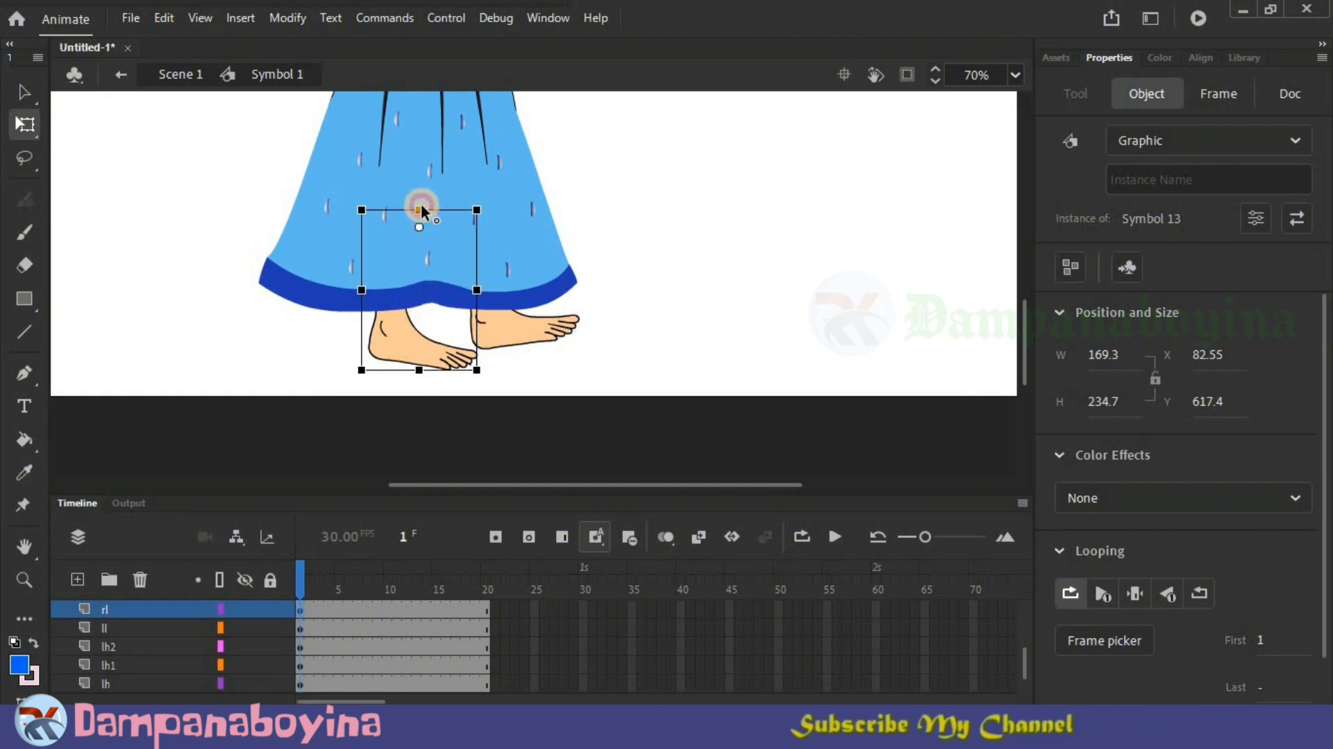
left_click_drag(497, 375, 362, 338)
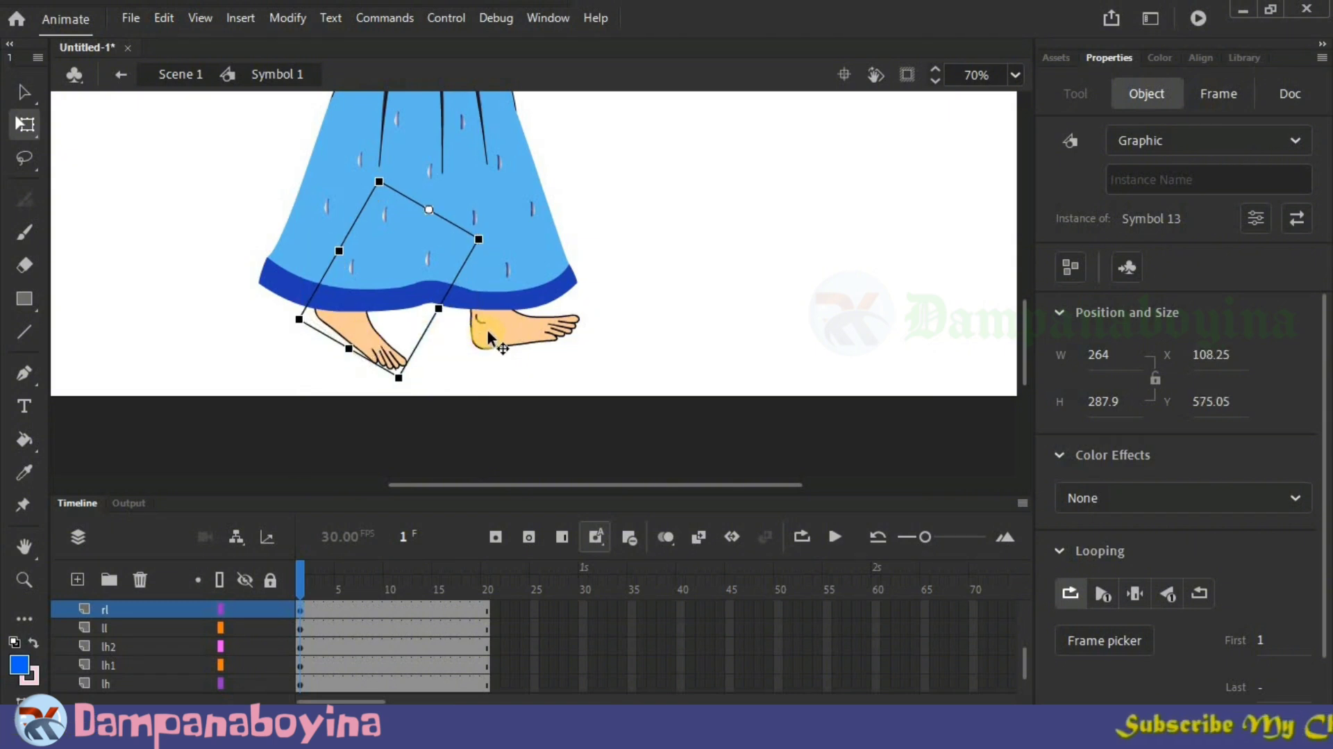
Step: Move the left leg slightly down to X 168.5, Y 635.65 so its foot sits lower under the skirt
left_click(500, 334)
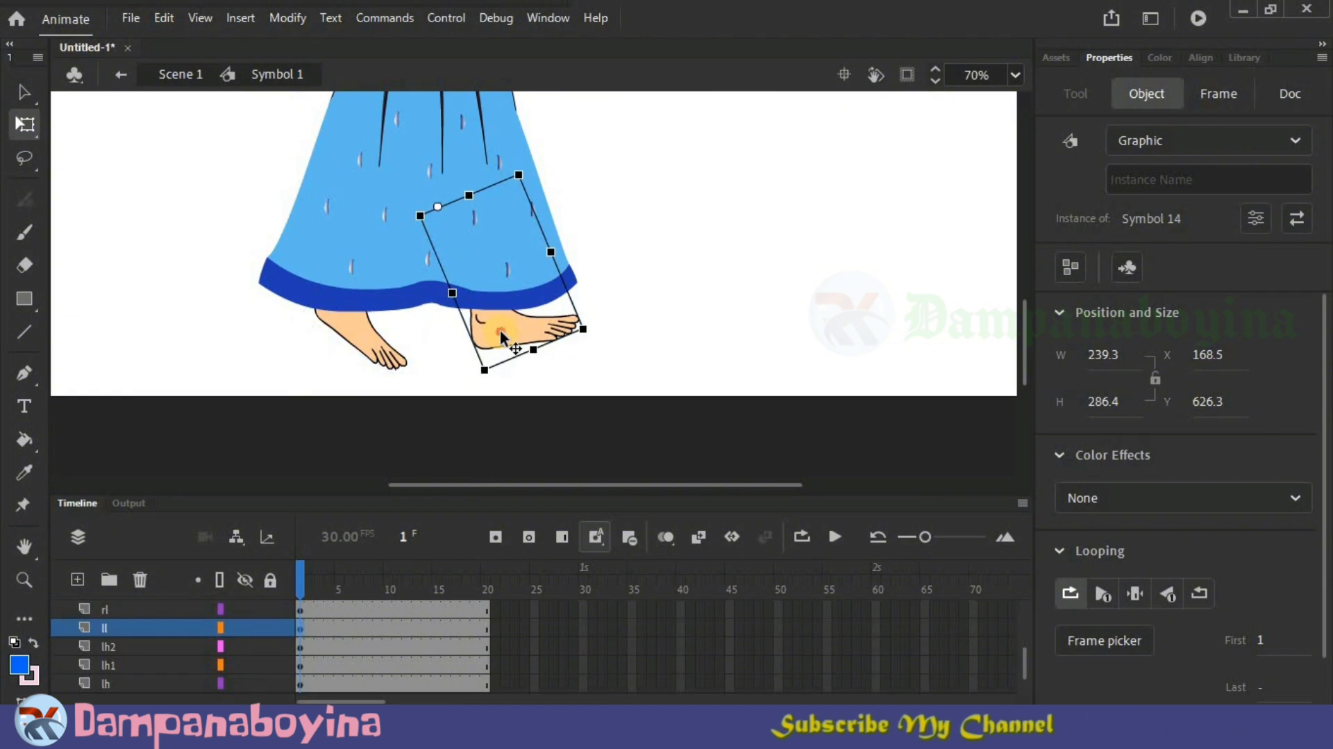
left_click_drag(500, 335, 501, 342)
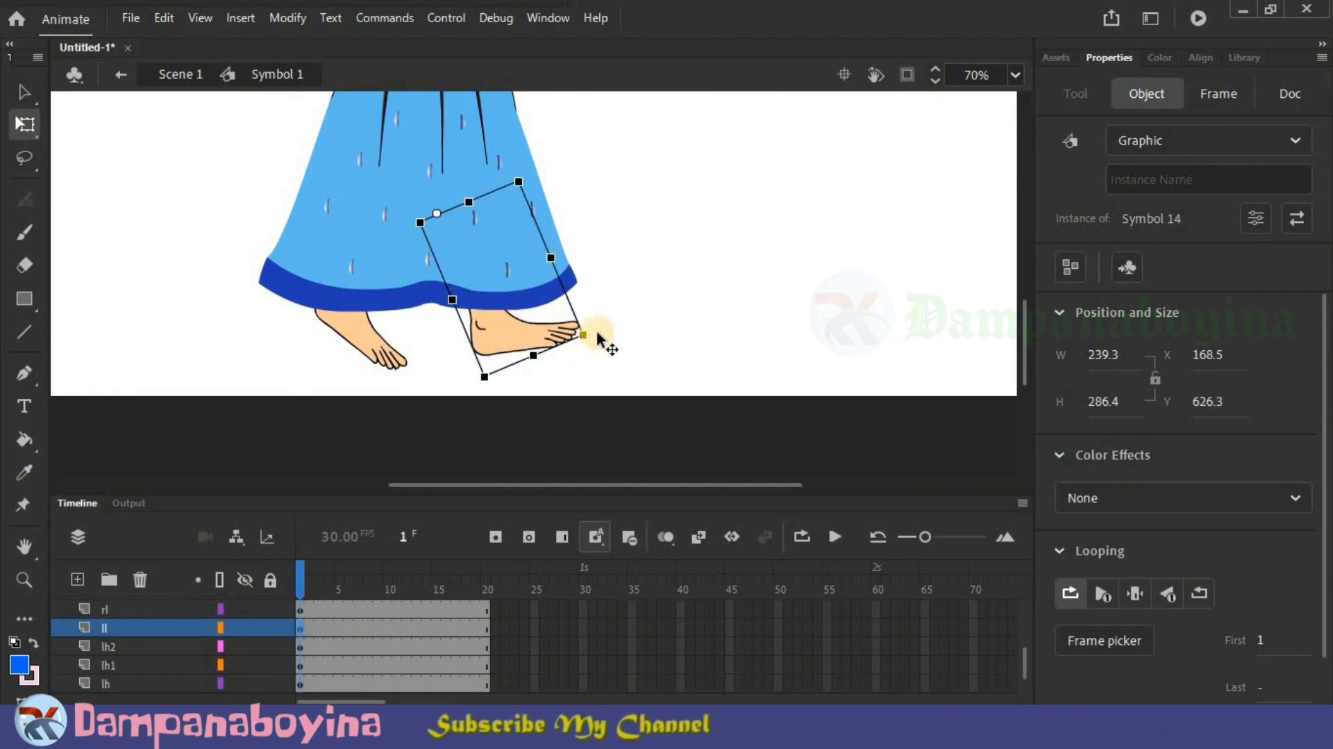
left_click(623, 323)
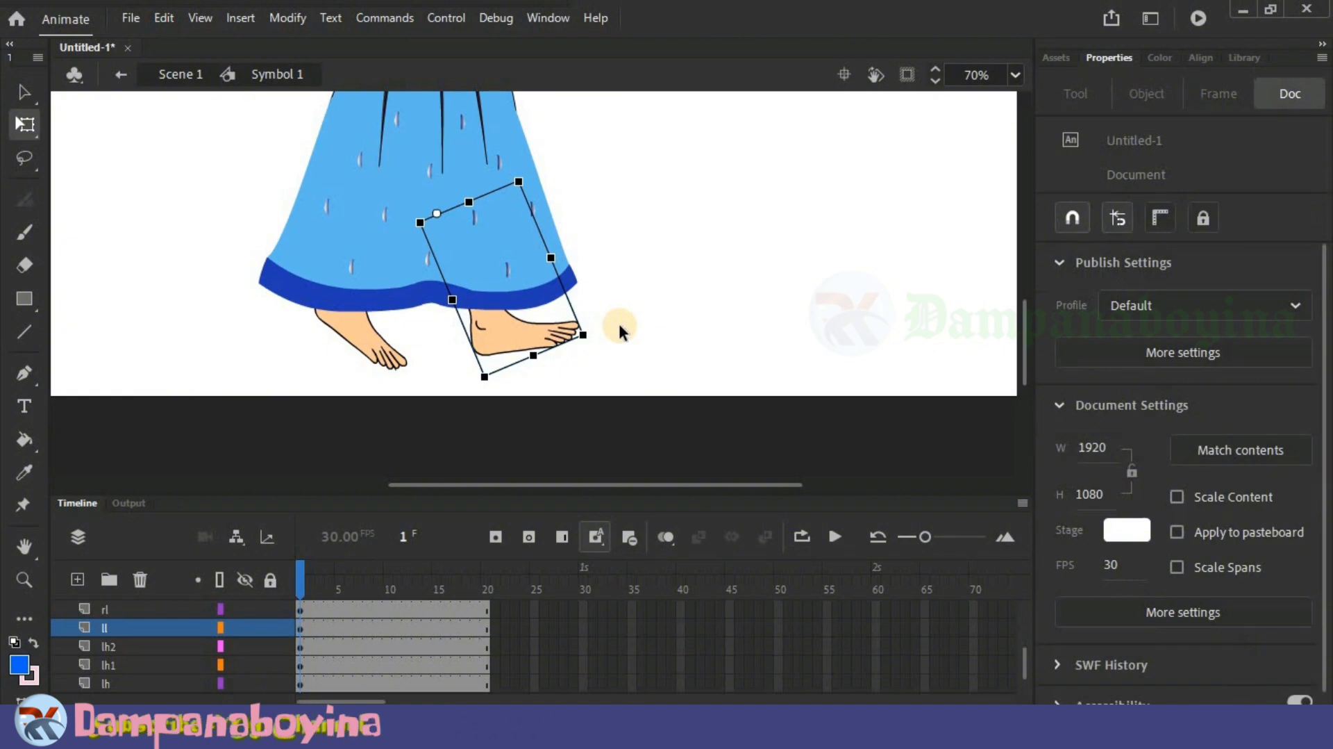
left_click(519, 336)
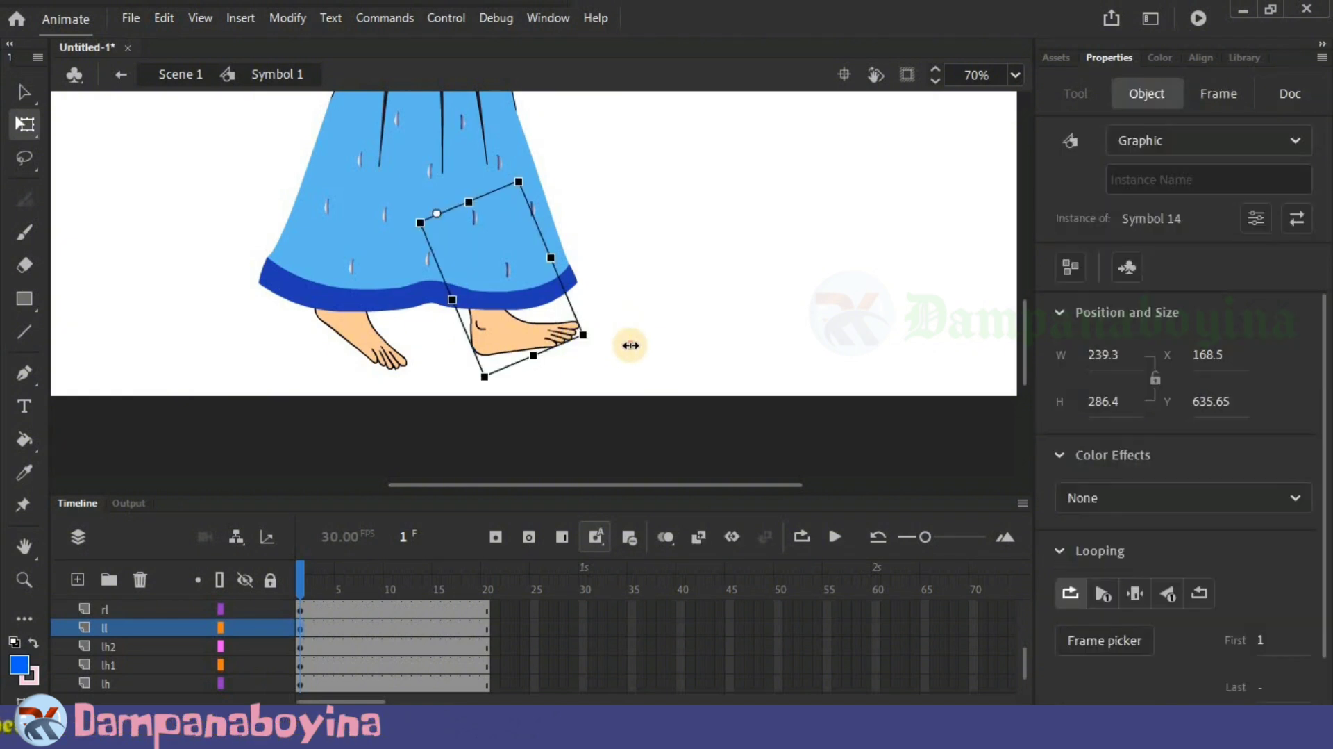
Step: Insert keyframes at frame 20 on all layers to repeat the opening pose, and deselect the artwork
left_click(330, 589)
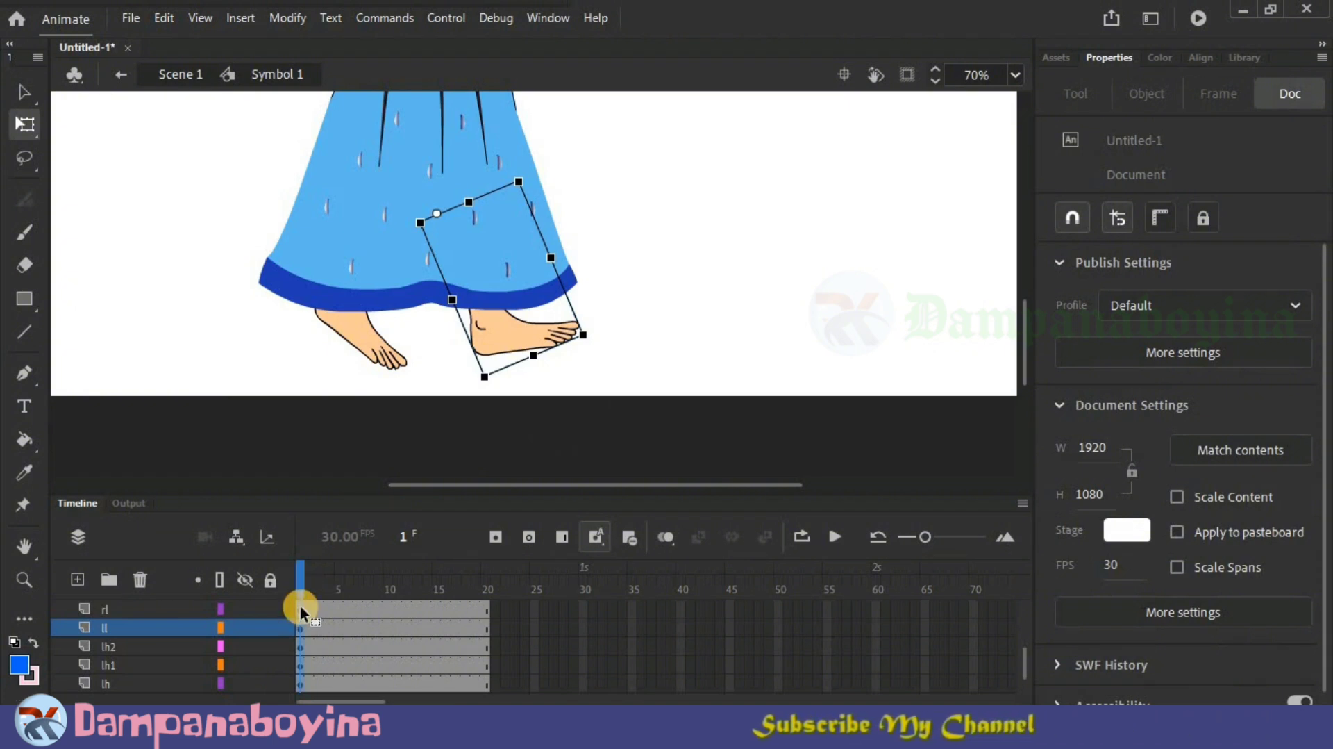
left_click(300, 606)
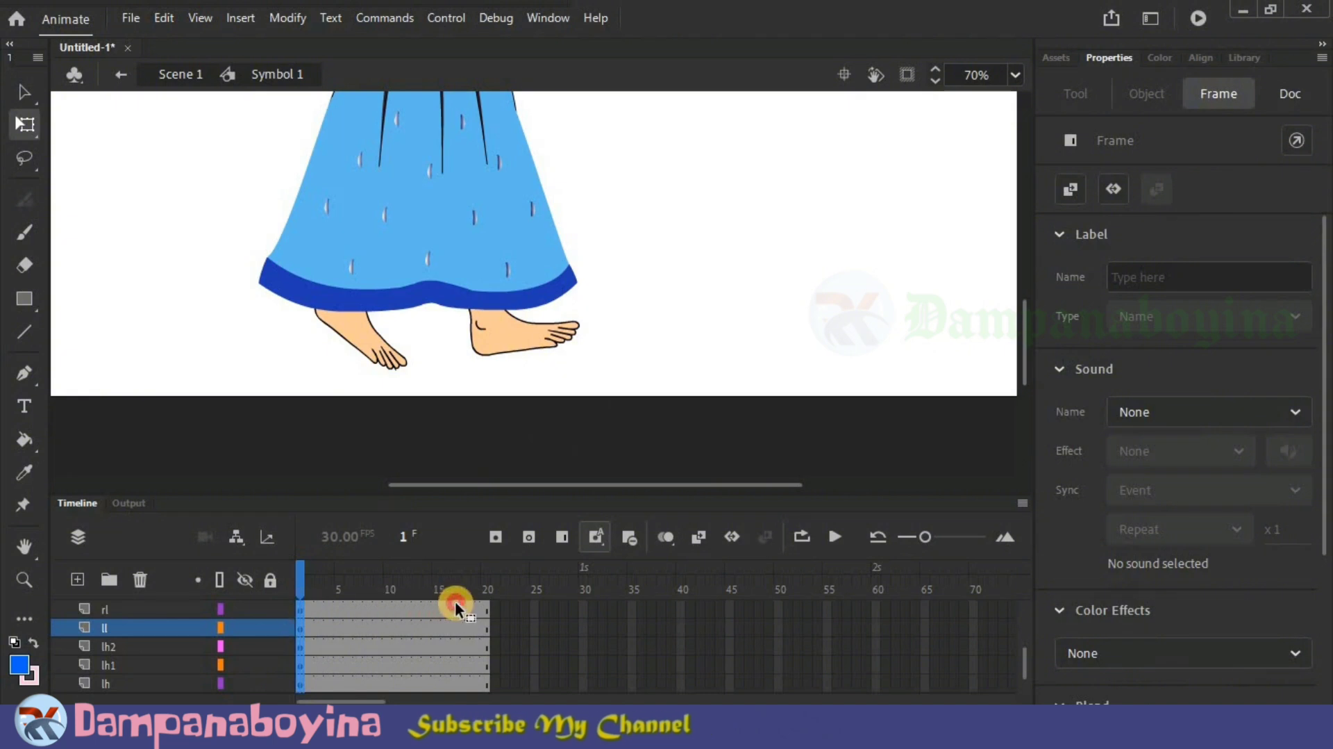
left_click_drag(456, 602, 484, 604)
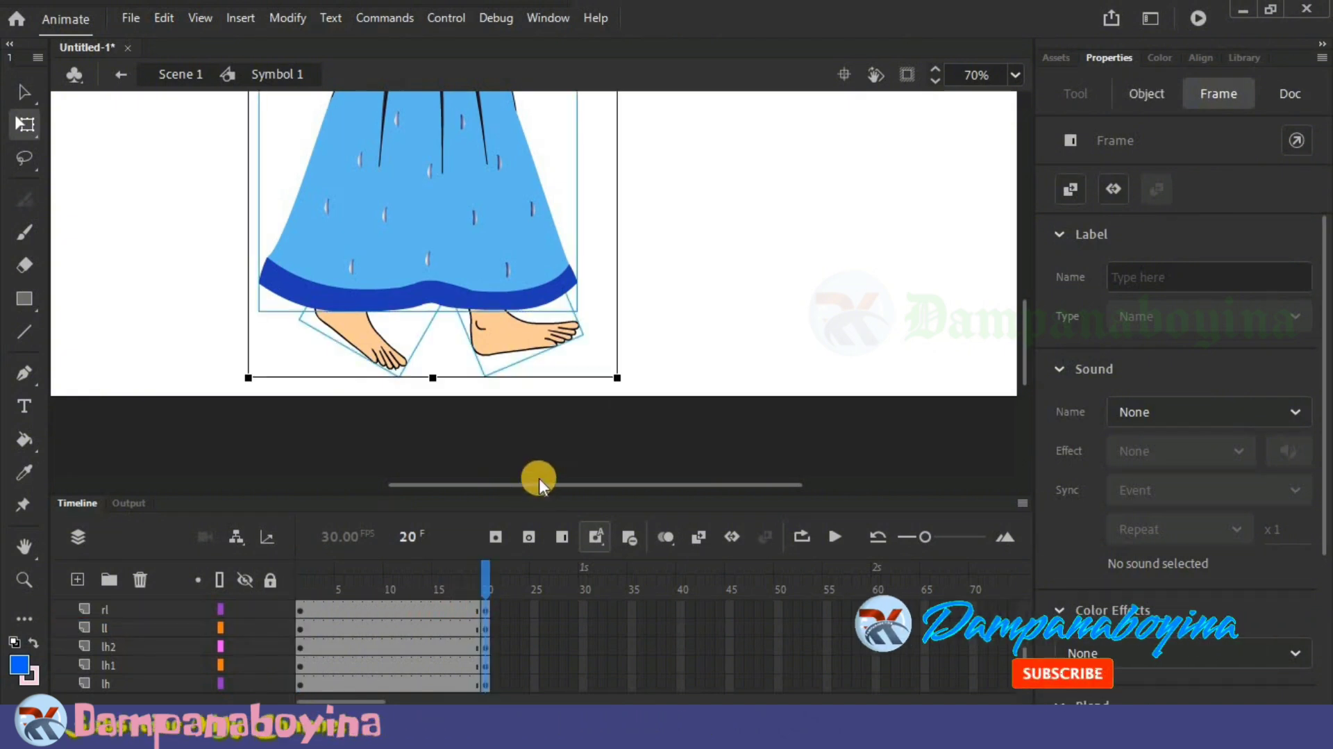
left_click(725, 338)
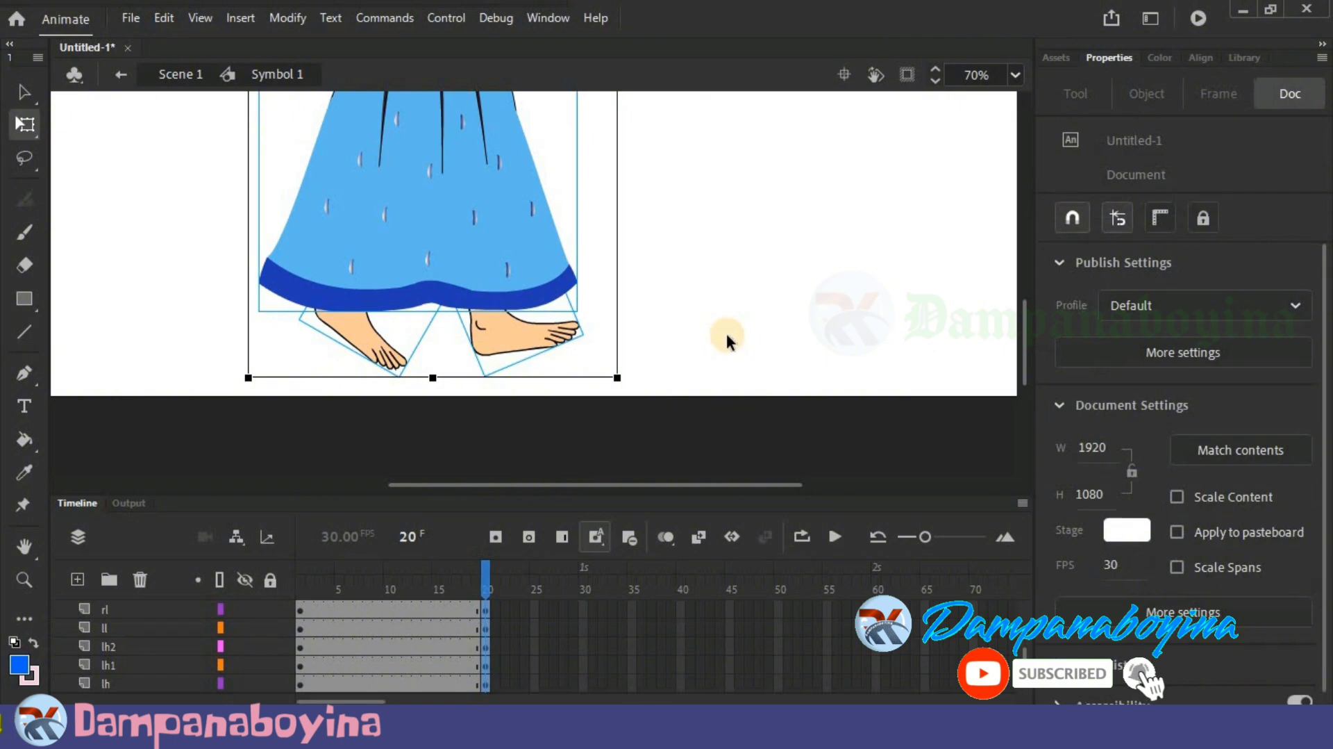
left_click(727, 340)
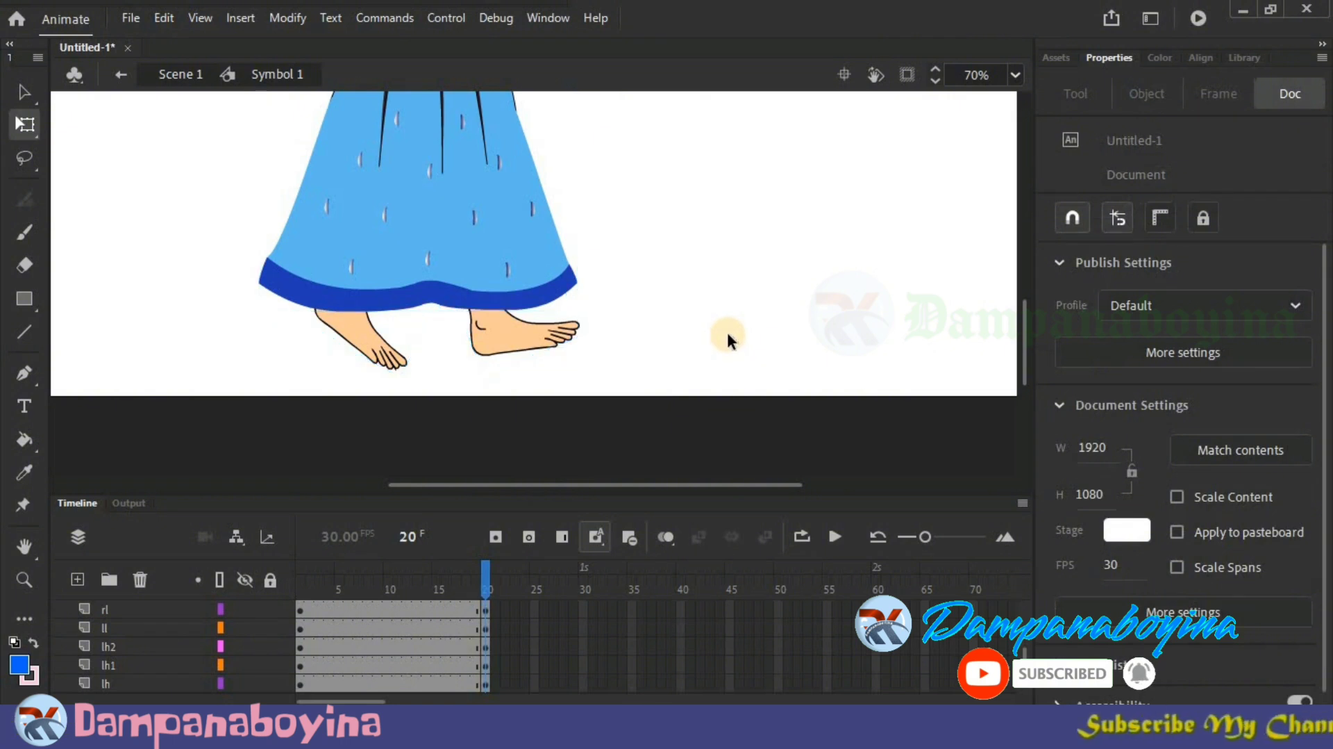
Step: Insert keyframes at frame 10 on all the character's layers for the middle pose
key("ctrl+minus")
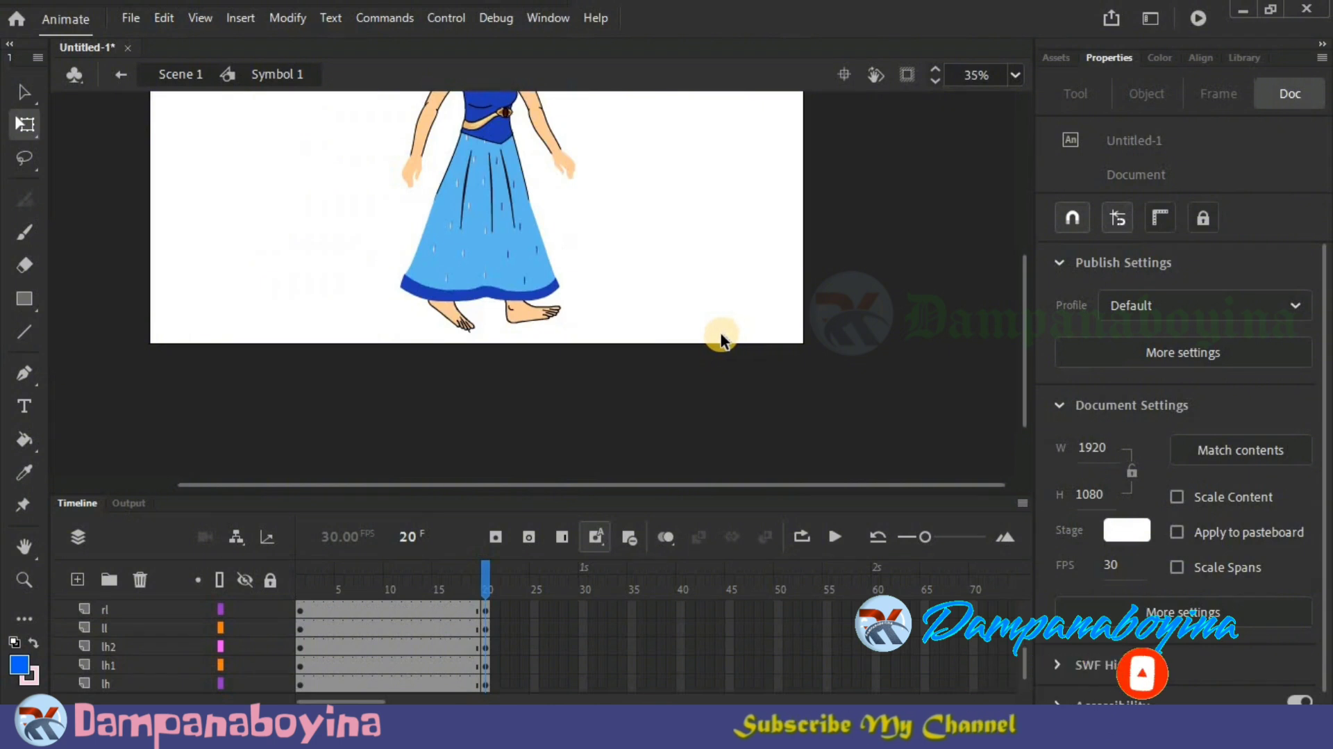
scroll(719, 329, "up", 2)
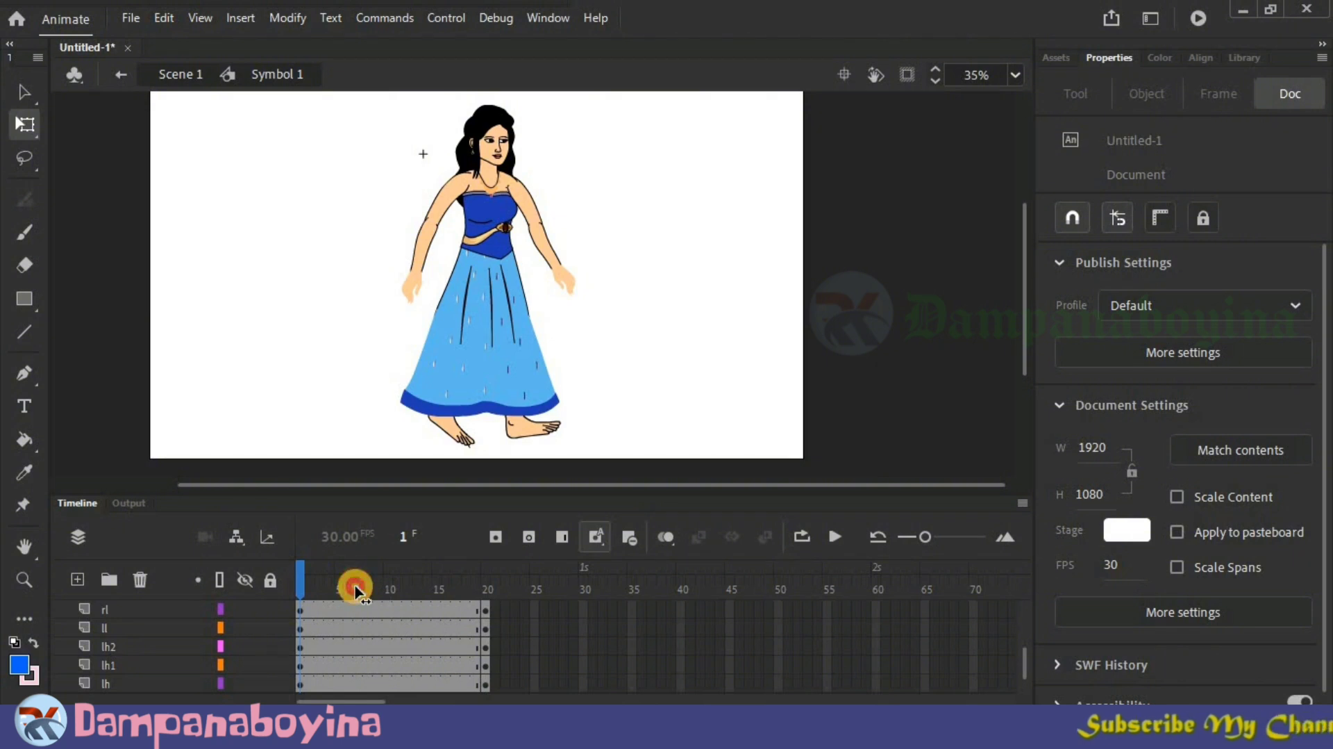
key("Return")
left_click(387, 587)
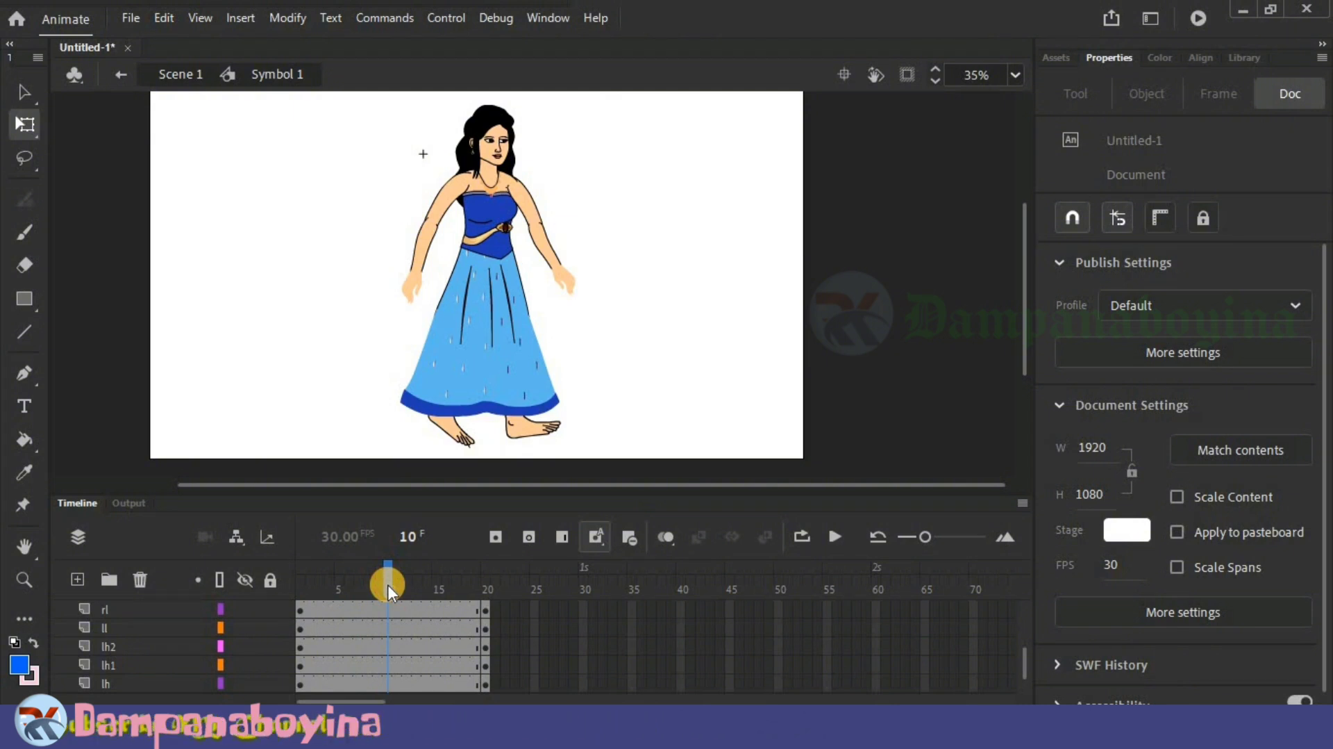
left_click(388, 585)
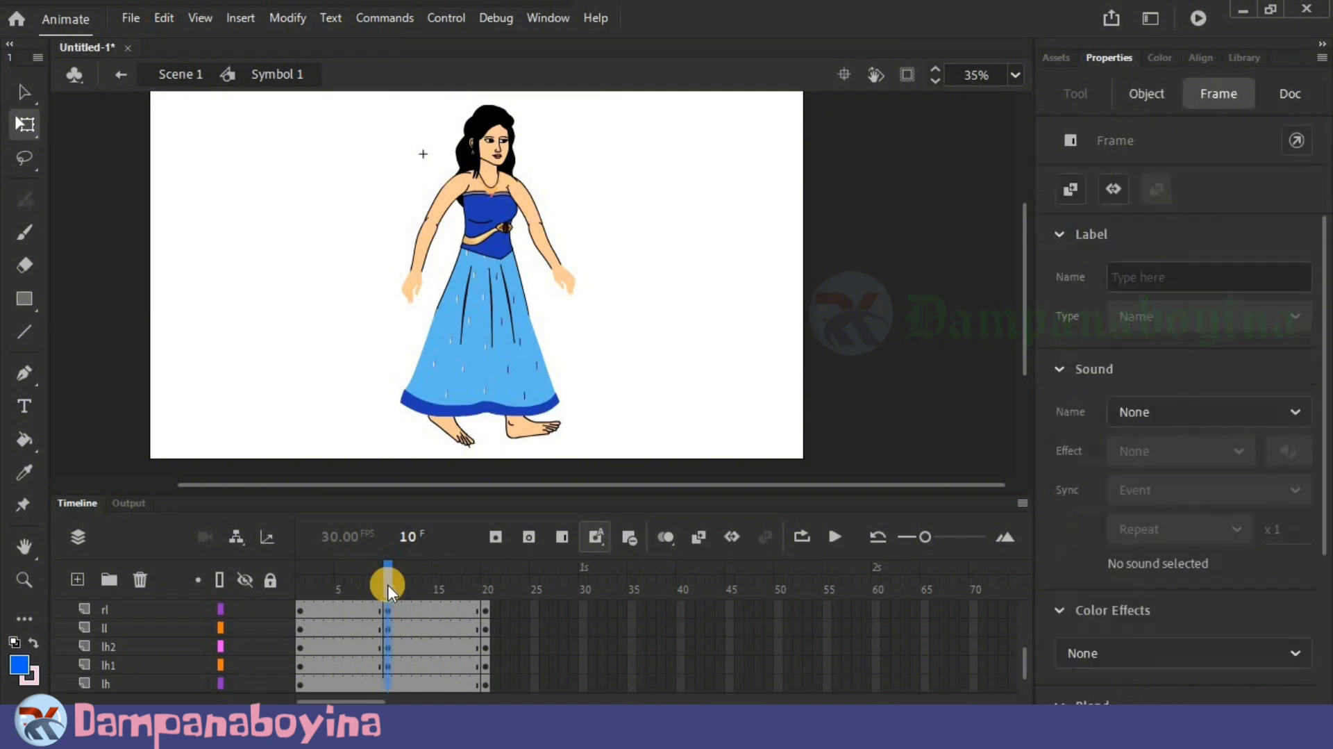
key("F6")
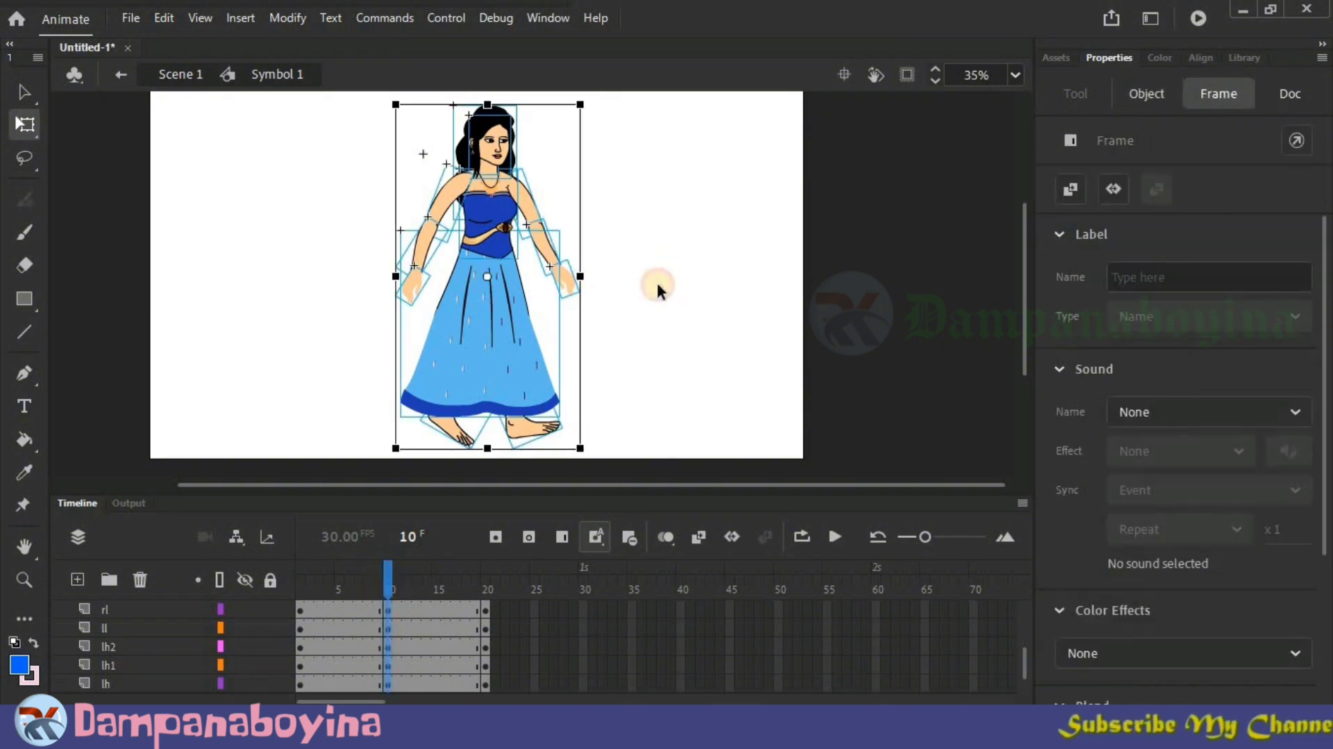
Step: At frame 10, select all three left arm parts, set their pivot at the shoulder and rotate the arm inward behind the body
key("ctrl+=")
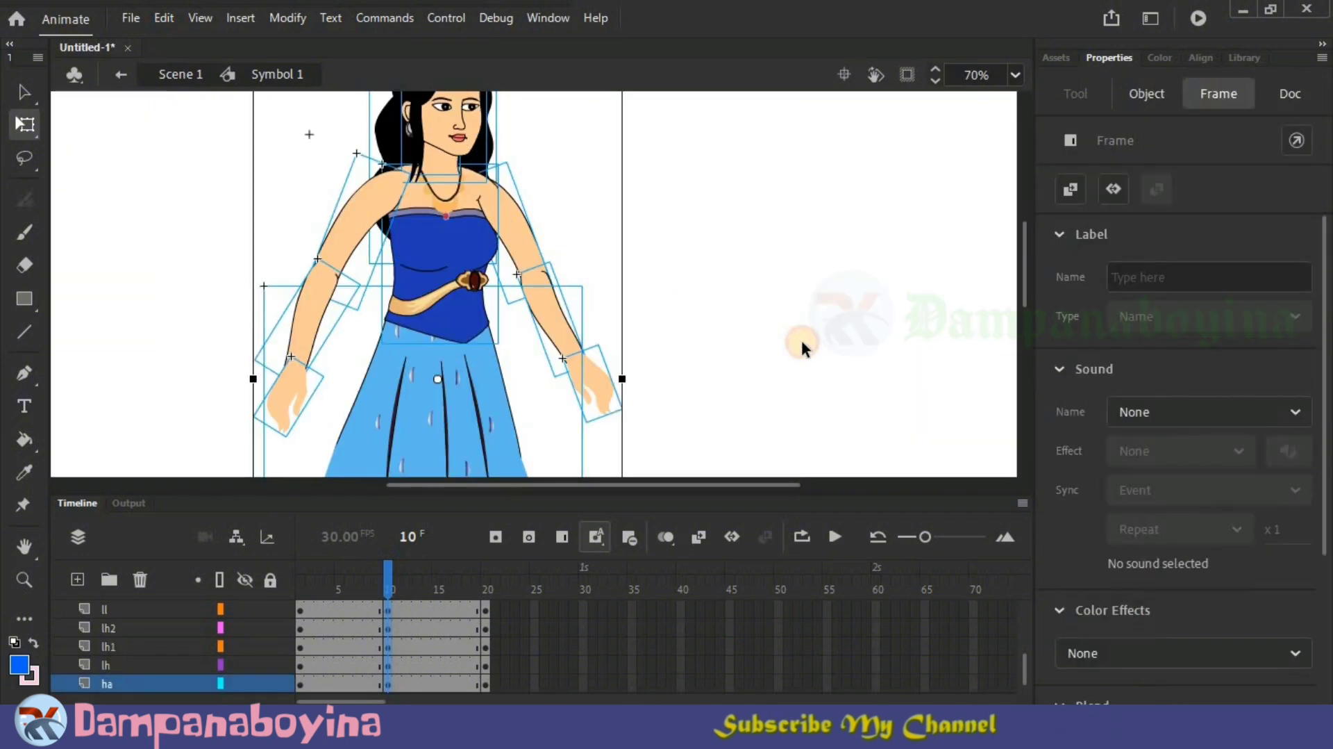
left_click(803, 347)
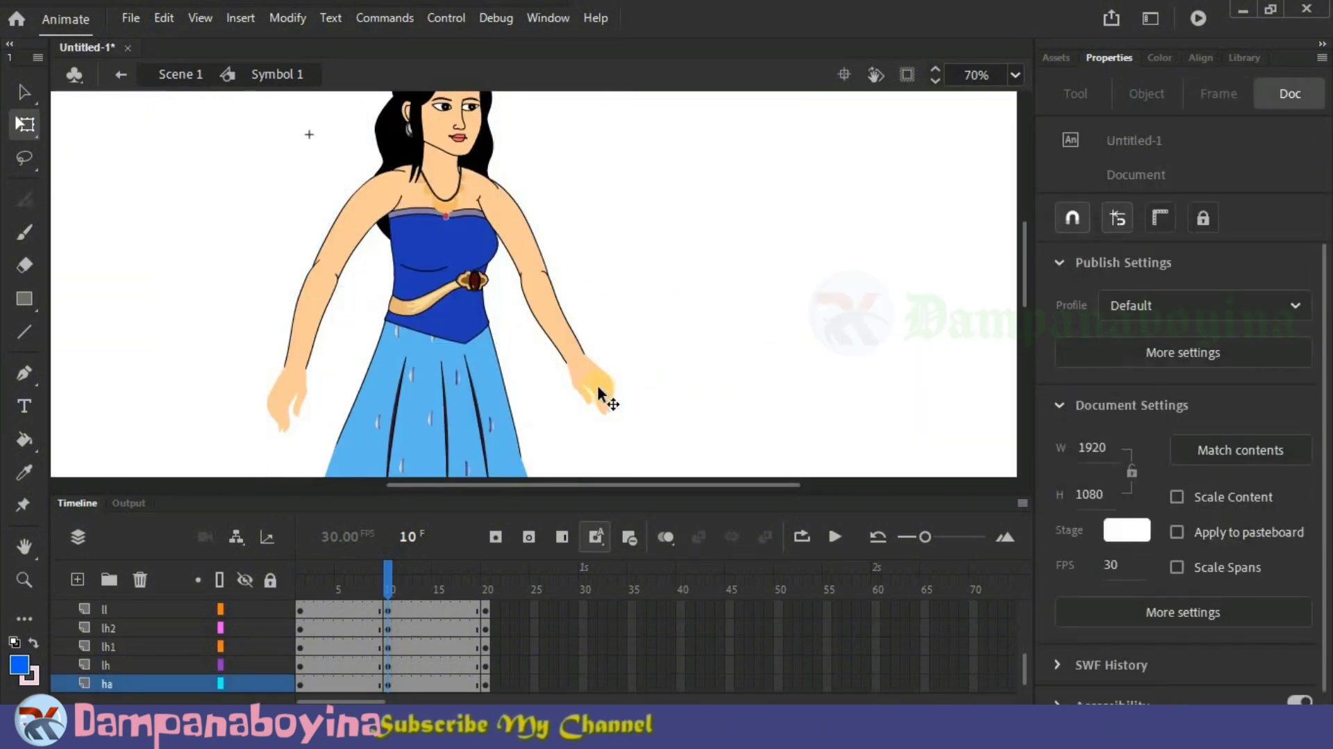
left_click(597, 385)
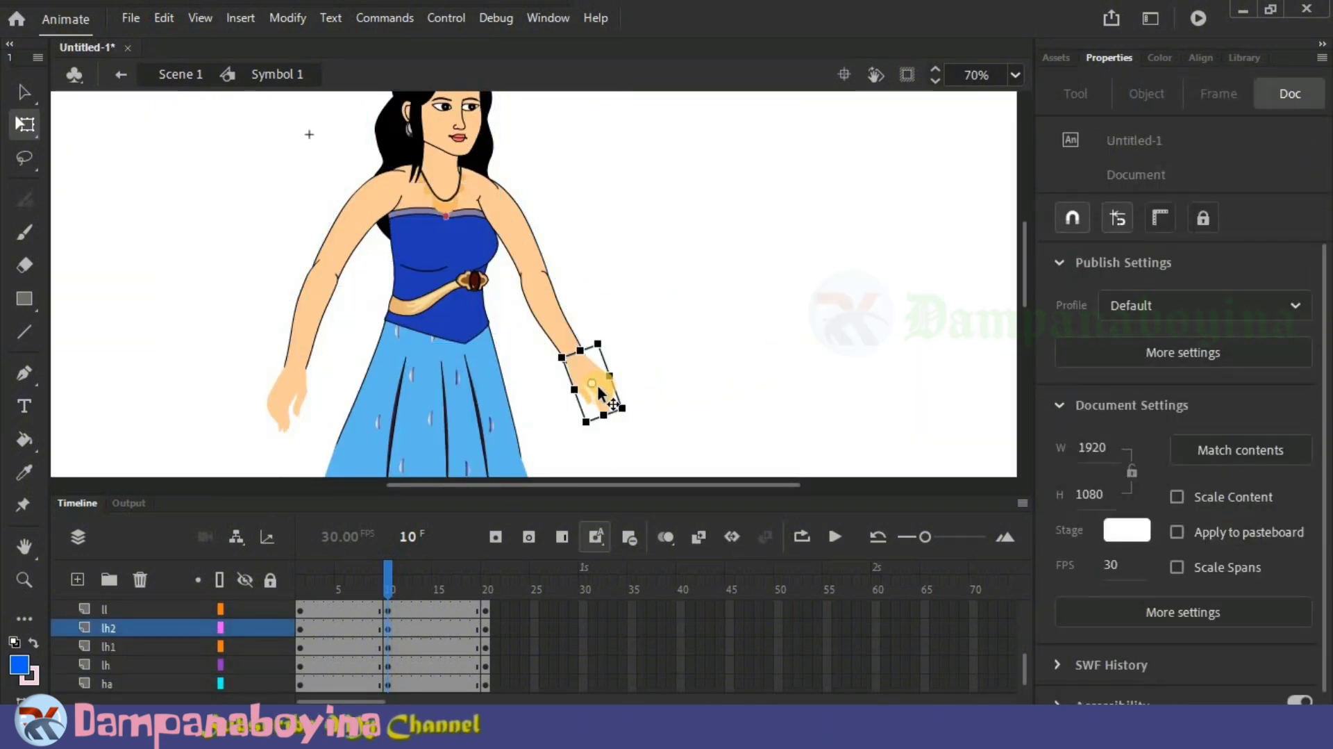
left_click(555, 313, "shift")
left_click(521, 236, "shift")
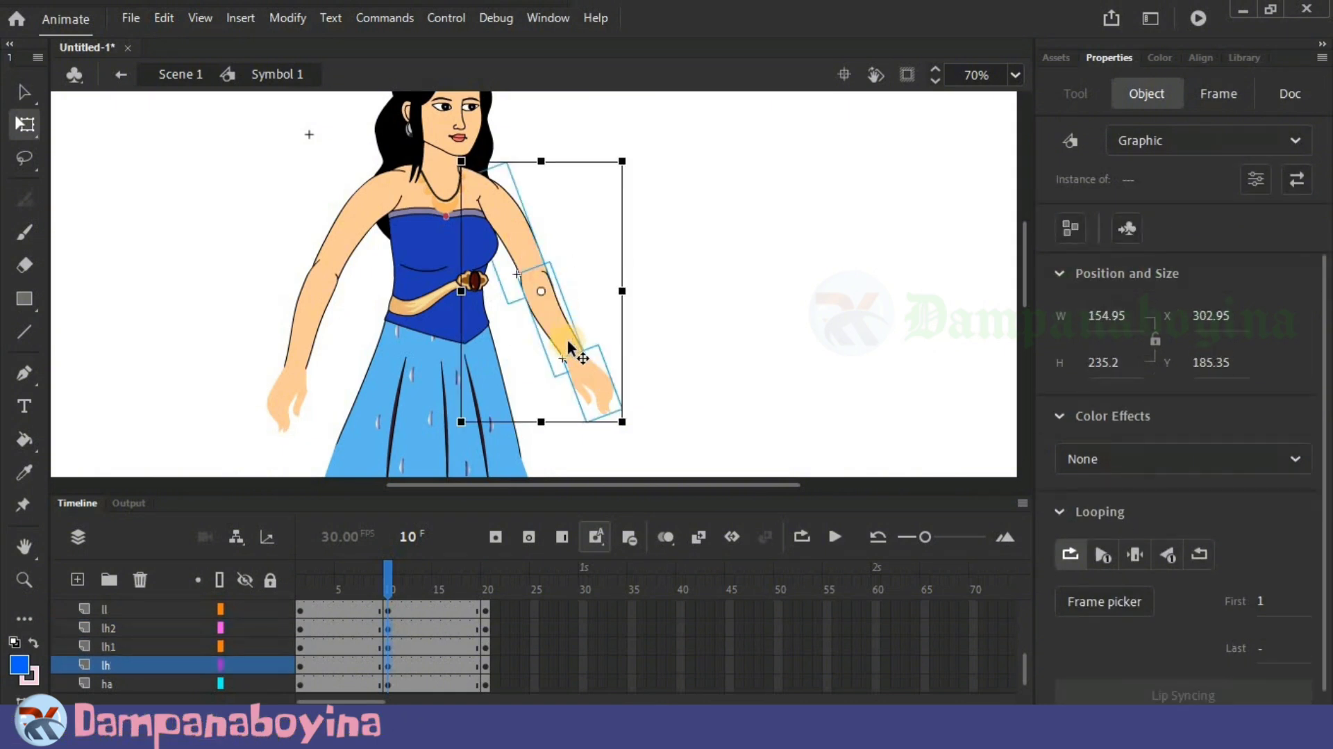
left_click_drag(541, 289, 468, 183)
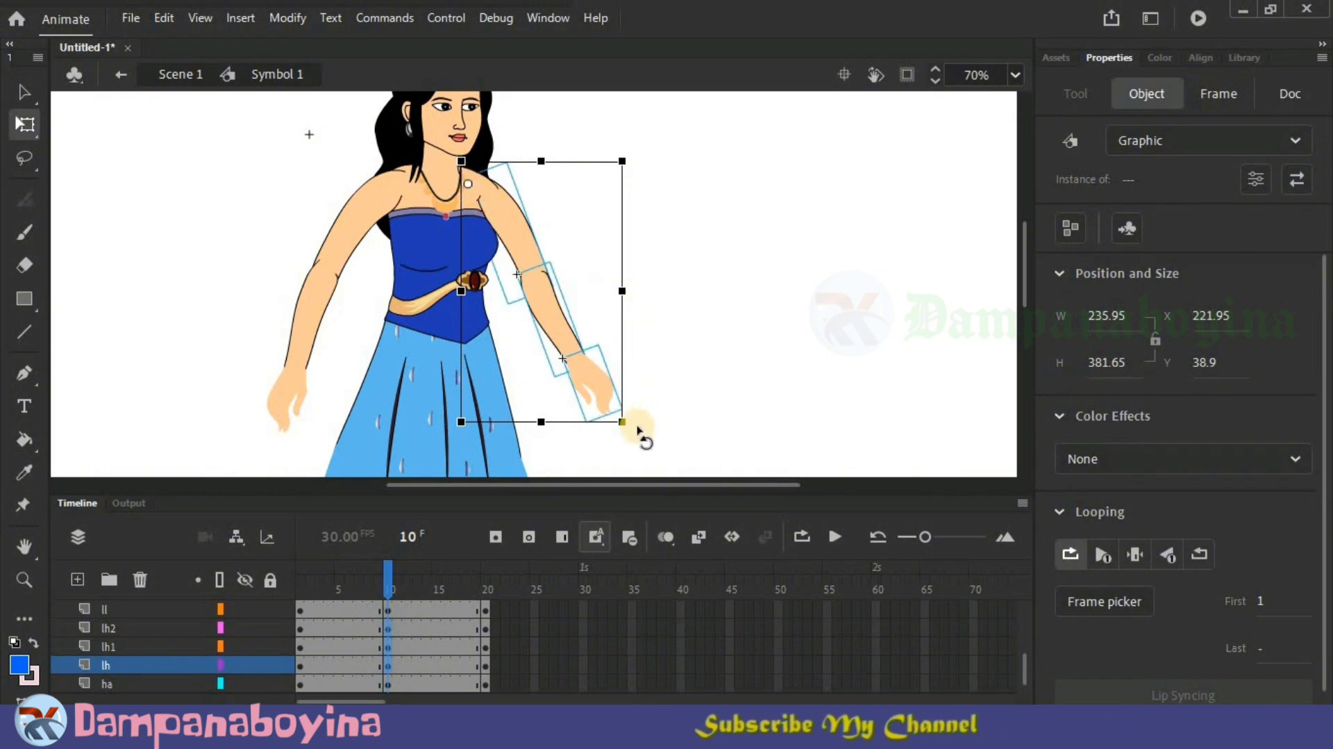
left_click_drag(633, 422, 477, 442)
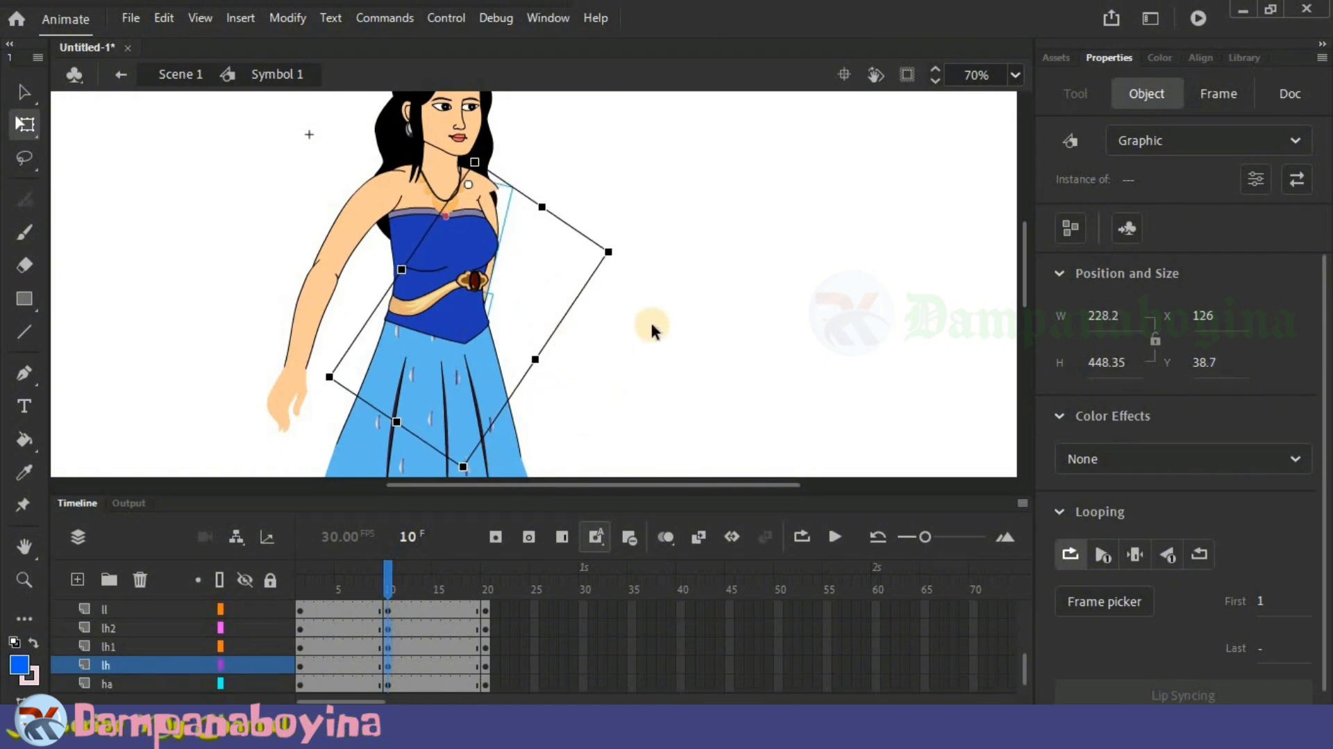
Step: Nudge the rotated left arm outward to about X 195.95, Y 59.25 so it meets the shoulder, and deselect it
key("Right")
key("Right")
key("Right")
key("Right")
key("Right")
key("Right")
key("Right")
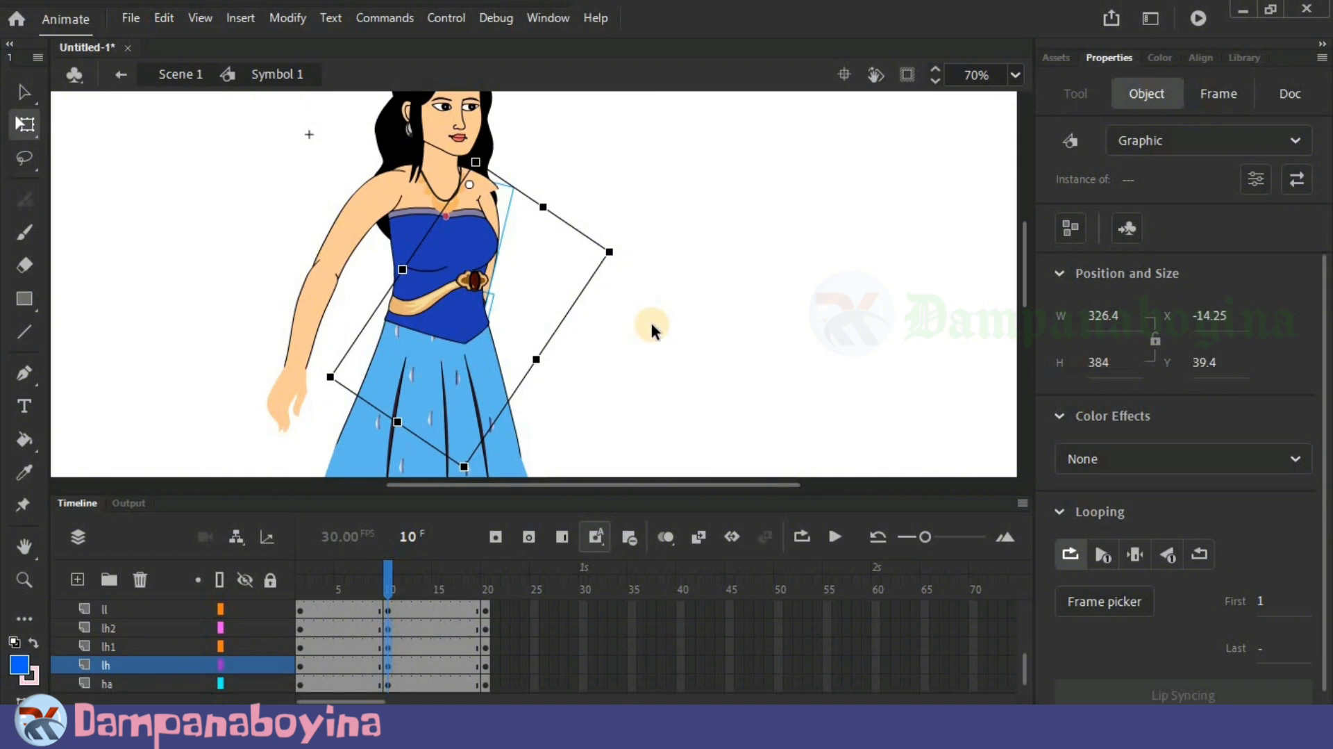
key("Right")
key("Right")
key("Right")
key("Right")
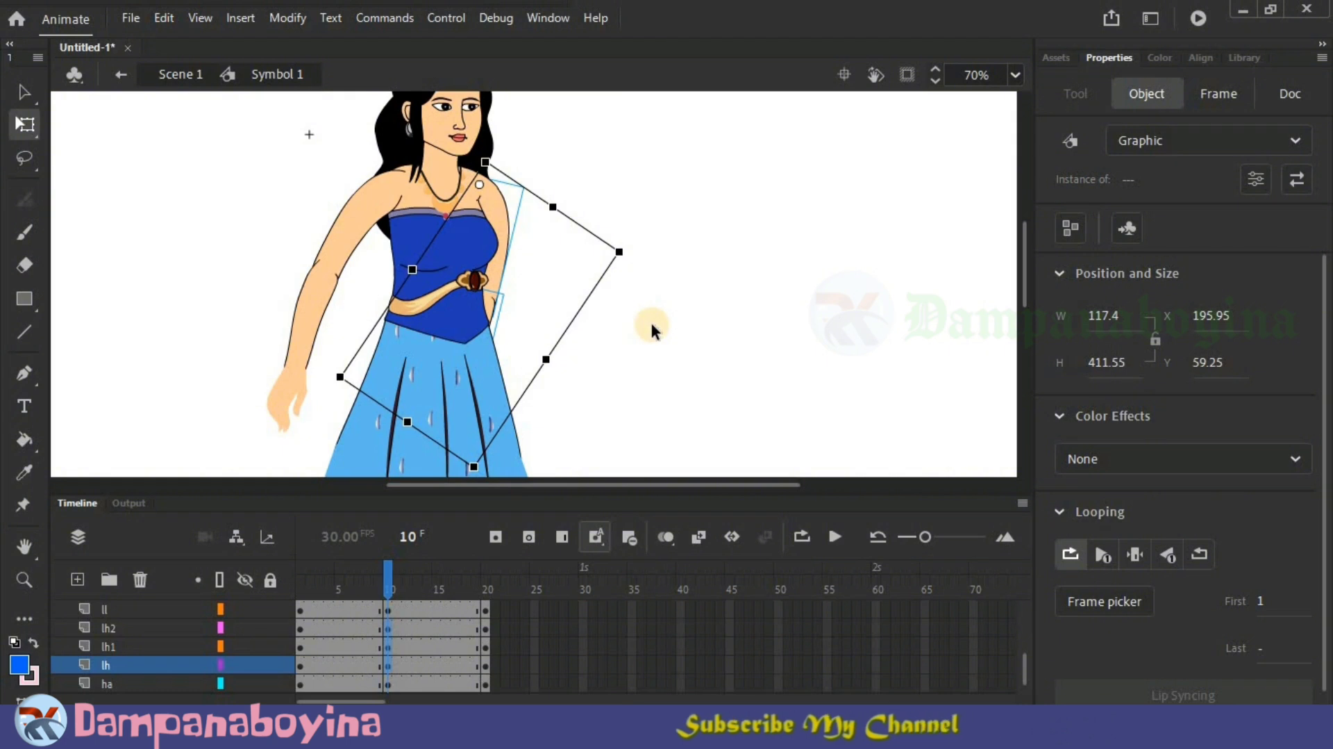
left_click(651, 329)
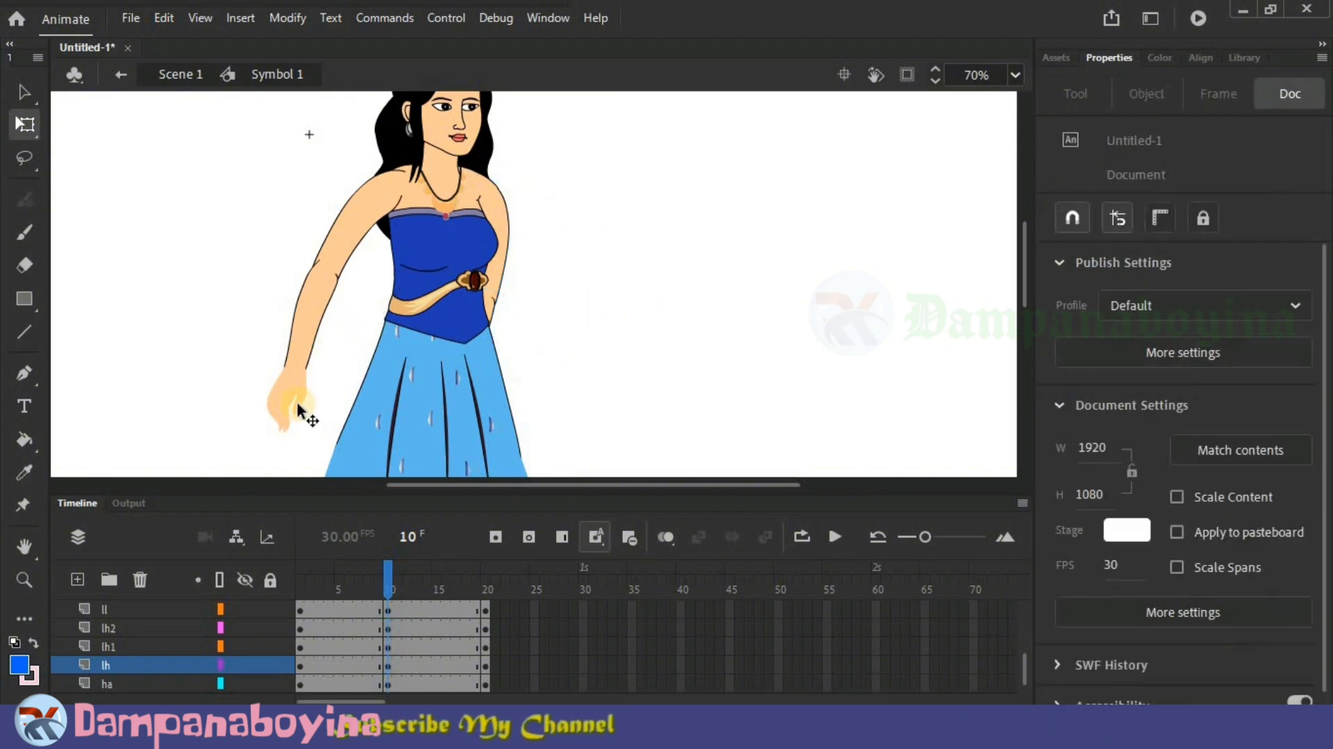
Step: Select all three right arm parts, set their pivot at the shoulder and rotate the arm forward across the body
left_click_drag(289, 393, 303, 322)
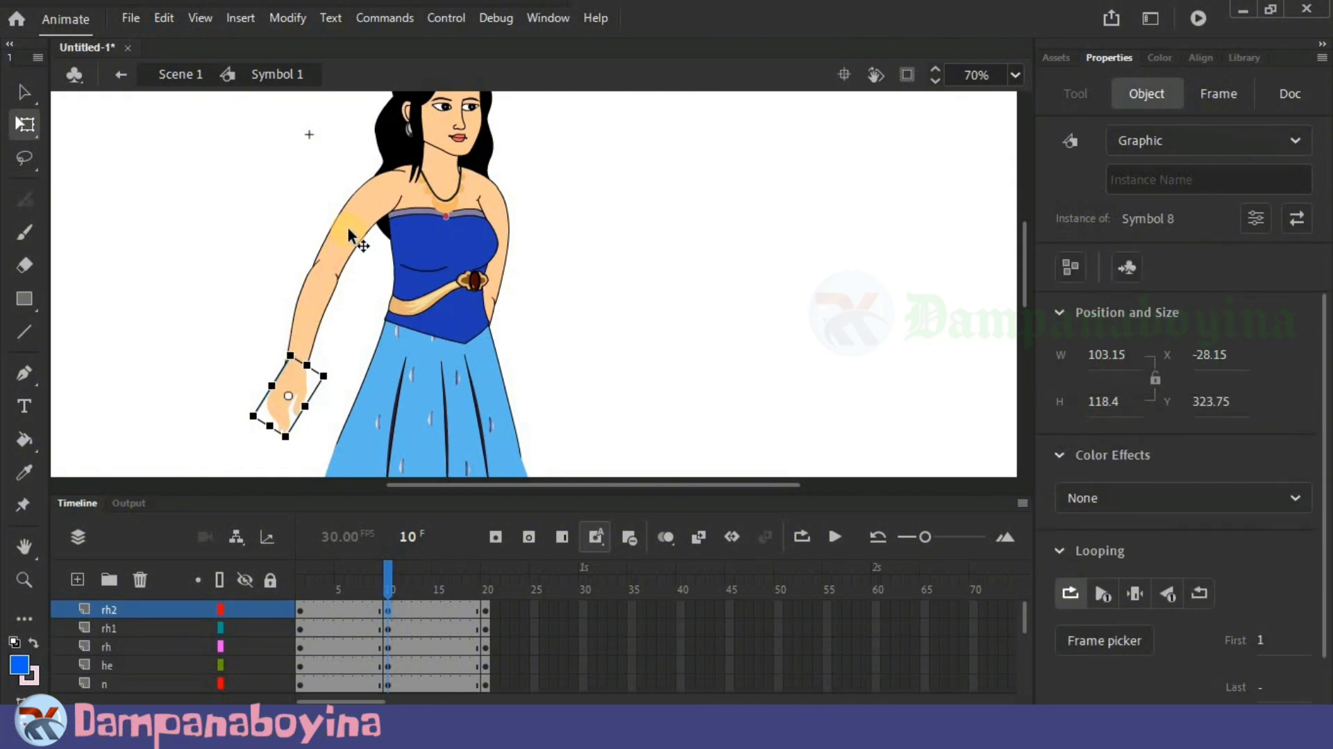
left_click(337, 299)
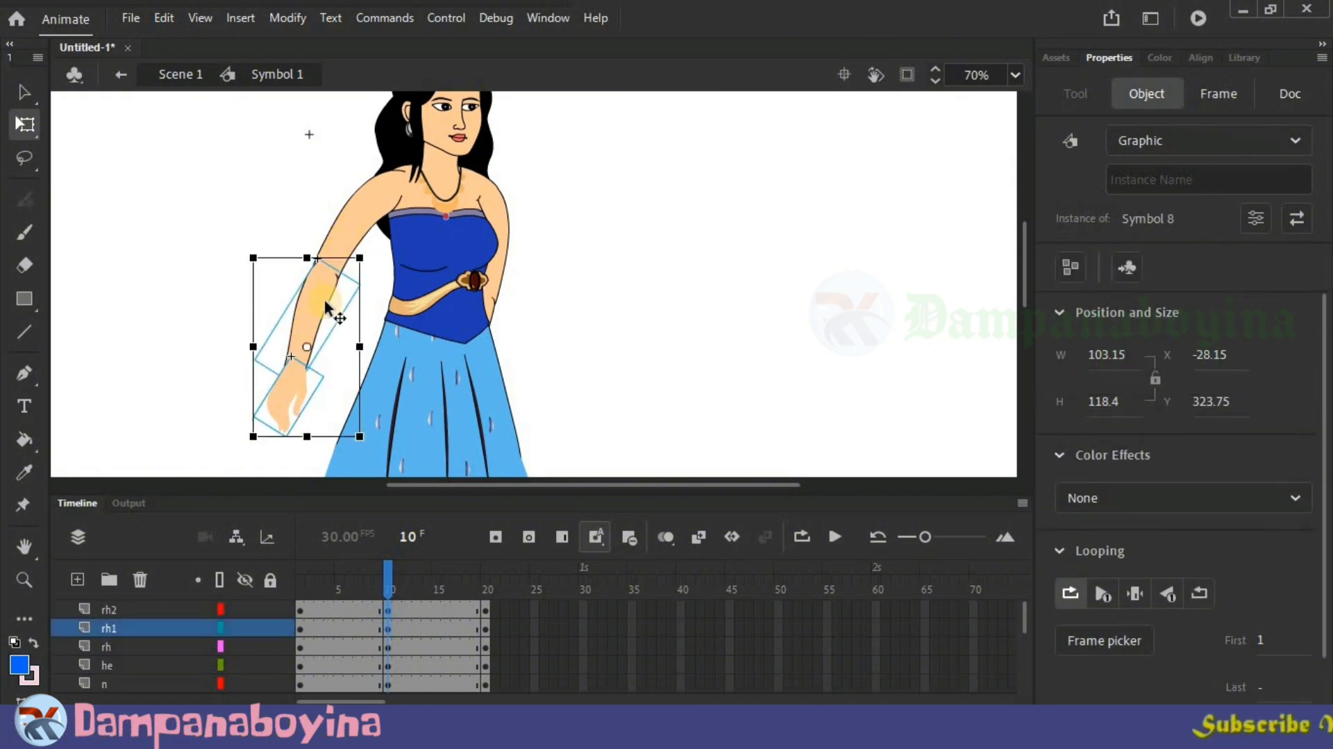
left_click(358, 218)
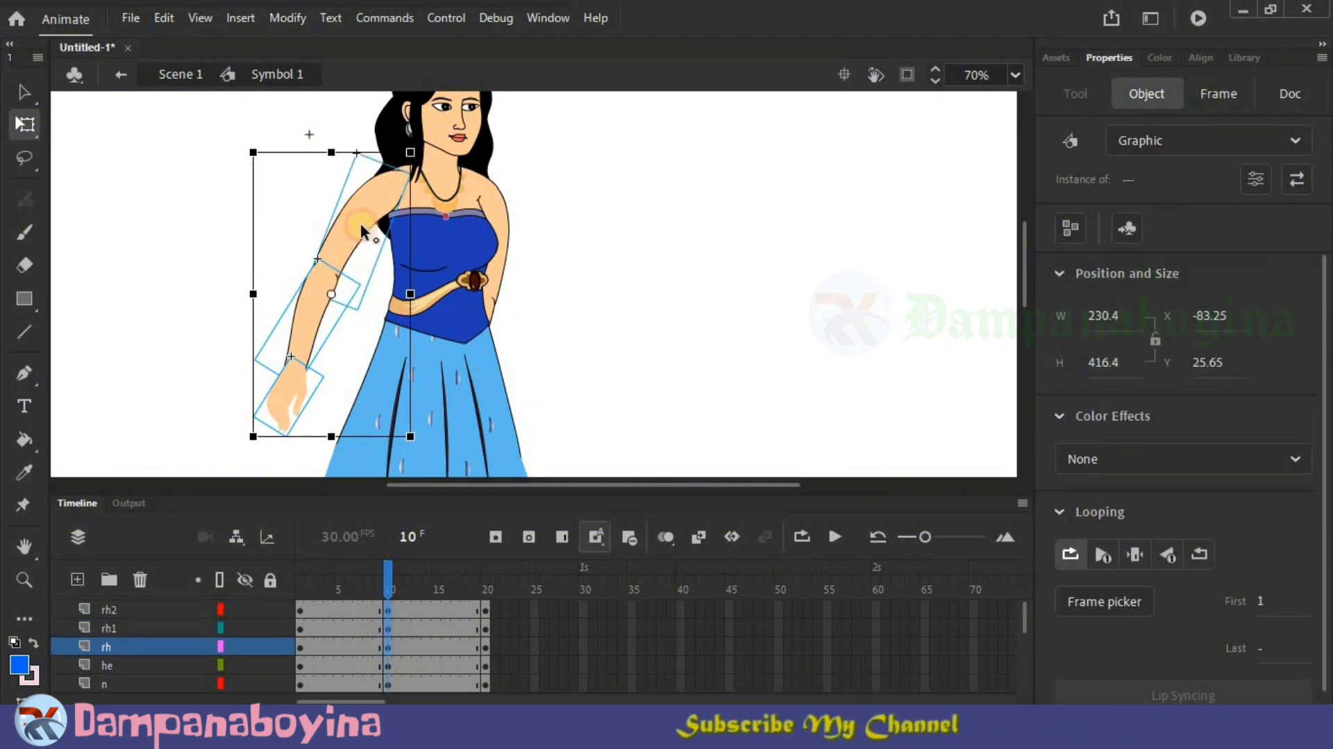
left_click_drag(361, 229, 413, 175)
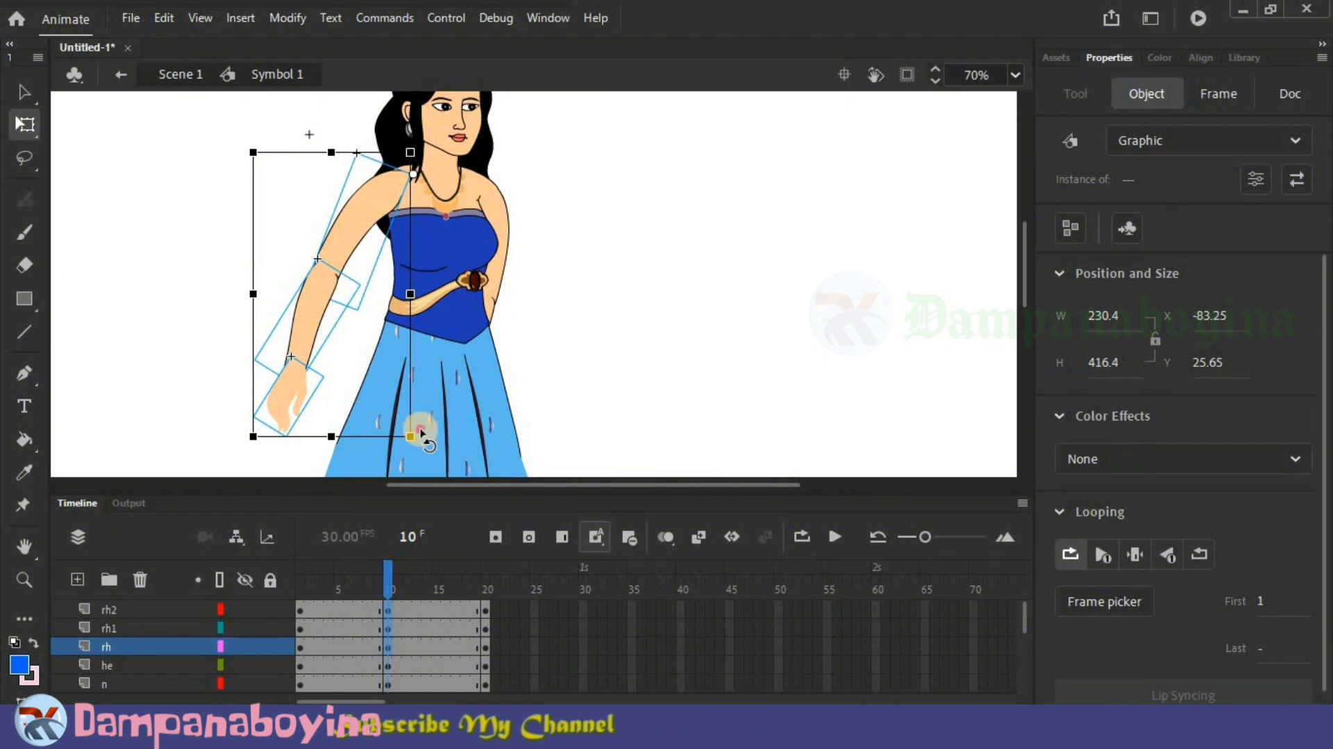
left_click_drag(422, 433, 587, 364)
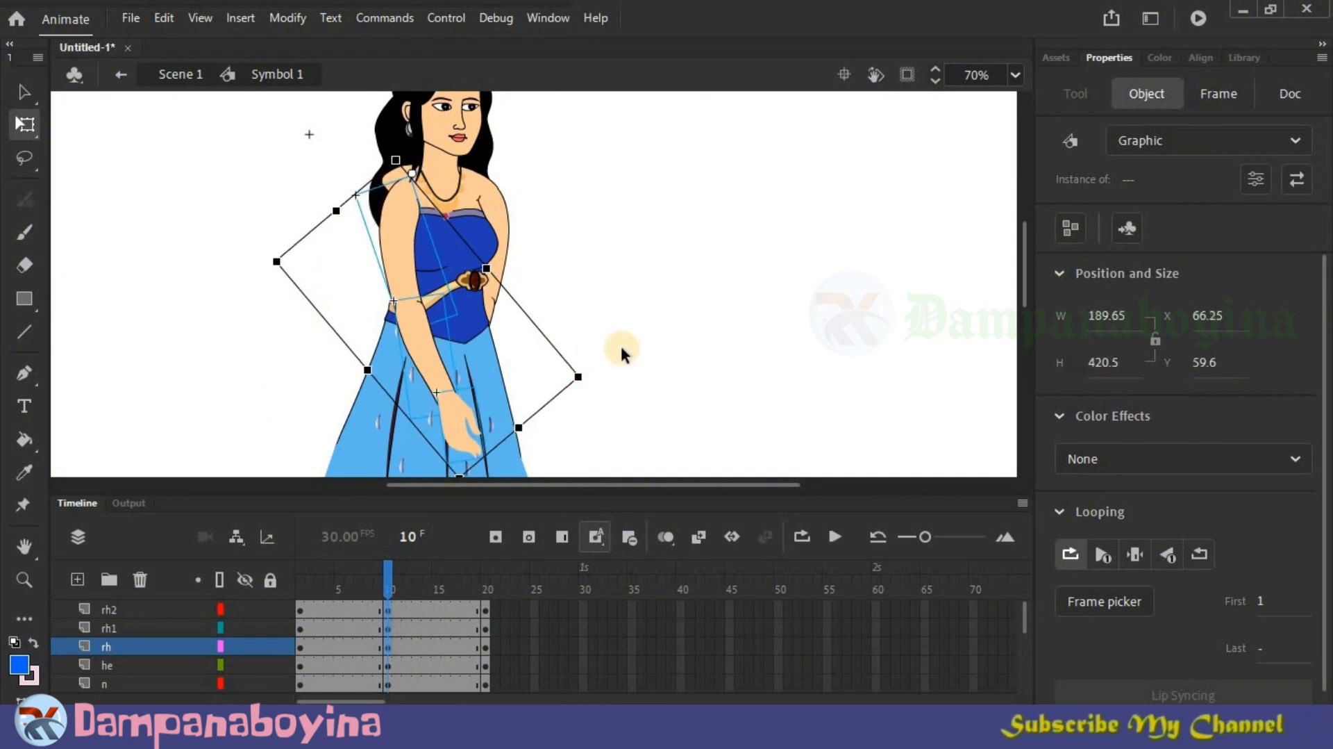
Step: Nudge the rotated right arm outward and up to about X 35.1, Y 27.9 so it meets the shoulder
key("shift+Left")
key("shift+Left")
key("shift+Left")
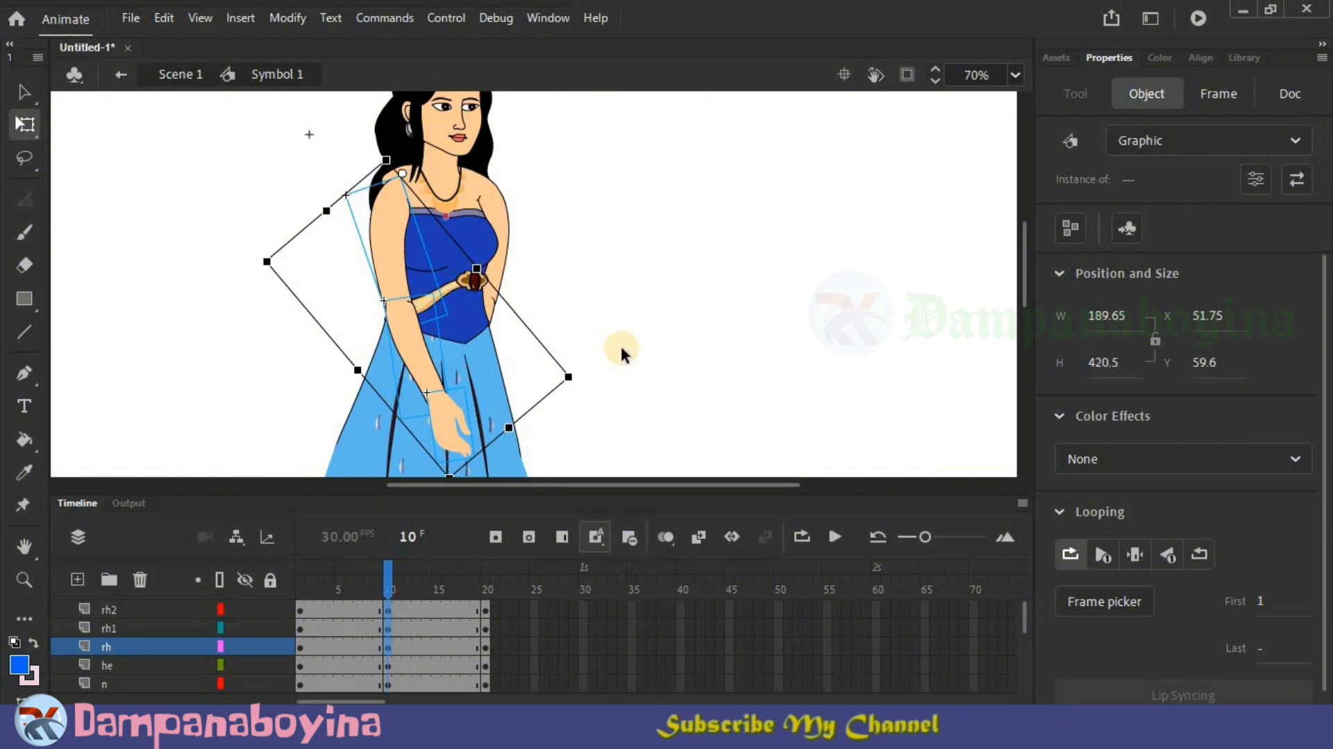
key("shift+Left")
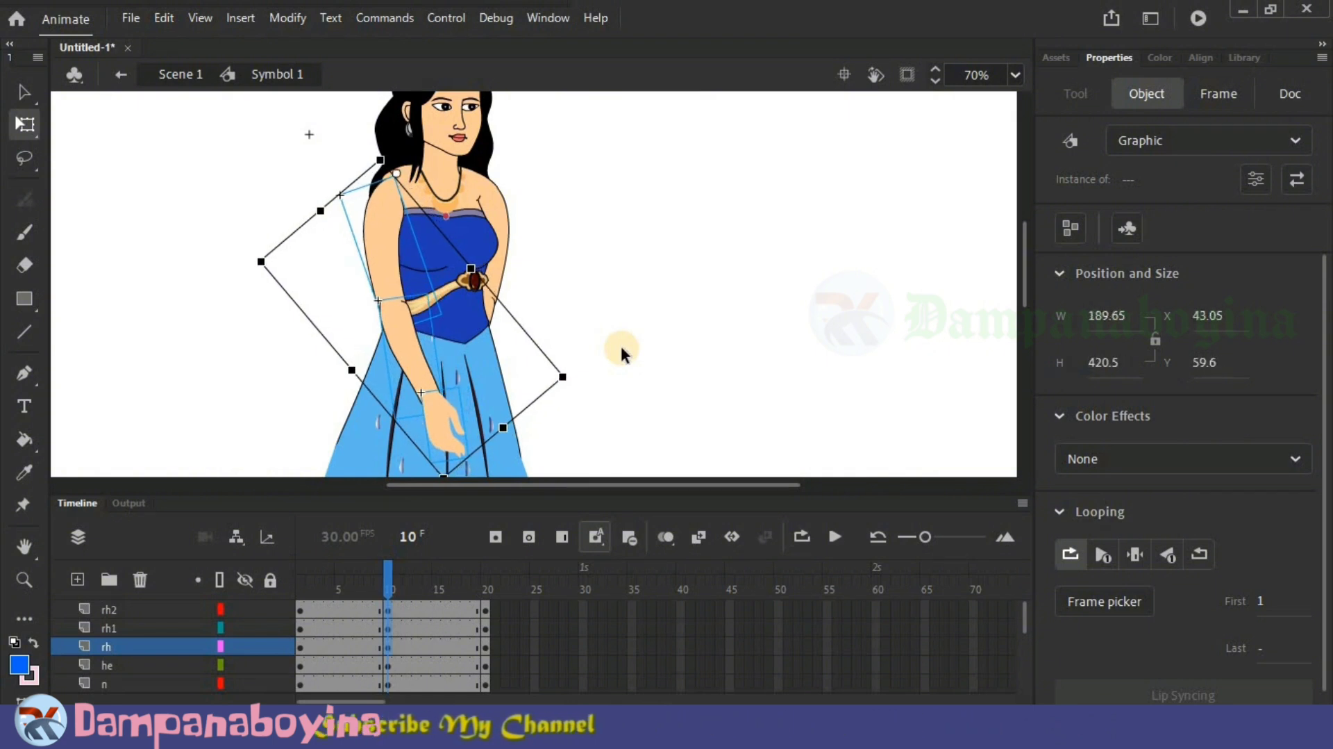
key("Left")
key("Left")
key("Up")
key("Up")
key("Up")
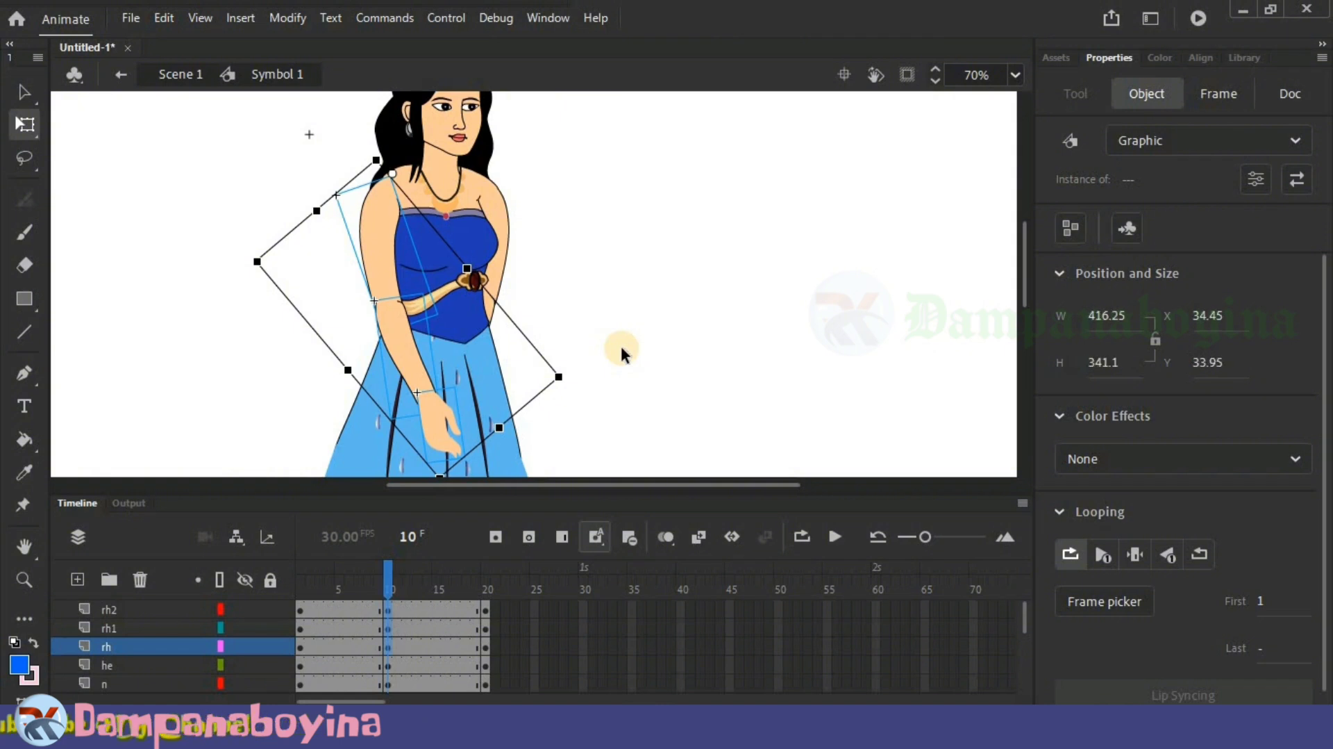
key("Left")
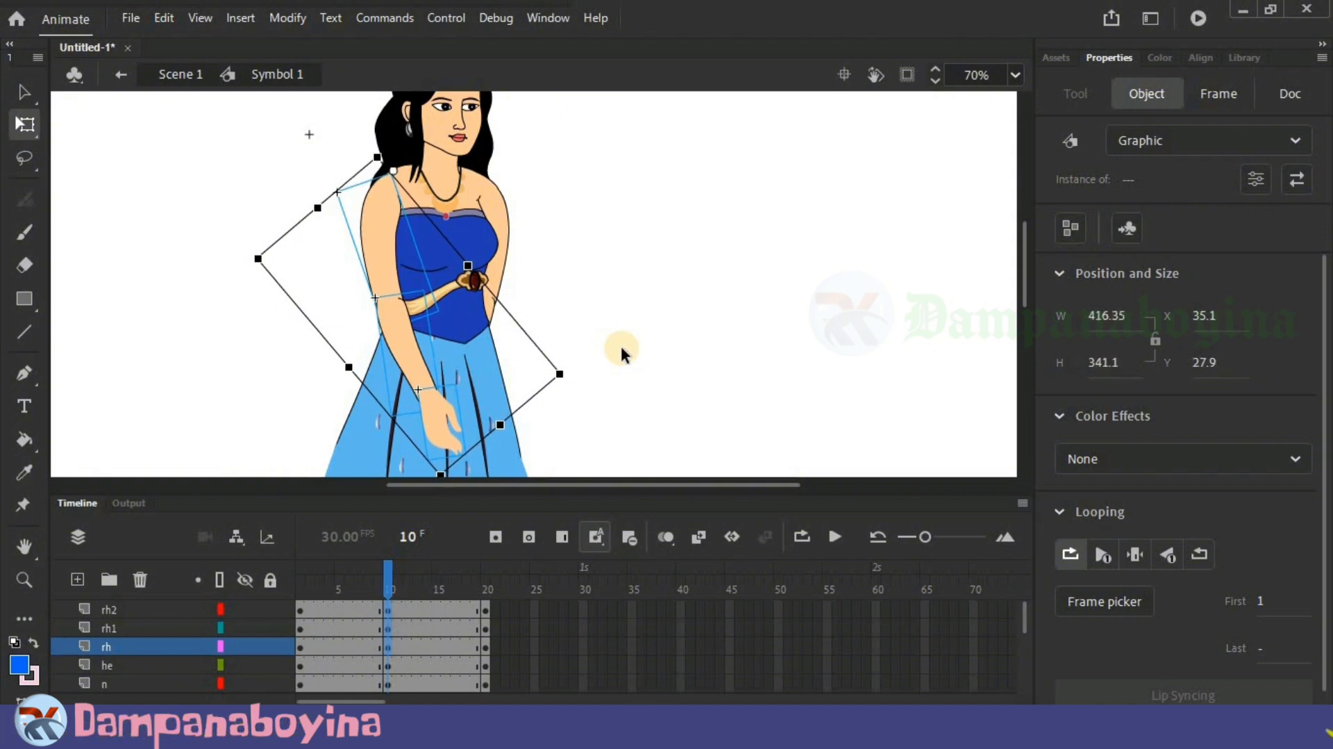
Step: Nudge the three selected right arm parts at frame 10 to about X 38.7, Y 53.8, with their pivot at the shoulder, and deselect them
key("Right")
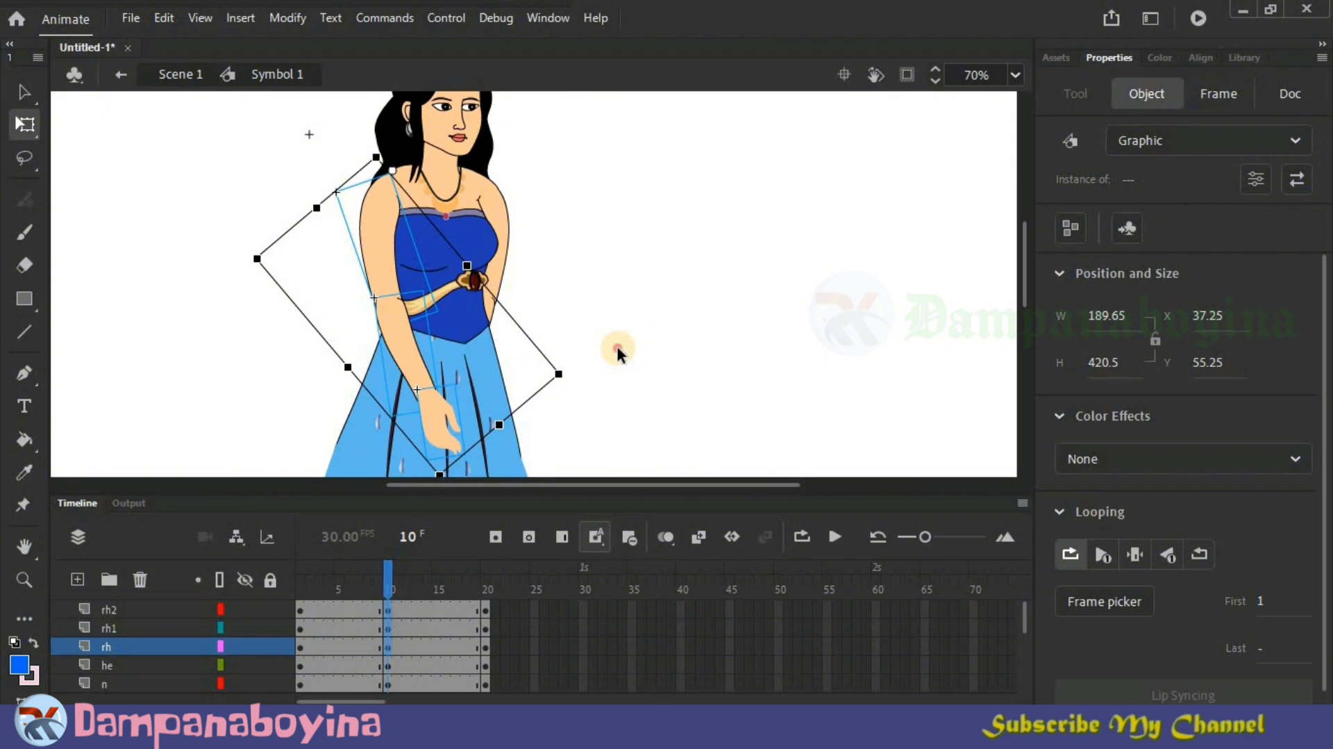
left_click(615, 344)
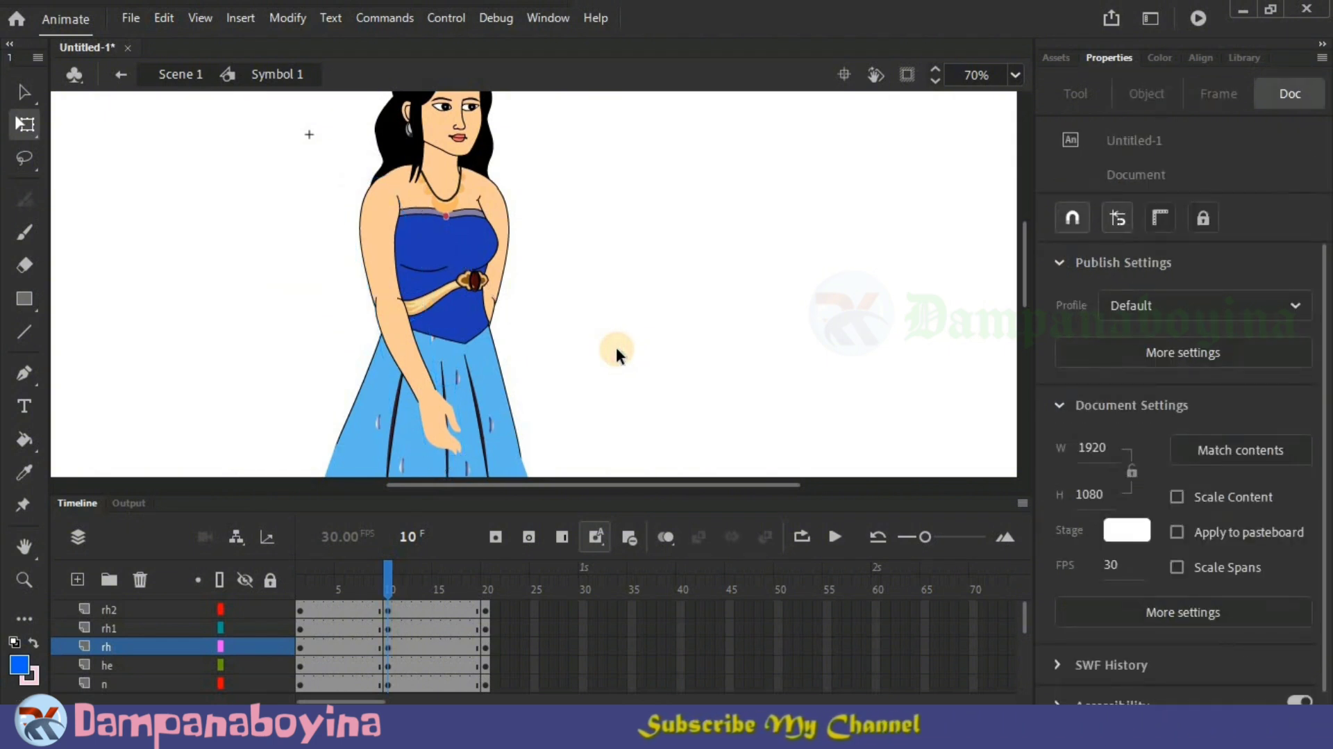
left_click(436, 431)
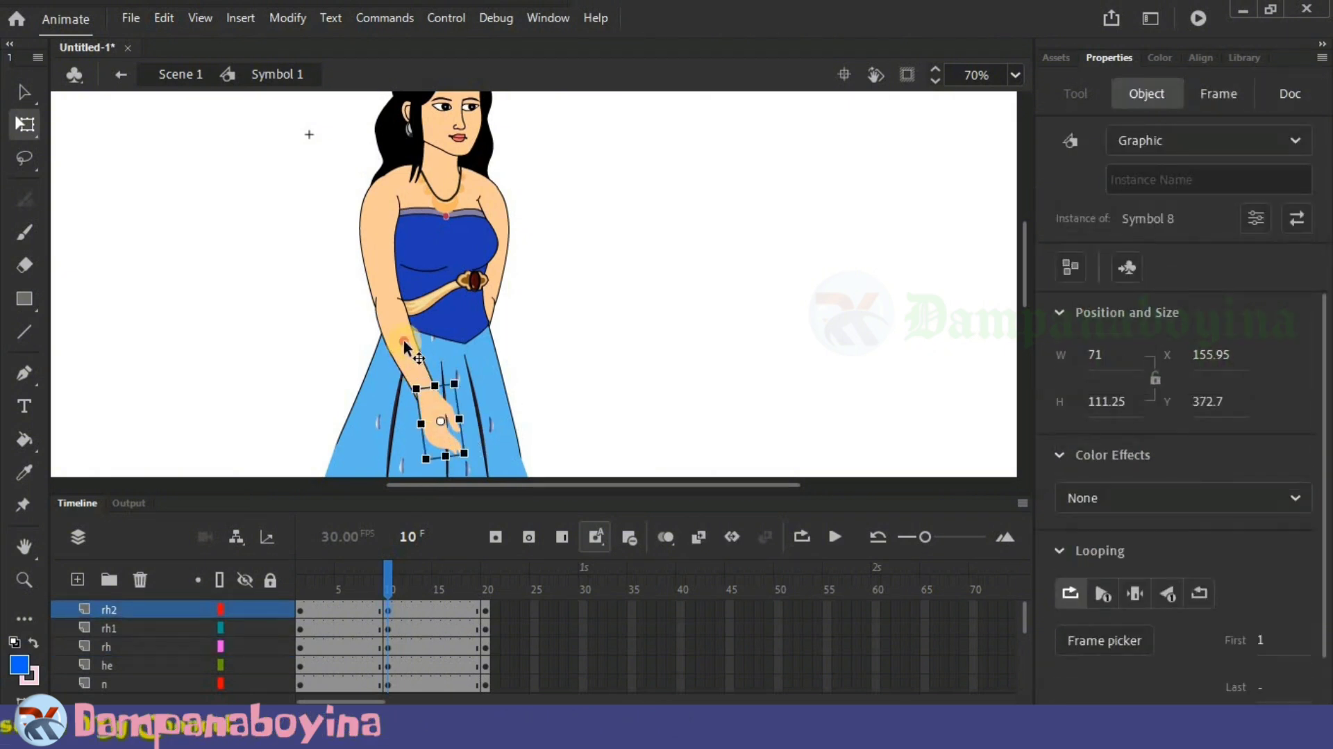
left_click(385, 252)
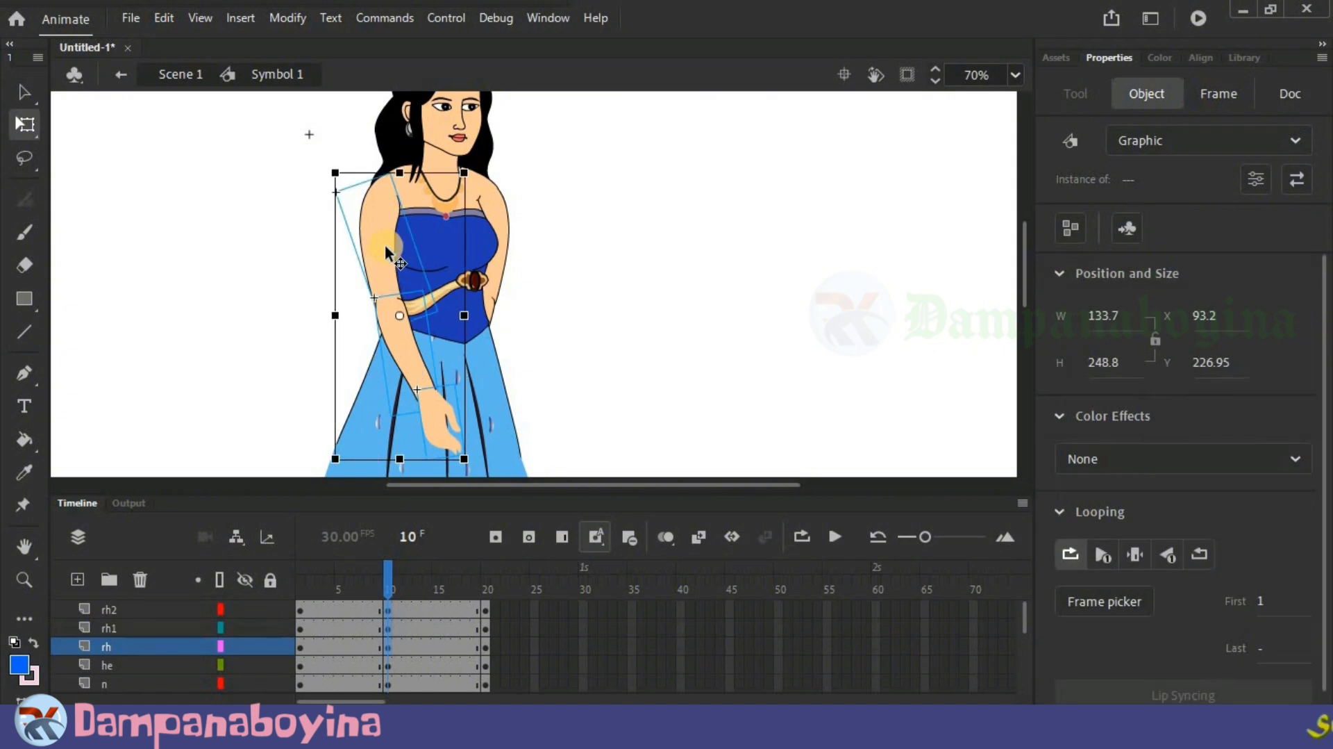
left_click_drag(401, 311, 389, 182)
key("Right")
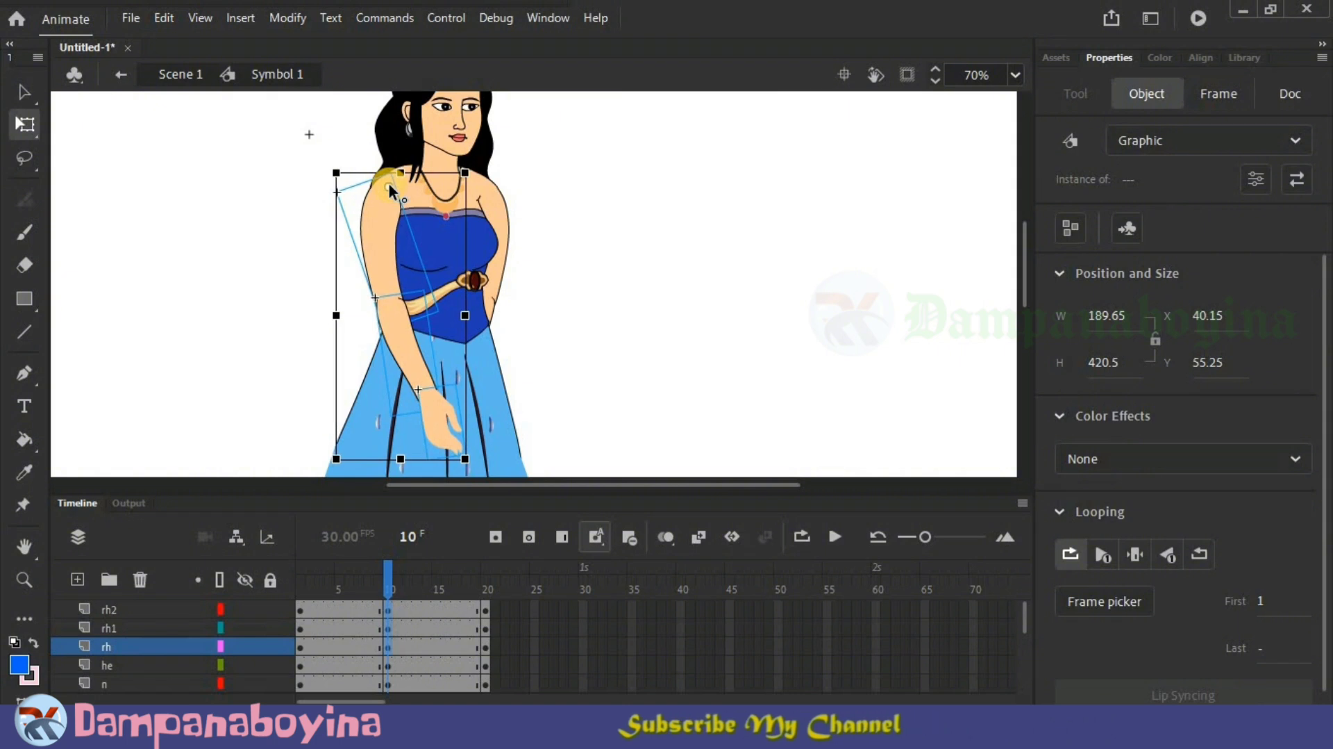
key("Up")
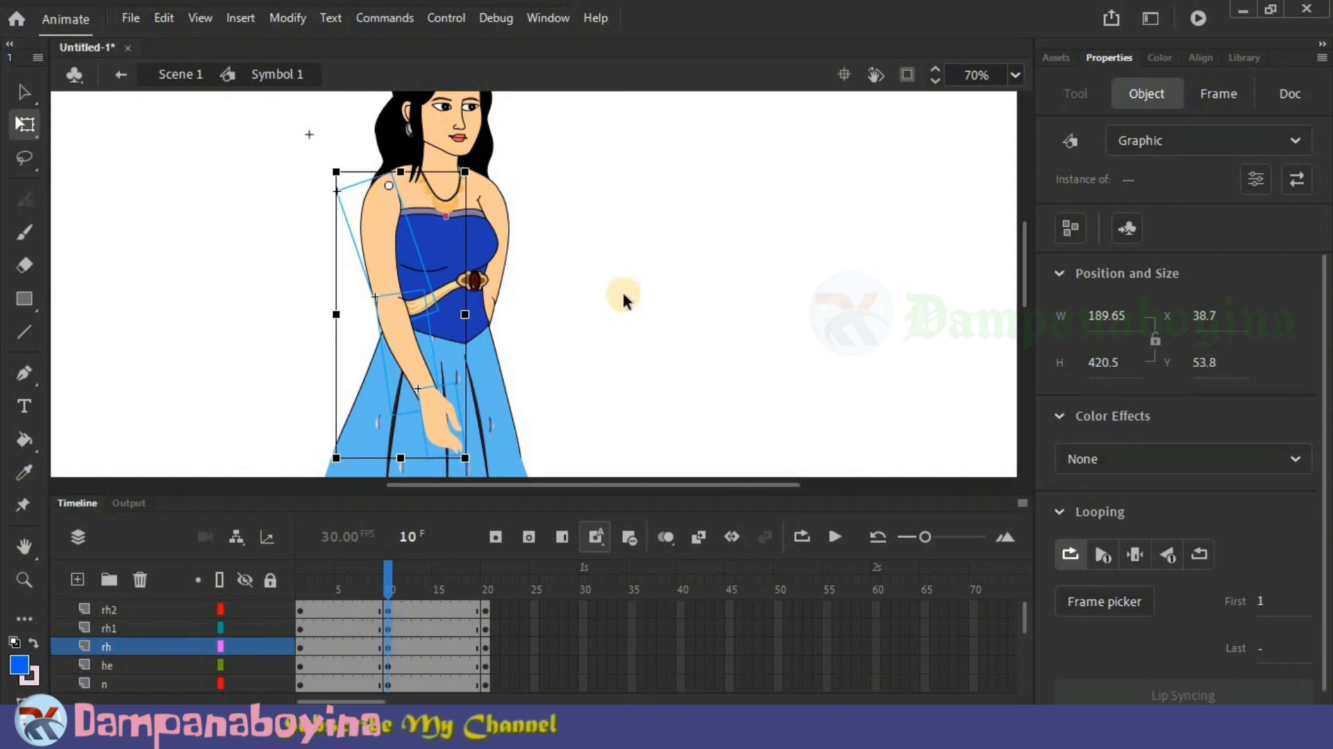
left_click(623, 300)
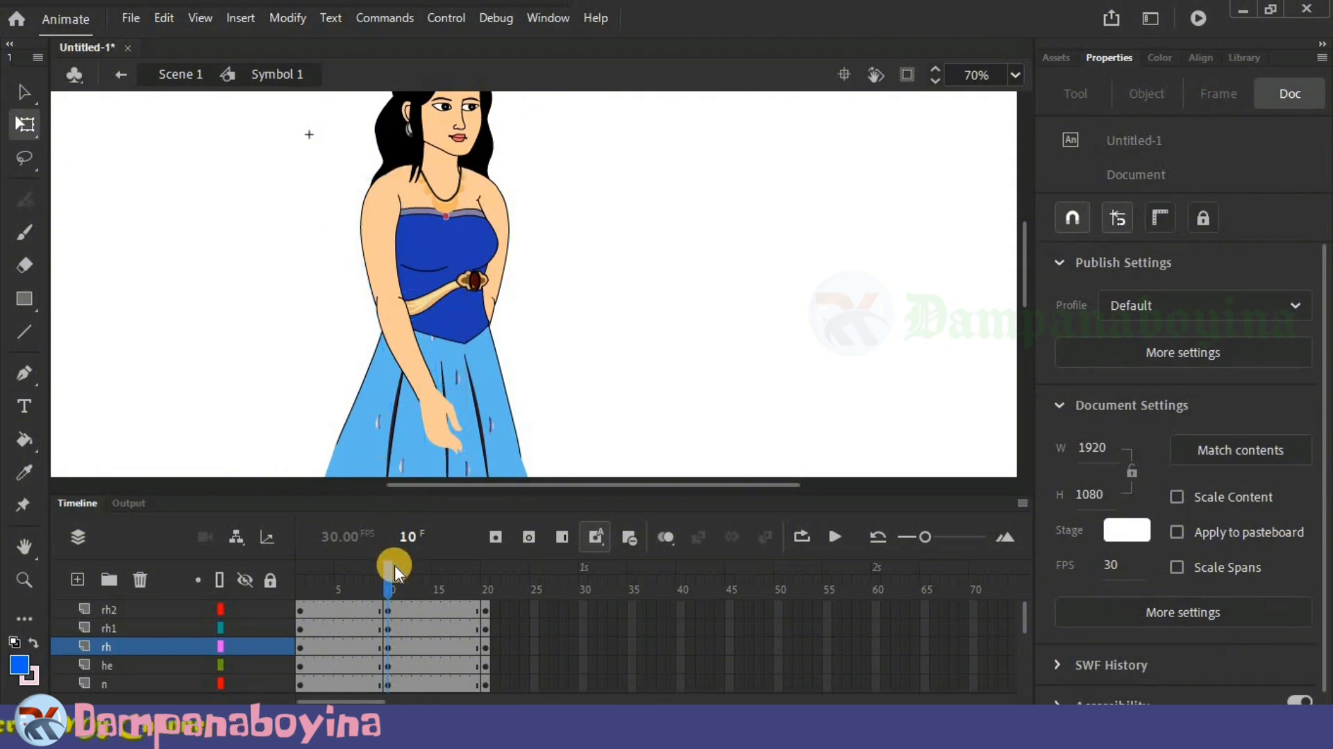
mouse_move(389, 578)
left_mouse_down()
mouse_move(364, 586)
mouse_move(388, 589)
left_mouse_up()
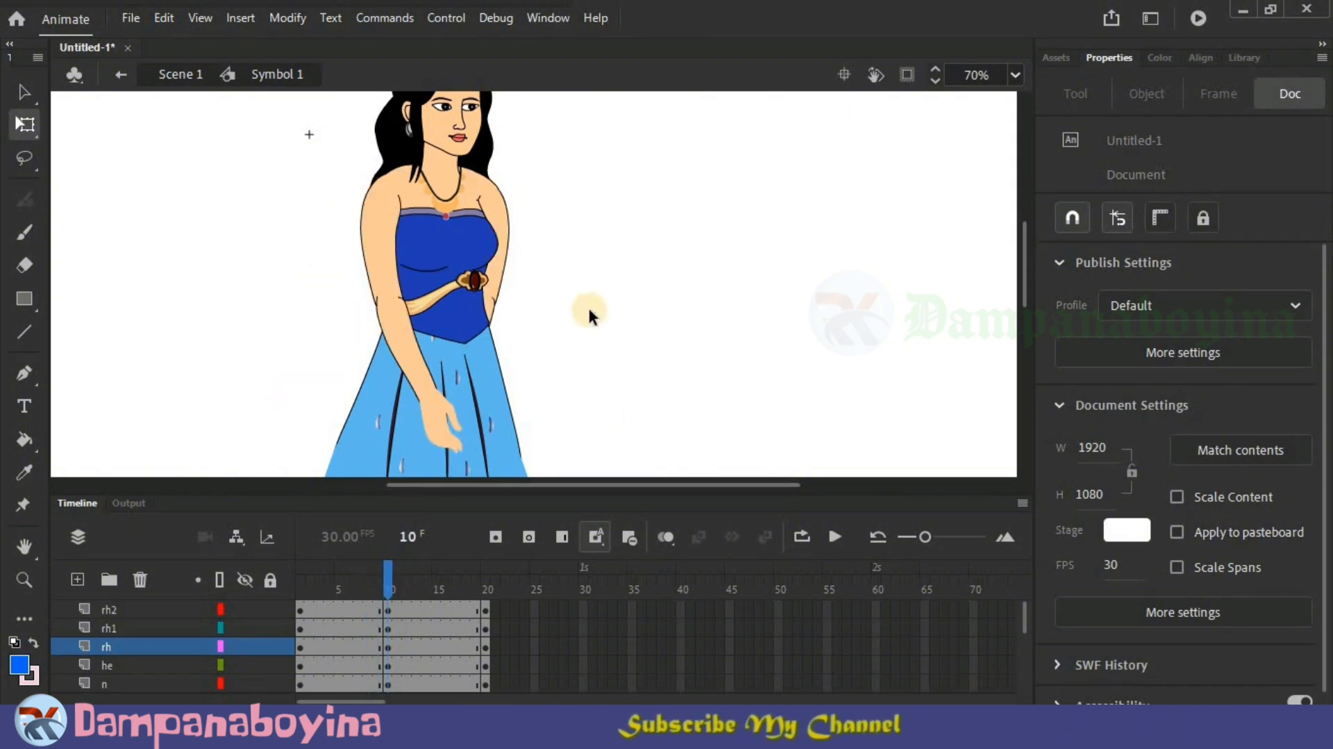
Step: At frame 10, rotate the left leg backward under the skirt and move it up to about X 188.5, Y 573.15
scroll(587, 305, "down", 3)
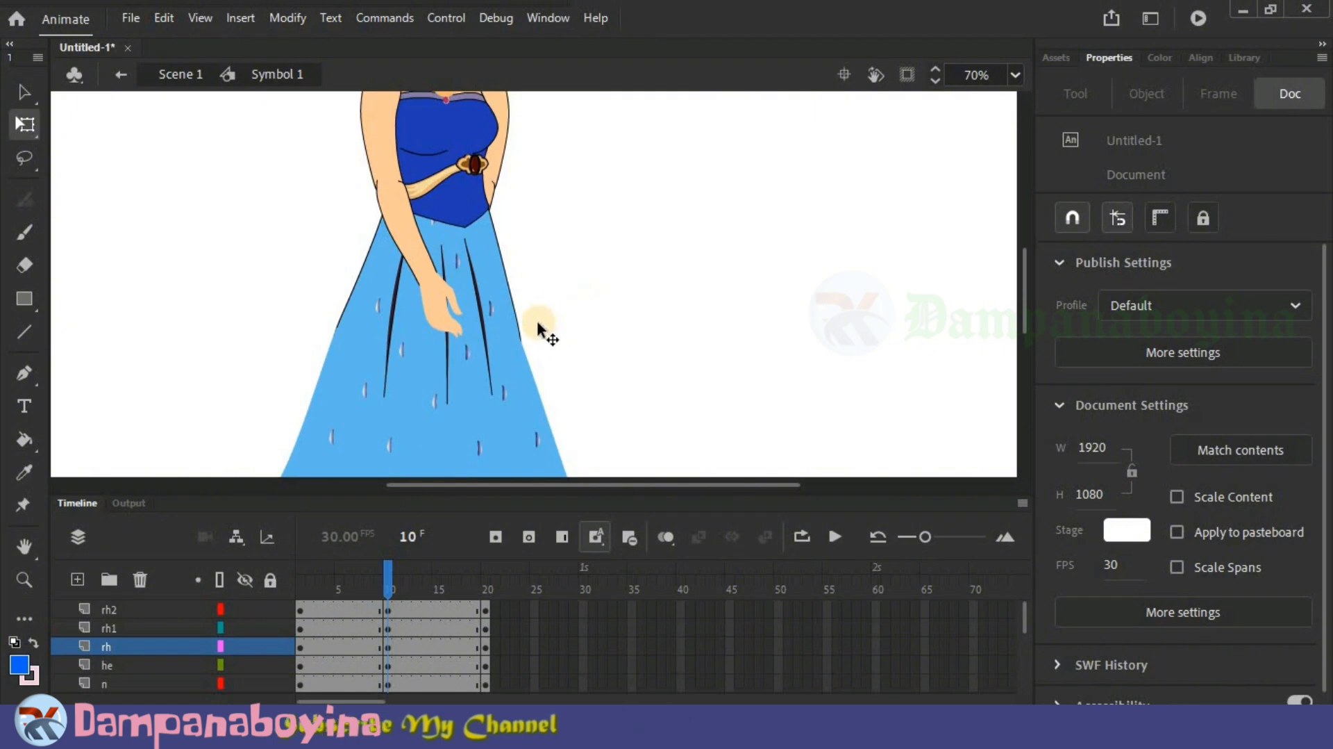
scroll(531, 332, "down", 4)
left_click(519, 335)
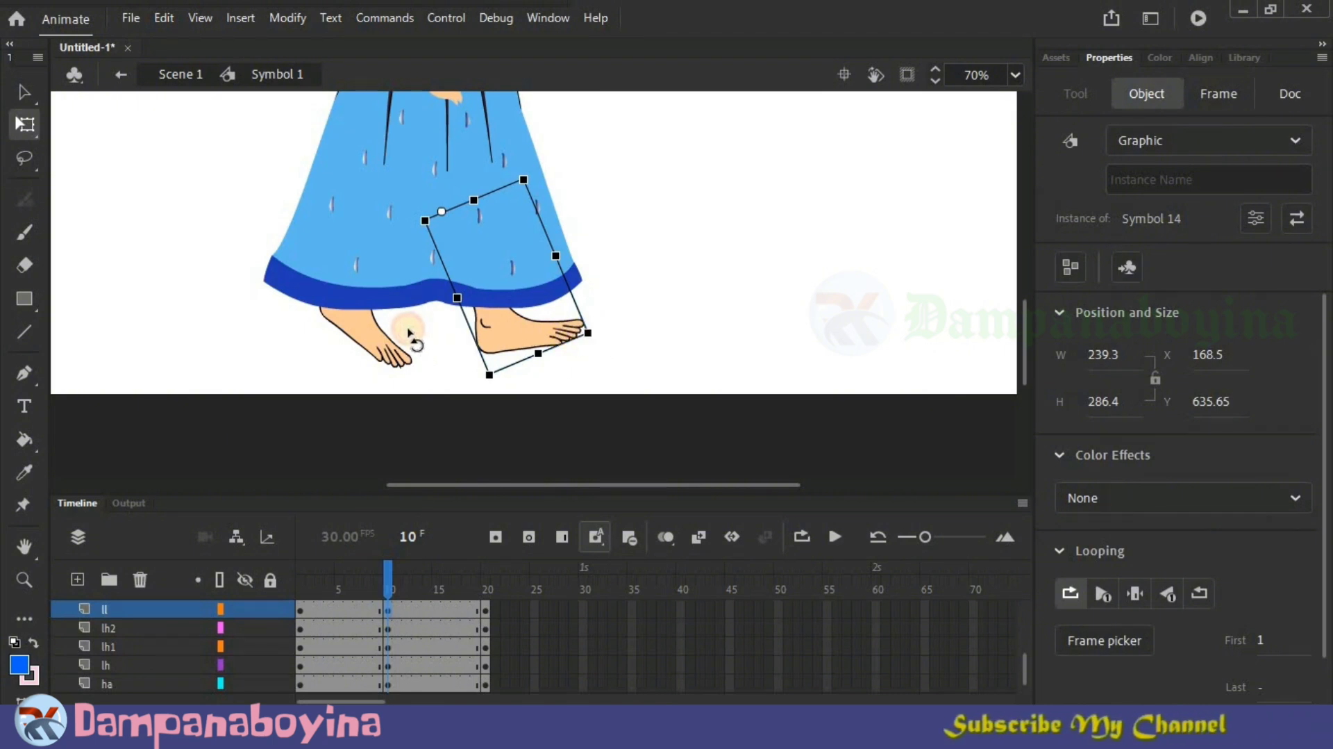
left_click_drag(406, 330, 386, 321)
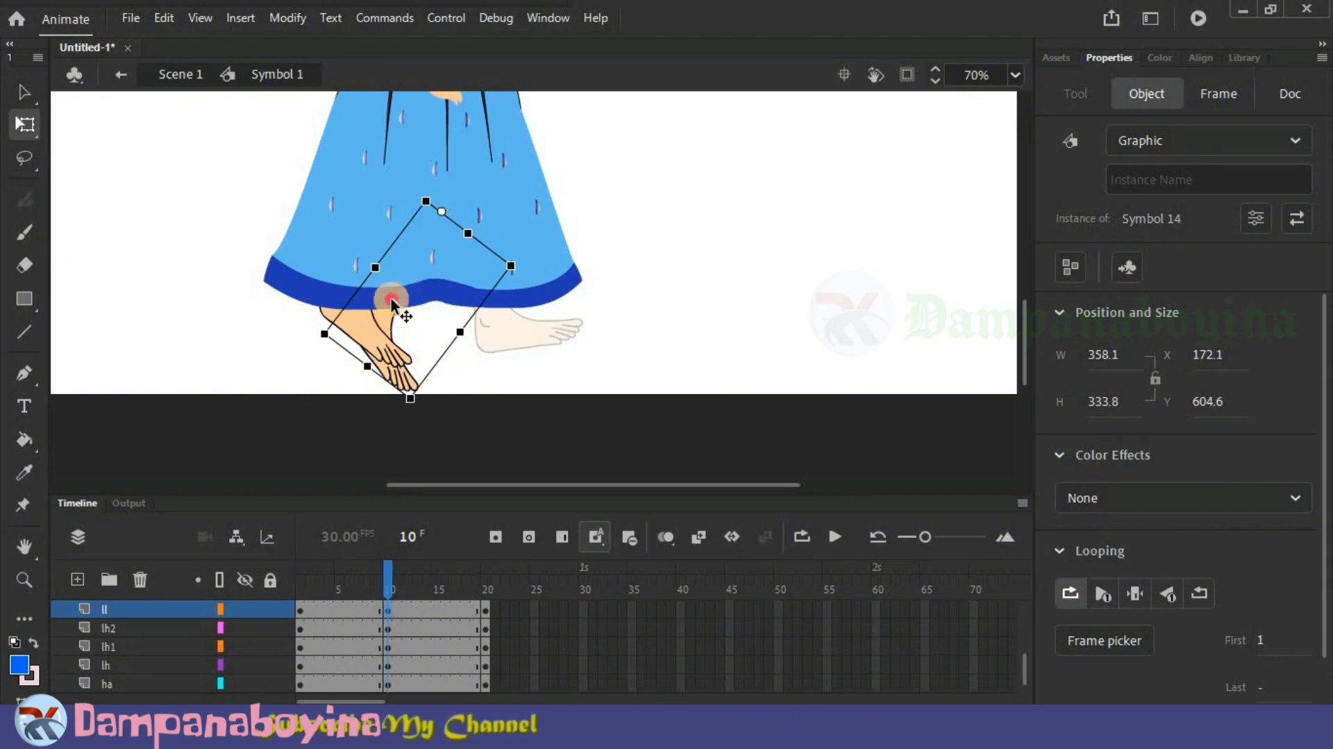
left_click(391, 300)
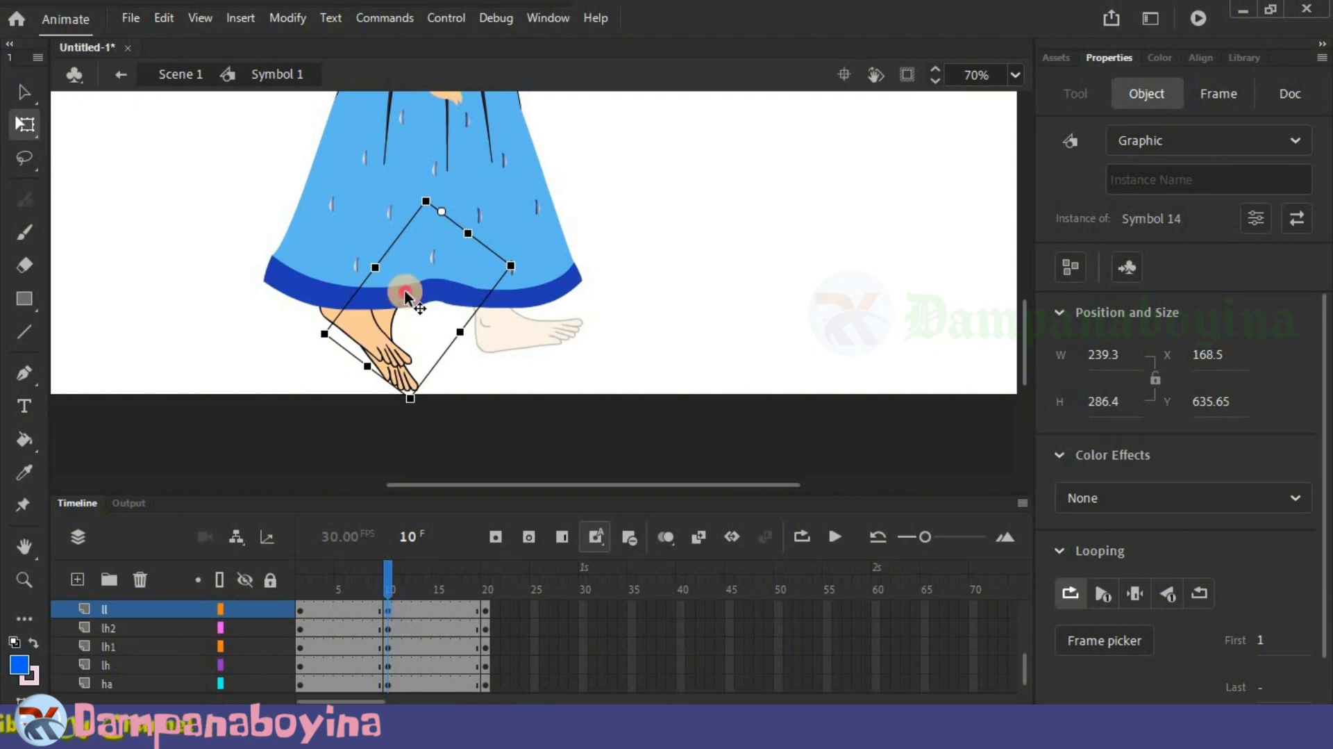
left_click_drag(405, 293, 332, 335)
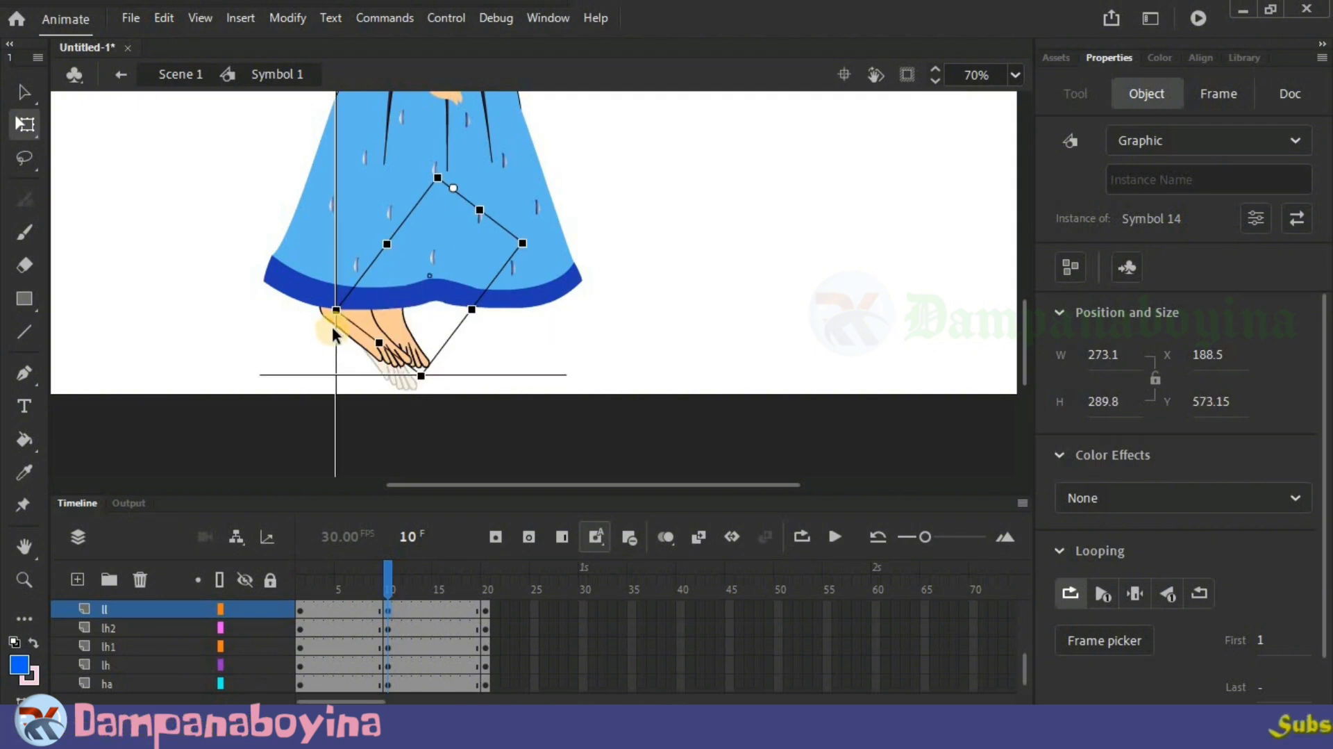
left_click(338, 330)
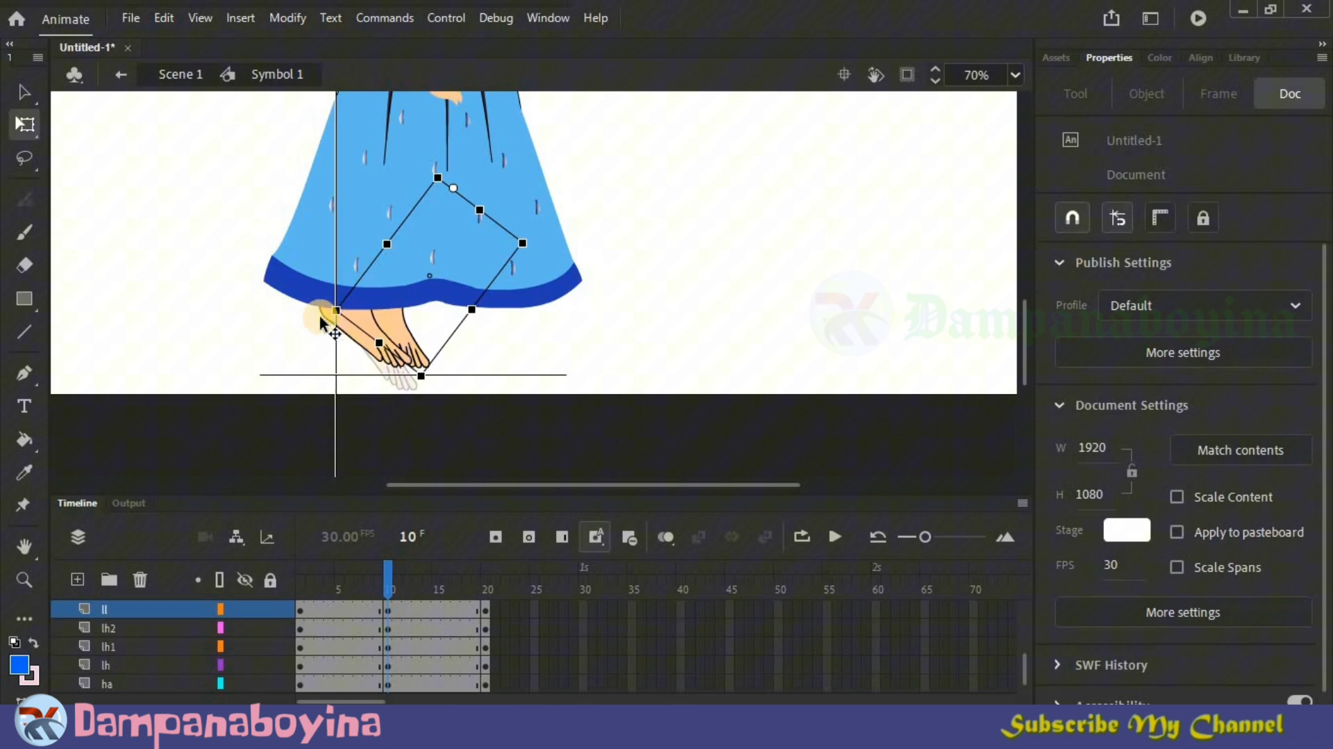
Step: Rotate the right leg forward under the skirt and move it to about X 157.35, Y 651.95
left_click(357, 321)
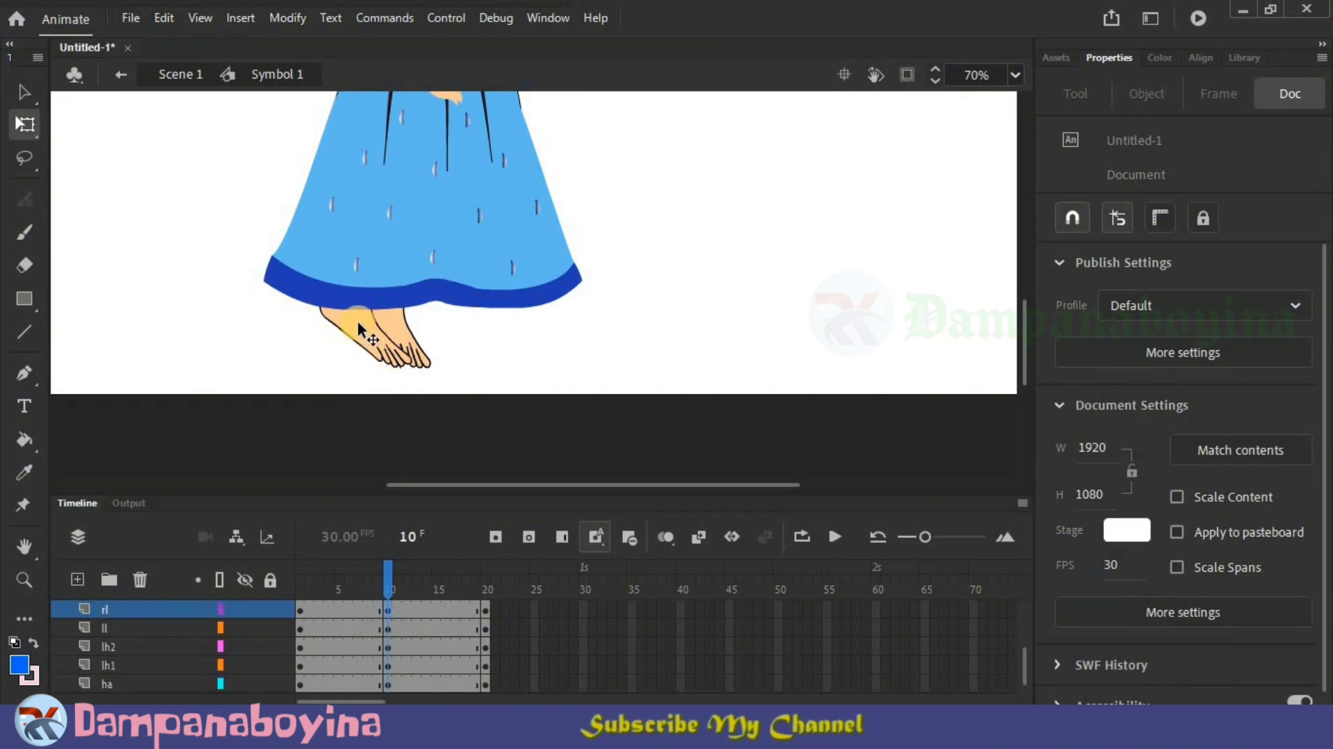
left_click(358, 327)
left_click_drag(470, 372, 606, 338)
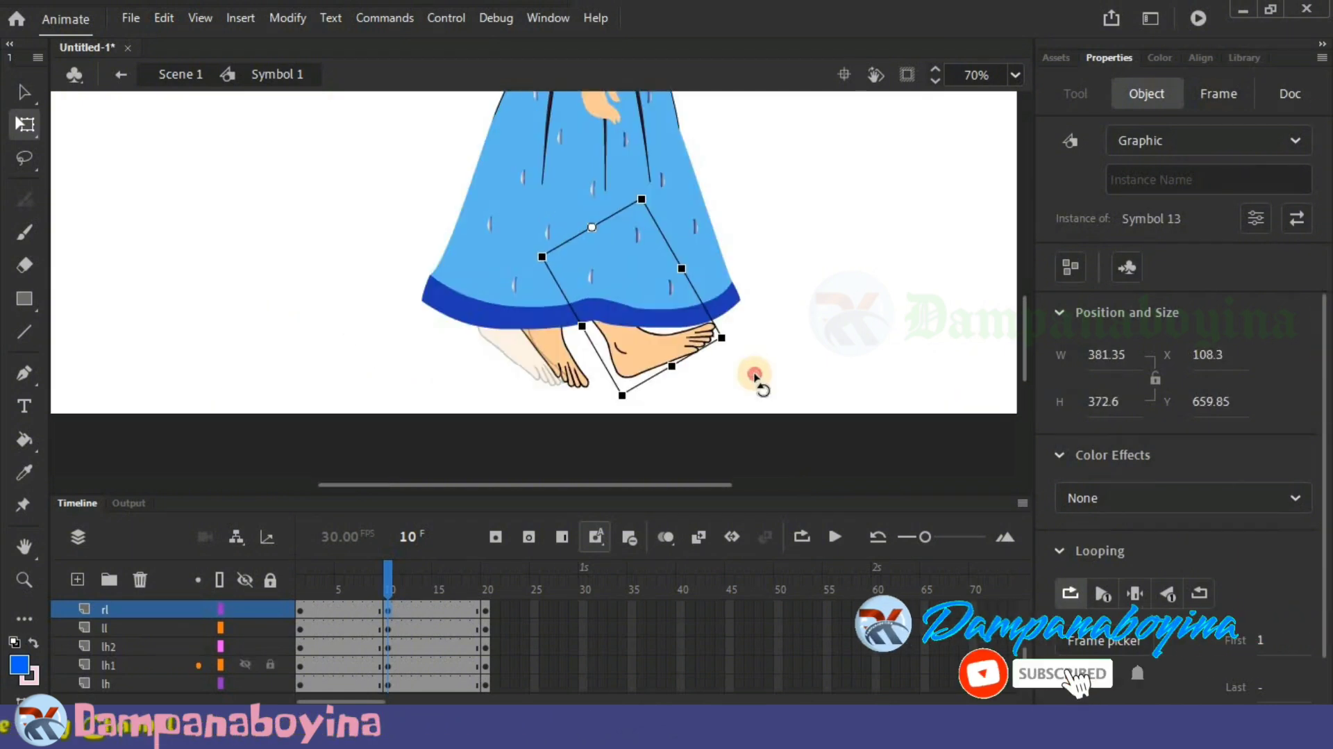
left_click_drag(755, 375, 752, 379)
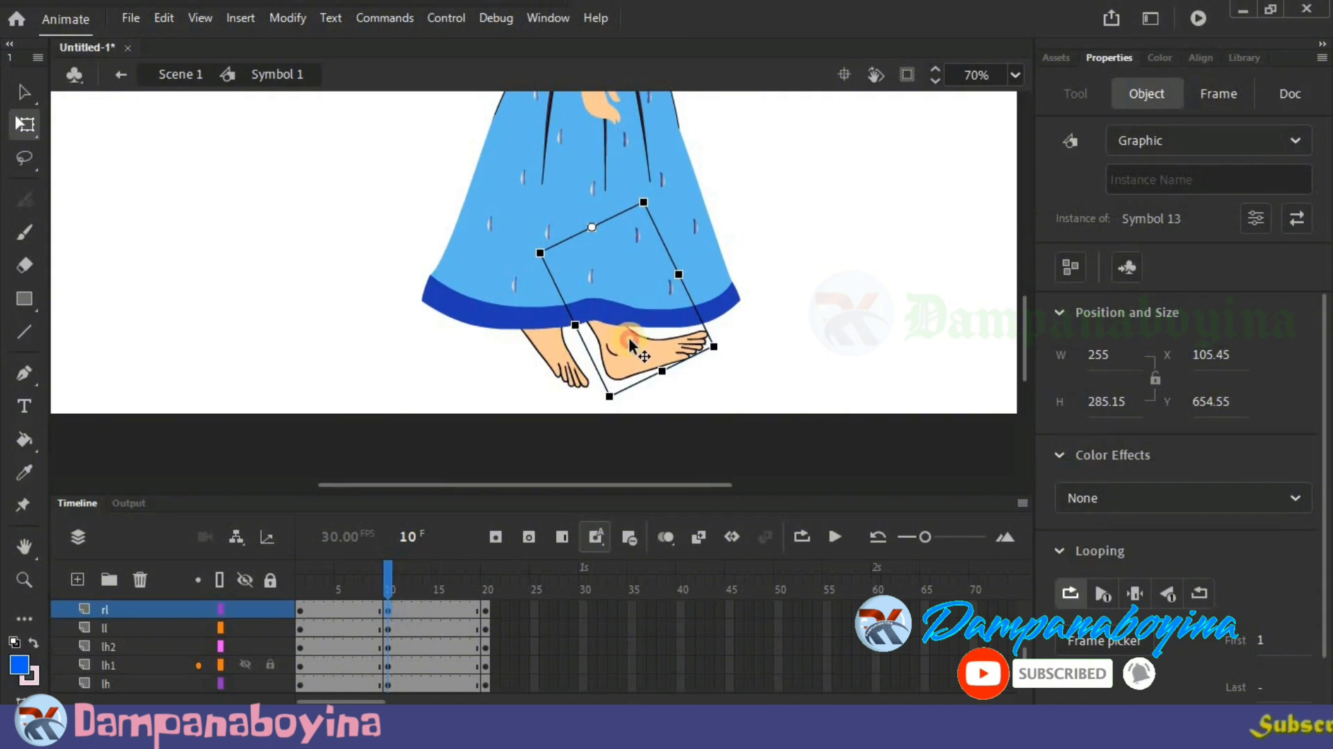
left_click_drag(630, 344, 658, 324)
left_click_drag(656, 326, 661, 338)
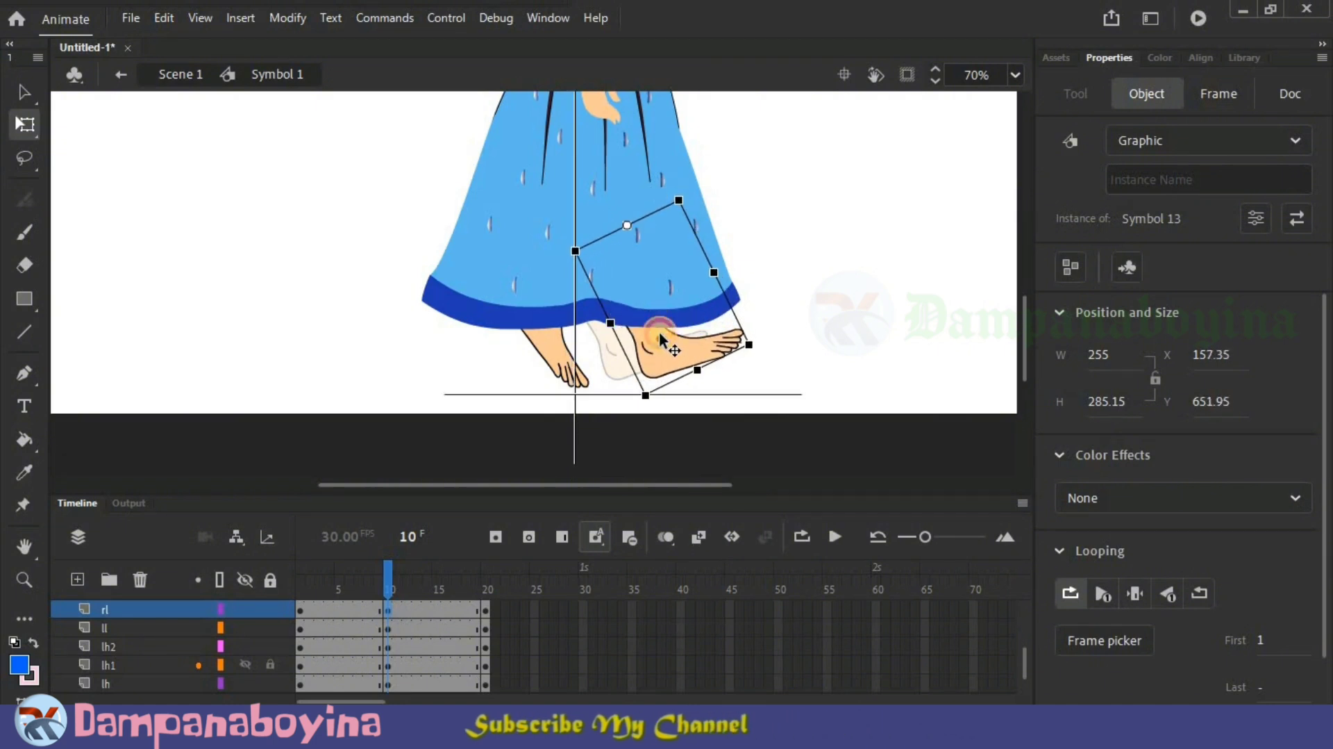
Step: Readjust the left leg's angle and shift it further back beneath the skirt hem, then deselect it and review the whole frame 10 pose
left_click(548, 361)
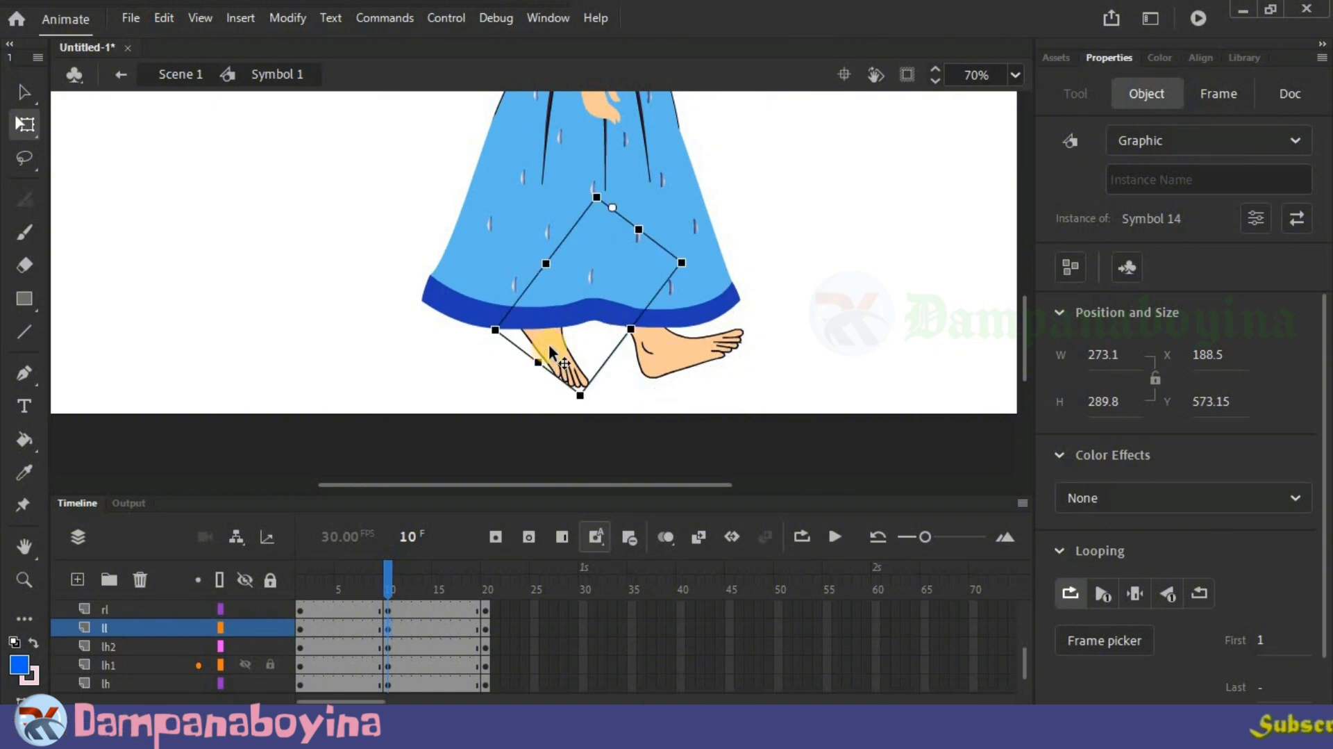
left_click_drag(548, 345, 596, 395)
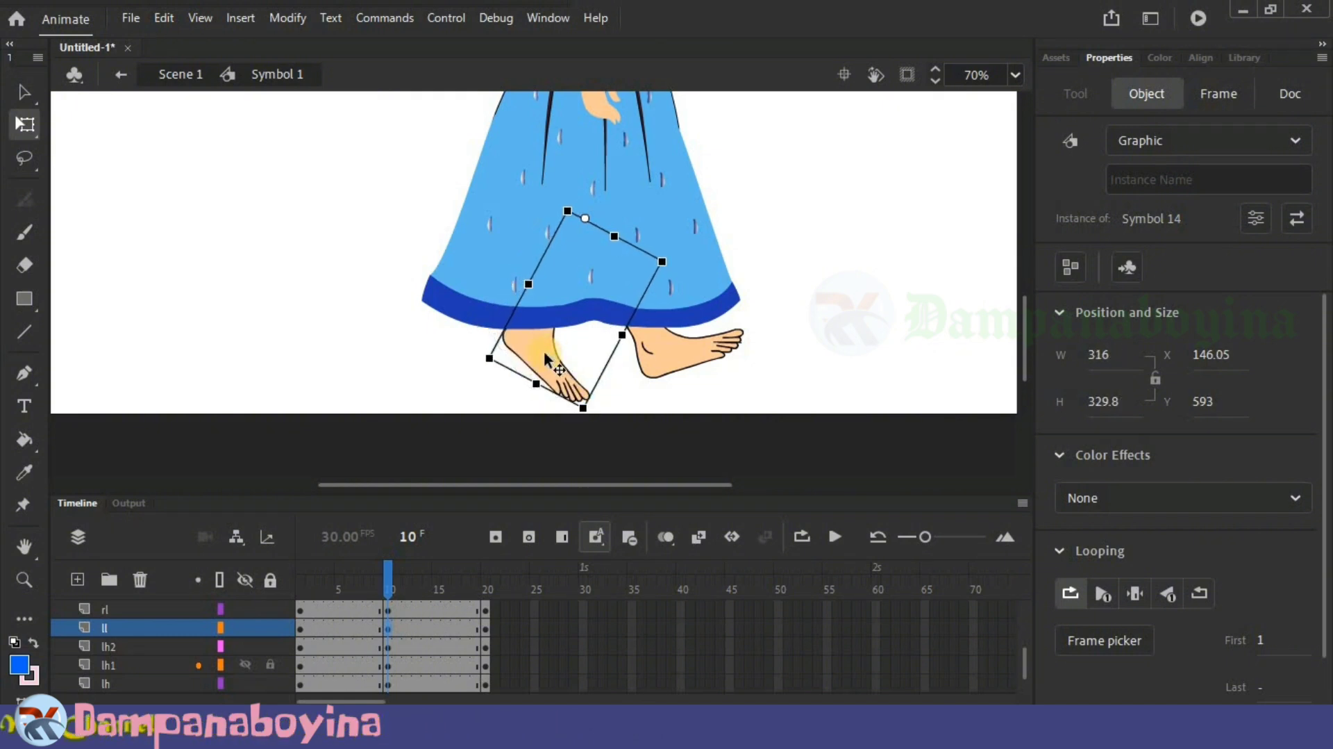
left_click_drag(527, 349, 504, 343)
mouse_move(372, 568)
left_mouse_down()
mouse_move(351, 568)
mouse_move(399, 566)
mouse_move(375, 561)
mouse_move(389, 561)
left_mouse_up()
left_click(789, 432)
key("ctrl+minus")
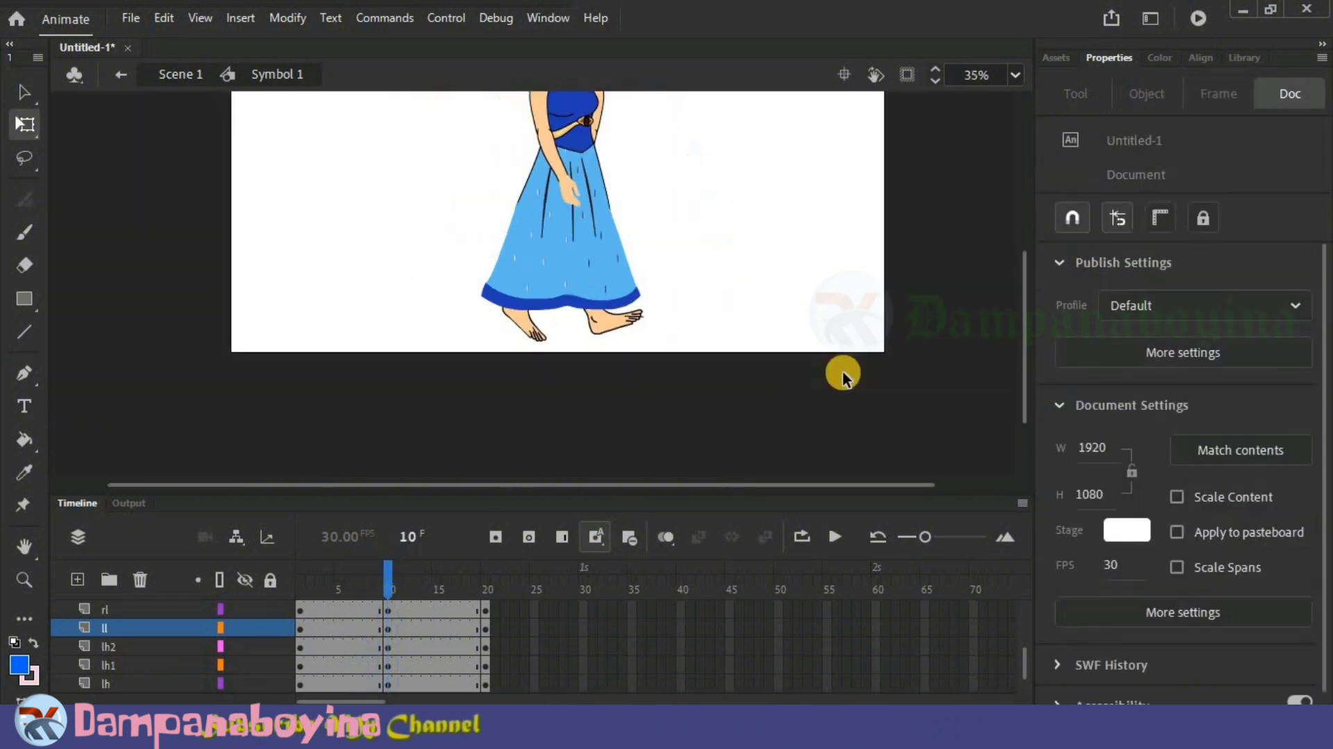
scroll(842, 377, "up", 3)
scroll(830, 380, "down", 3)
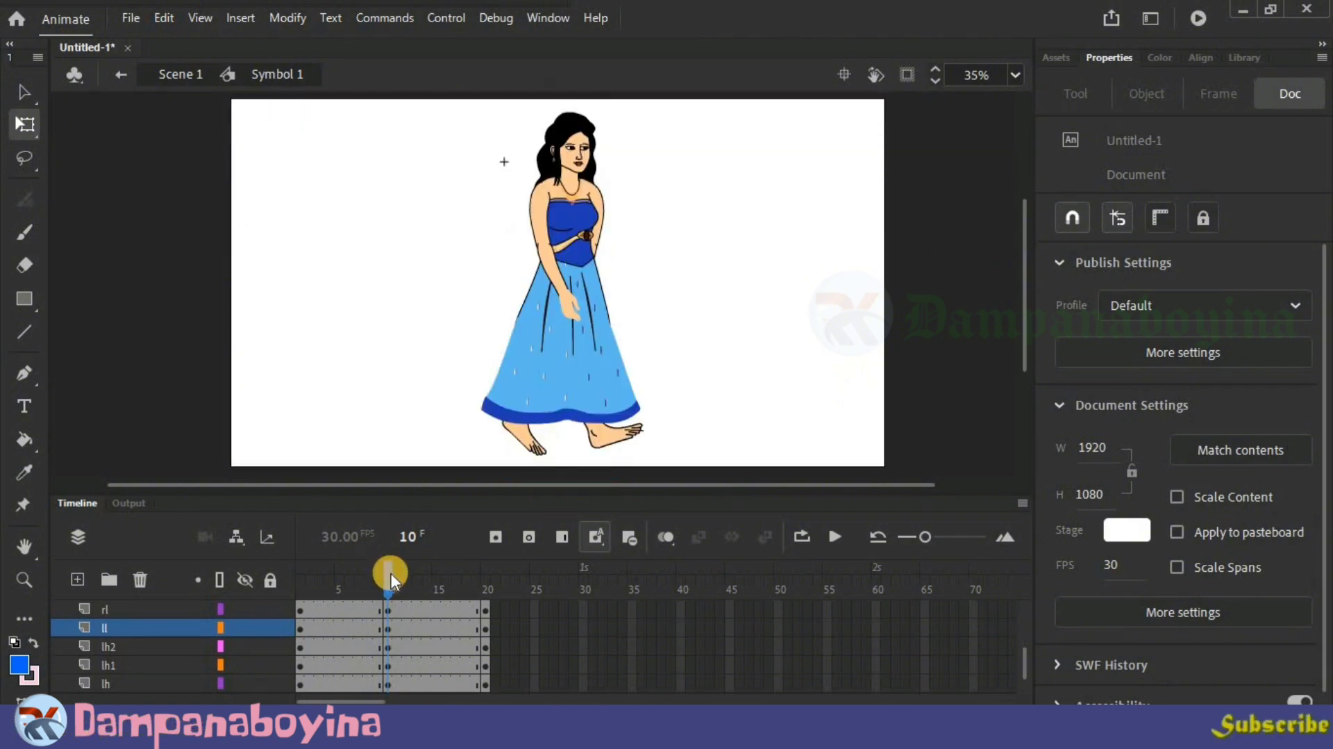
mouse_move(390, 578)
left_mouse_down()
mouse_move(379, 576)
mouse_move(392, 586)
left_mouse_up()
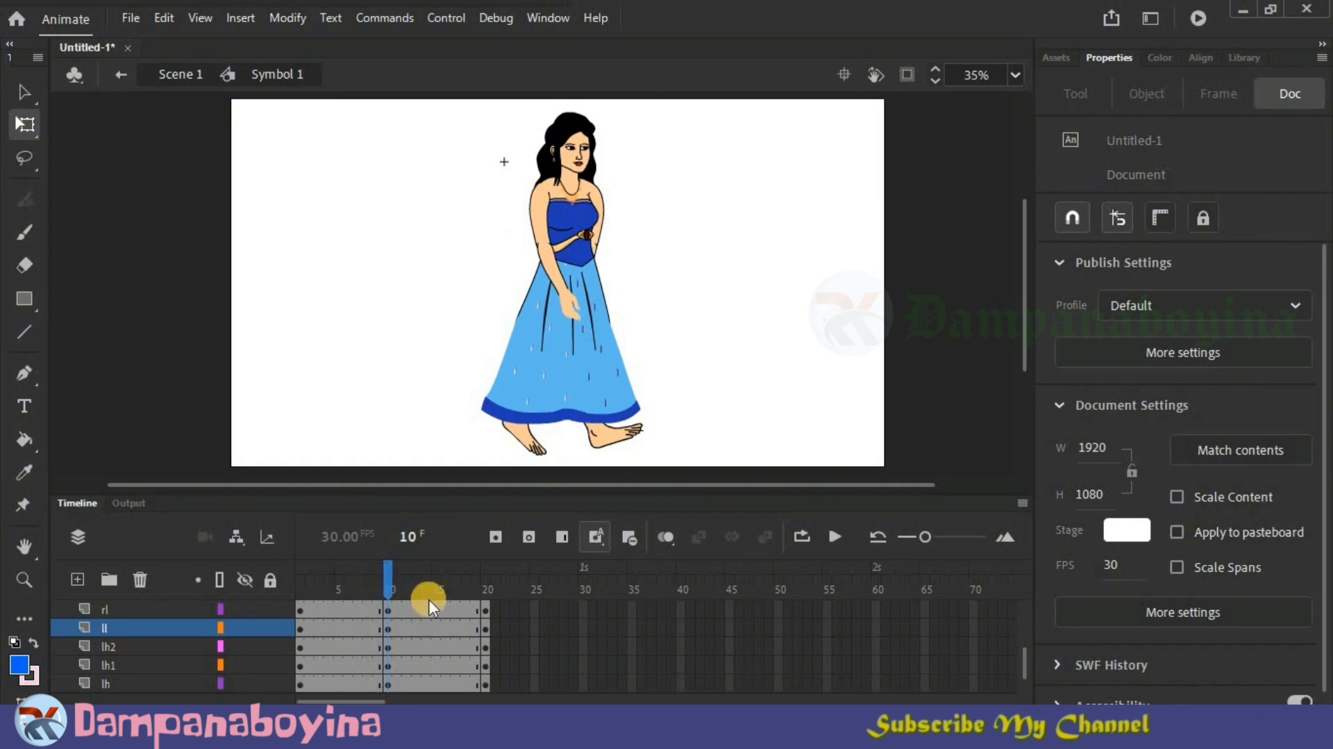
Step: Create classic tweens across both keyframe spans on all layers and play the animation
scroll(556, 647, "down", 1)
left_click_drag(504, 681, 362, 603)
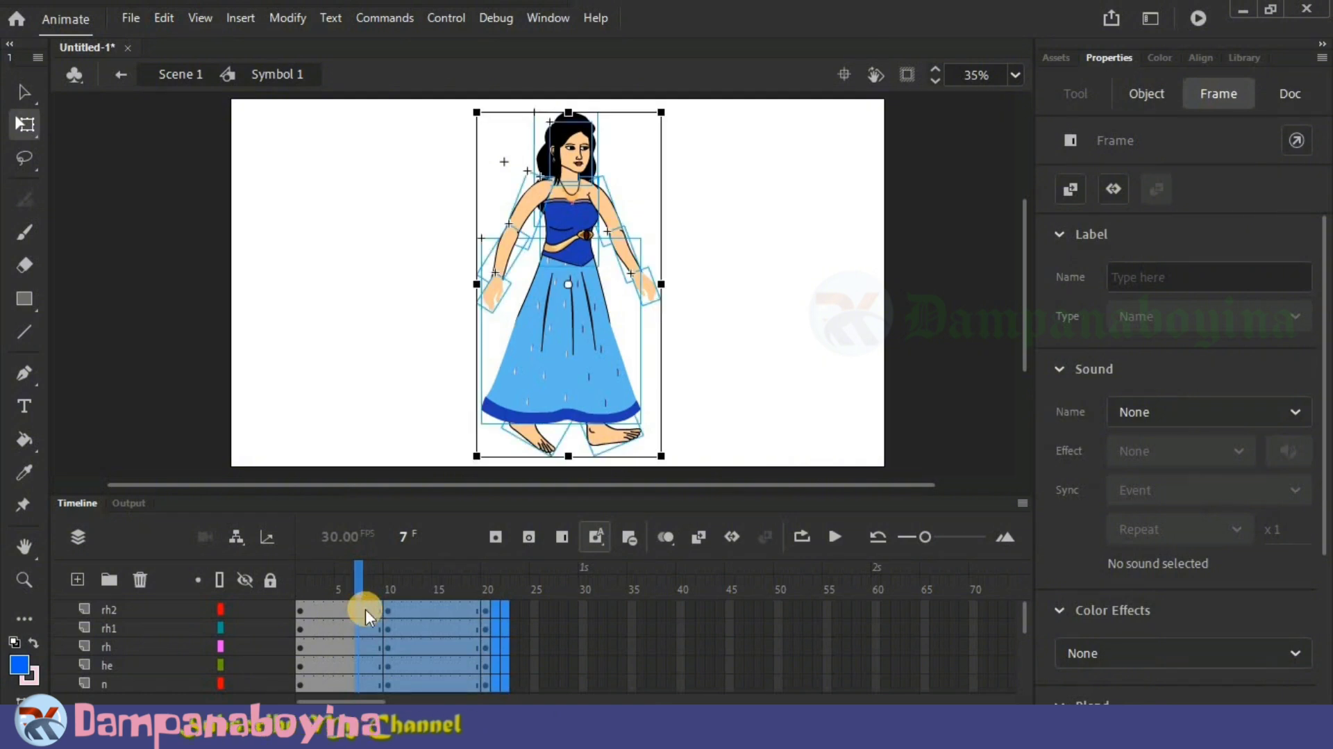
right_click(366, 609)
left_click(507, 39)
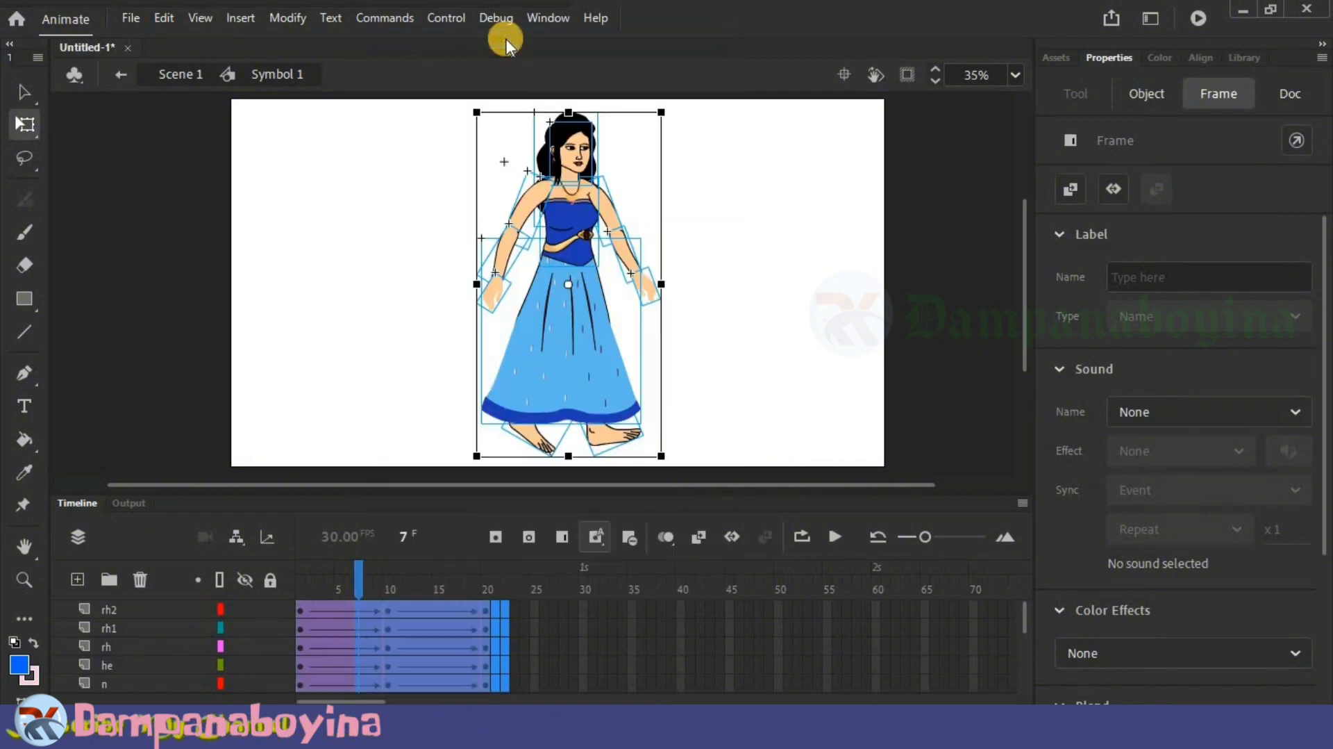
left_click(684, 391)
left_click(837, 535)
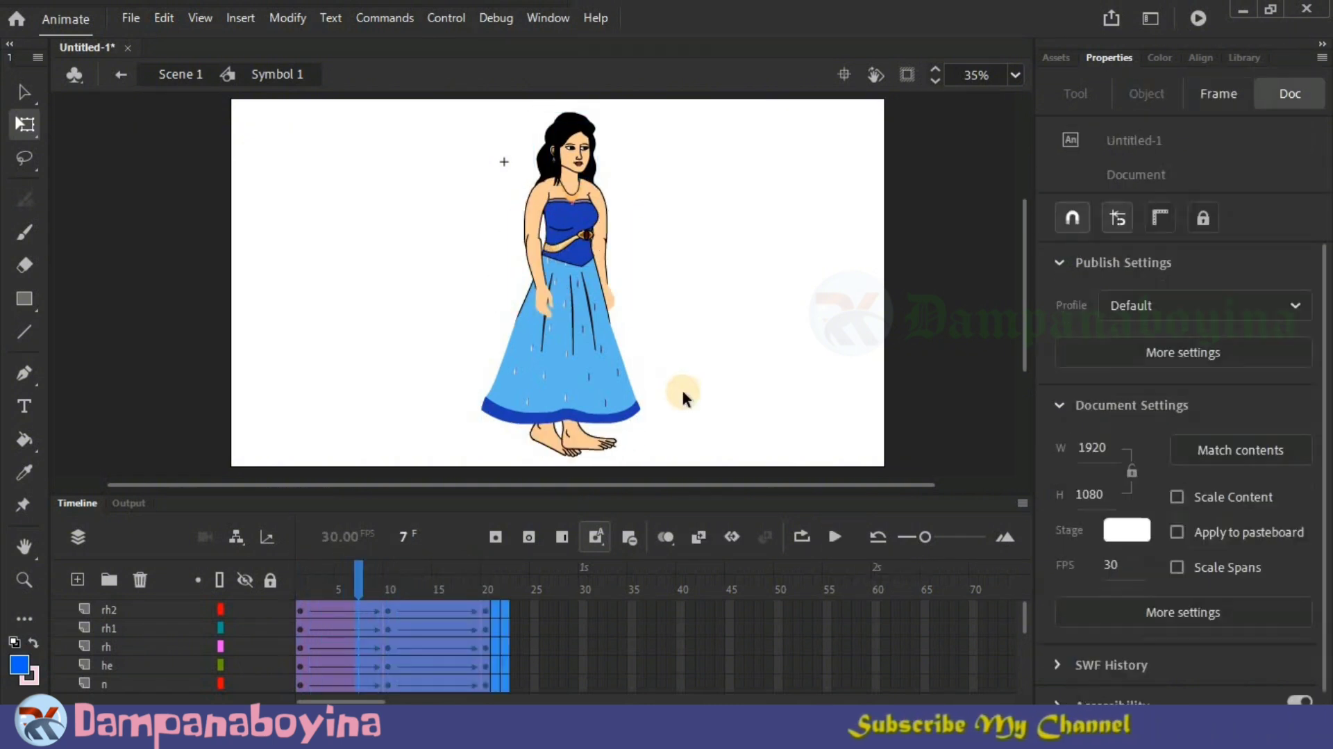
left_click(682, 387)
left_click(837, 536)
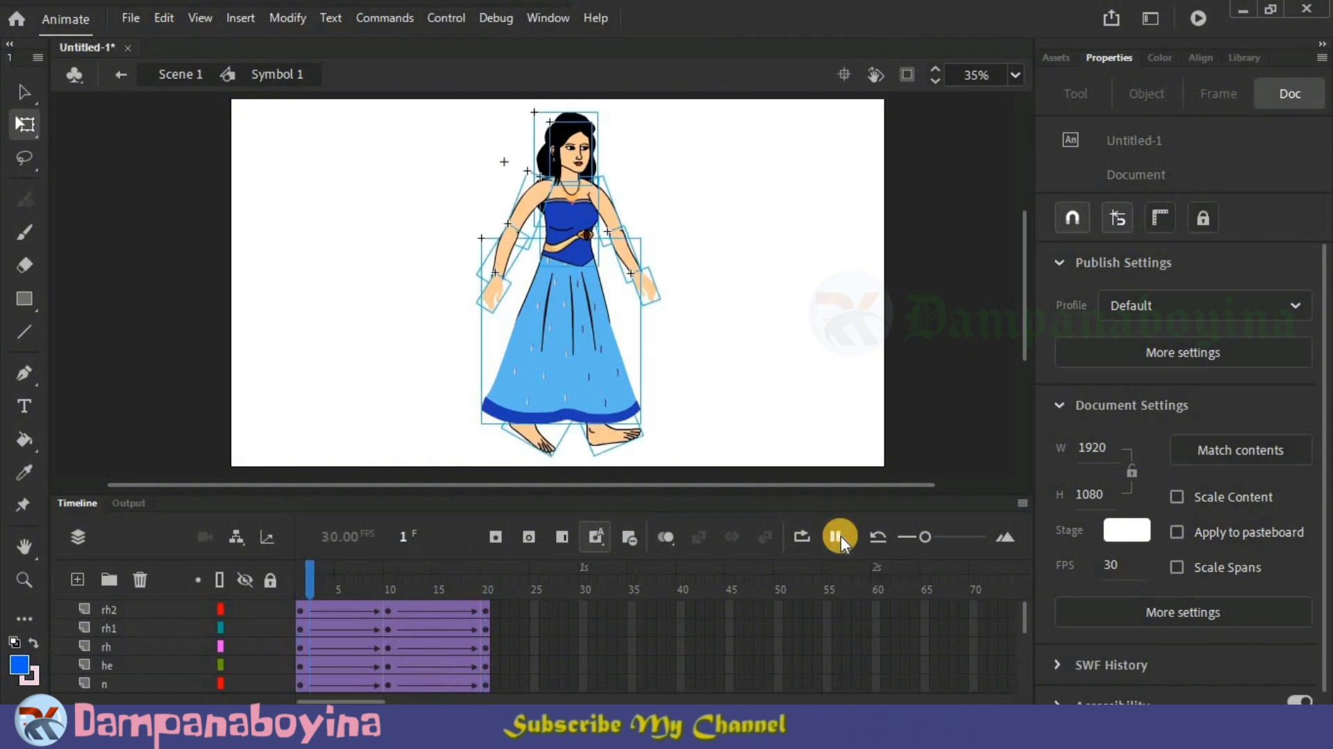
Step: Insert keyframes at frames 5 and 15 on all layers and scrub between them to compare the passing poses
left_click(490, 587)
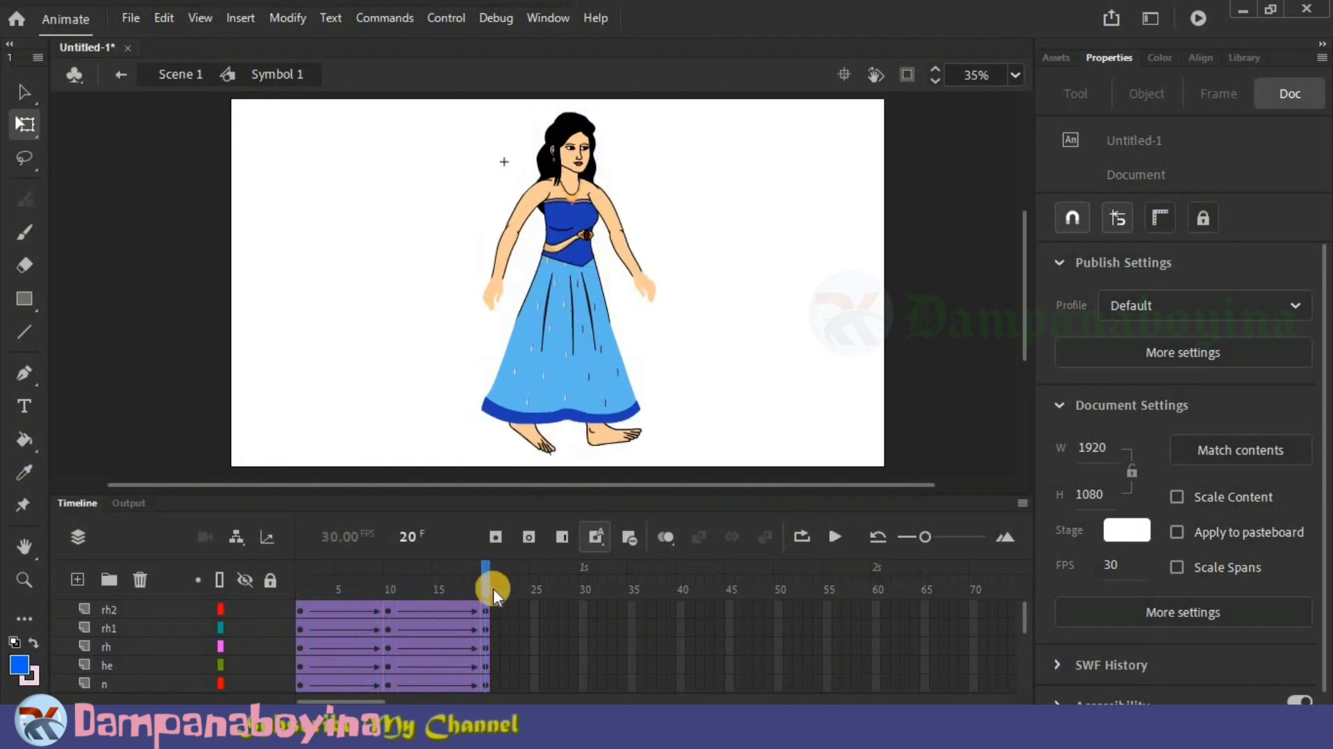
left_click(339, 576)
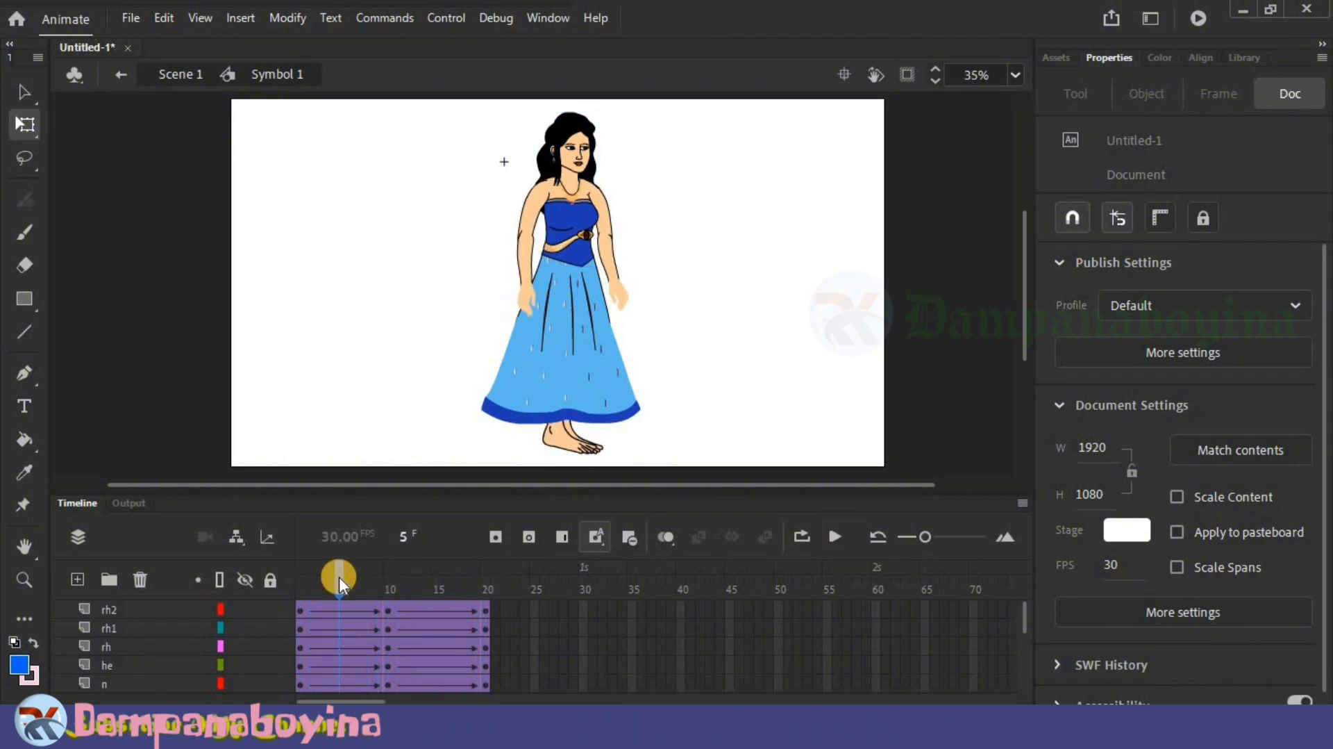
key("F6")
left_click(437, 582)
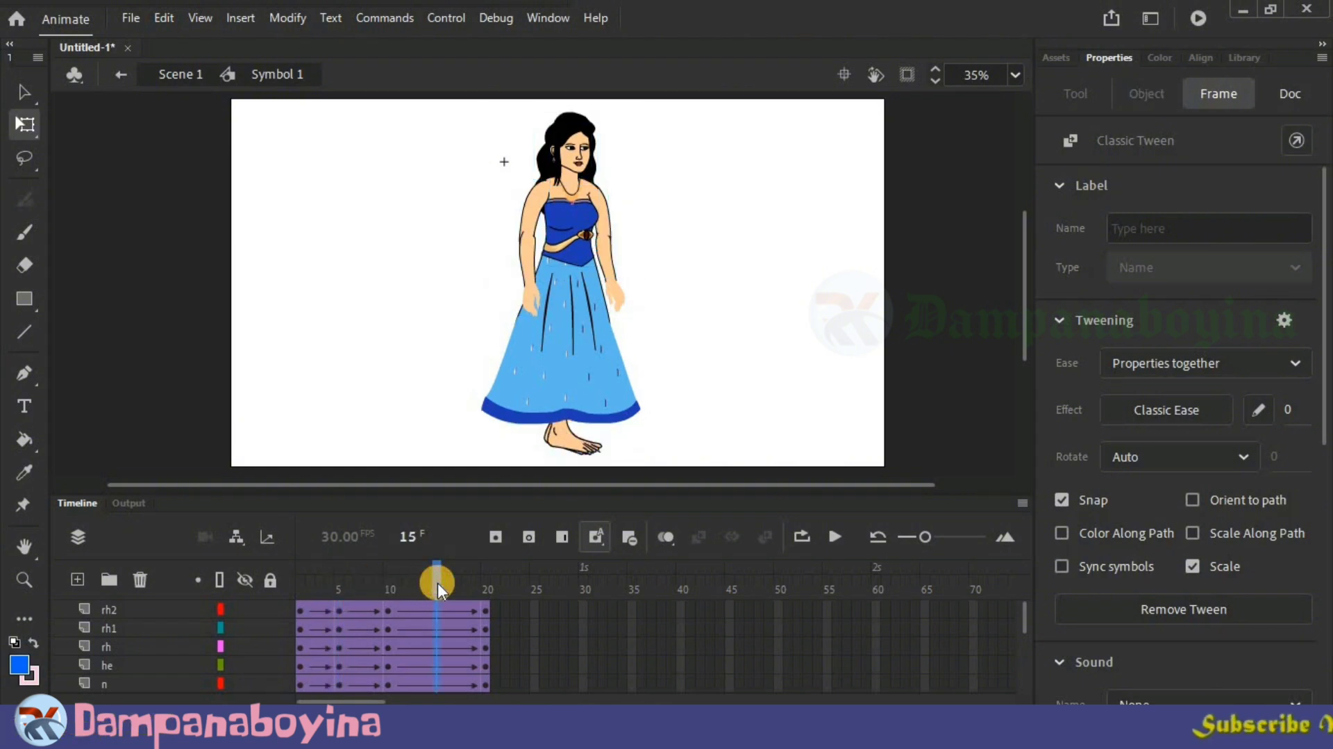
key("F6")
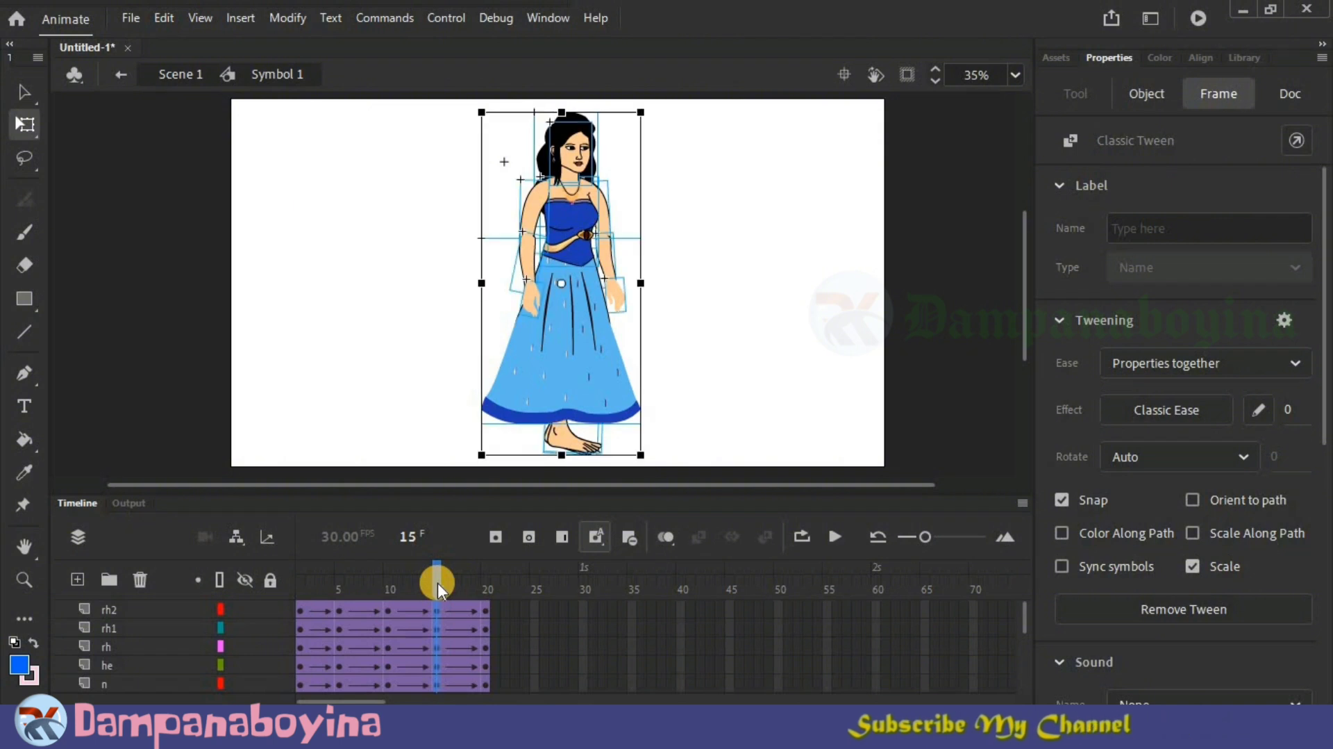
left_click(405, 406)
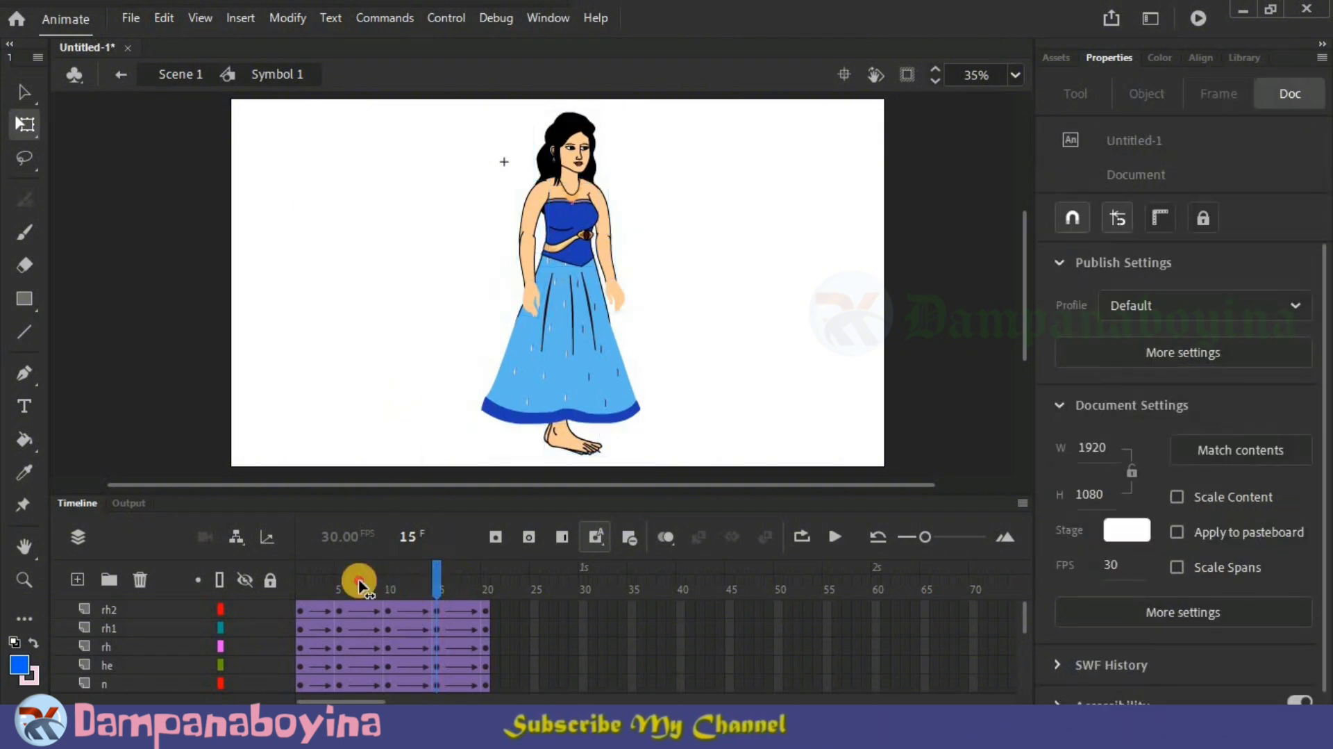
left_click(340, 580)
left_click(386, 381)
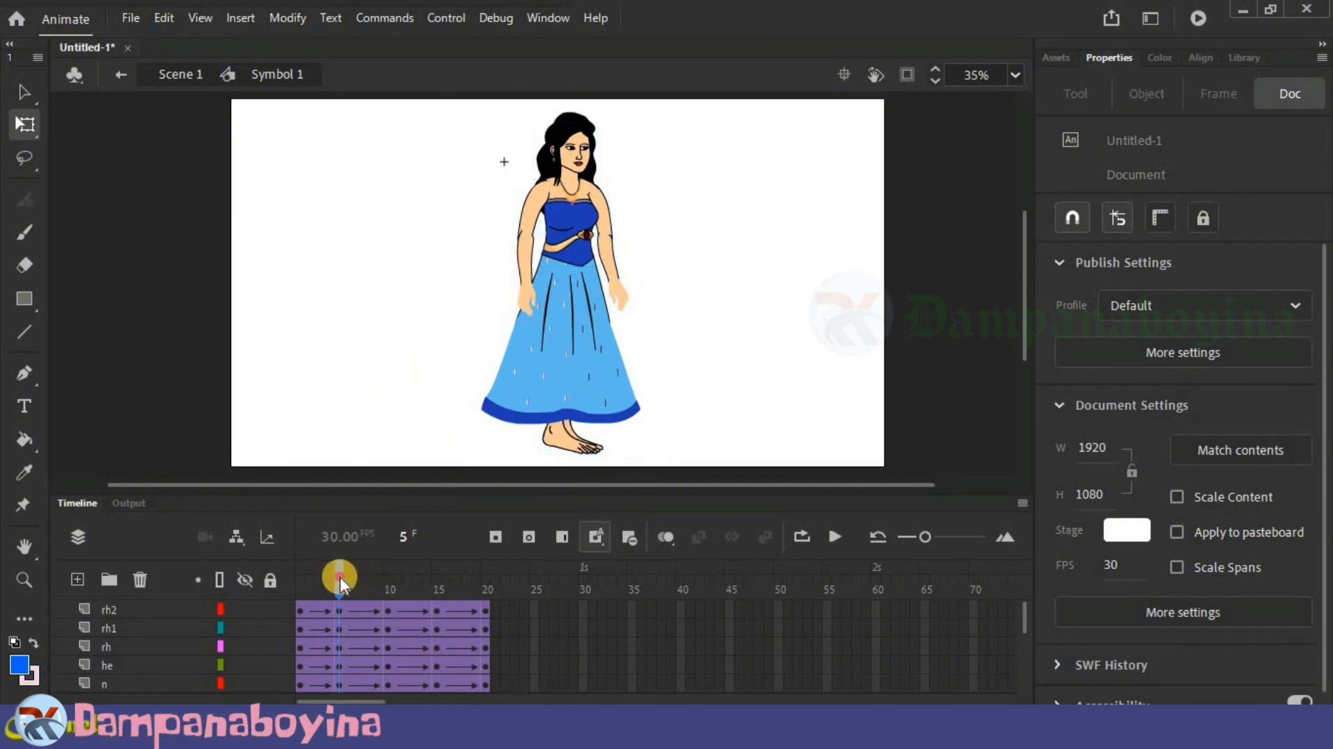
left_click_drag(317, 580, 344, 581)
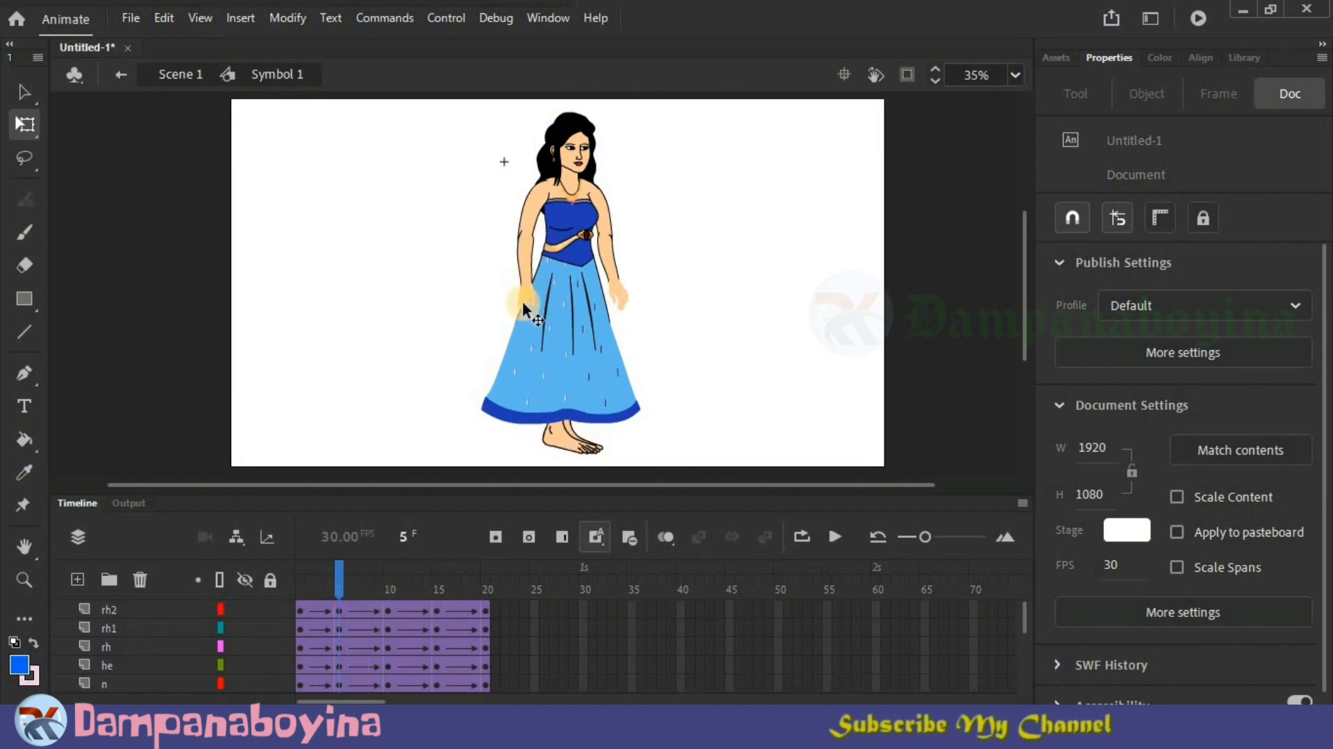
left_click(435, 582)
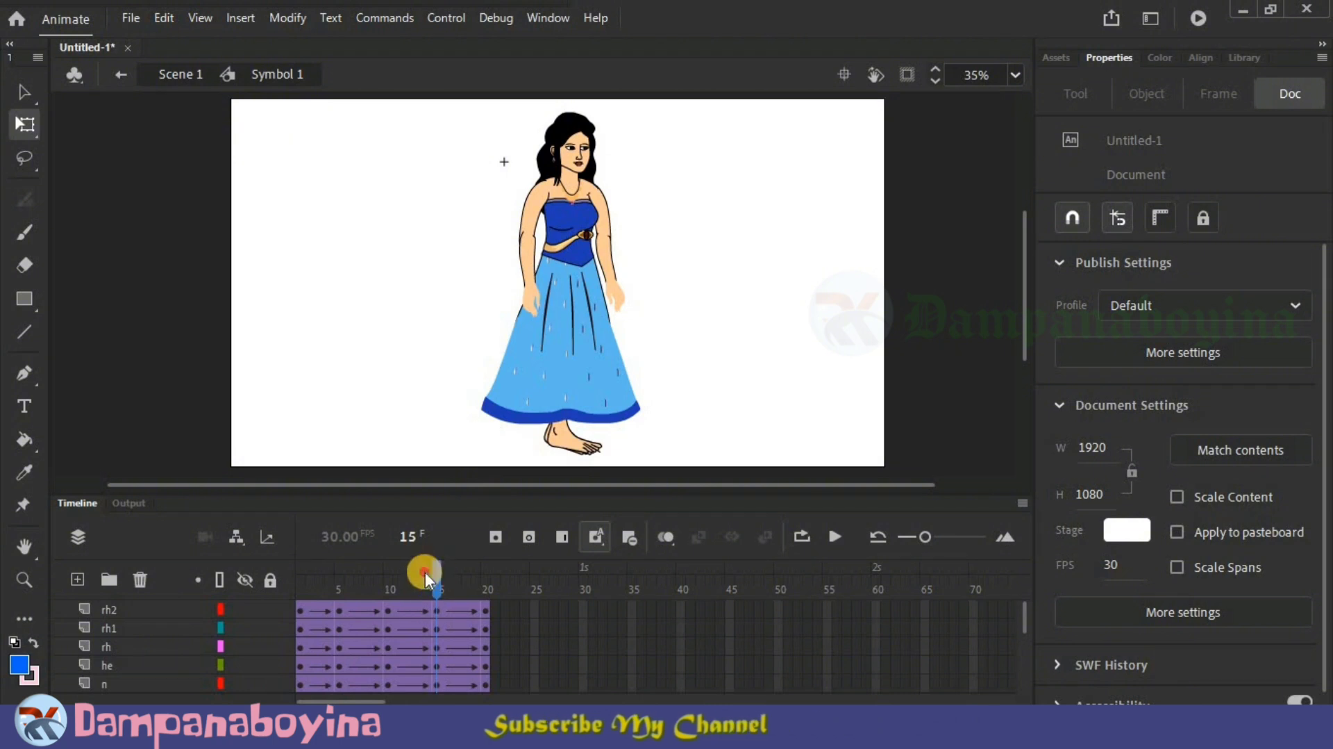
Step: At frame 5, rotate the right leg backward beneath the skirt hem and fine-tune its angle and position
left_click(357, 580)
key("comma")
key("comma")
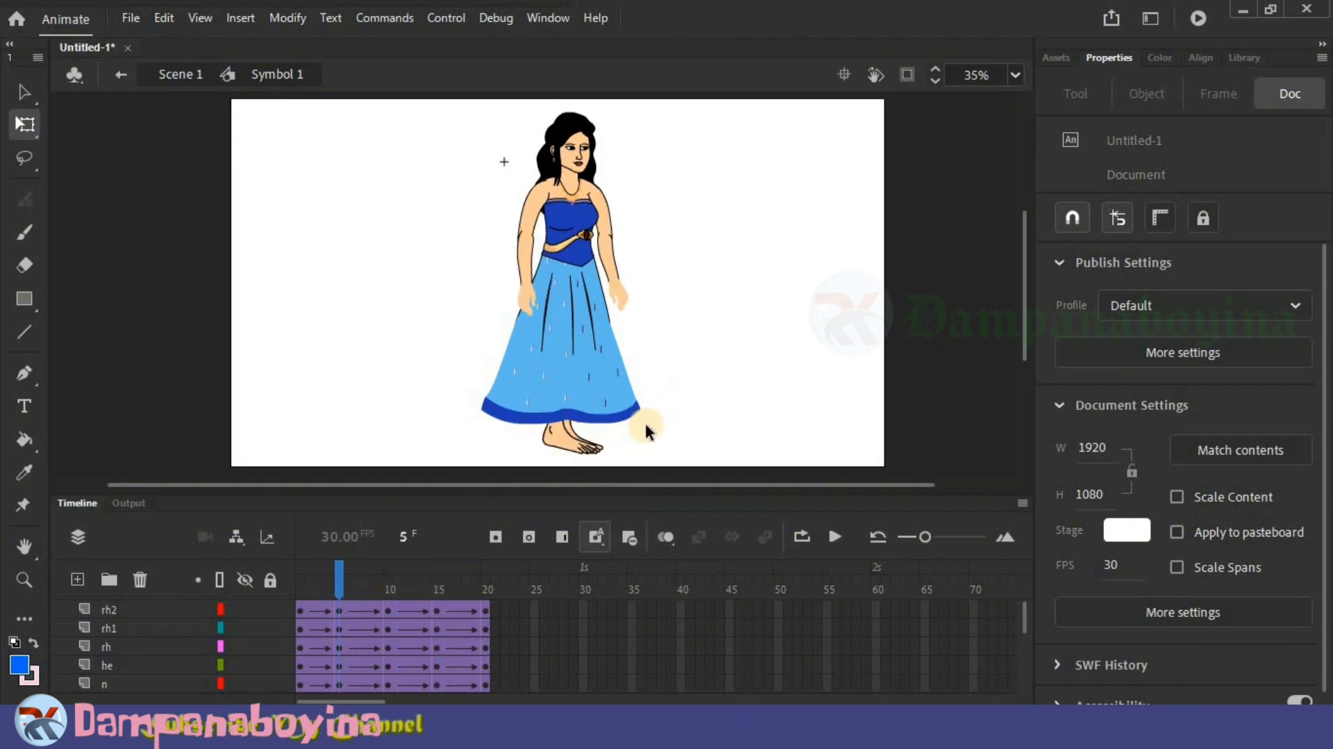
key("ctrl+equal")
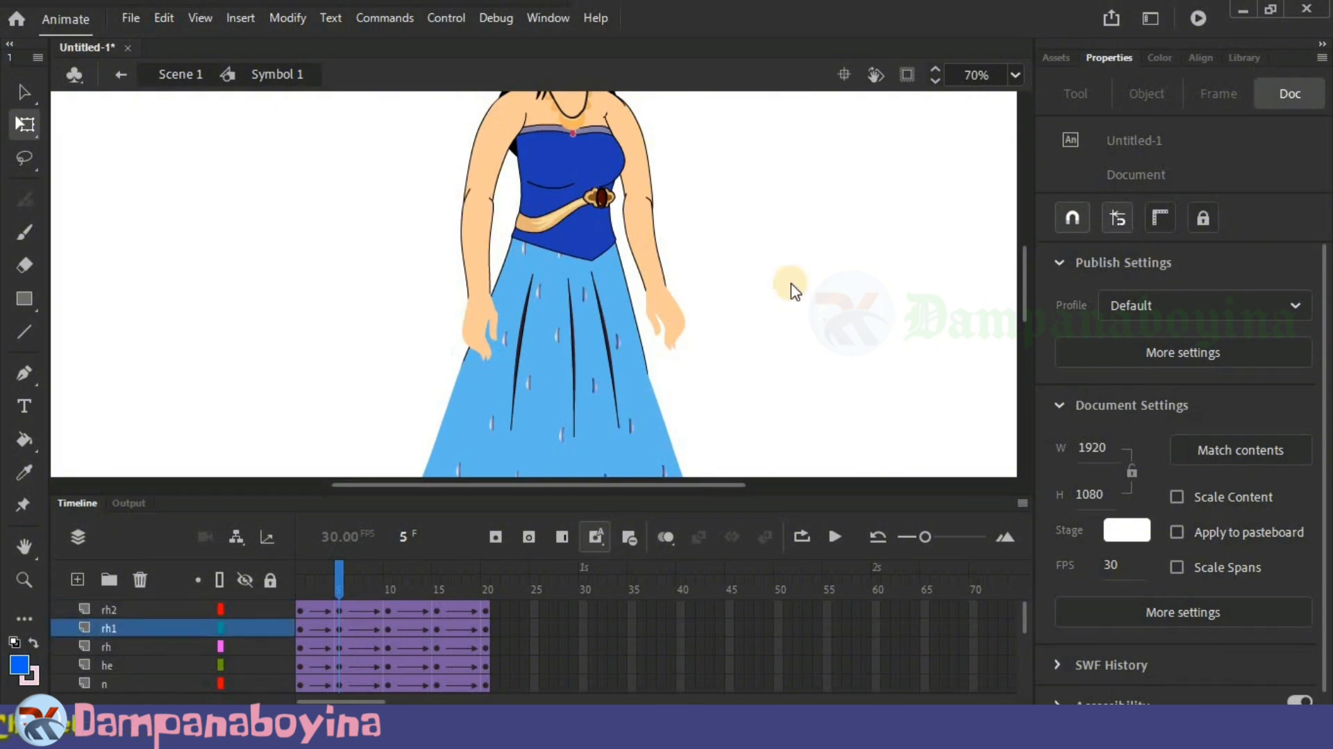
scroll(791, 288, "down", 3)
scroll(792, 288, "up", 1)
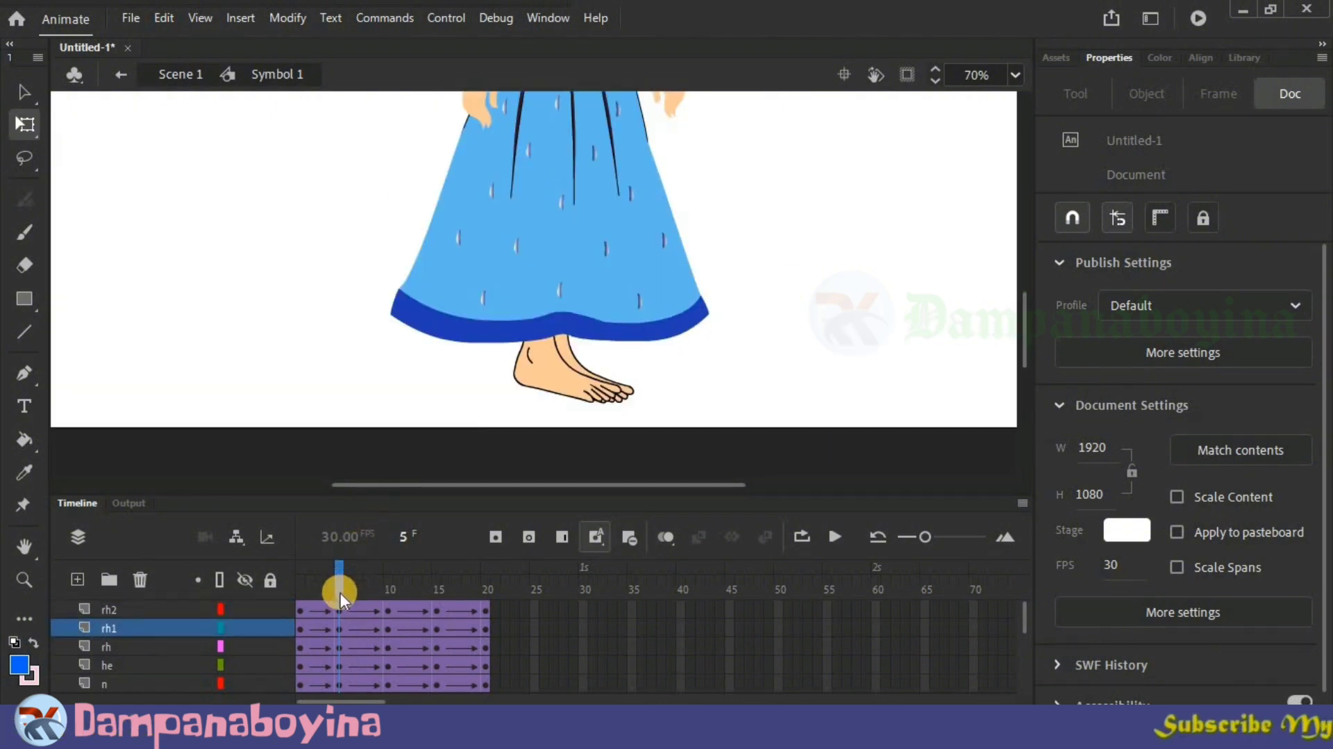
left_click_drag(302, 584, 340, 579)
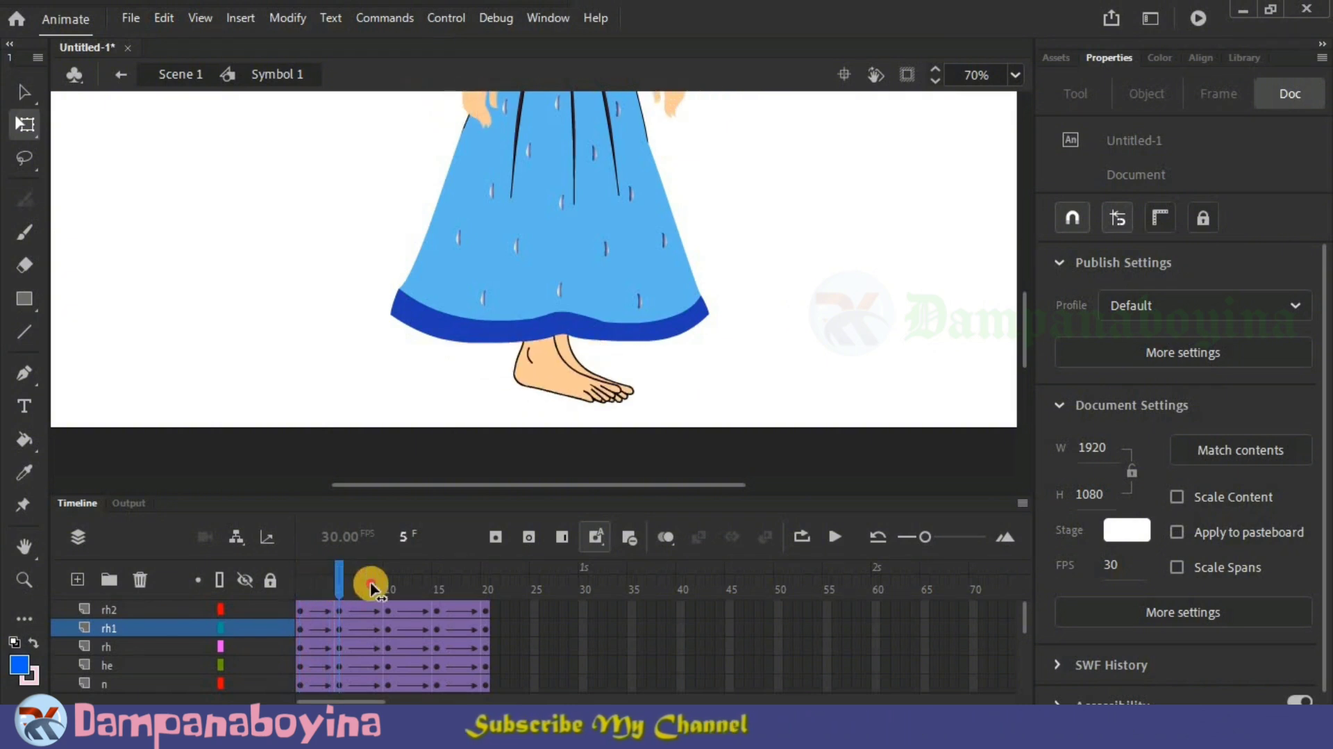
left_click(558, 384)
left_click_drag(623, 407, 545, 351)
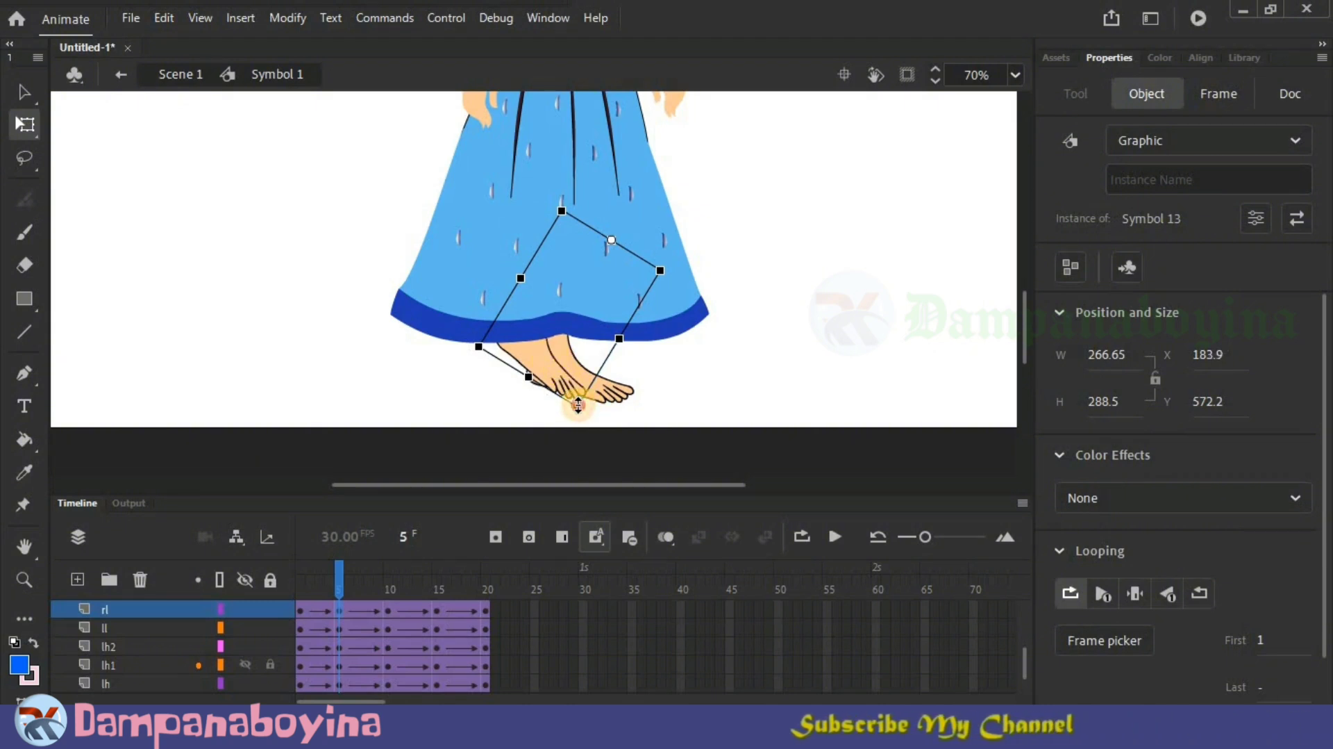
left_click_drag(576, 407, 573, 406)
key("Right")
Step: Rotate the left leg slightly forward at frame 5 so its foot reaches a little further ahead
left_click(604, 393)
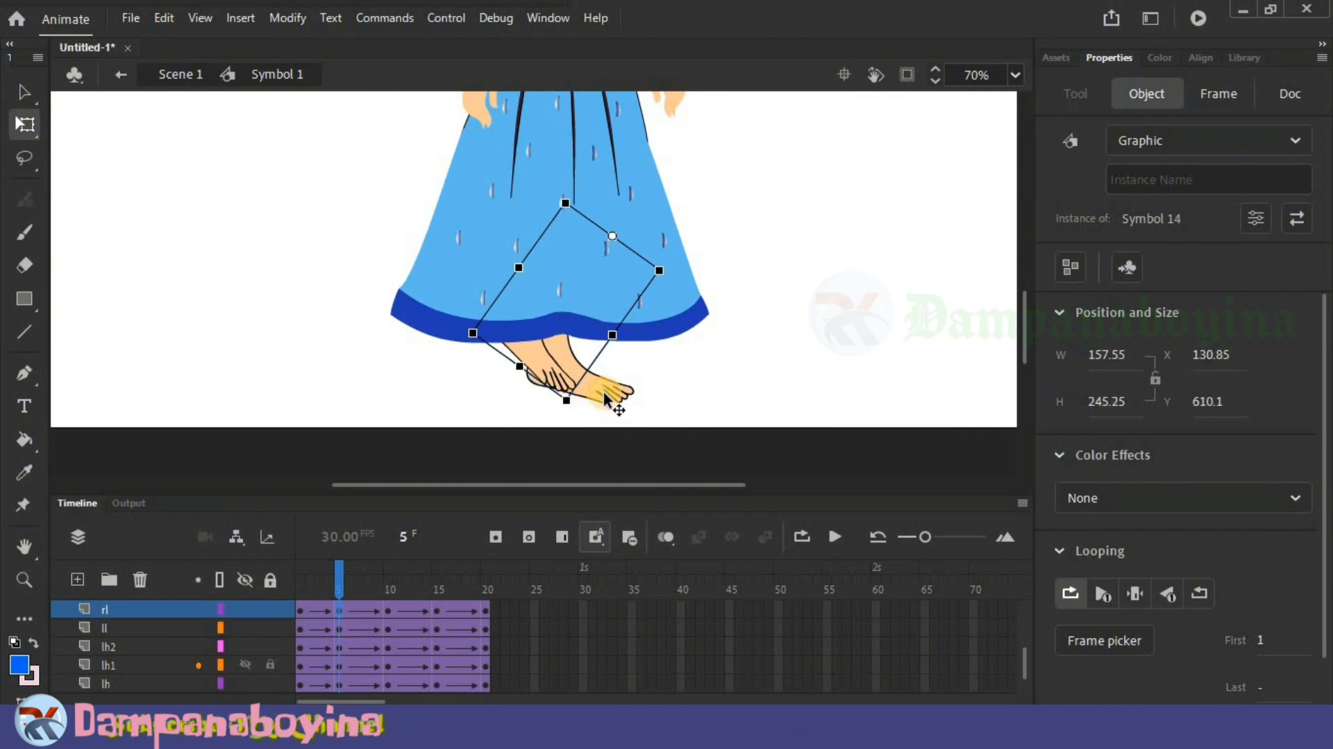
left_click(611, 398)
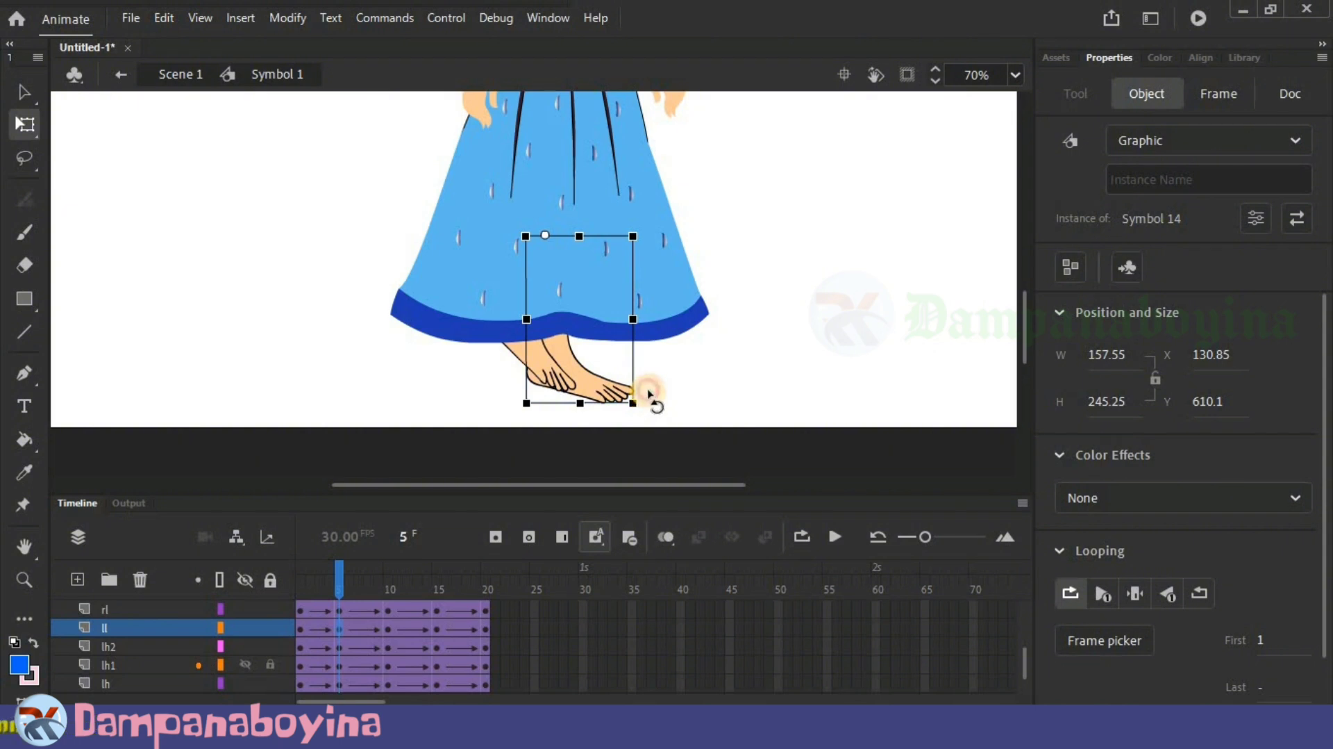
left_click_drag(649, 394, 651, 394)
left_click(339, 572)
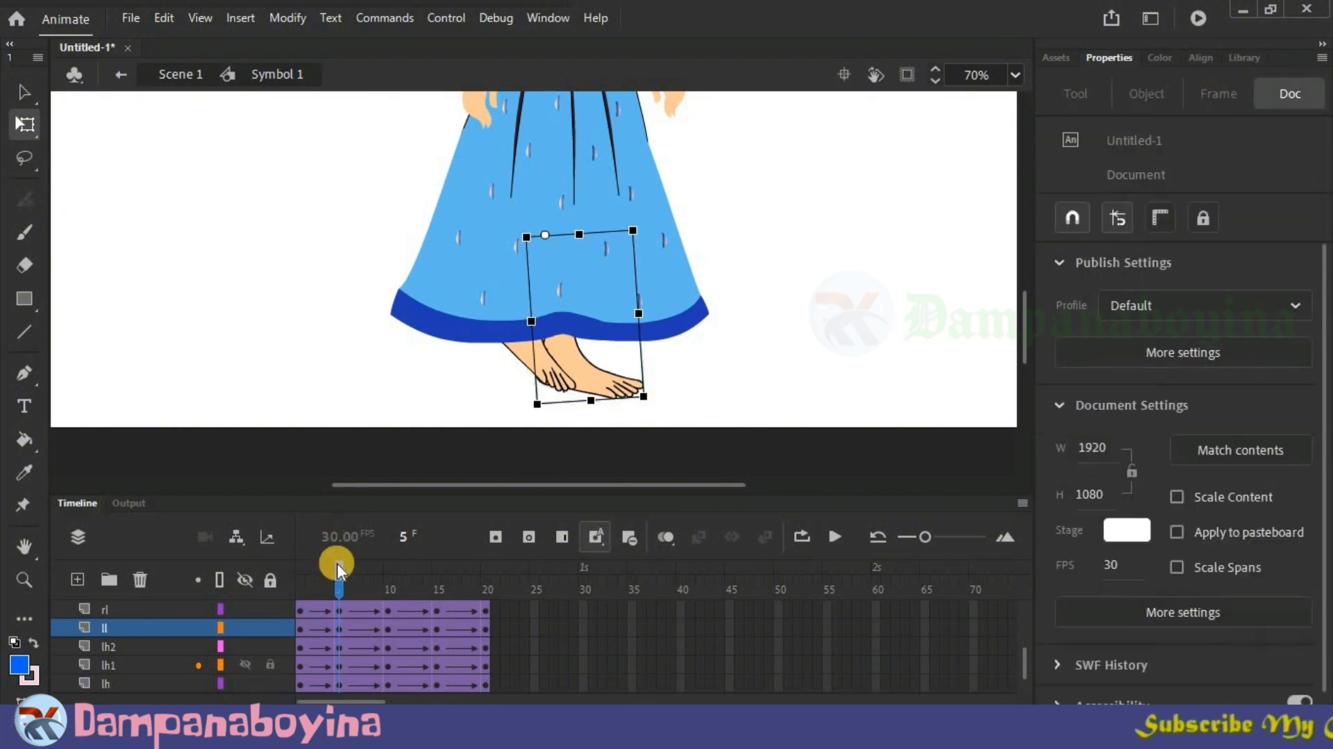
Step: At frame 15, rotate the left leg backward beneath the skirt hem and scrub through to frame 20 to check the motion
left_click_drag(316, 574, 439, 606)
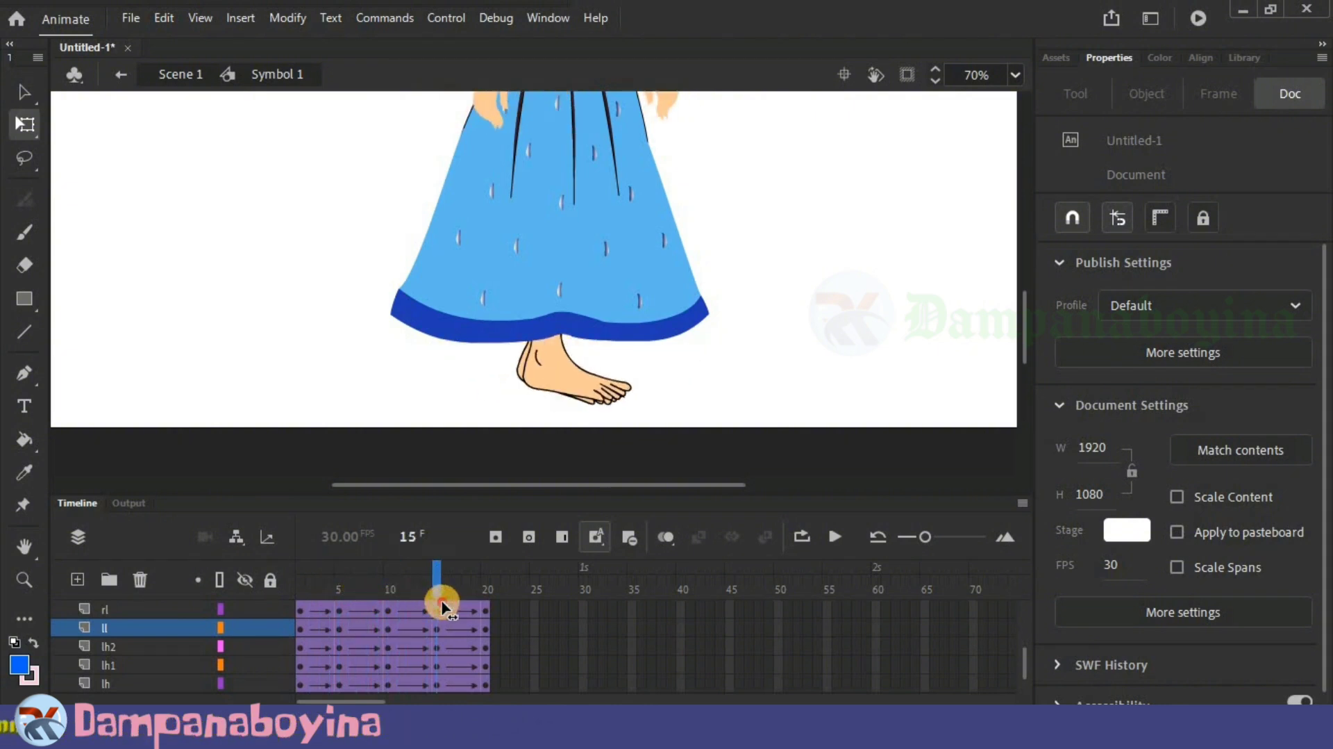
left_click(517, 368)
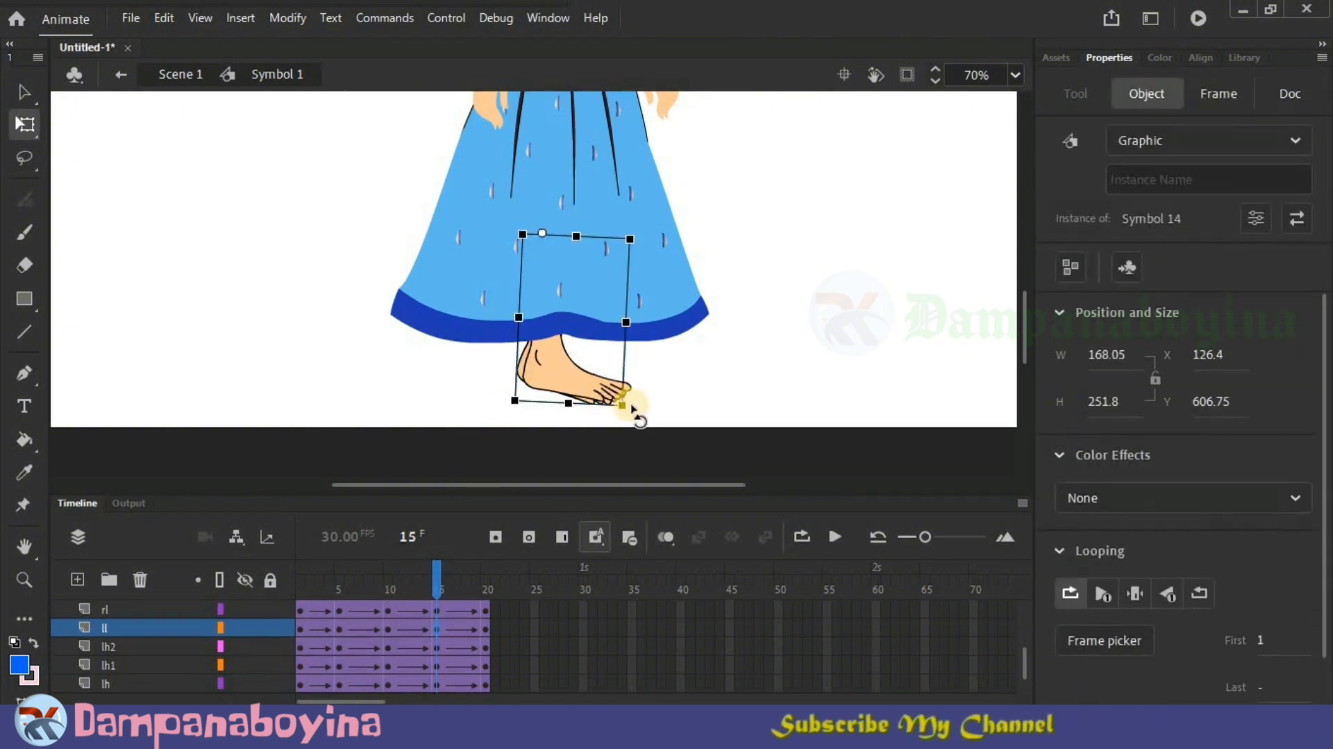
left_click_drag(620, 406, 529, 347)
left_click(445, 556)
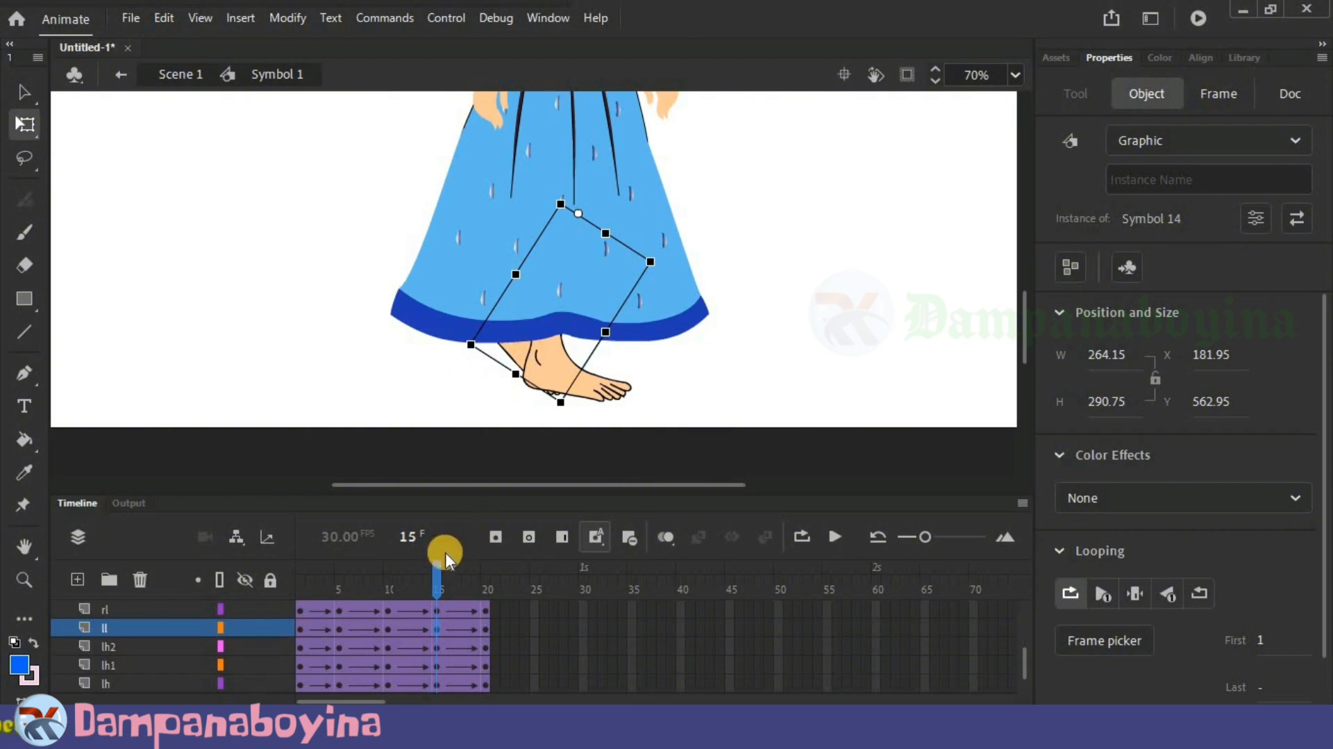
left_click_drag(429, 568, 489, 561)
Step: Play the walk animation with the whole character in view
left_click(835, 537)
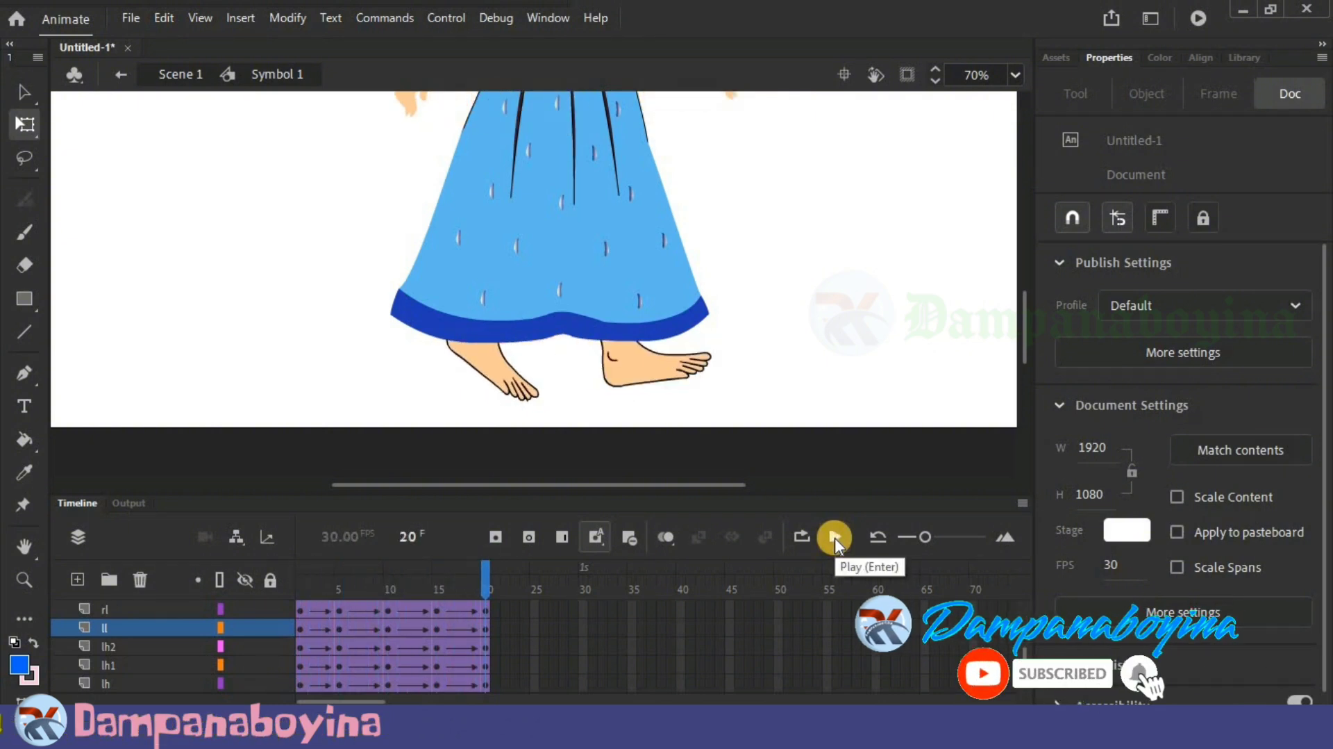
key("ctrl+minus")
left_click(835, 536)
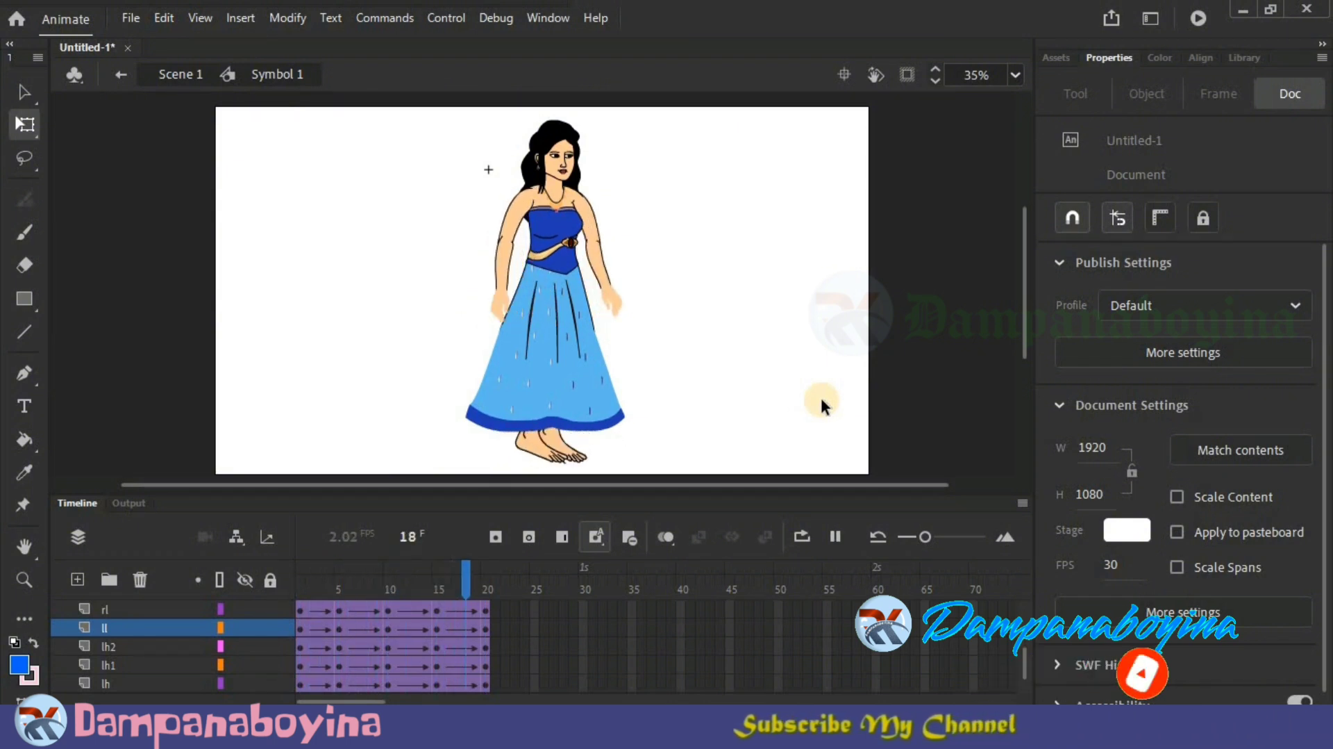
Step: At frame 1, select the whole character and shift it down slightly to Y -123.3
left_click(297, 580)
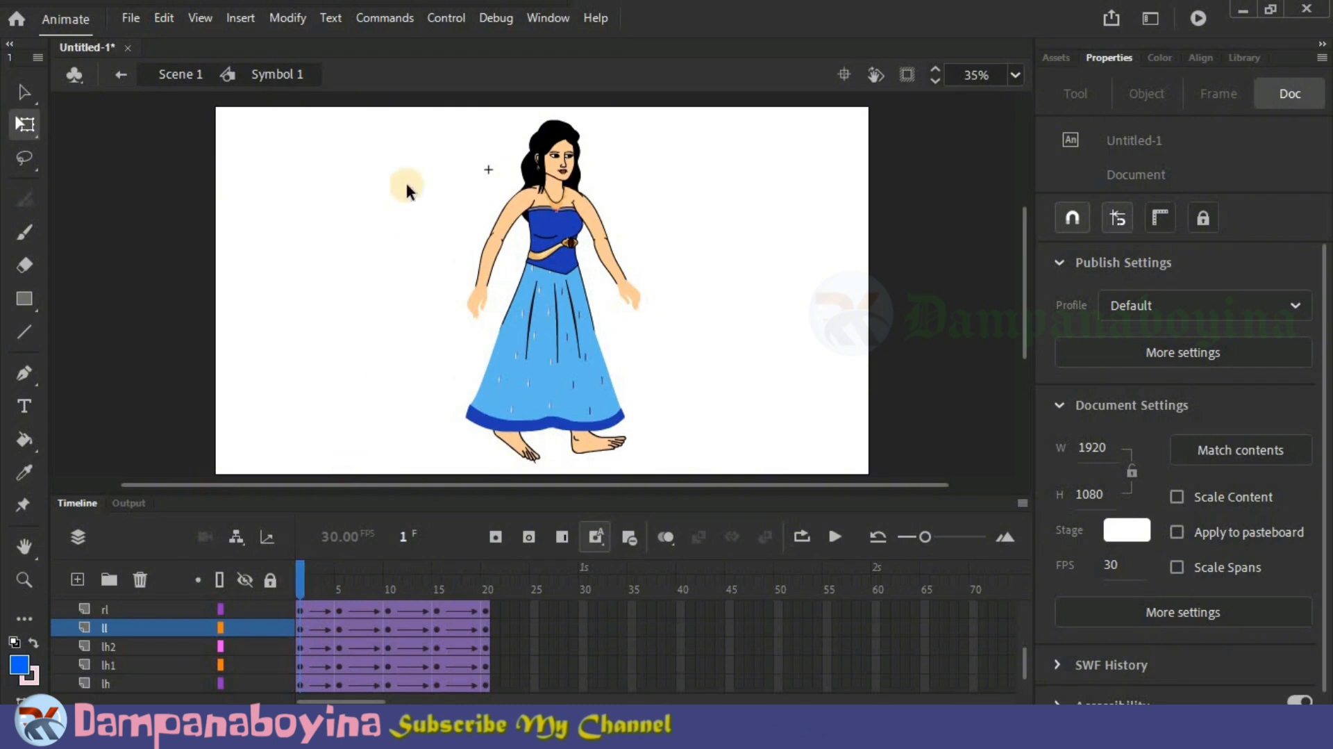
left_click(627, 381)
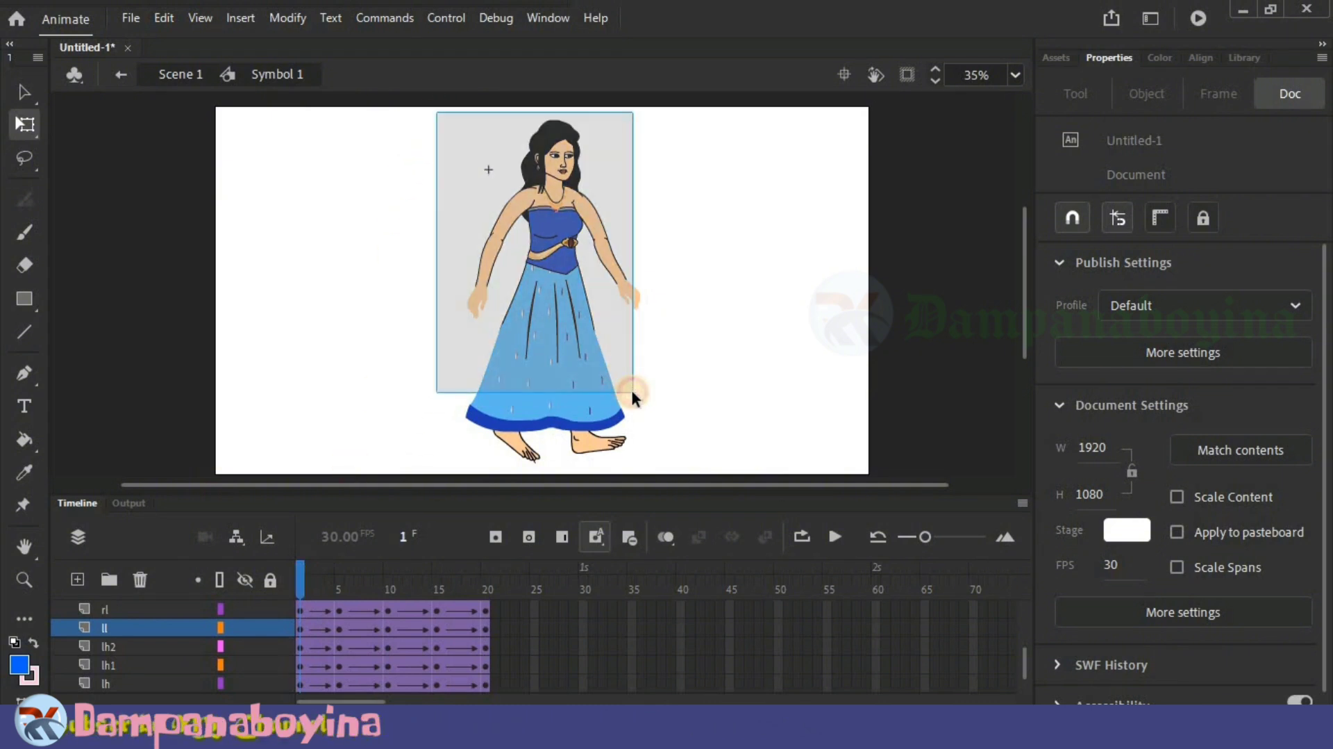
key("ctrl+a")
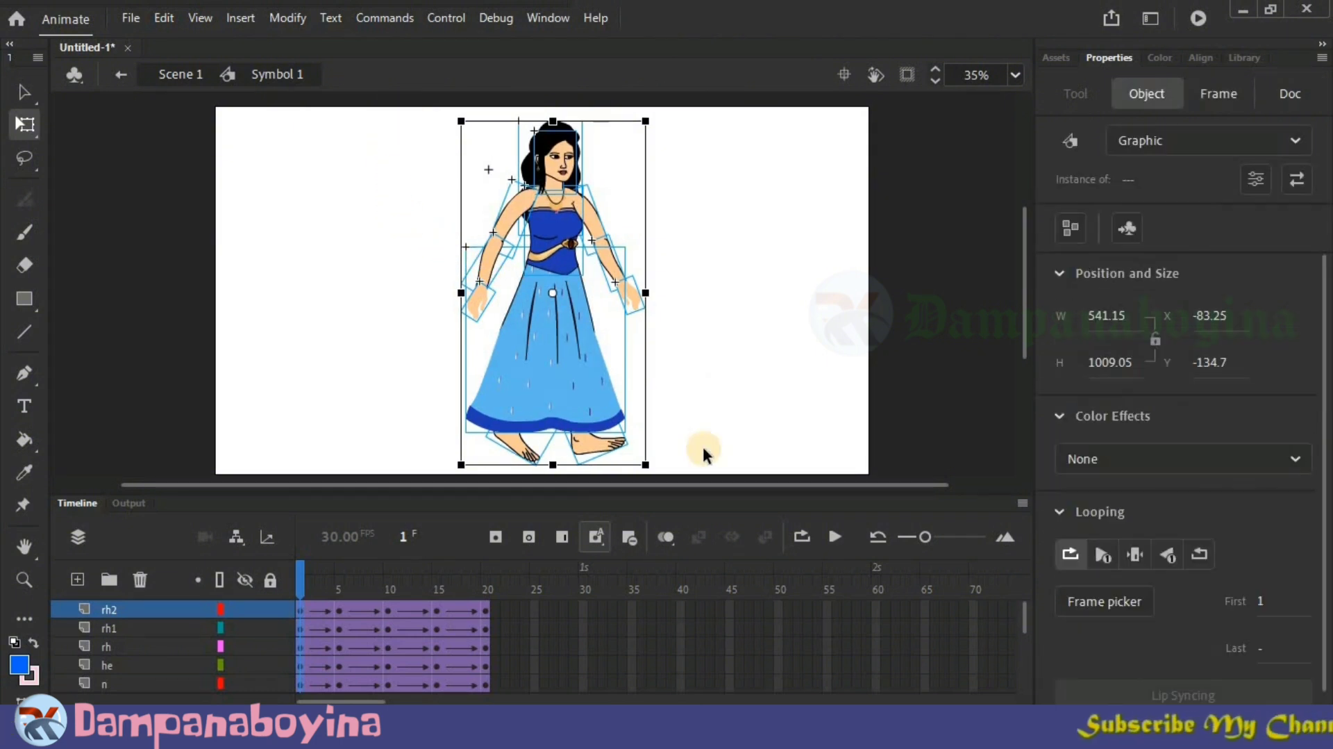
key("Up")
key("Up")
key("shift+Down")
key("Up")
key("Up")
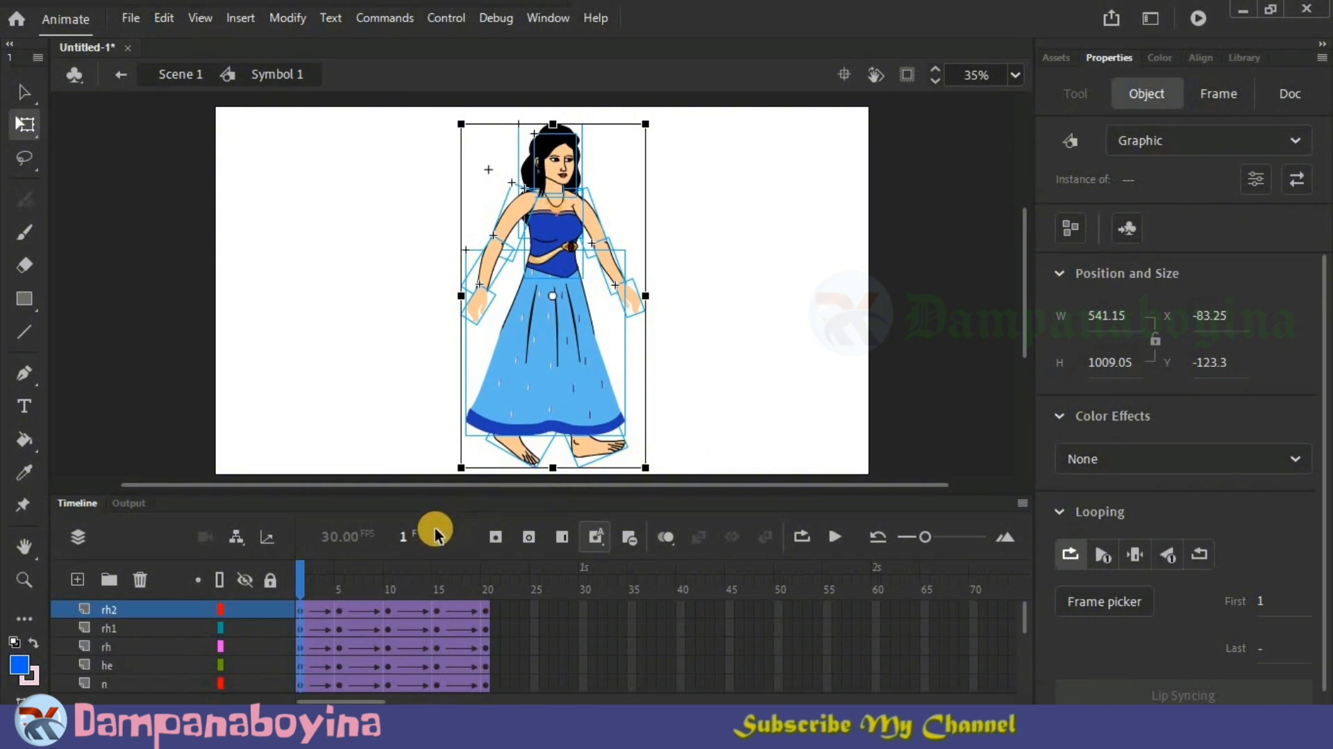
Step: At frame 10, select the whole character and shift it down slightly to Y -134.7
left_click(388, 581)
left_click(438, 132)
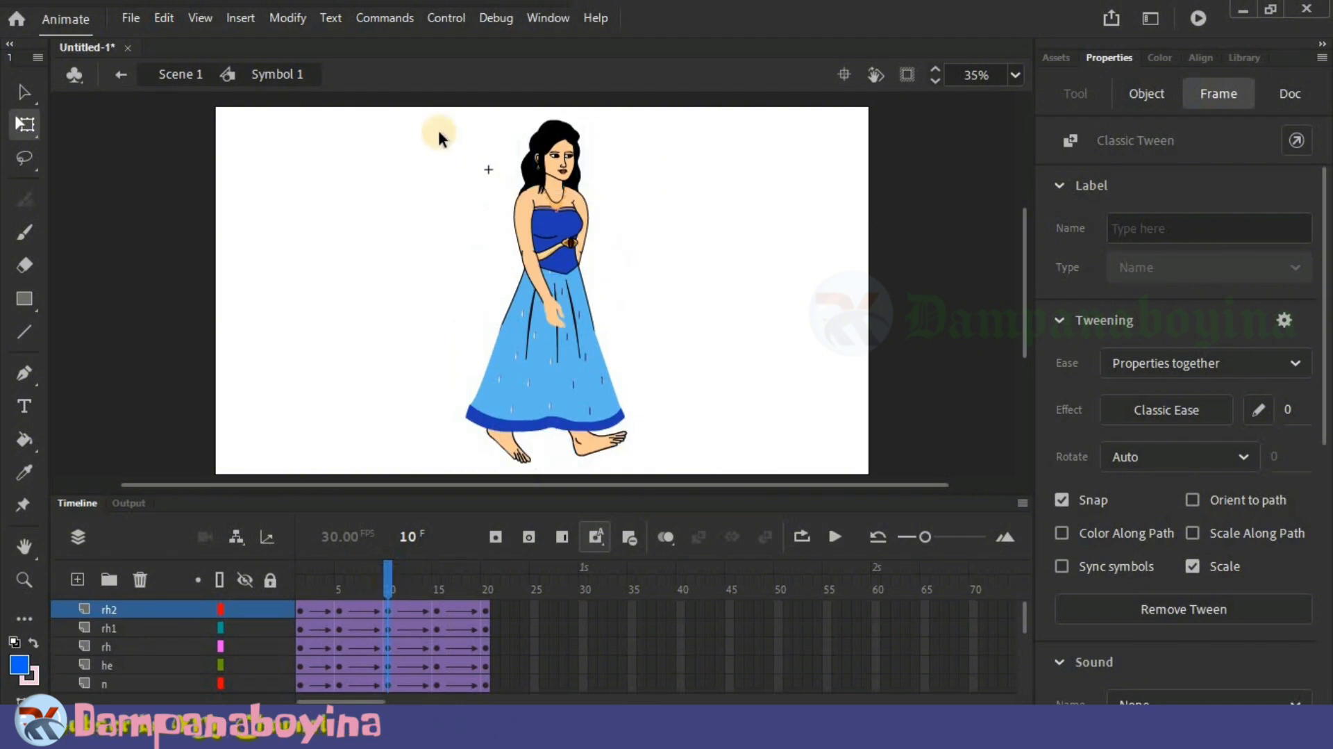
left_click_drag(425, 118, 654, 456)
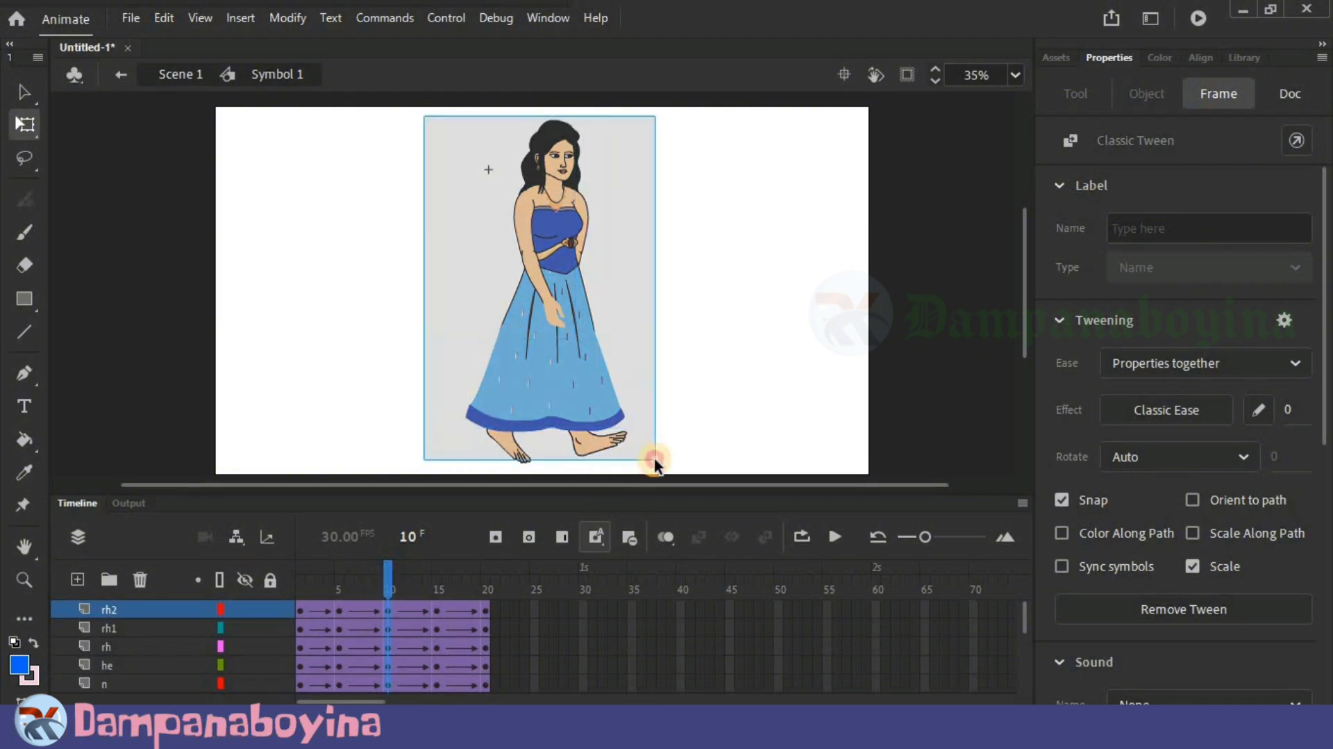
left_click_drag(731, 415, 731, 415)
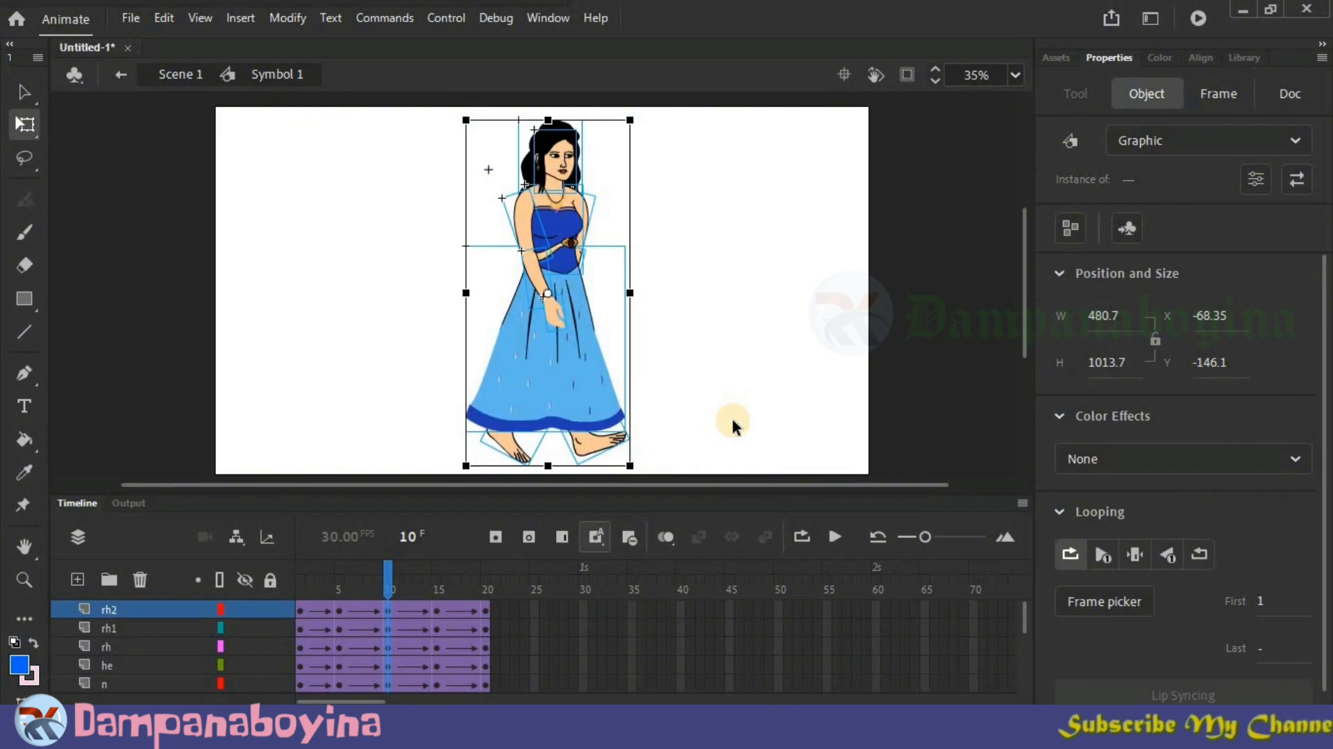
left_click_drag(629, 451, 629, 453)
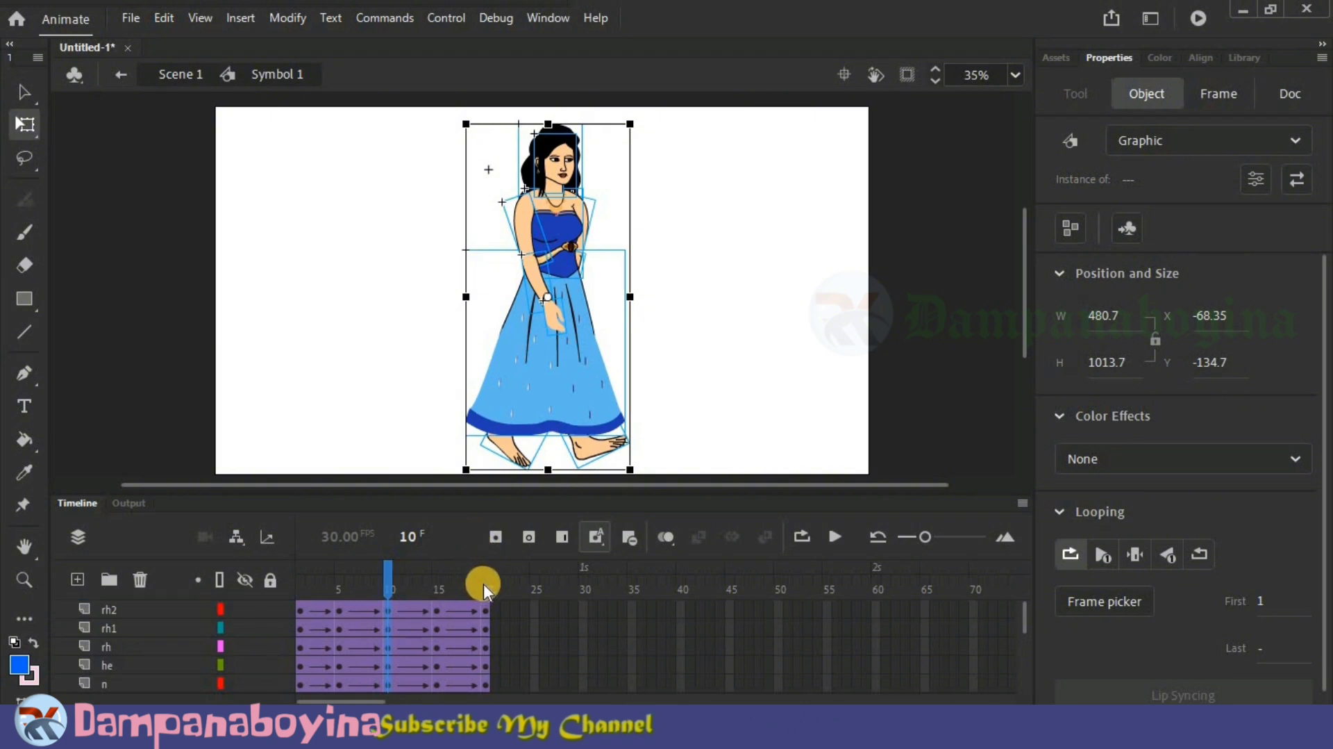
Step: At frame 20, nudge the whole character down slightly to match the other contact poses, and play the animation
left_click(483, 584)
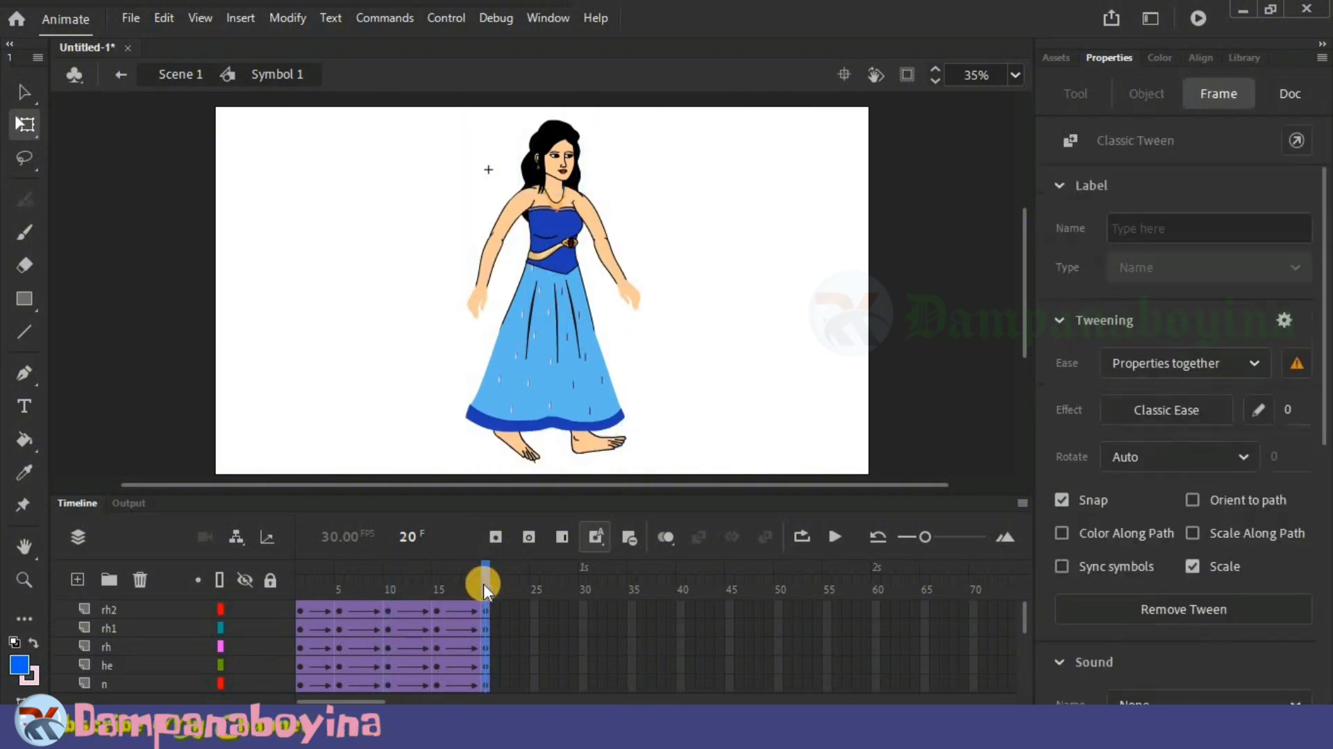
left_click_drag(429, 113, 676, 453)
key("Down")
key("Down")
key("Down")
key("Down")
key("Down")
key("Down")
key("Down")
key("Down")
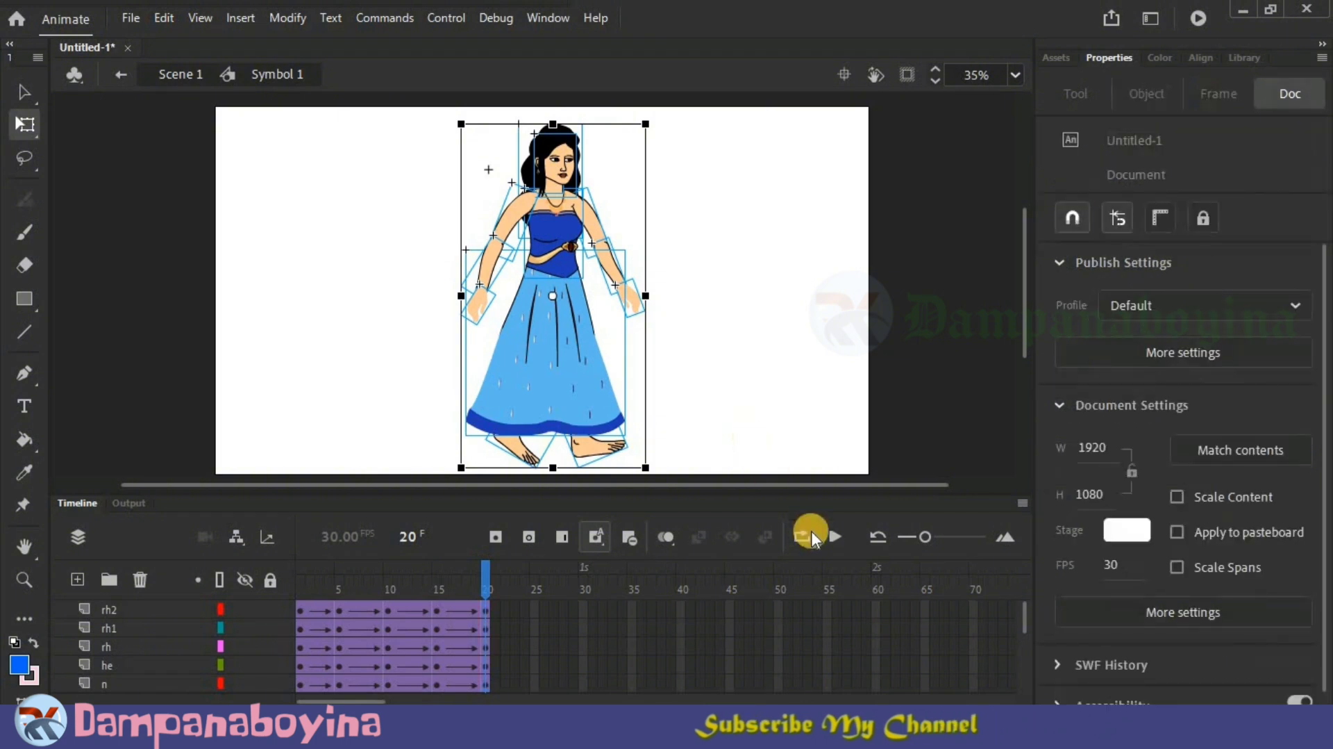
left_click(833, 538)
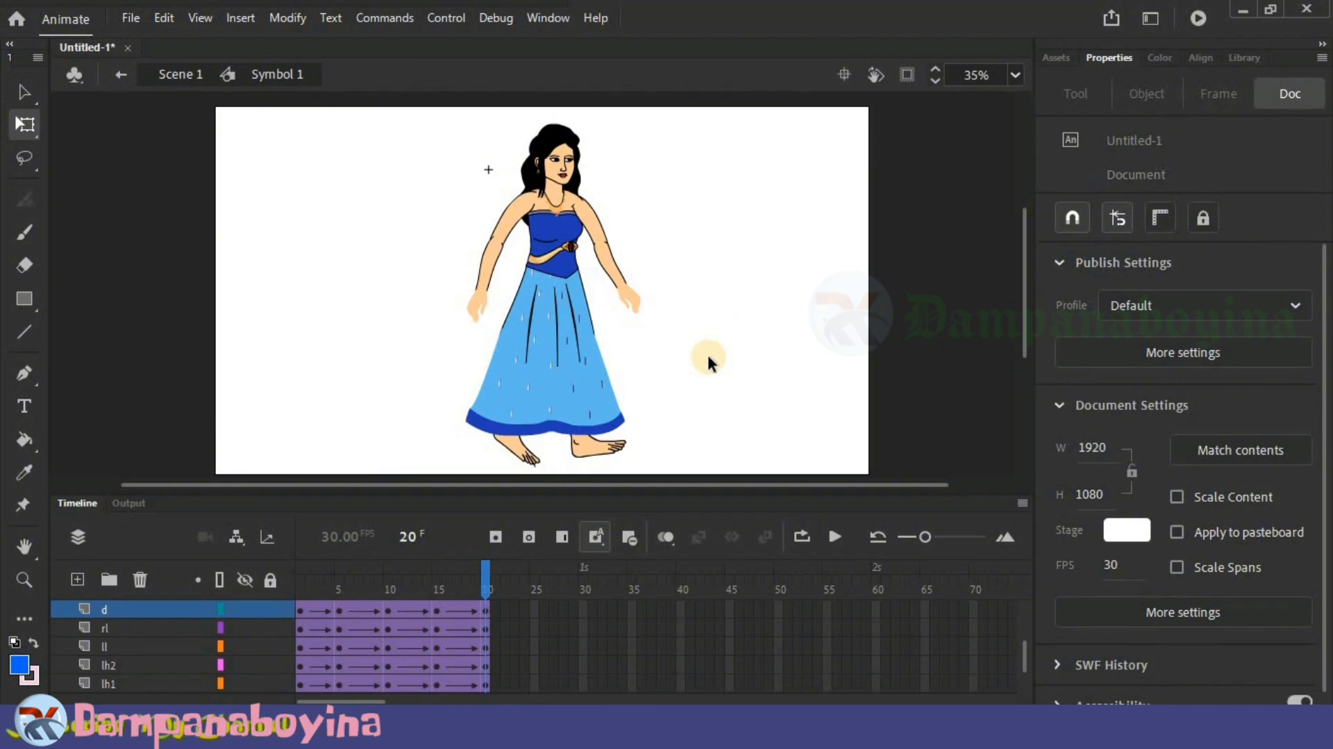
Step: Return to Scene 1 and extend the charecter layer to frame 20 with an inserted frame
double_click(715, 389)
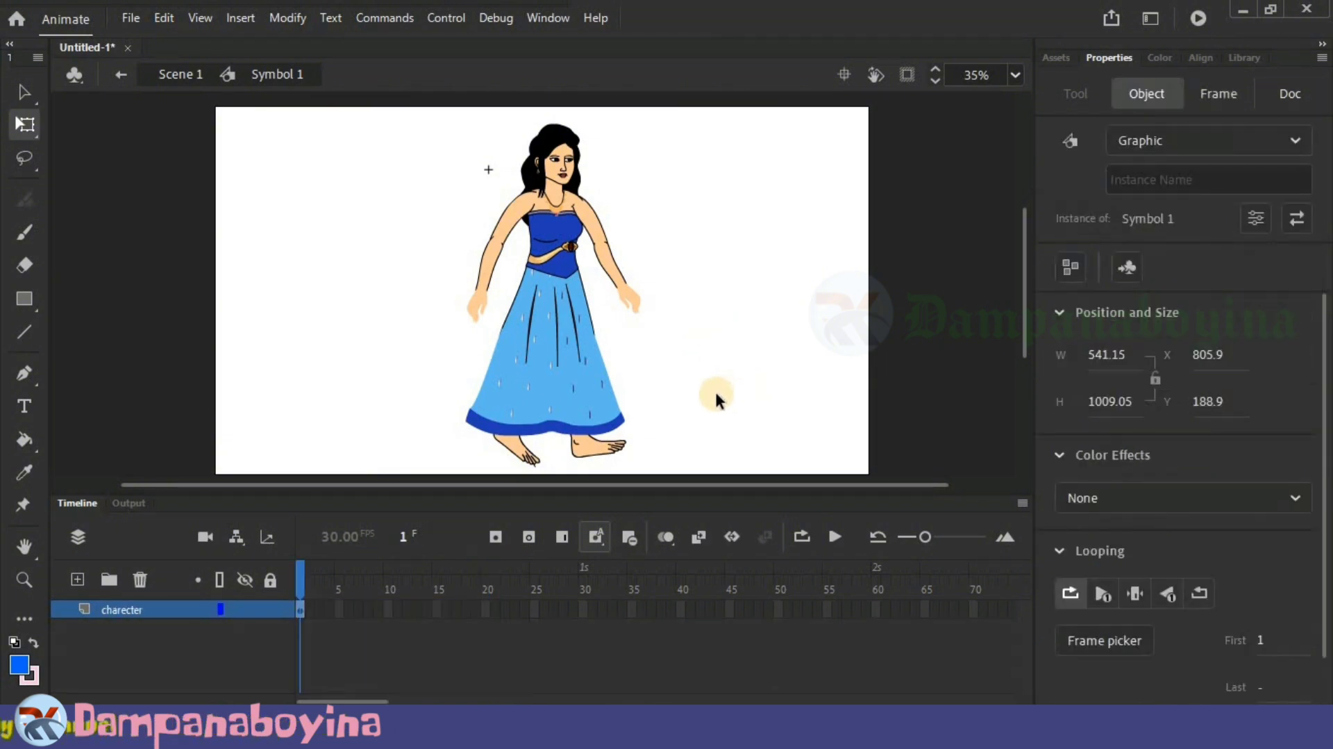
left_click(488, 607)
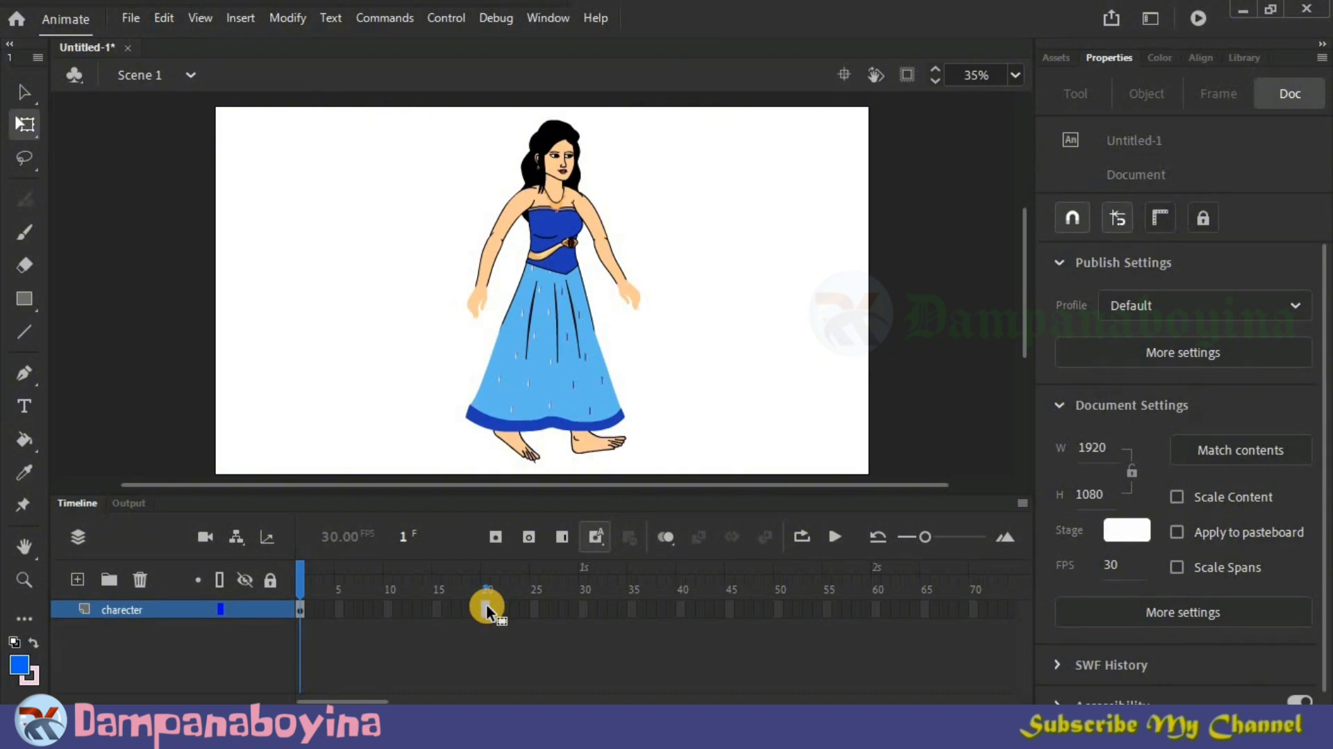
right_click(487, 609)
left_click(620, 129)
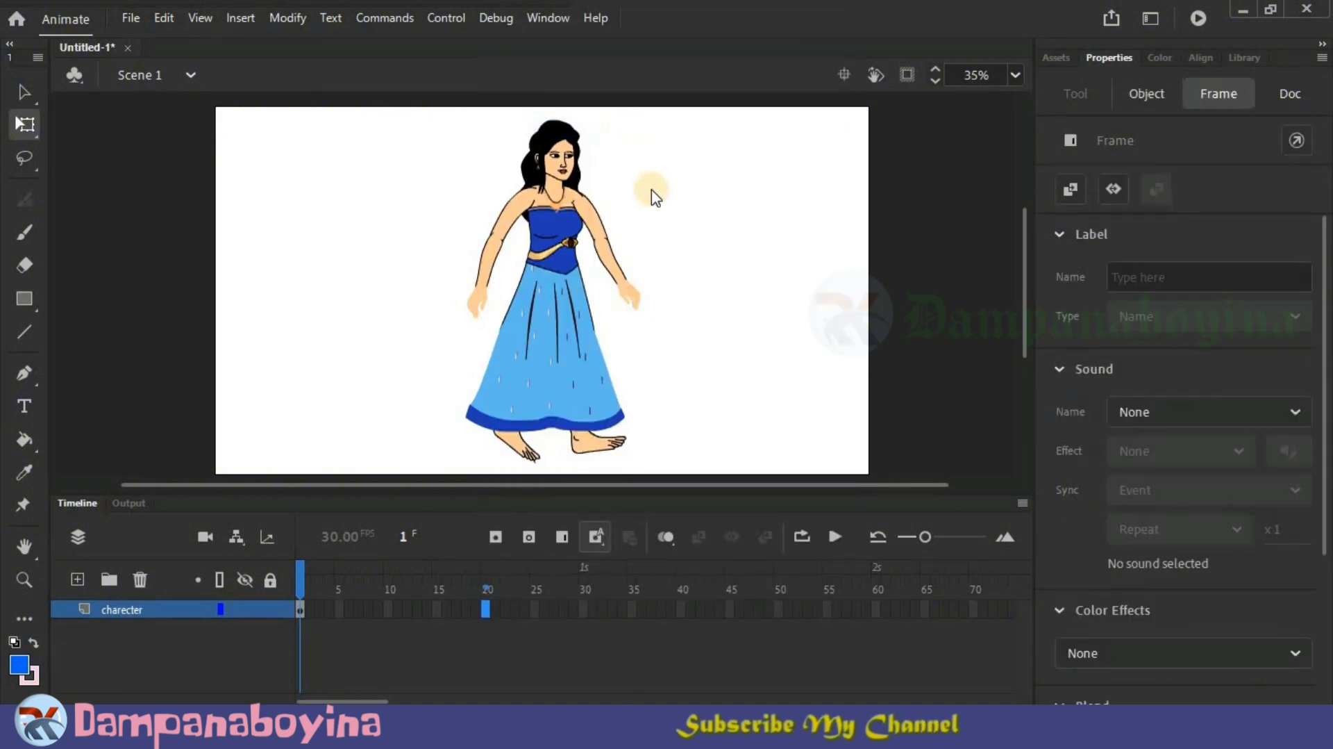
left_click(690, 256)
Step: Play the main timeline, and test the movie in a maximized preview window
key("Return")
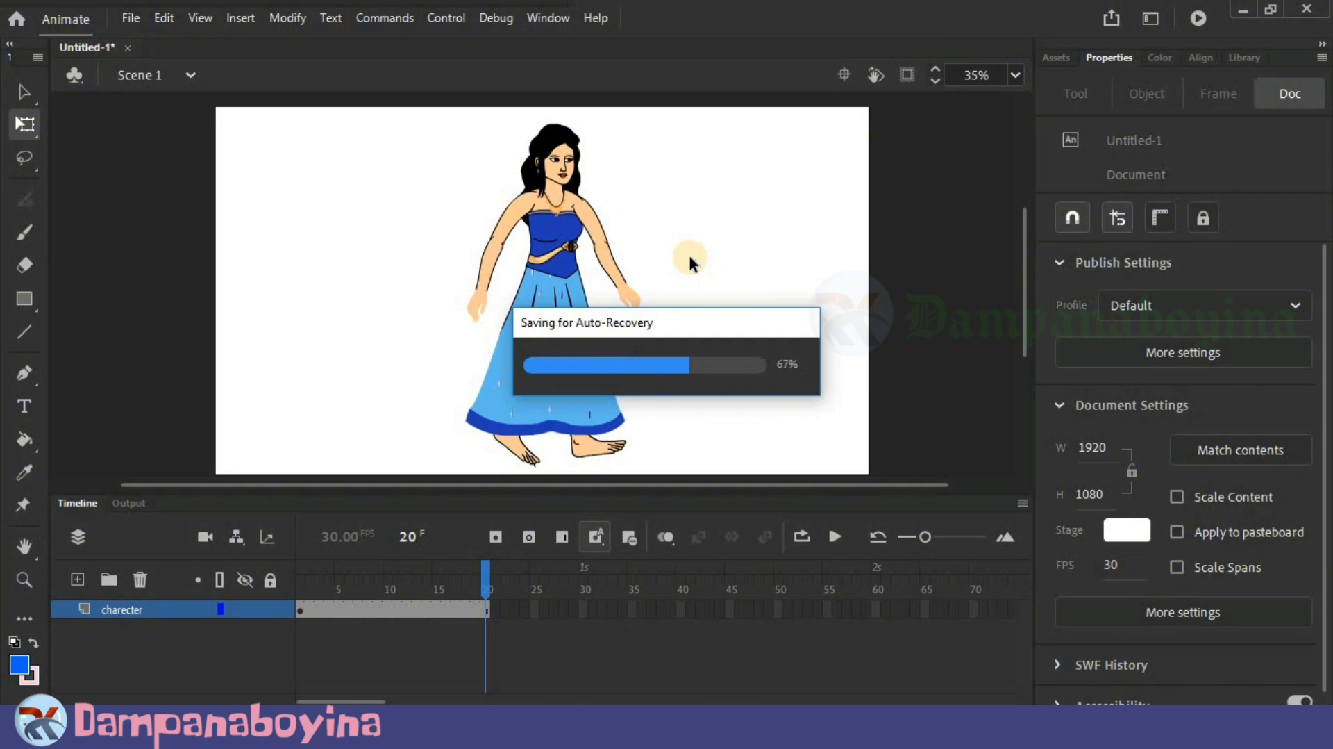
key("ctrl+Return")
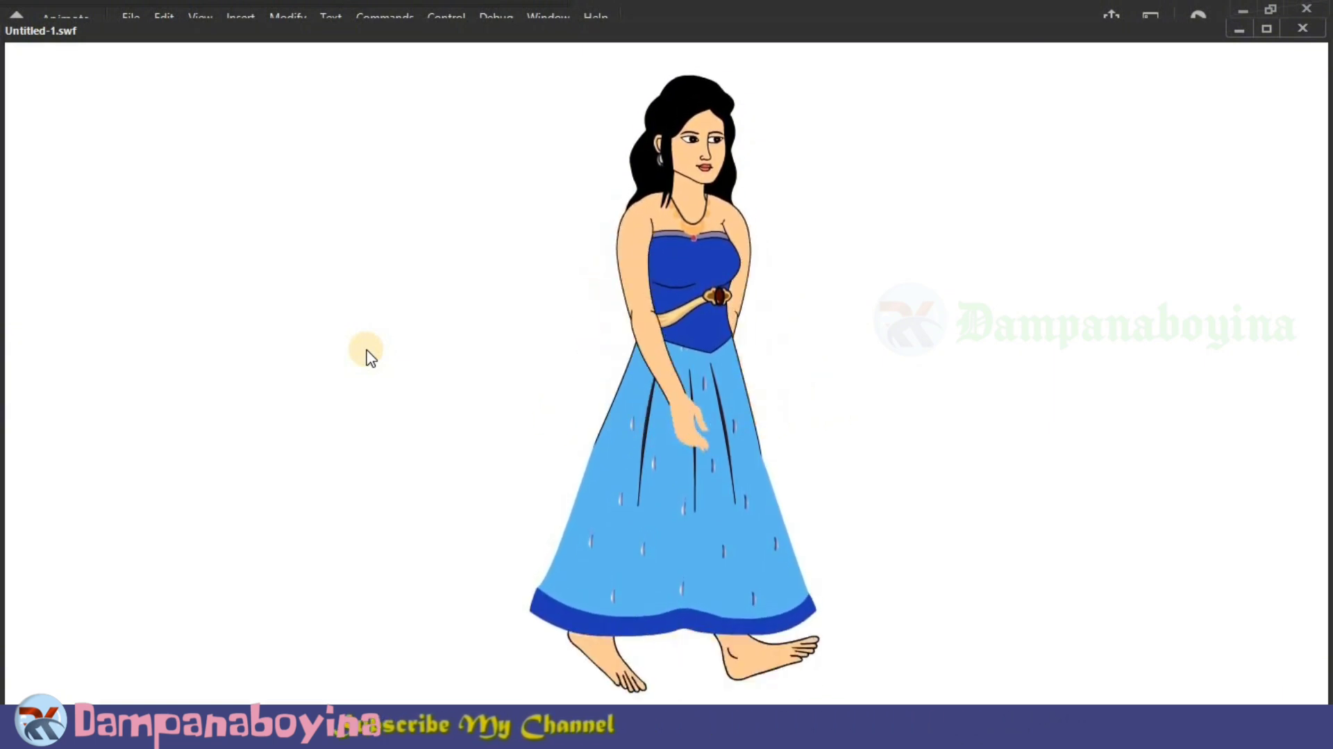
left_click(1267, 29)
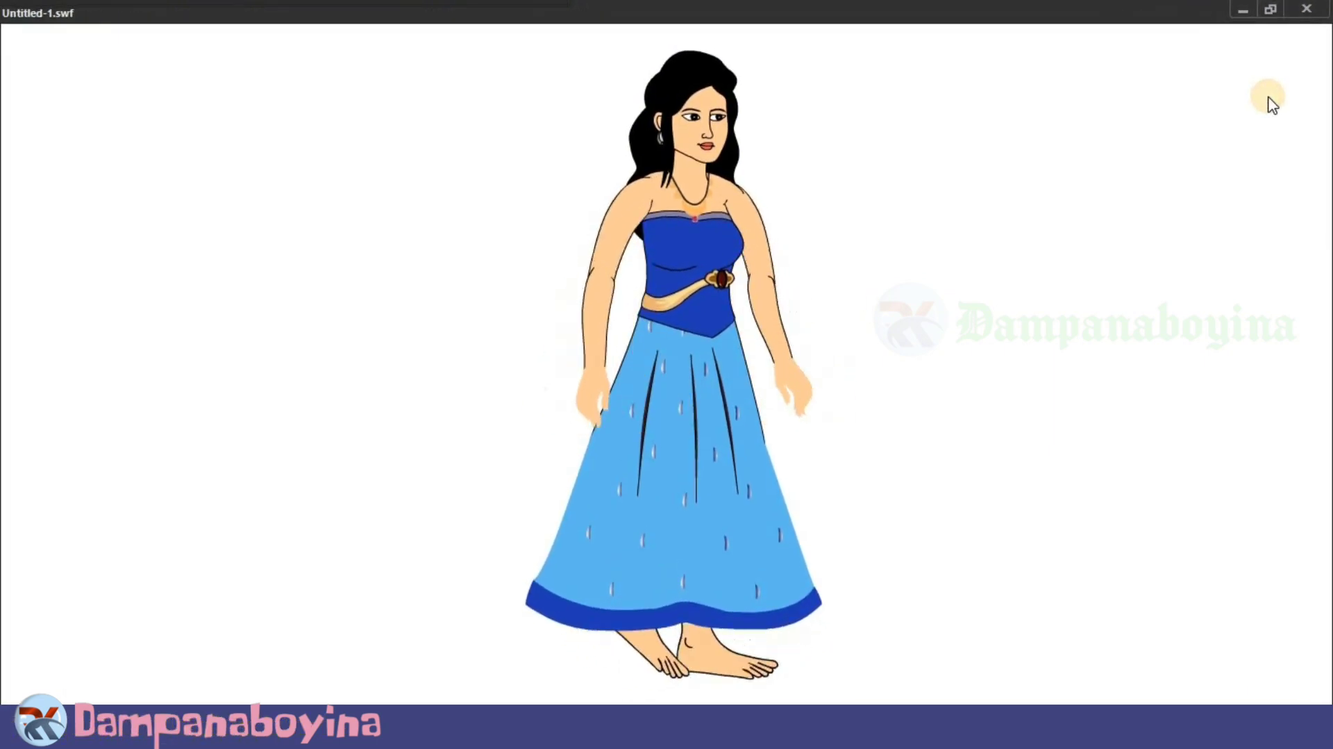